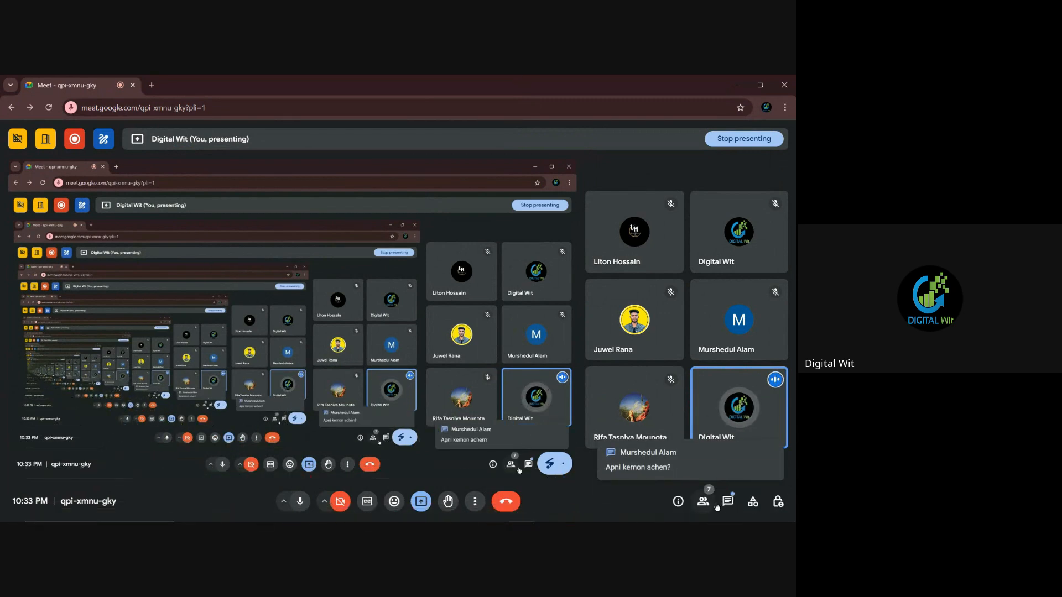
pyautogui.moveTo(727, 485)
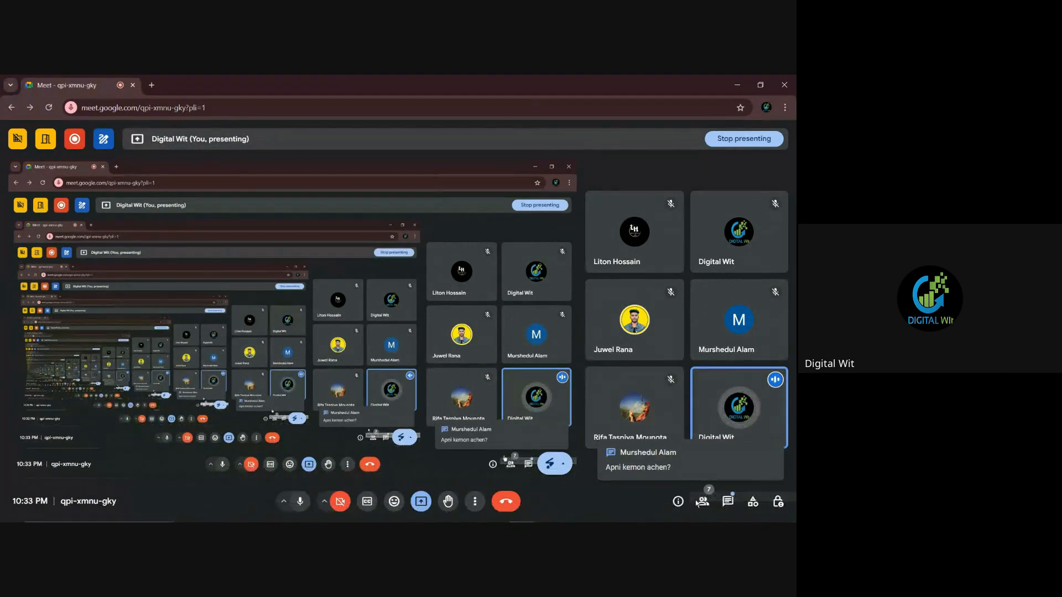
pyautogui.click(678, 501)
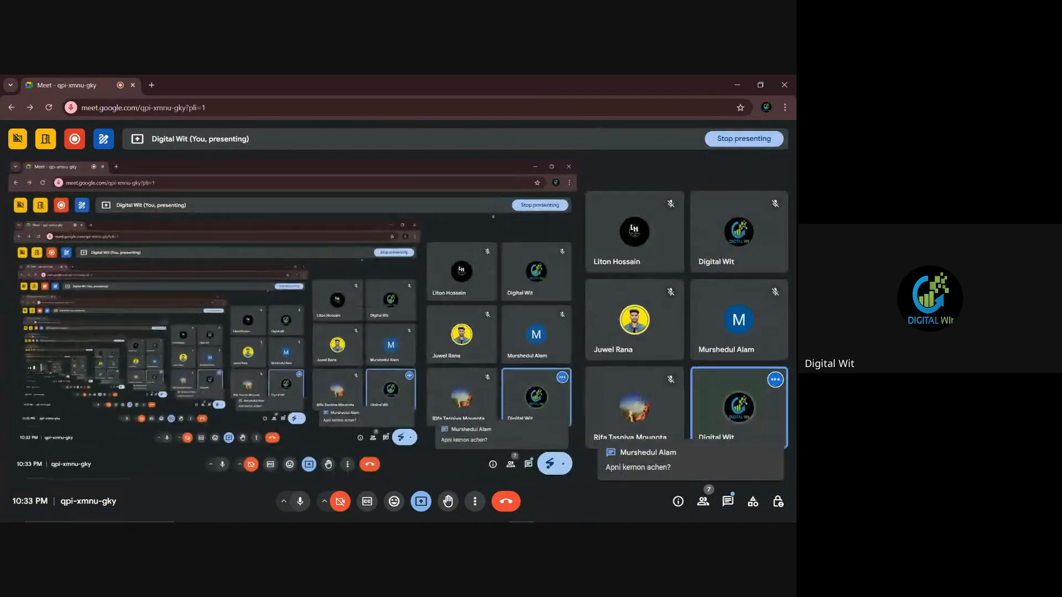
# Step: Switch to the other Chrome window and open YouTube in a new tab from the social media bookmarks, waiting for the unresponsive page
pyautogui.moveTo(343, 521)
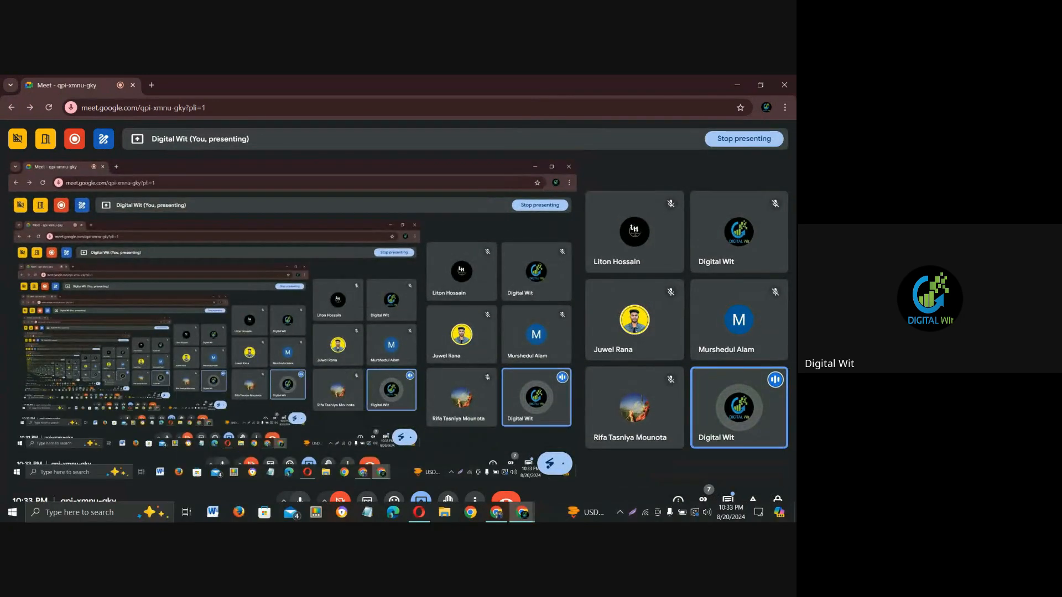
pyautogui.click(496, 513)
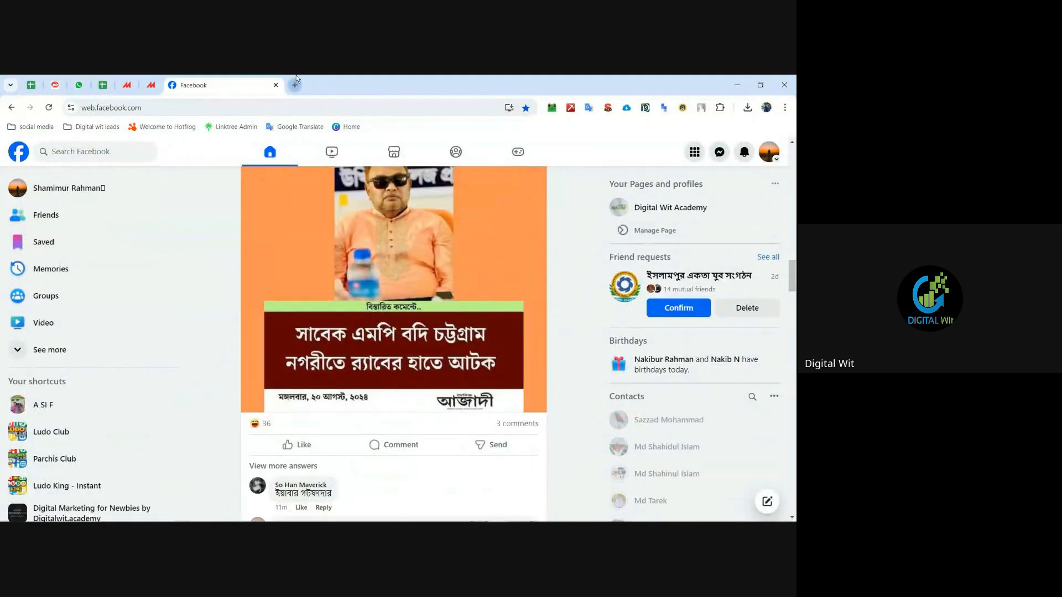
pyautogui.click(295, 84)
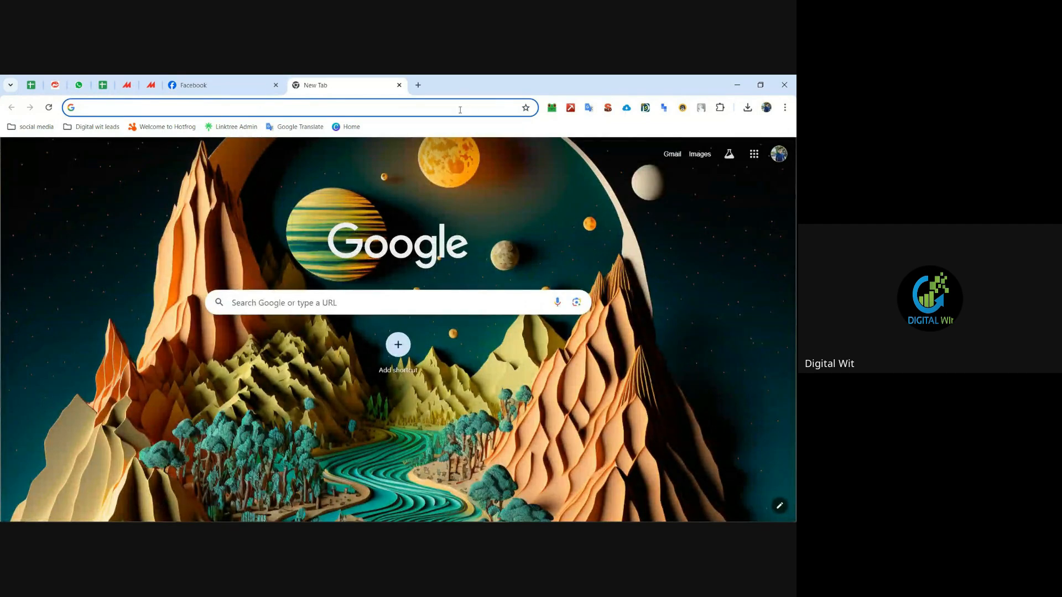
pyautogui.click(30, 127)
pyautogui.click(17, 192)
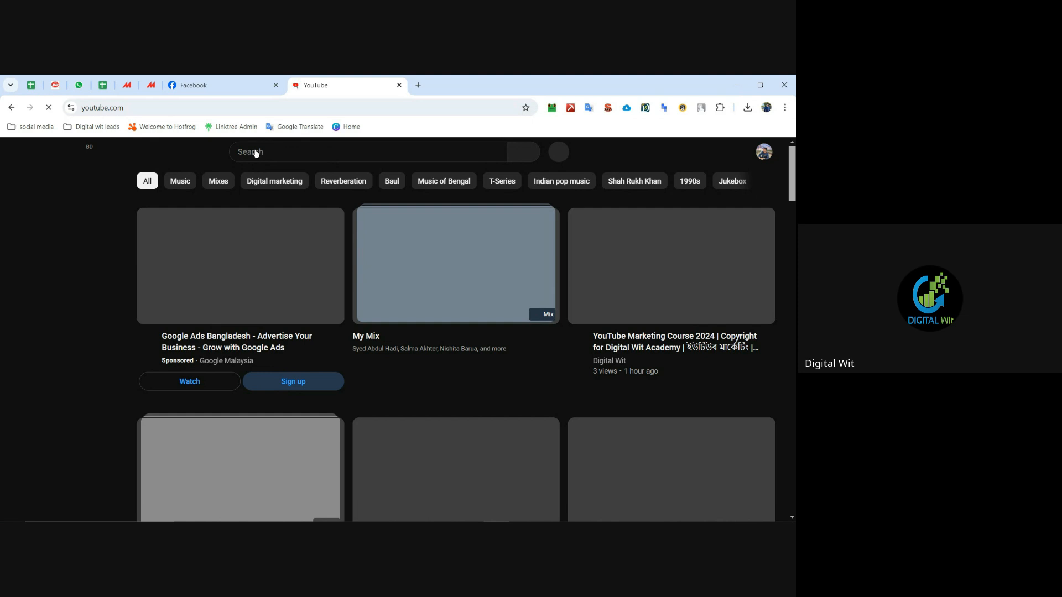
pyautogui.moveTo(524, 517)
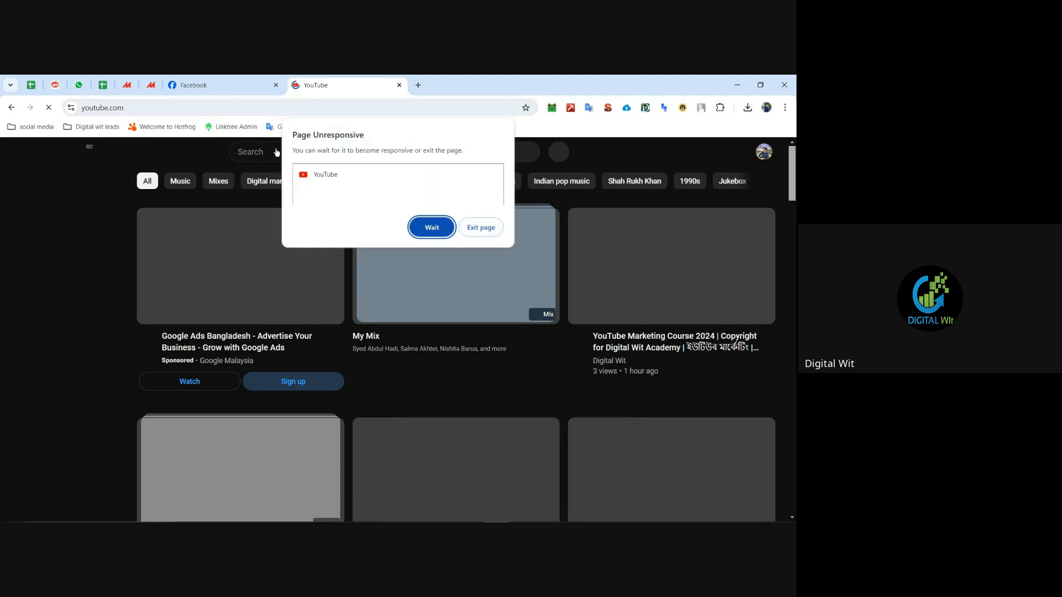
pyautogui.click(431, 228)
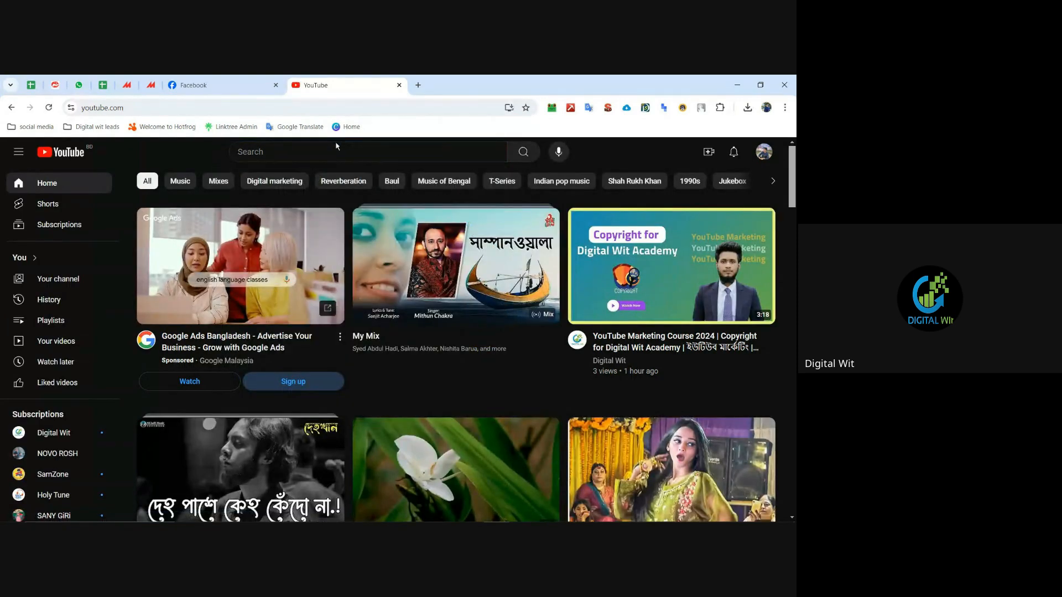
# Step: Search YouTube for "digital wit" and open the Digital Wit channel
pyautogui.click(317, 151)
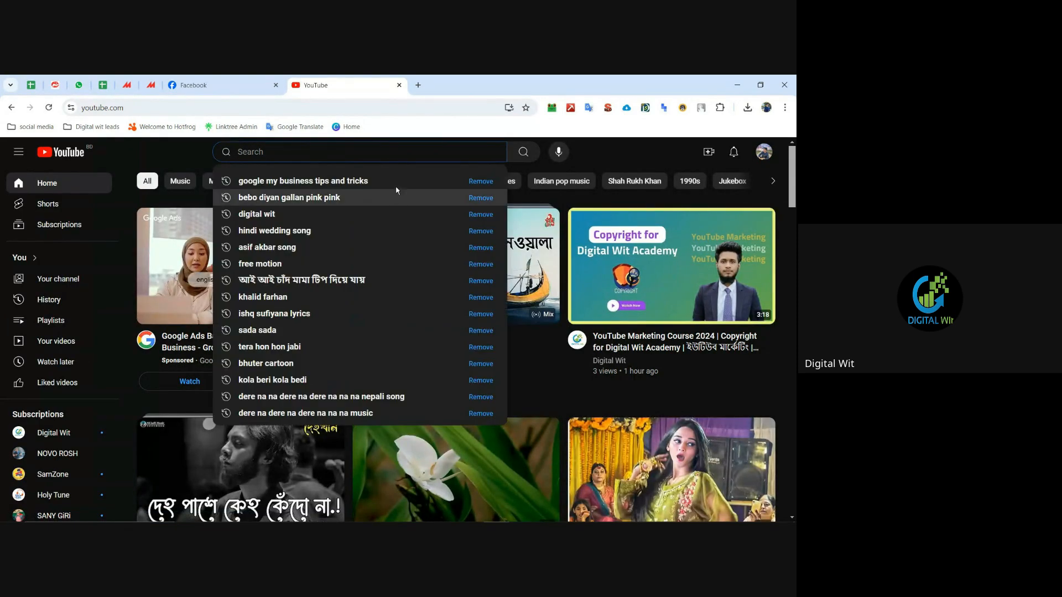
pyautogui.write('digital wit')
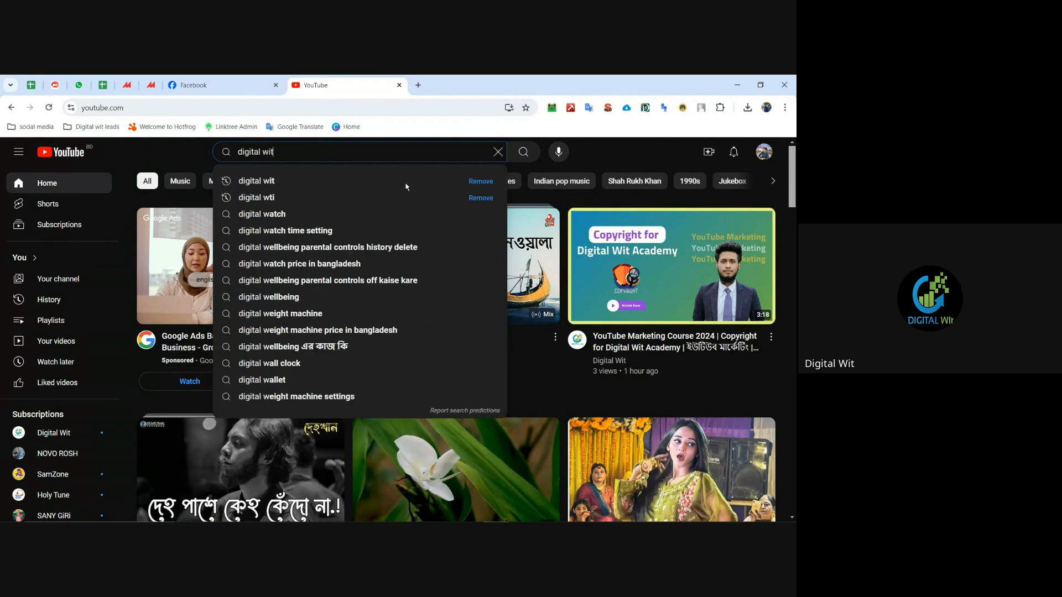
pyautogui.press('Return')
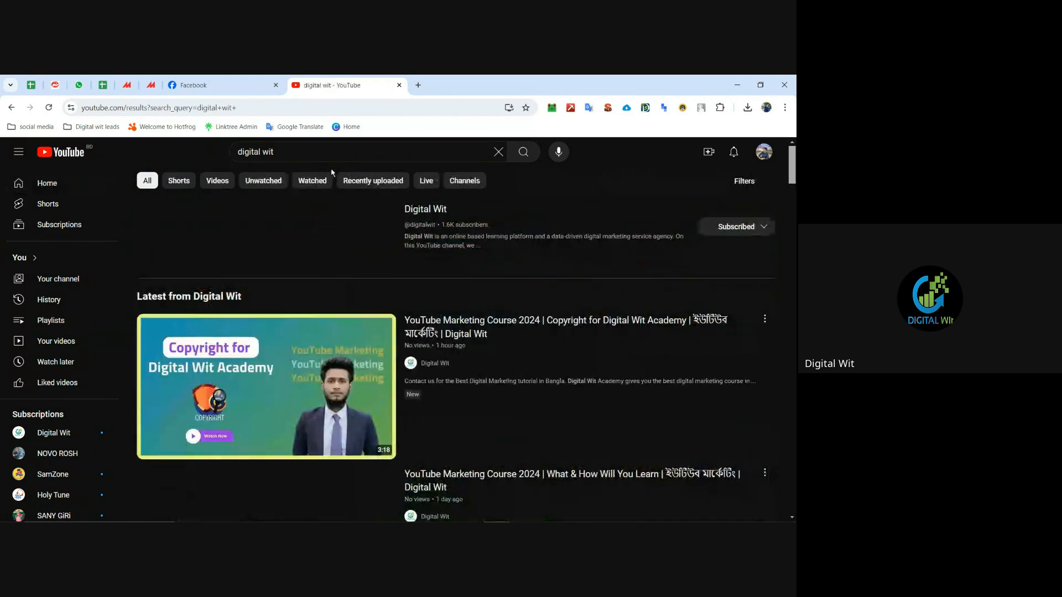
pyautogui.click(421, 214)
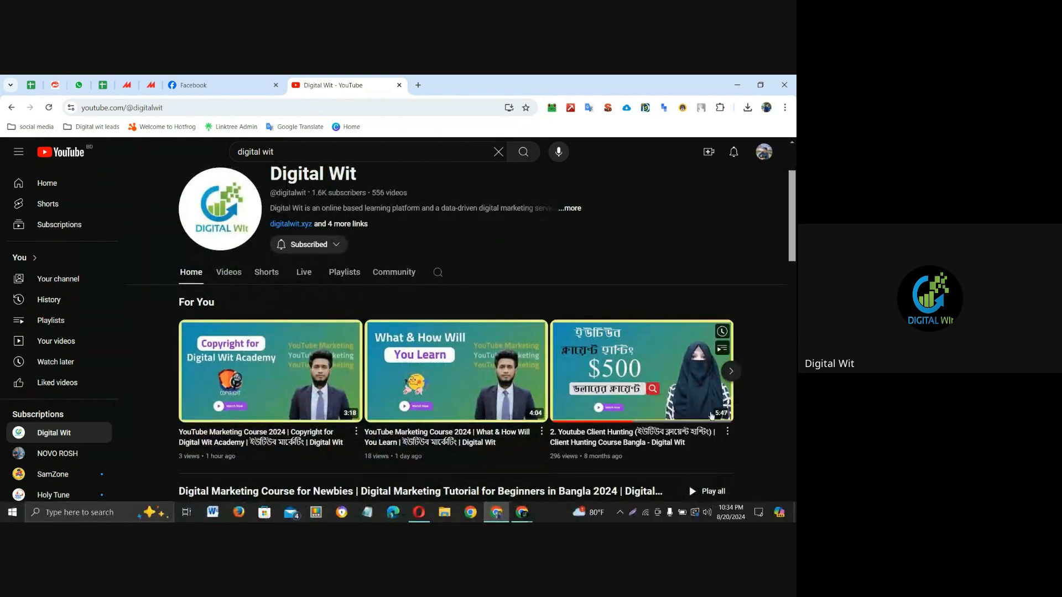
# Step: Open the Class 01 video of the Digital Marketing Course for Newbies from the channel page and pause playback
pyautogui.scroll(-3, 706, 281)
pyautogui.scroll(-1, 709, 284)
pyautogui.scroll(3, 321, 318)
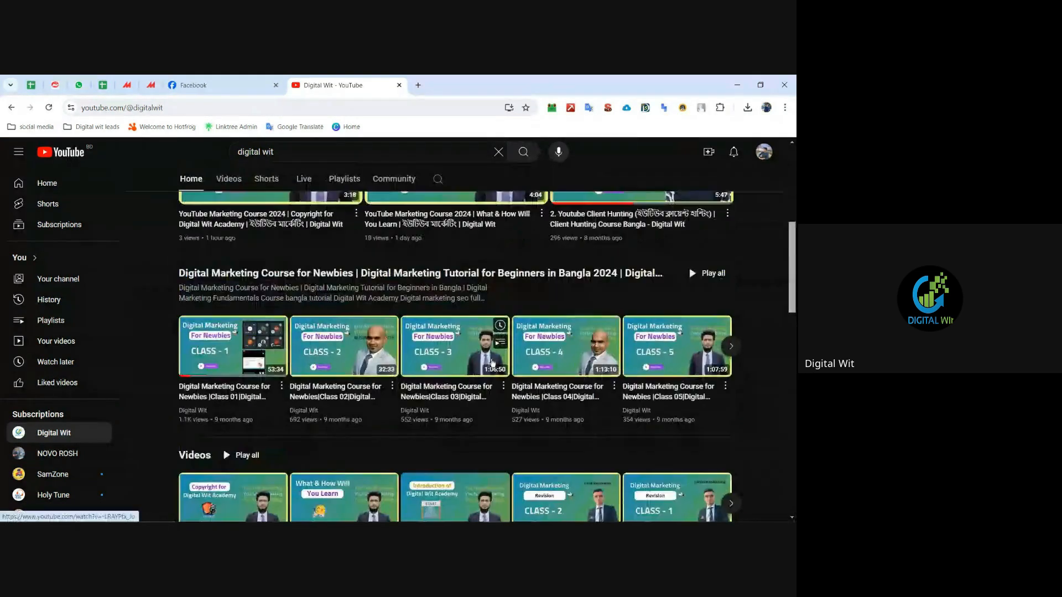
pyautogui.scroll(-1, 320, 318)
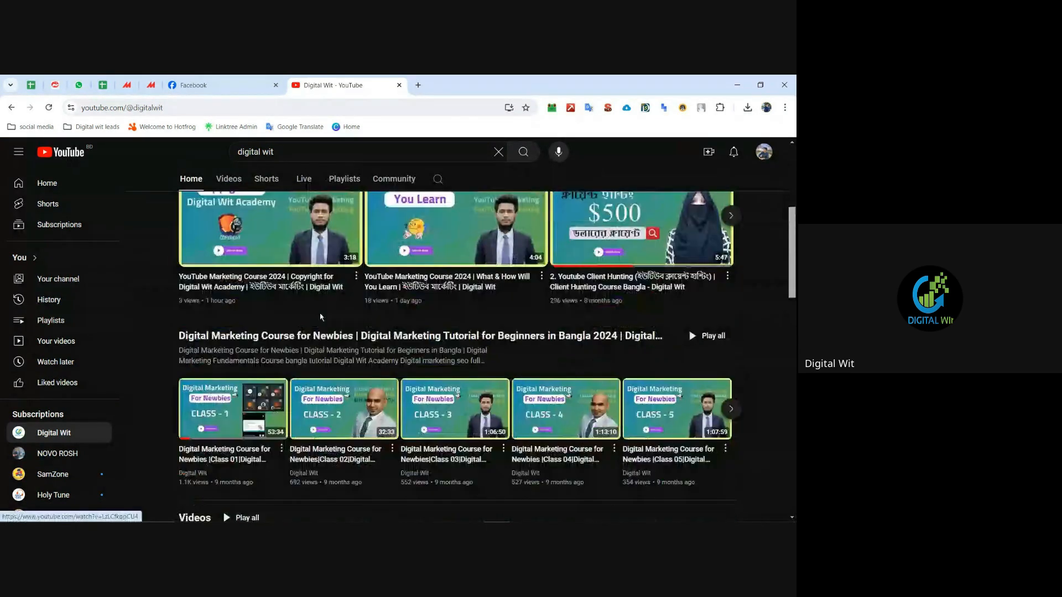
pyautogui.scroll(-2, 321, 317)
pyautogui.moveTo(190, 362)
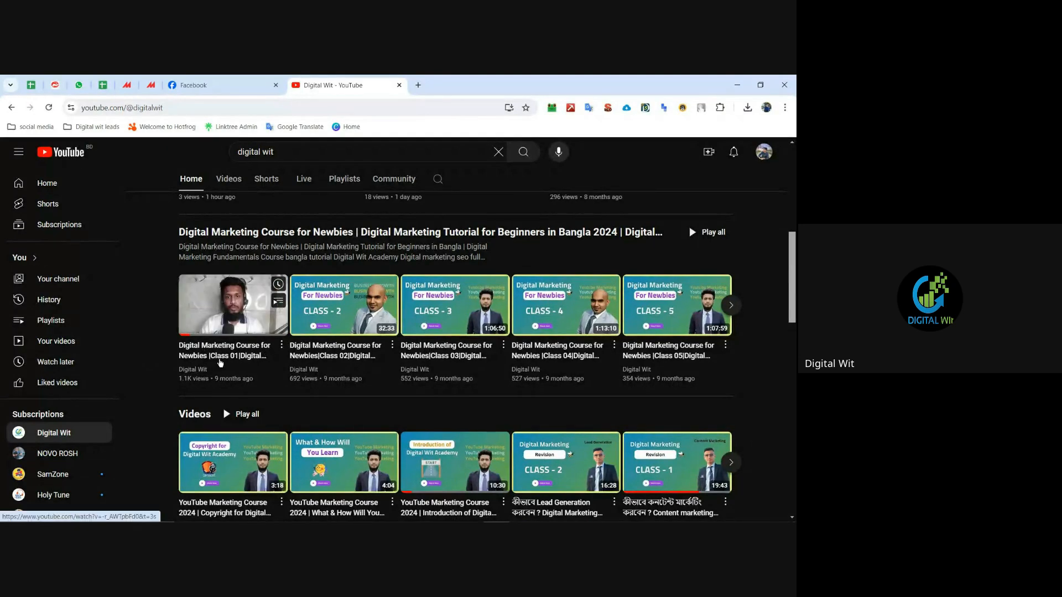
pyautogui.click(241, 308)
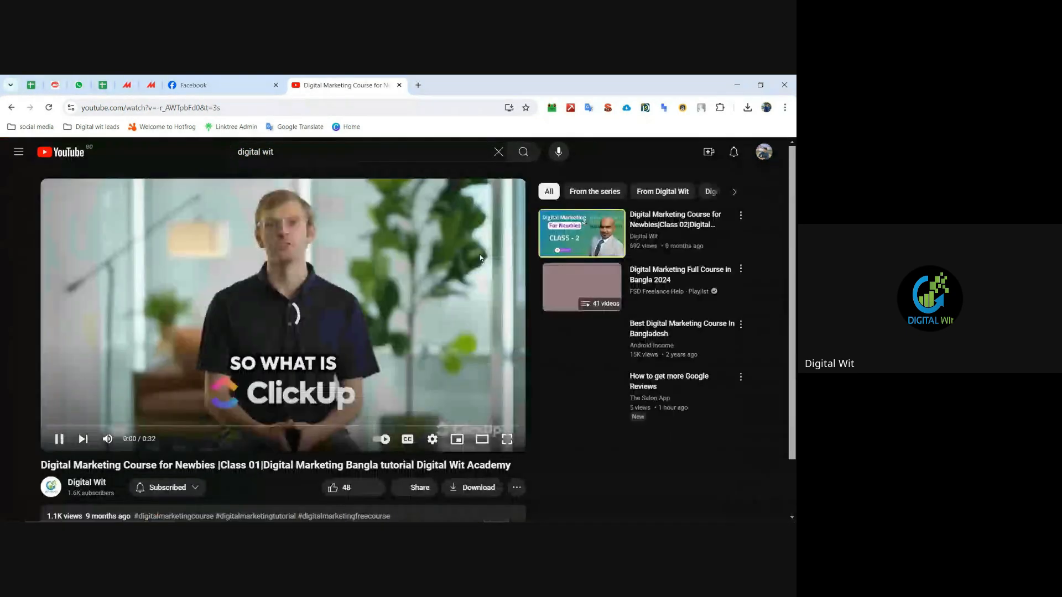
pyautogui.click(338, 312)
pyautogui.scroll(-4, 337, 311)
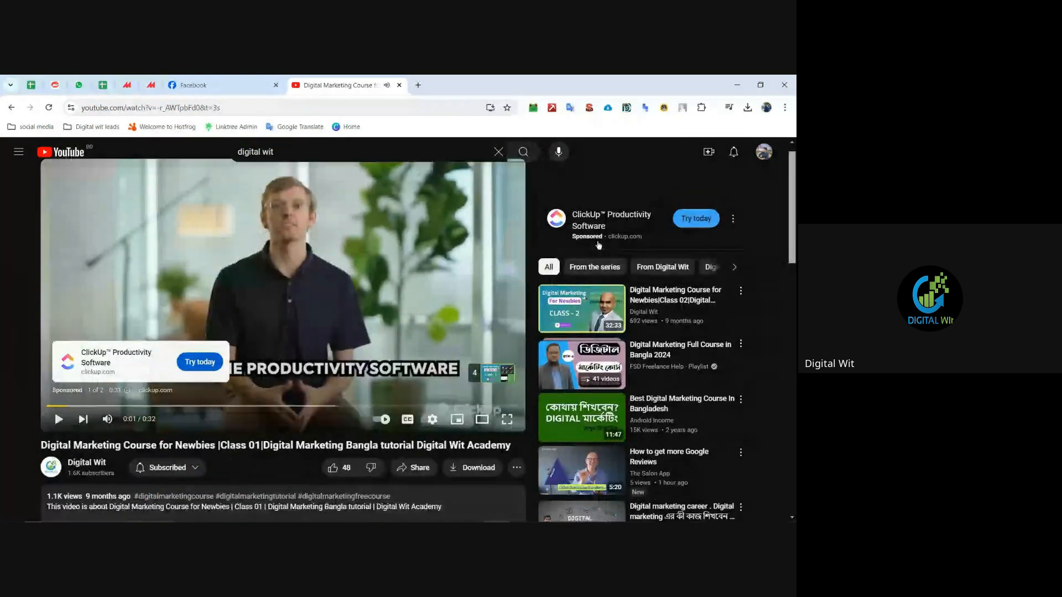
pyautogui.scroll(4, 520, 264)
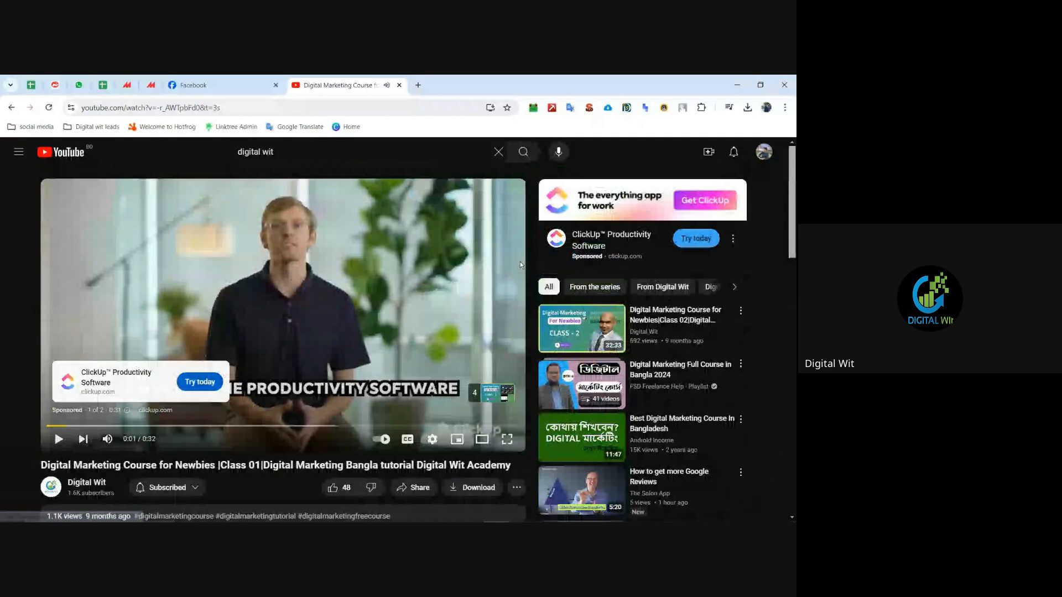
pyautogui.scroll(-4, 520, 265)
pyautogui.scroll(4, 520, 264)
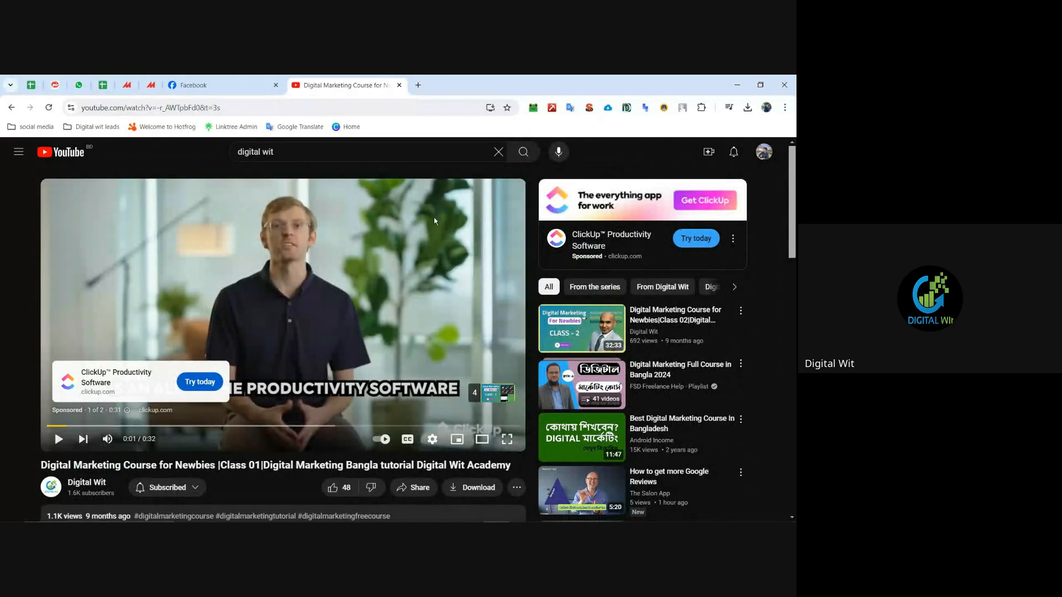
# Step: Open a new browser tab and close the YouTube video tab
pyautogui.click(418, 84)
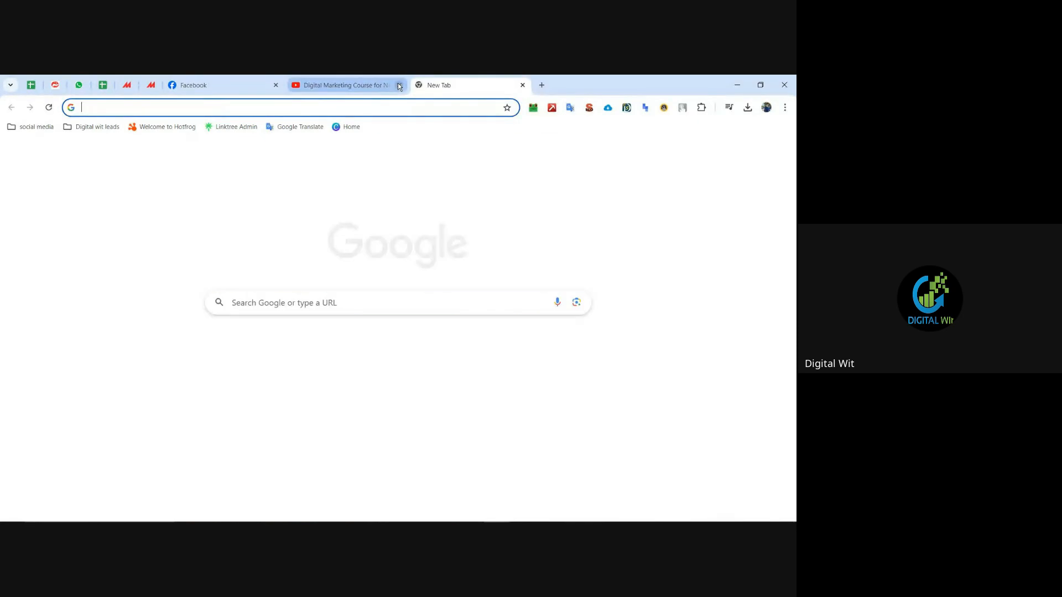
pyautogui.click(399, 85)
pyautogui.click(391, 107)
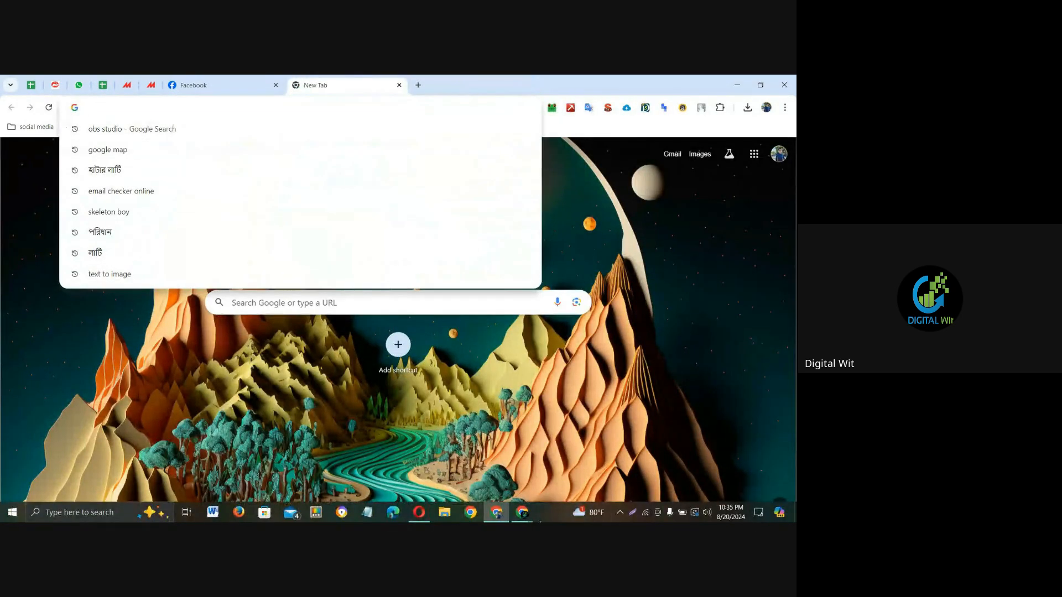
# Step: Switch to the Google Meet window to check on the call, and return to the browser's new tab
pyautogui.click(522, 513)
pyautogui.click(604, 466)
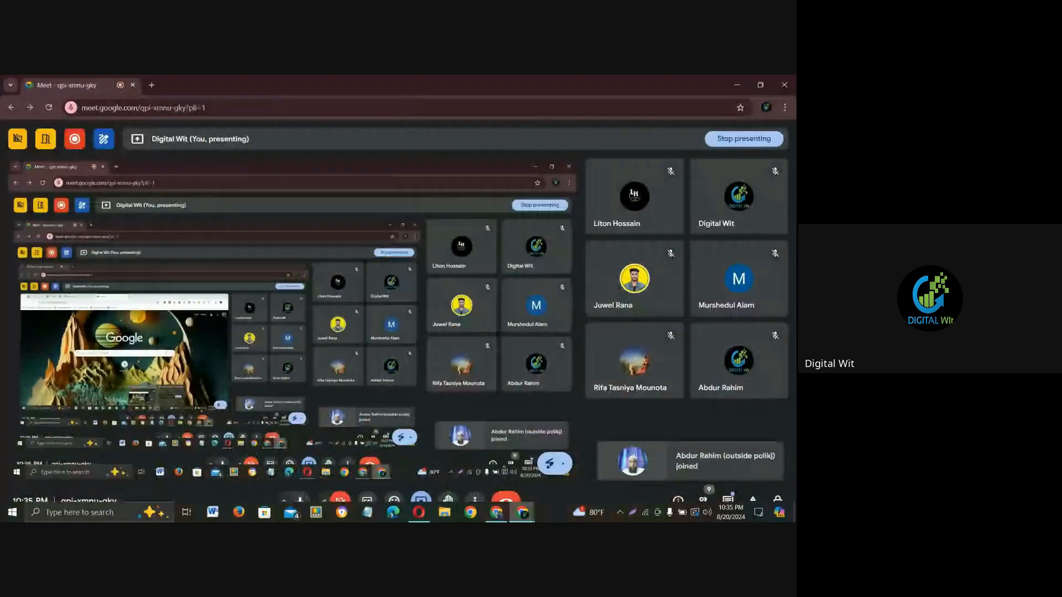
pyautogui.click(728, 500)
pyautogui.click(773, 145)
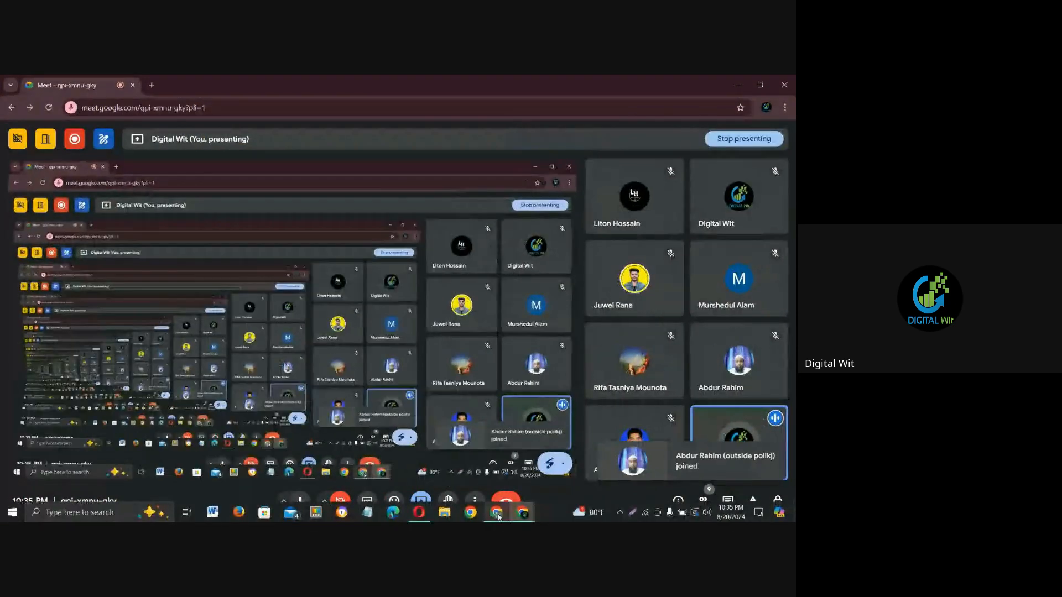
pyautogui.hotkey('alt', 'Tab')
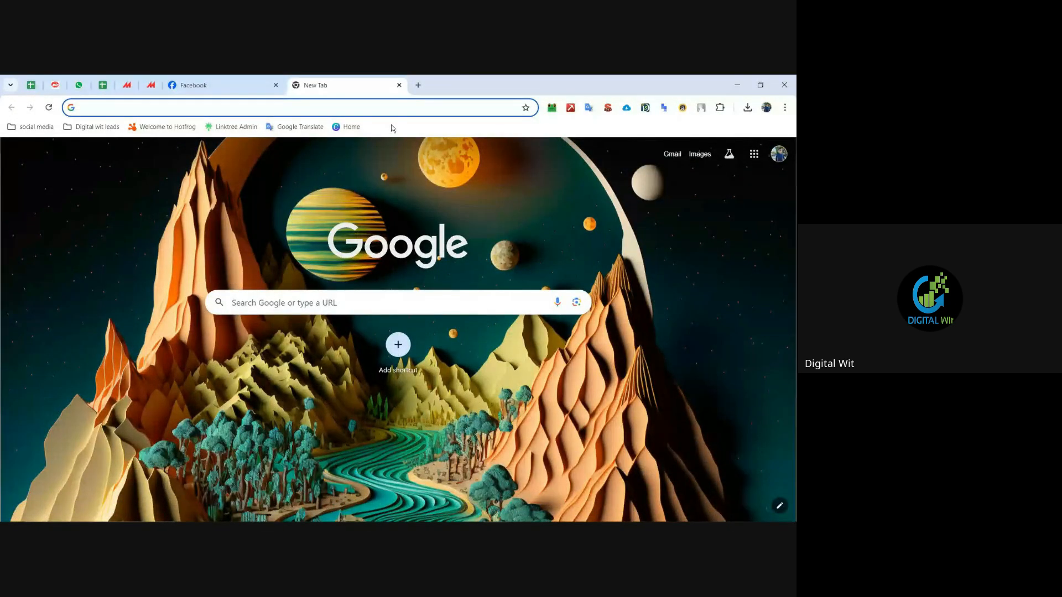
pyautogui.click(361, 109)
pyautogui.click(84, 342)
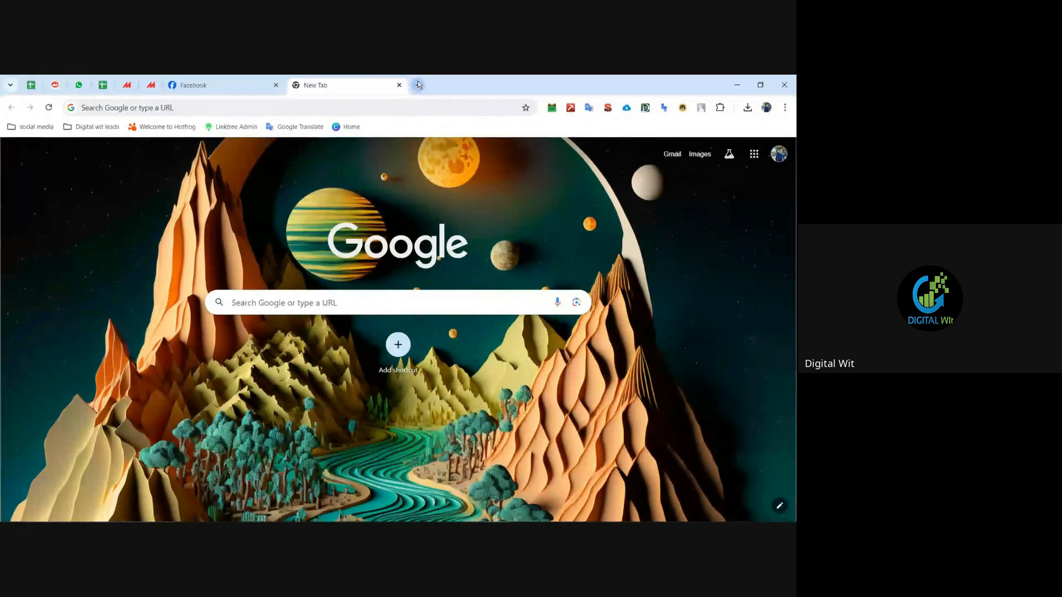
pyautogui.click(367, 107)
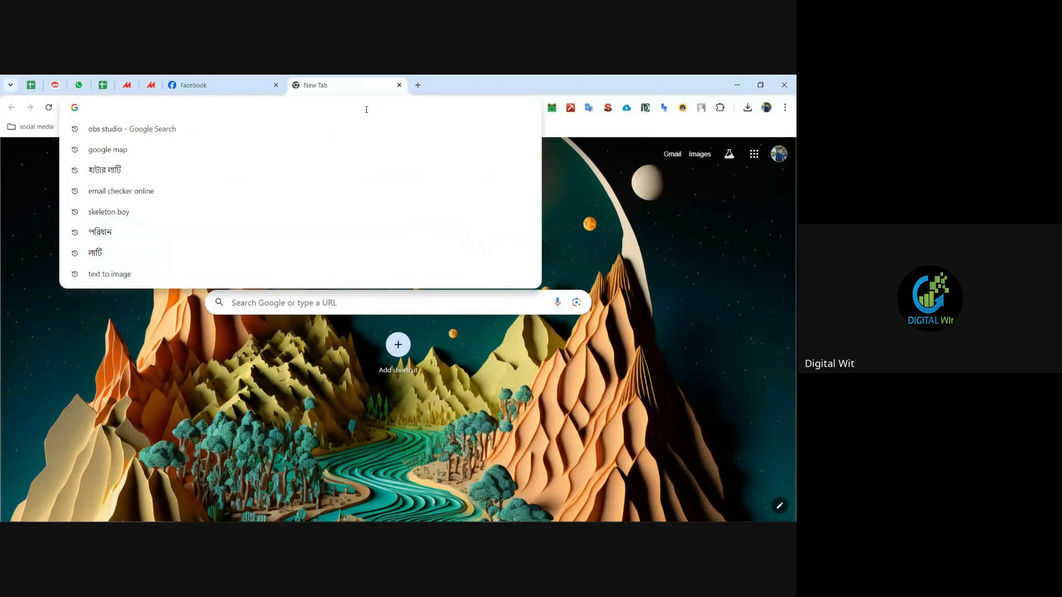
pyautogui.click(400, 86)
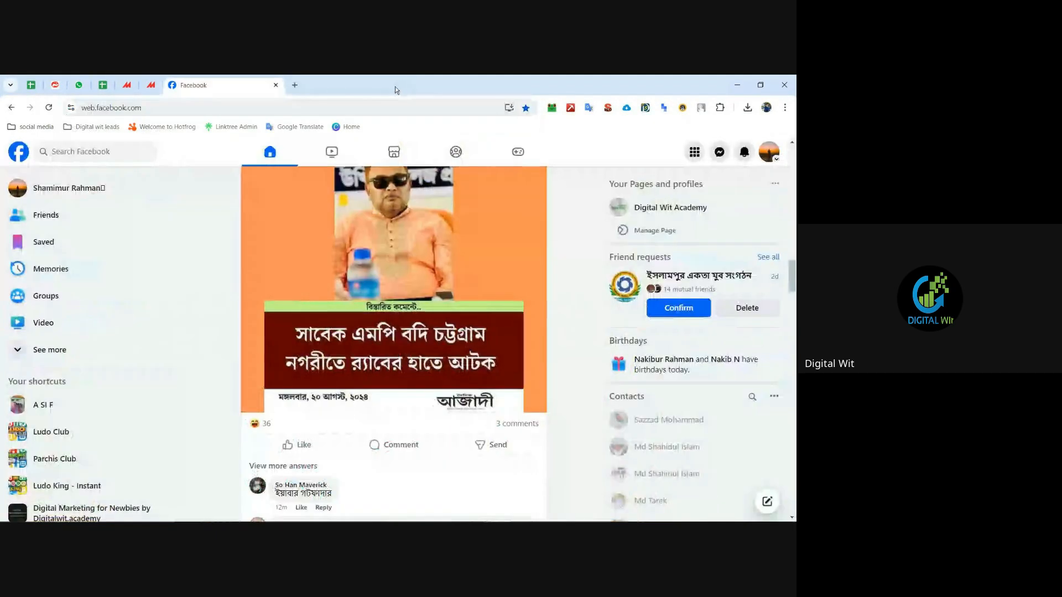
# Step: Search Google for "gmb full meaning" in a new tab and highlight "Google My Business" in the answer
pyautogui.click(301, 89)
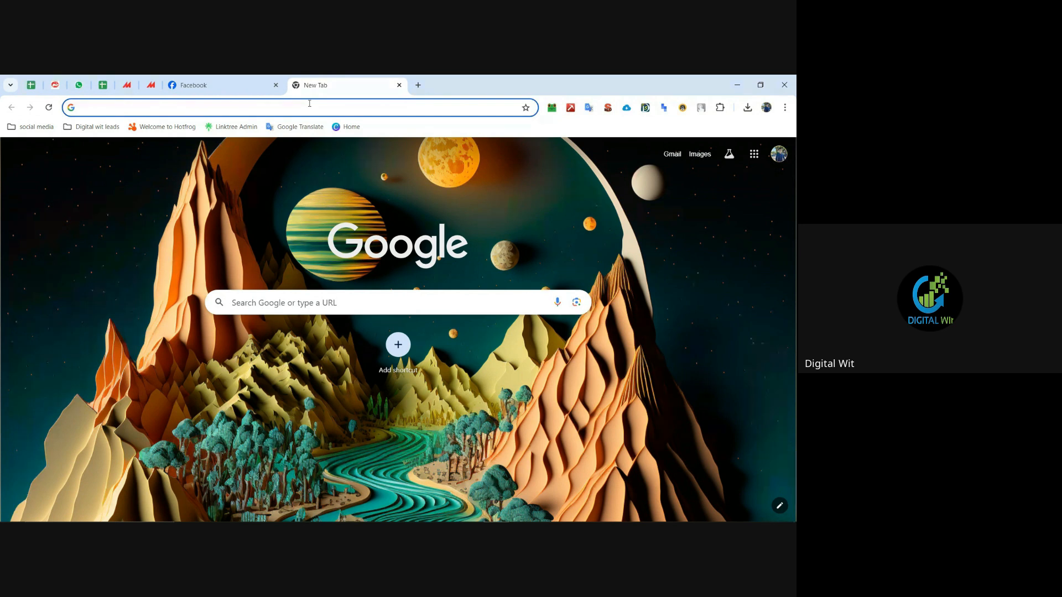
pyautogui.write('GMB')
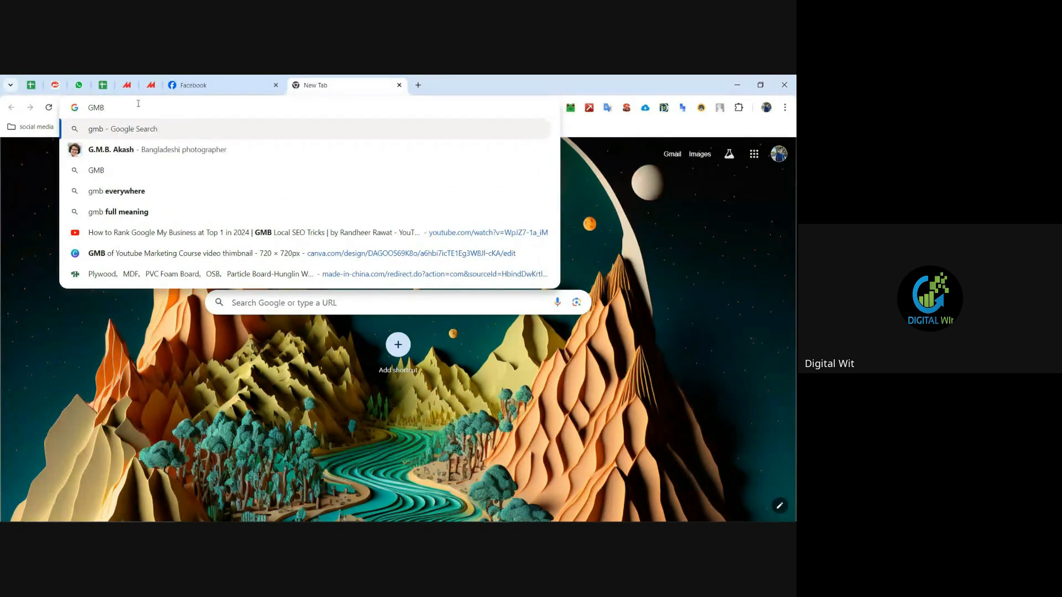
pyautogui.click(133, 212)
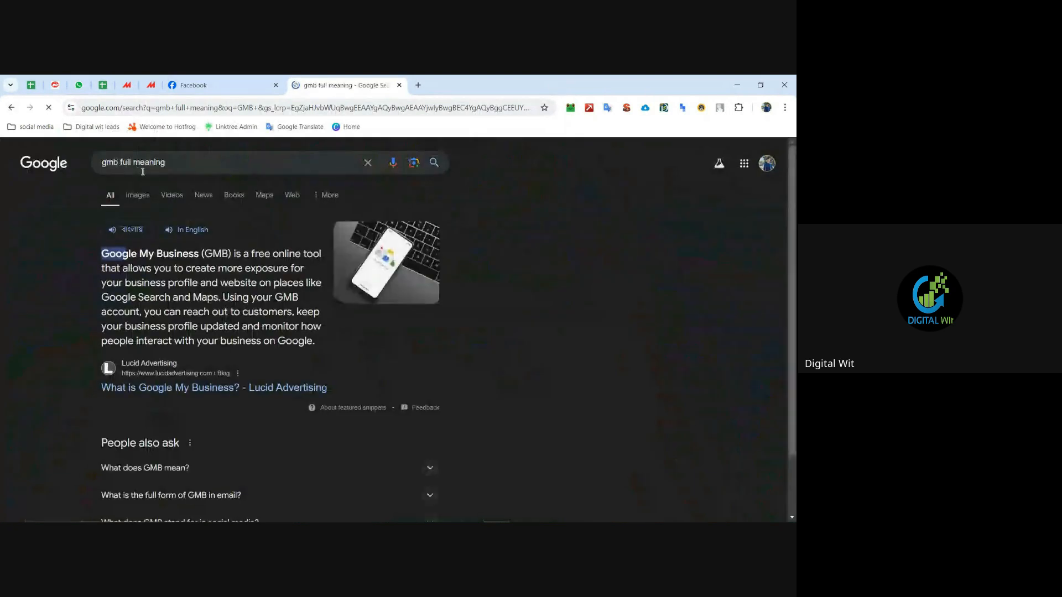
pyautogui.moveTo(190, 254); pyautogui.dragTo(212, 254)
pyautogui.click(238, 252)
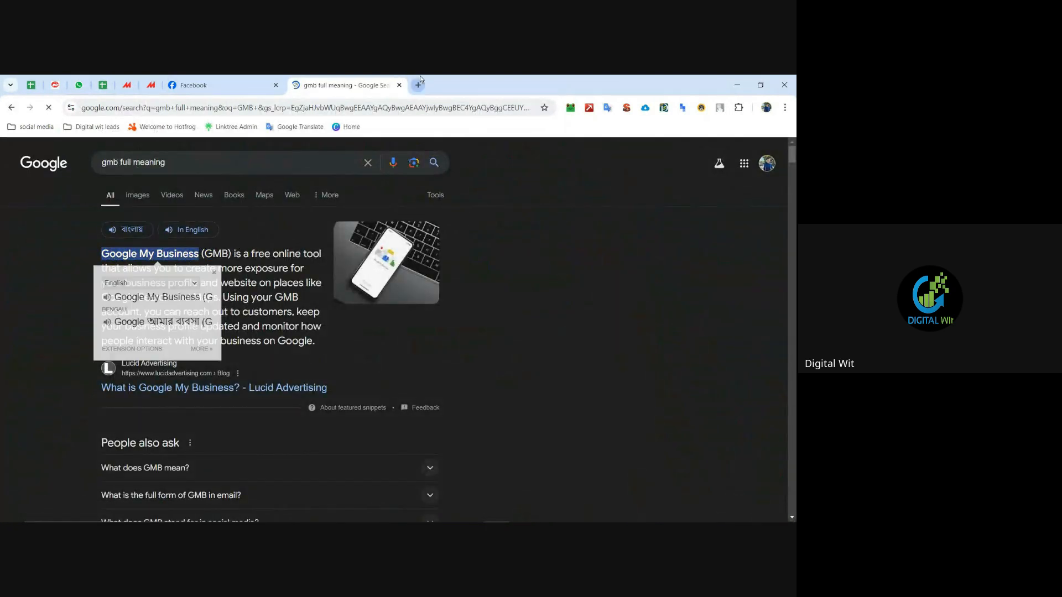
# Step: Replace the GMB search tab with a new tab and search Google for "digital wit"
pyautogui.click(419, 83)
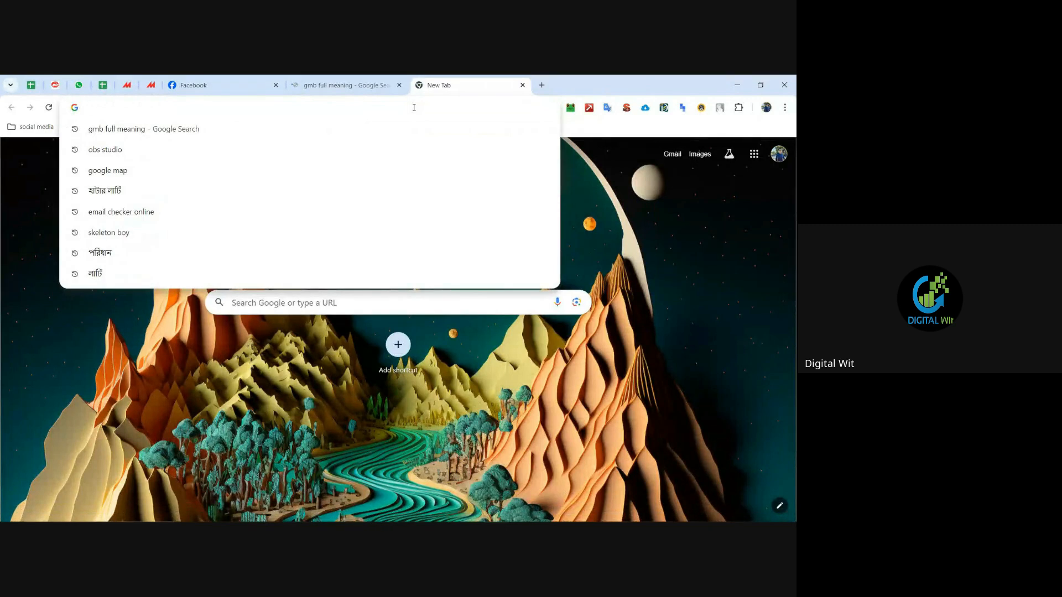
pyautogui.click(418, 86)
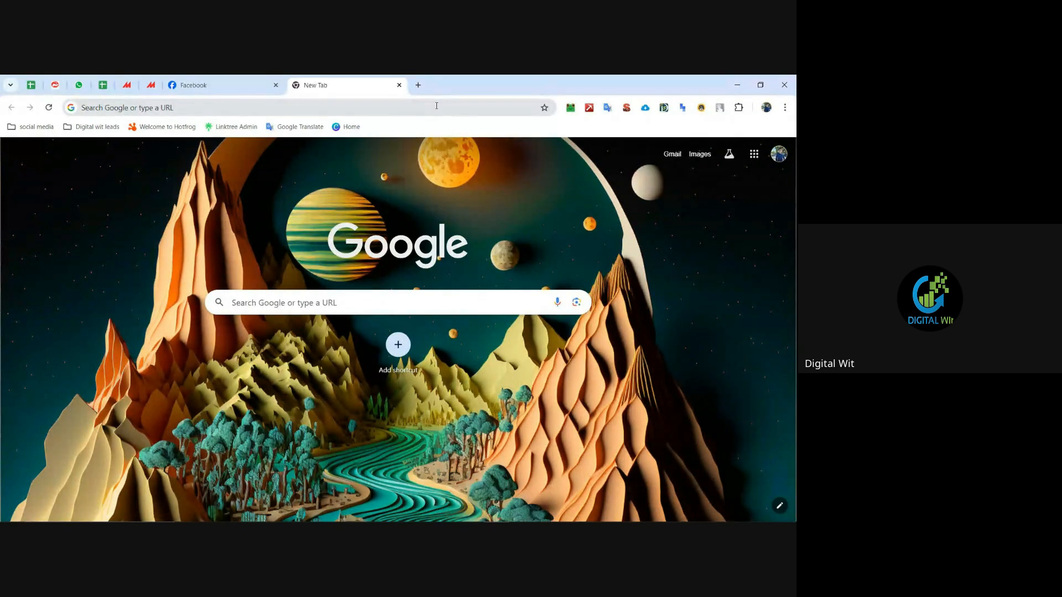
pyautogui.click(436, 105)
pyautogui.write('digital wit')
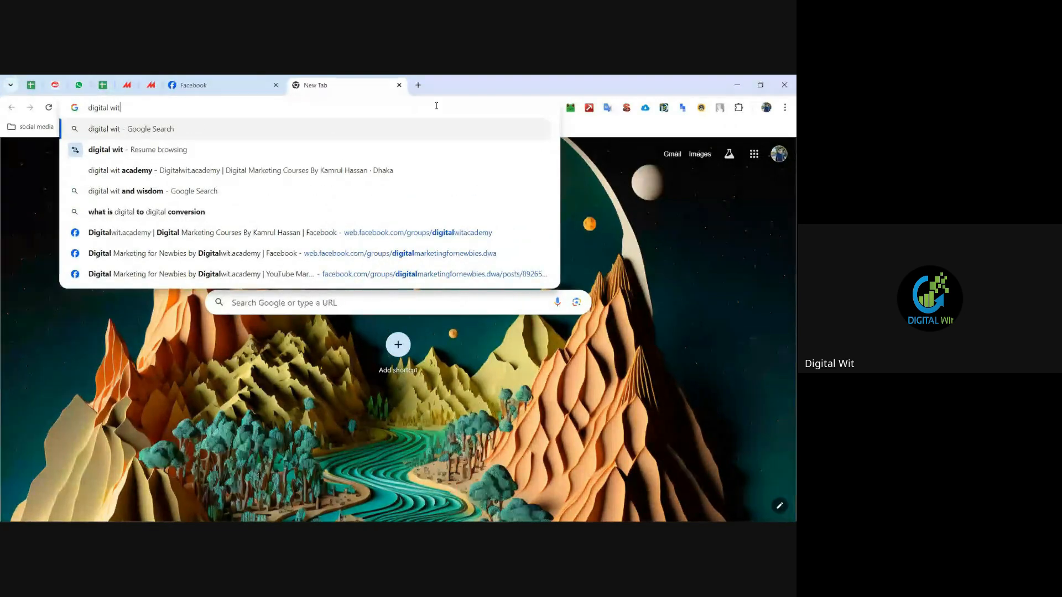
pyautogui.press('BackSpace')
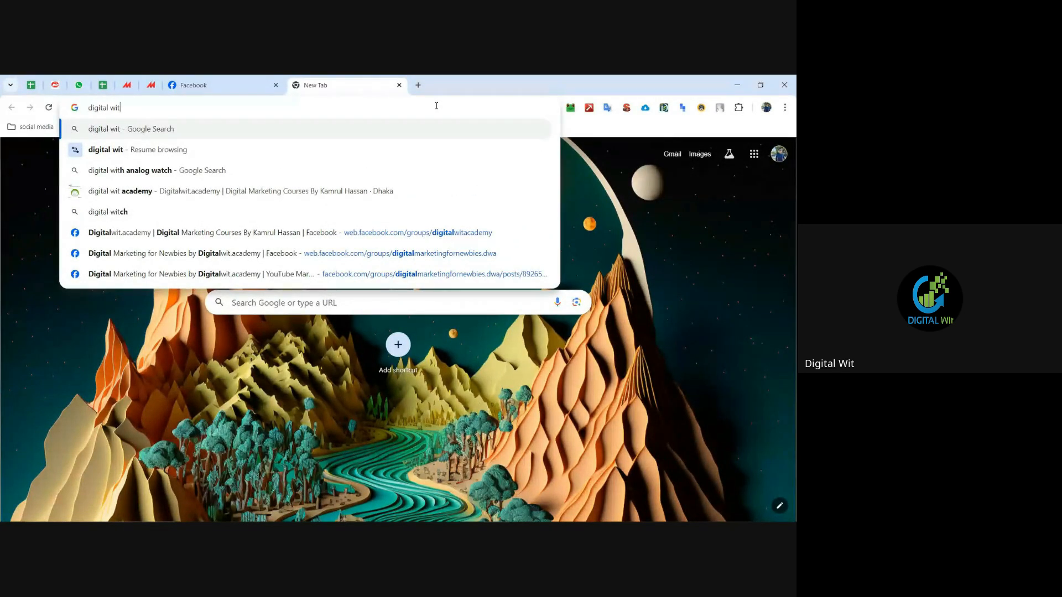
pyautogui.press('Return')
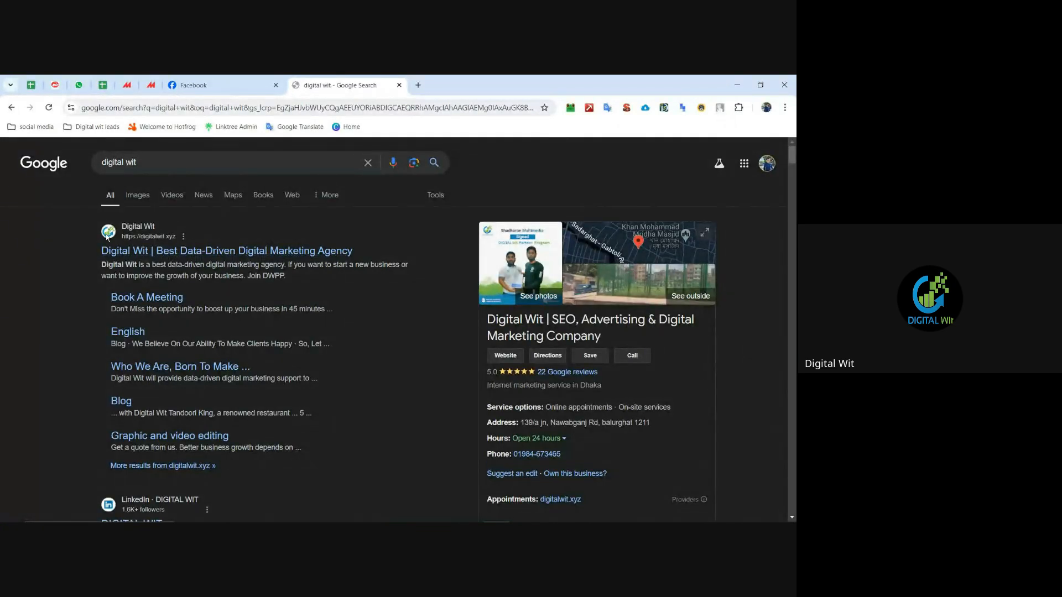
# Step: Look over the Digital Wit business profile beside the search results, including its contact details and products
pyautogui.scroll(-3, 526, 260)
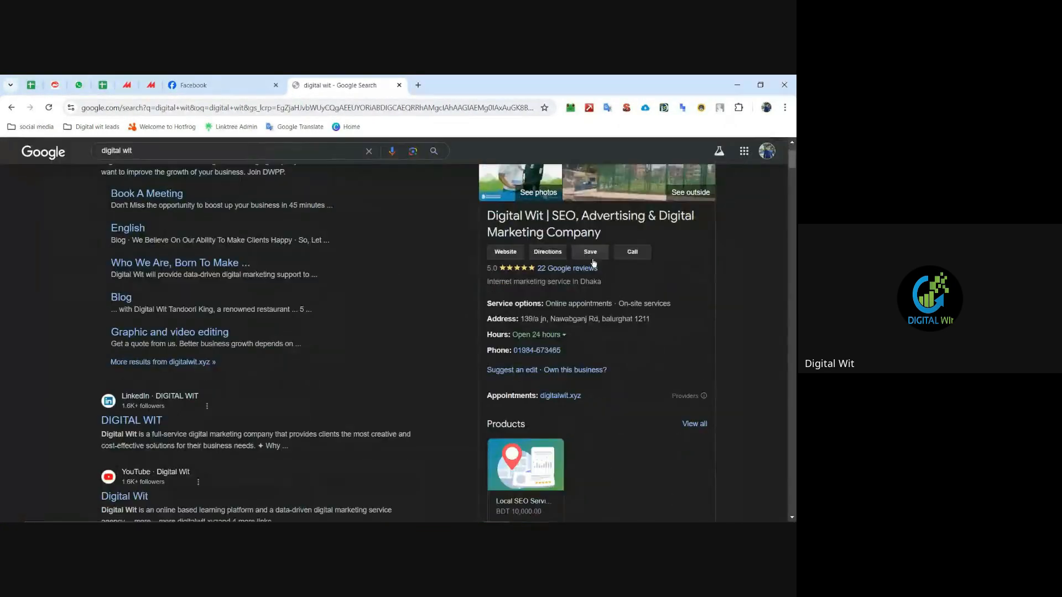
pyautogui.scroll(1, 565, 284)
pyautogui.scroll(-1, 565, 284)
pyautogui.scroll(3, 586, 272)
pyautogui.scroll(-3, 606, 261)
pyautogui.scroll(4, 232, 289)
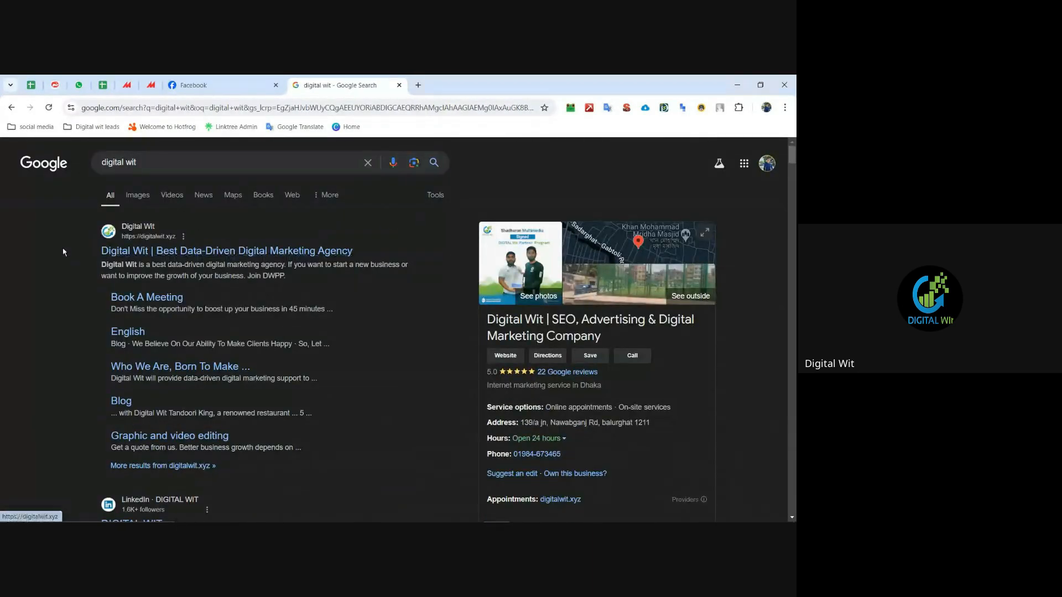
# Step: Show the "digital wit" query with its search suggestions and look through the matching results
pyautogui.click(153, 168)
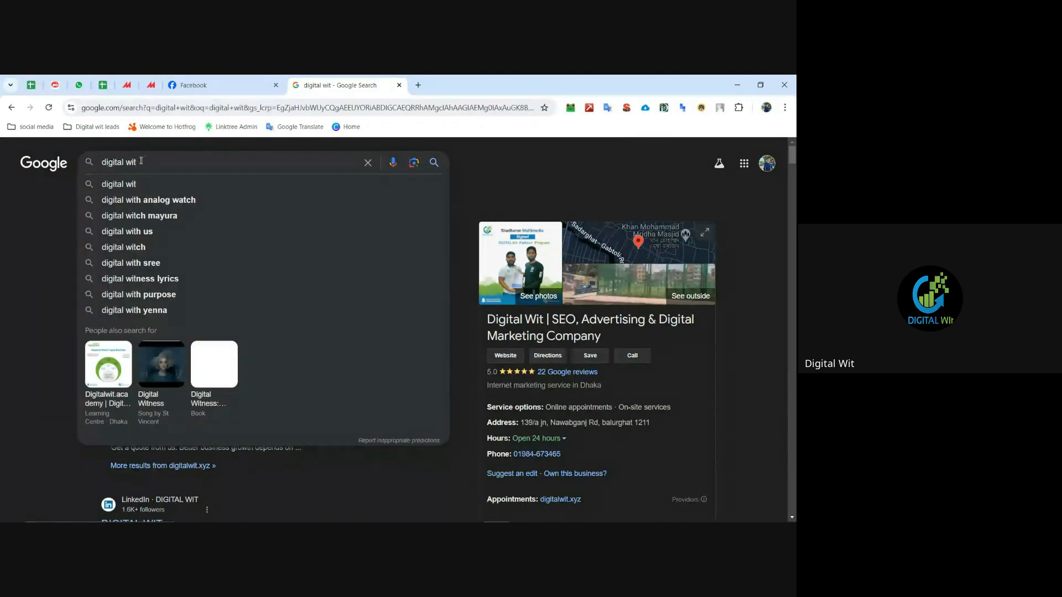
pyautogui.click(50, 207)
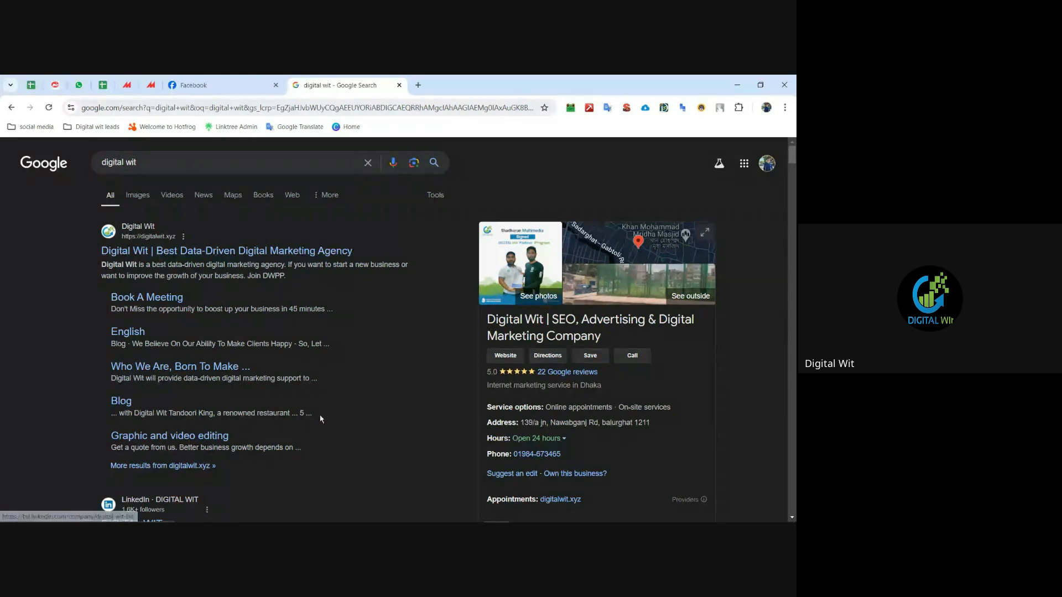
pyautogui.scroll(-3, 339, 336)
pyautogui.scroll(3, 339, 337)
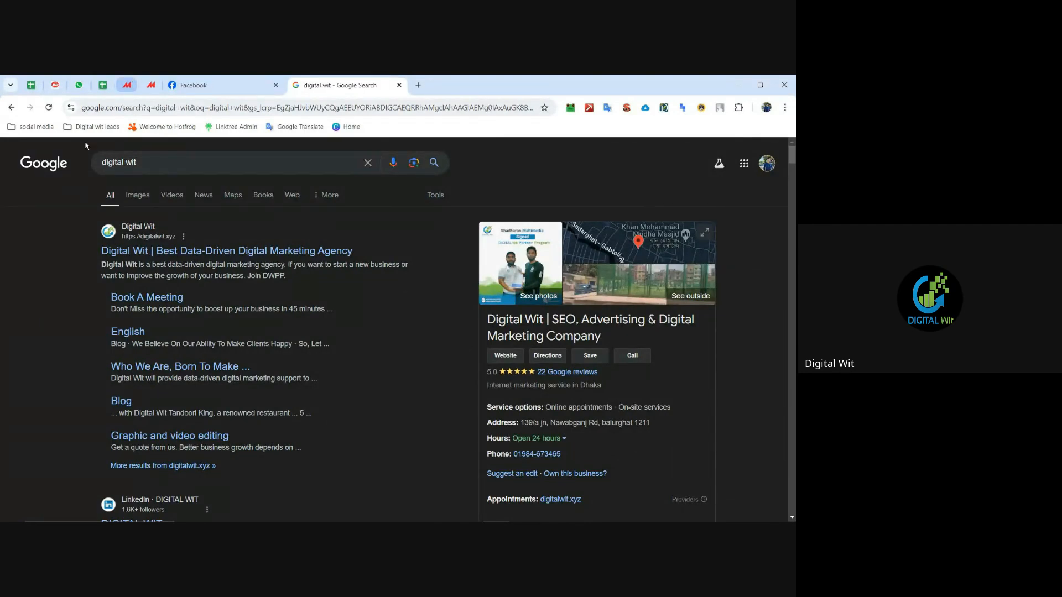
pyautogui.click(192, 162)
pyautogui.click(25, 243)
pyautogui.scroll(-3, 391, 254)
pyautogui.scroll(3, 377, 288)
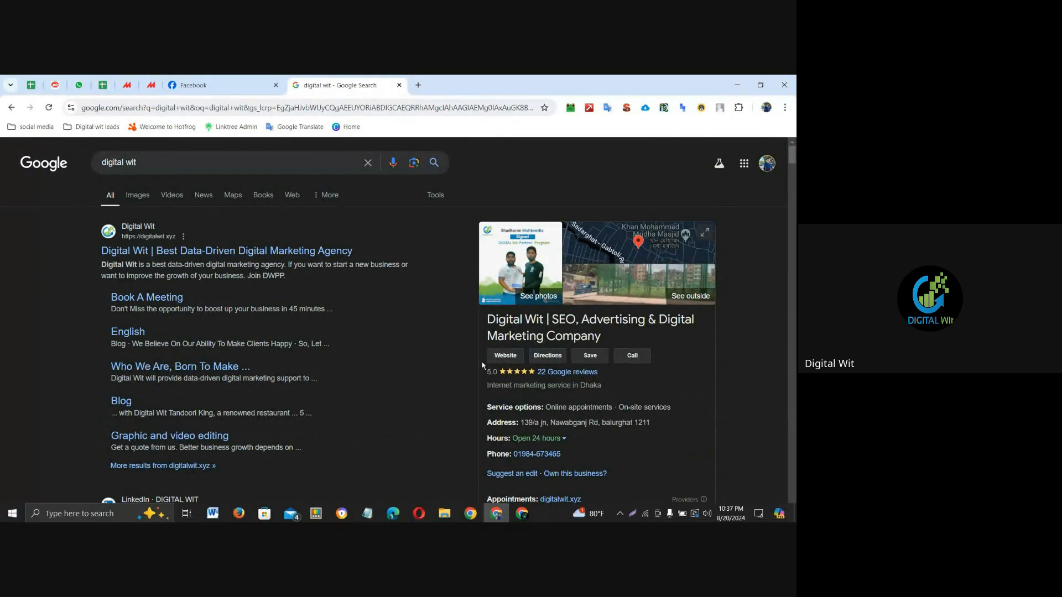
pyautogui.click(161, 165)
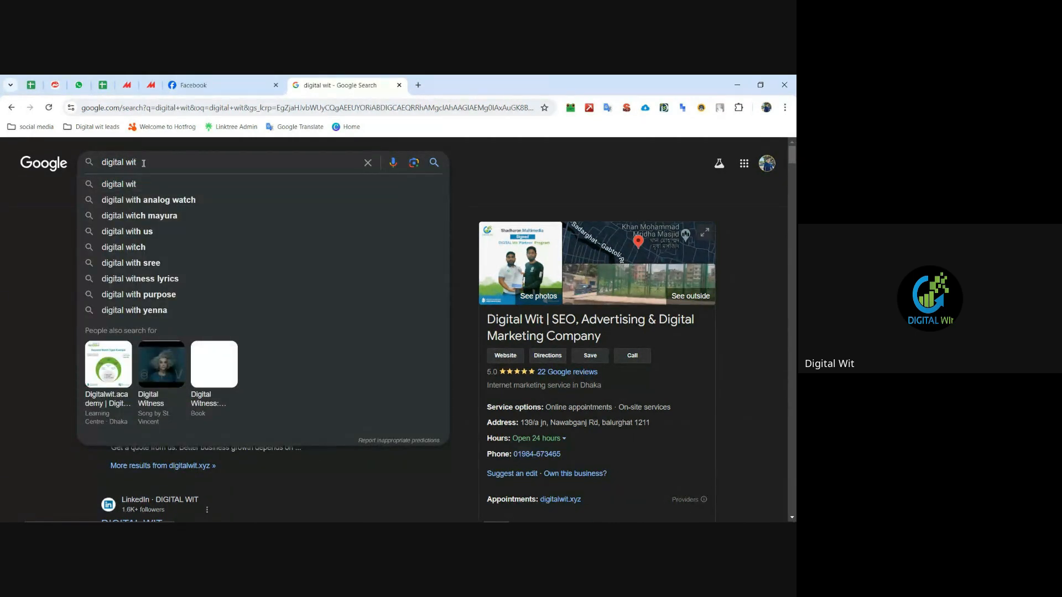
pyautogui.tripleClick(192, 159)
pyautogui.click(91, 200)
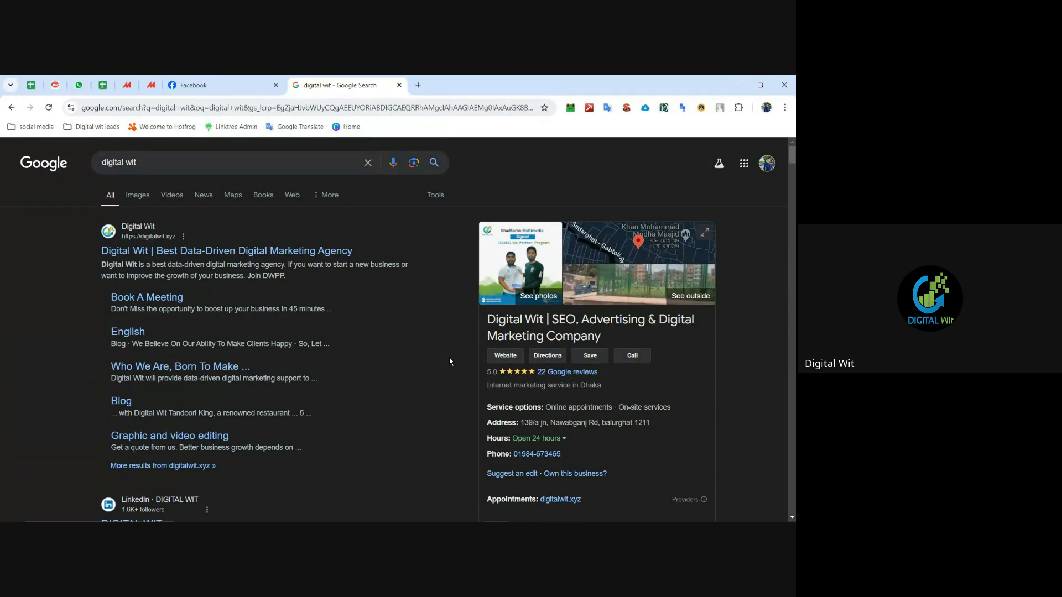
# Step: Open and close the photos in the Digital Wit business profile, and open the business location in Google Maps
pyautogui.scroll(-3, 434, 341)
pyautogui.scroll(3, 554, 376)
pyautogui.scroll(-1, 608, 376)
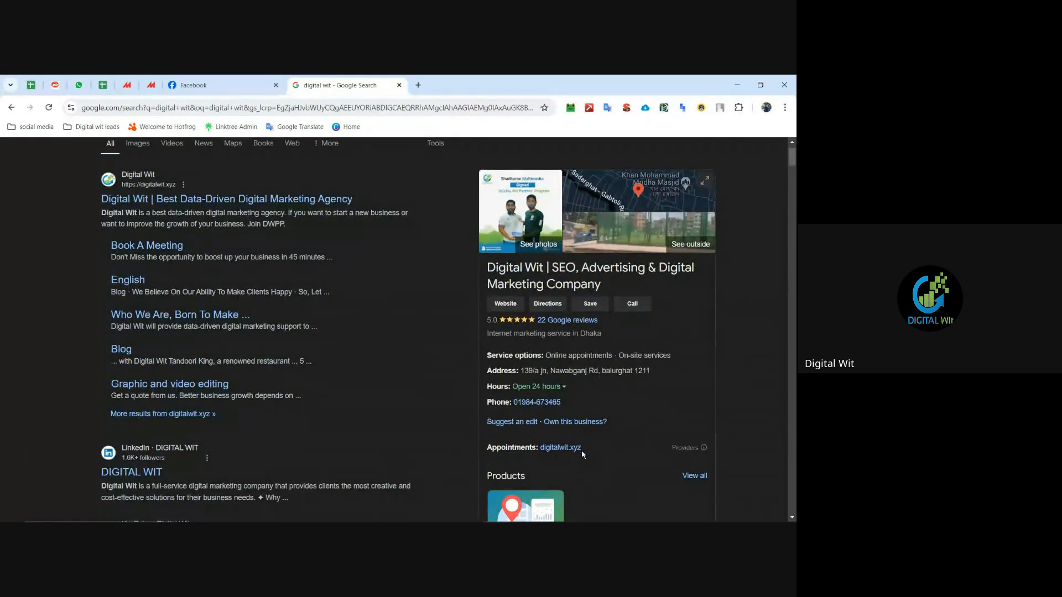
pyautogui.scroll(1, 537, 467)
pyautogui.click(555, 299)
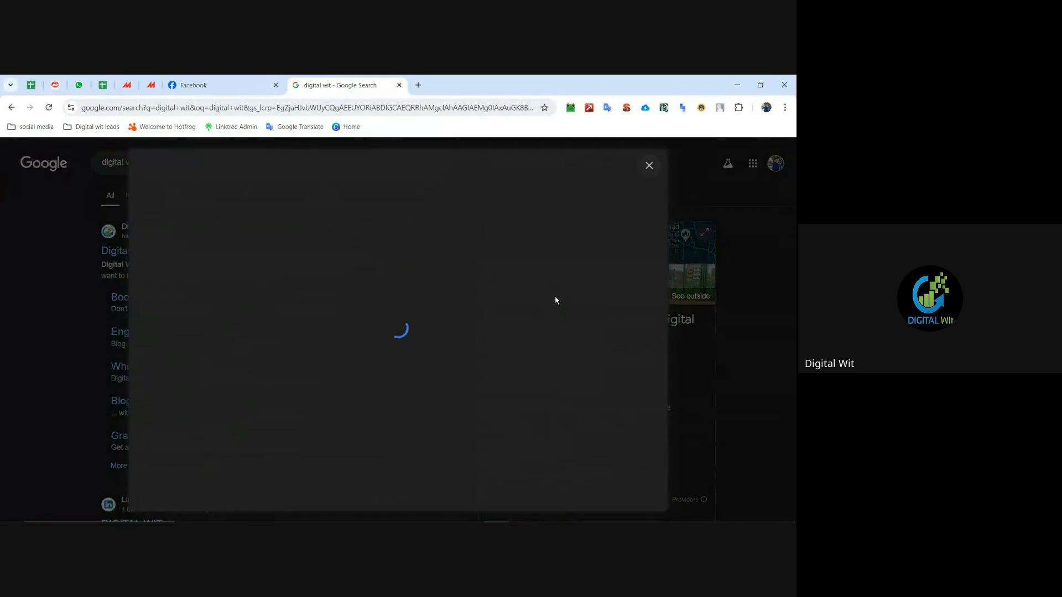
pyautogui.click(649, 165)
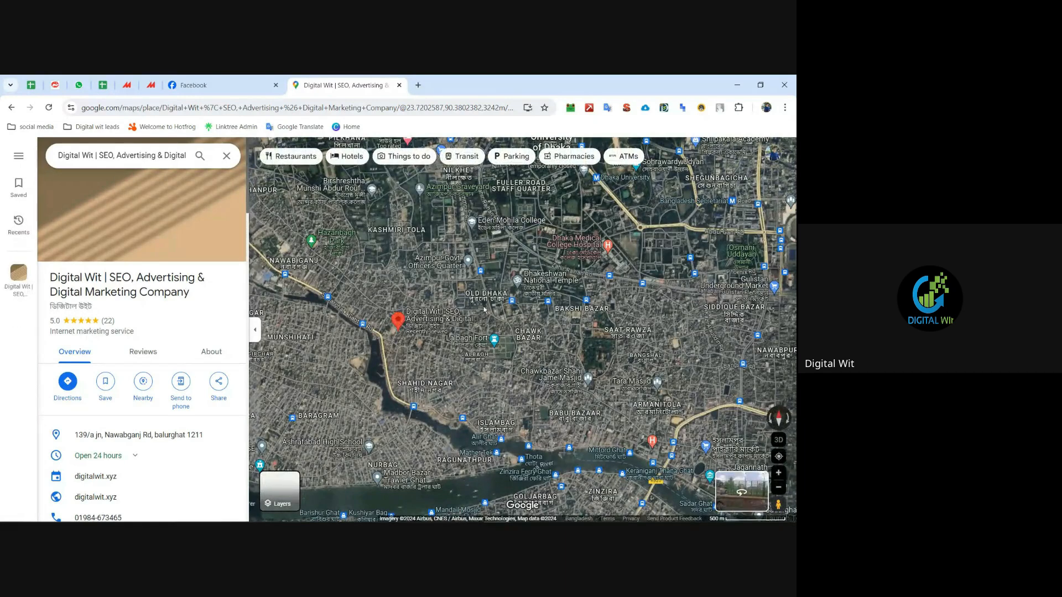
# Step: Examine the Digital Wit pin and its surroundings on the satellite map, including Lalbagh Fort and the river area
pyautogui.moveTo(432, 316)
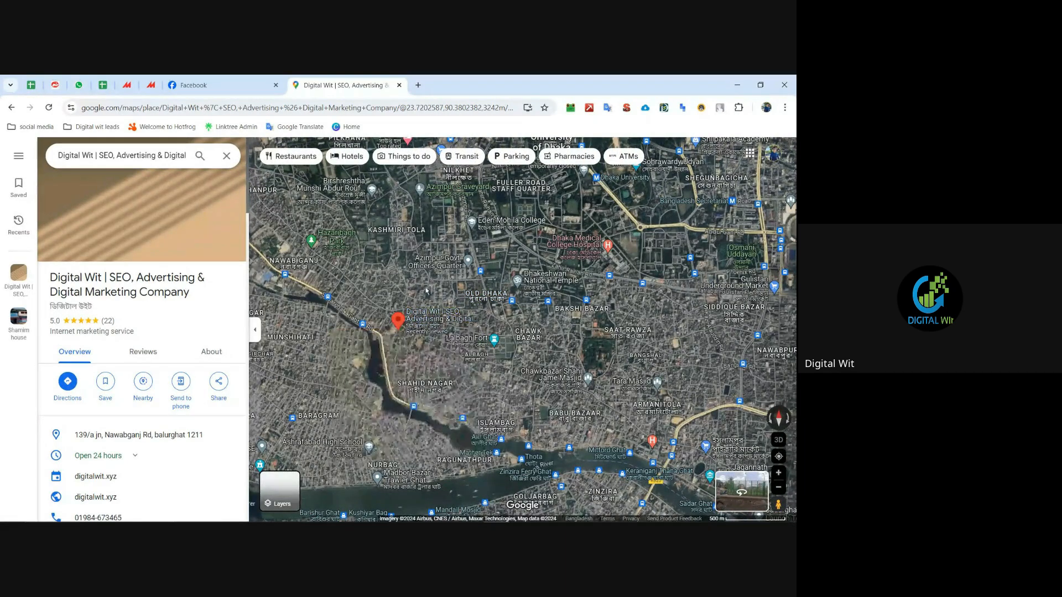
pyautogui.moveTo(337, 245)
pyautogui.moveTo(515, 195)
pyautogui.moveTo(449, 342)
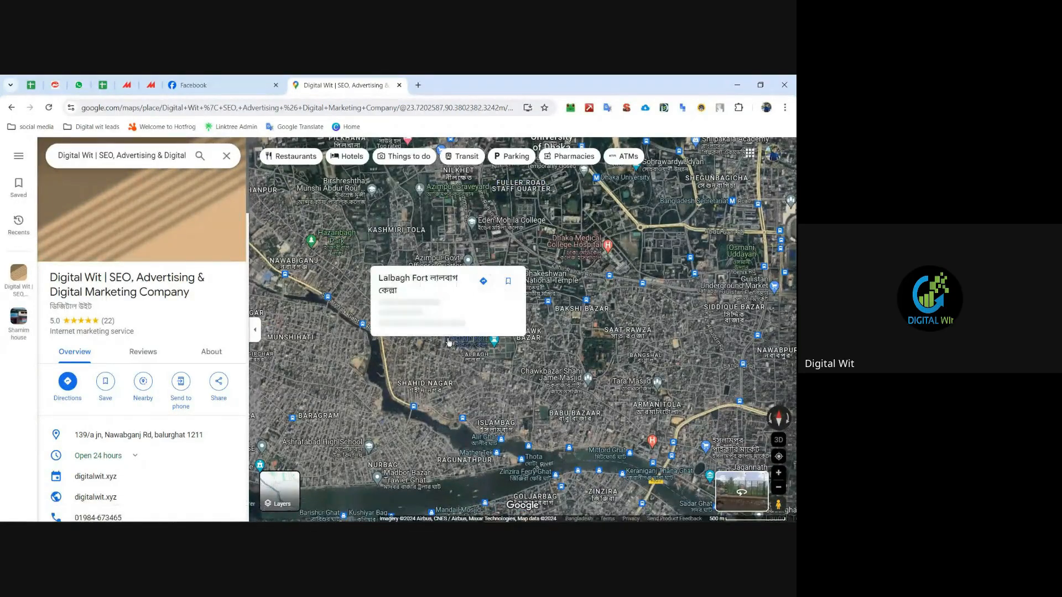
pyautogui.scroll(2, 559, 333)
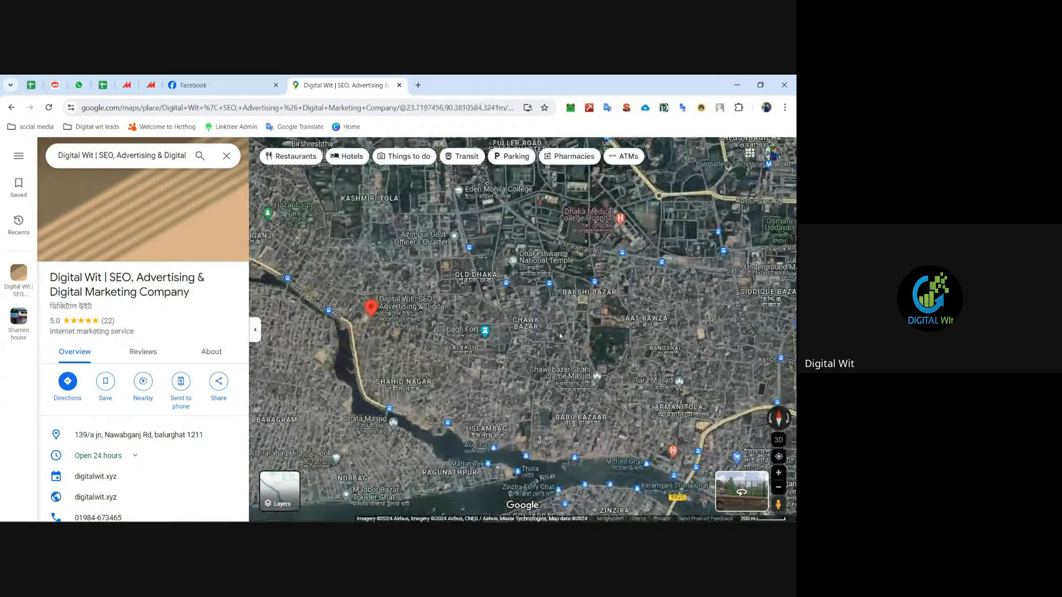
pyautogui.moveTo(489, 375)
pyautogui.mouseDown()
pyautogui.moveTo(408, 357)
pyautogui.moveTo(512, 355)
pyautogui.mouseUp()
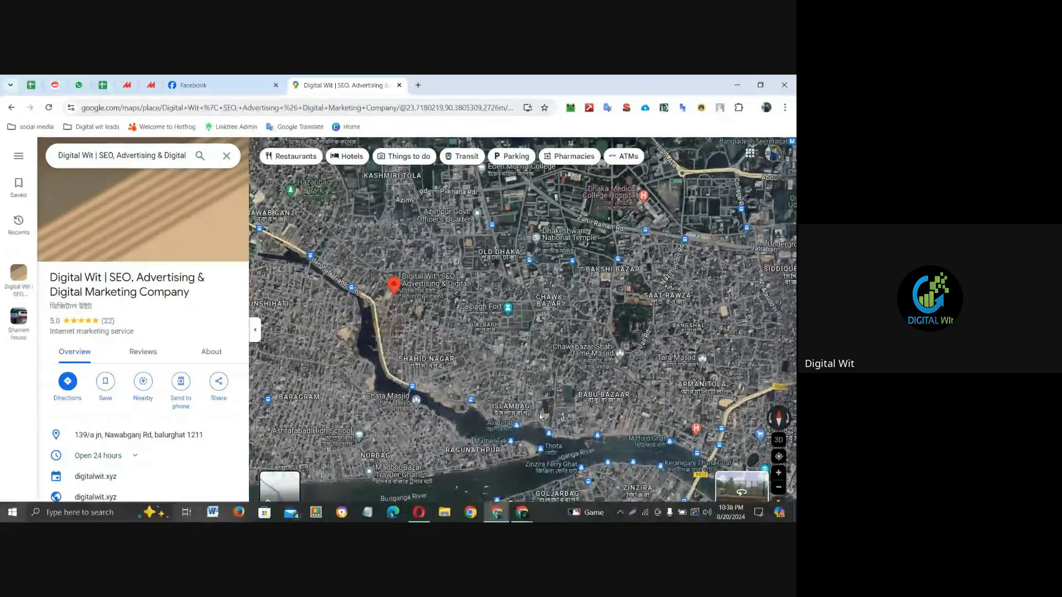
pyautogui.moveTo(540, 418); pyautogui.dragTo(494, 375)
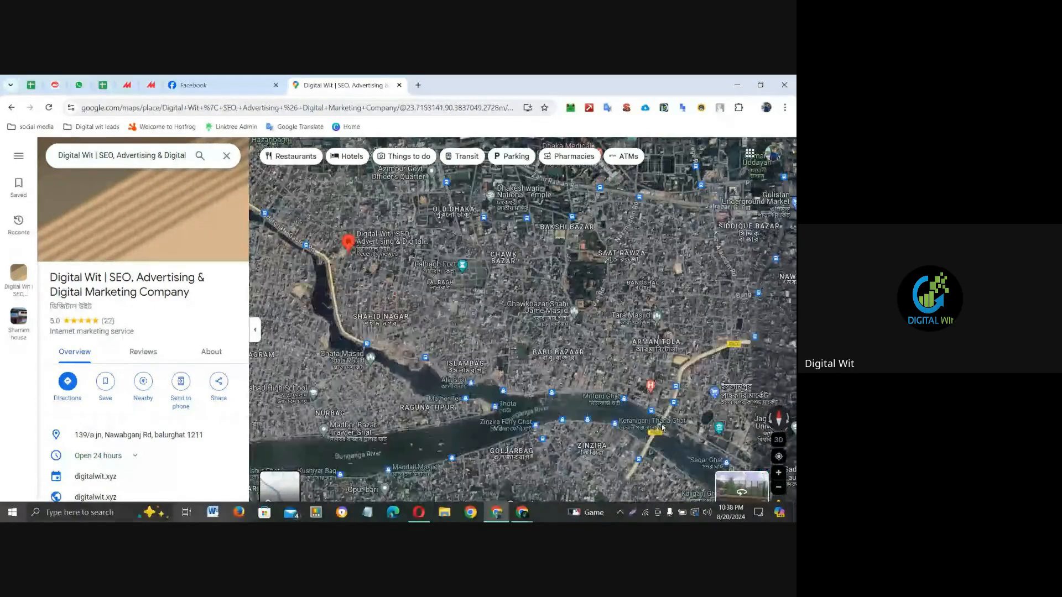
pyautogui.scroll(1, 515, 273)
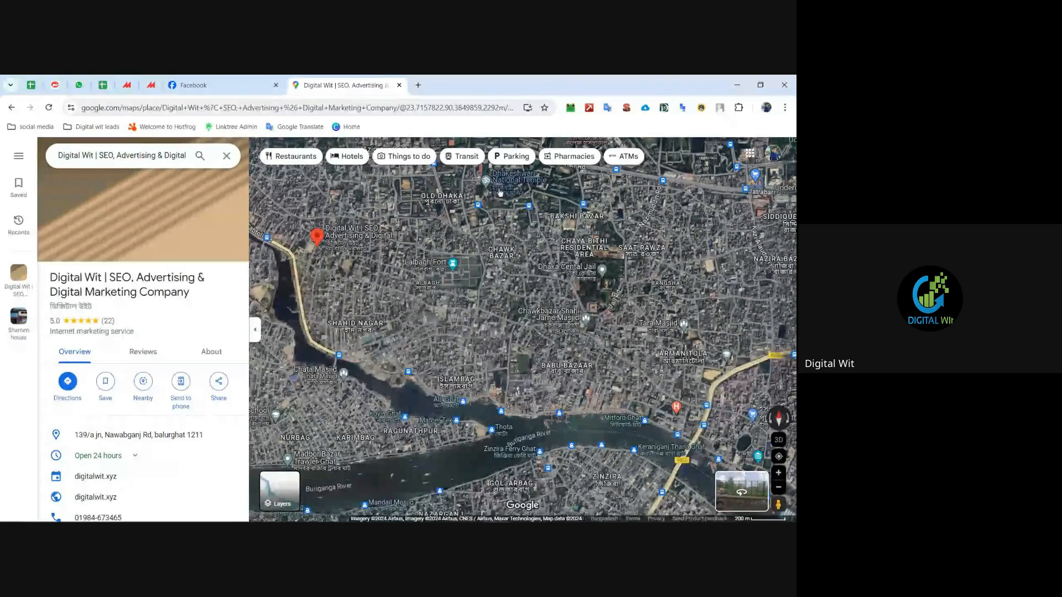
pyautogui.scroll(2, 530, 256)
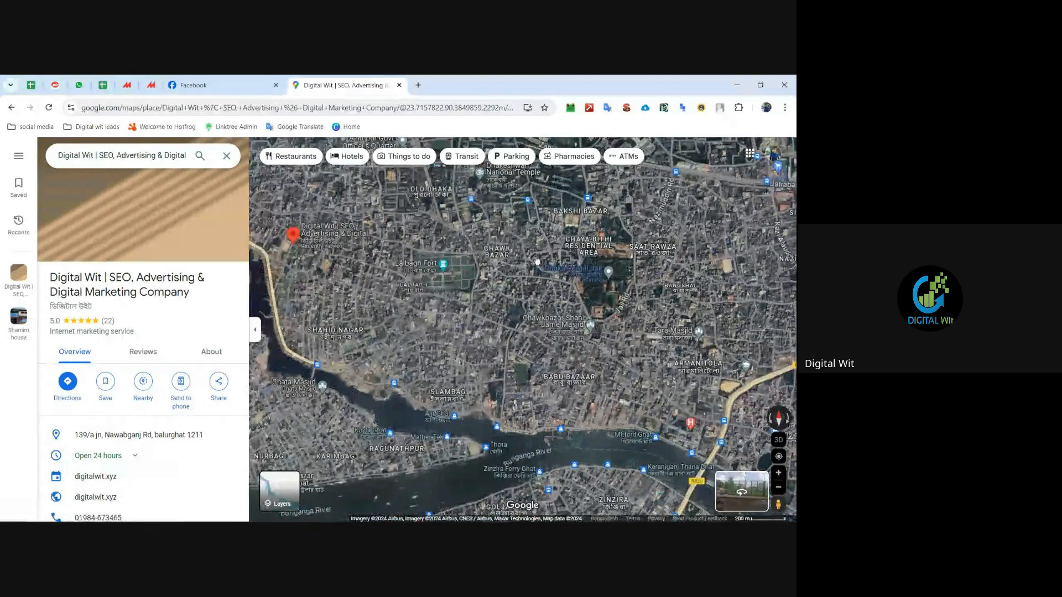
pyautogui.scroll(1, 529, 256)
pyautogui.moveTo(530, 256); pyautogui.dragTo(492, 277)
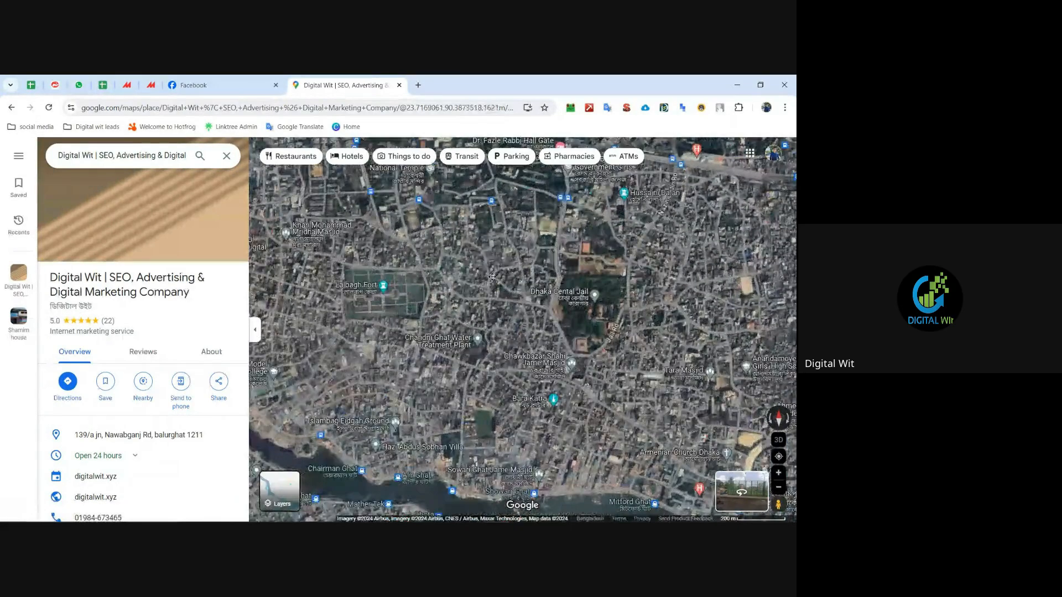
pyautogui.scroll(-2, 586, 214)
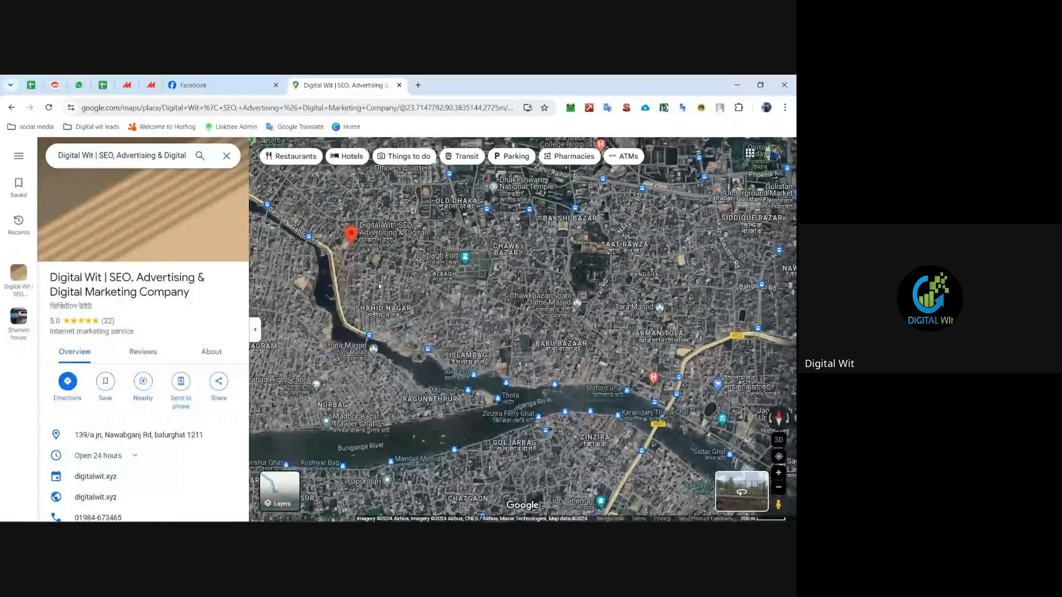
pyautogui.scroll(1, 382, 285)
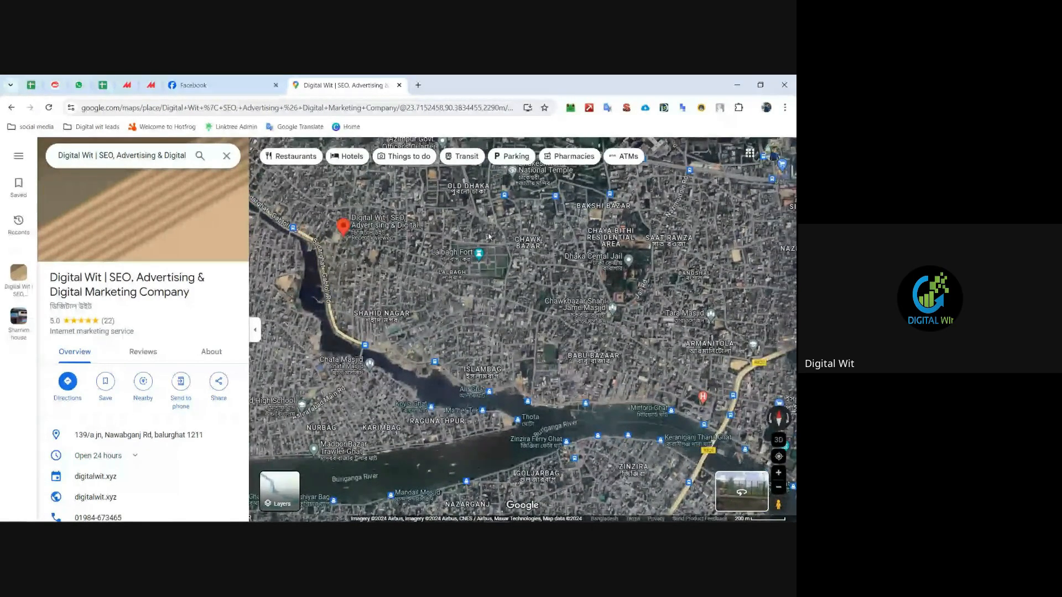
pyautogui.scroll(1, 489, 237)
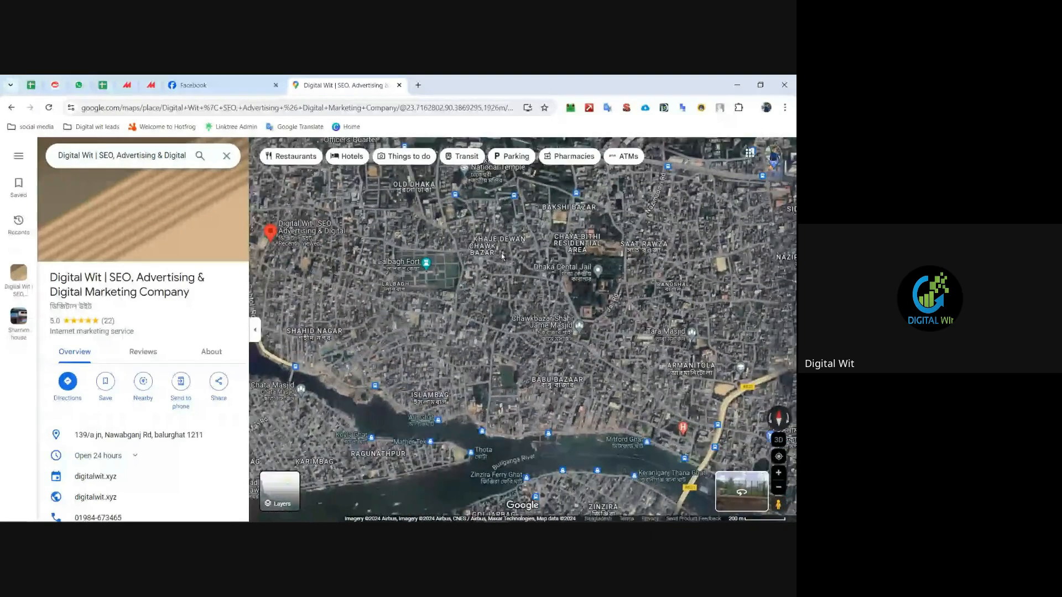
pyautogui.scroll(-1, 503, 256)
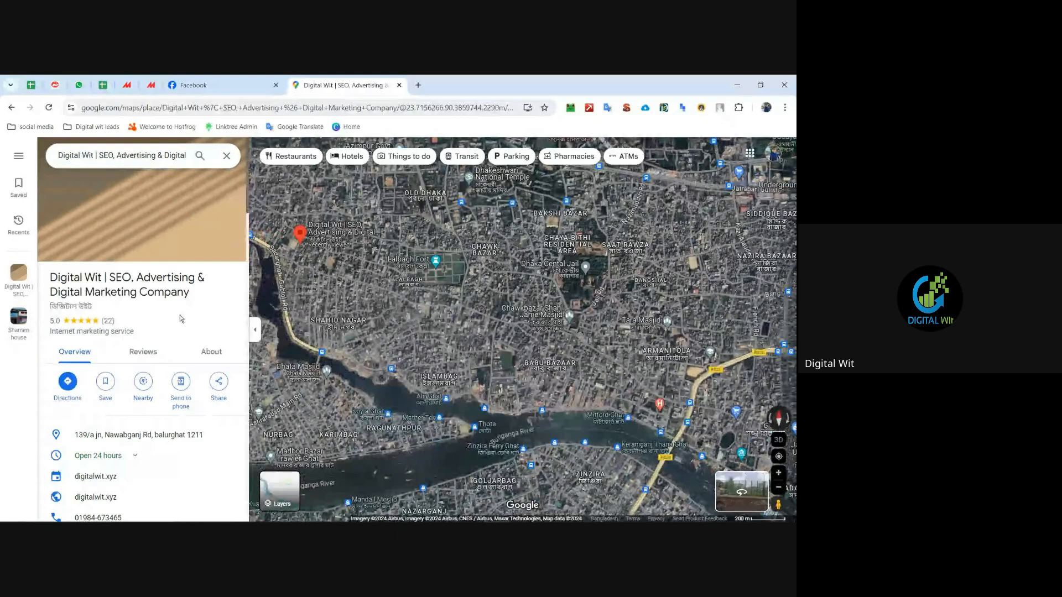
# Step: Look through the Digital Wit listing's address, hours, website, phone, and photos and videos
pyautogui.scroll(-3, 161, 279)
pyautogui.scroll(-2, 160, 279)
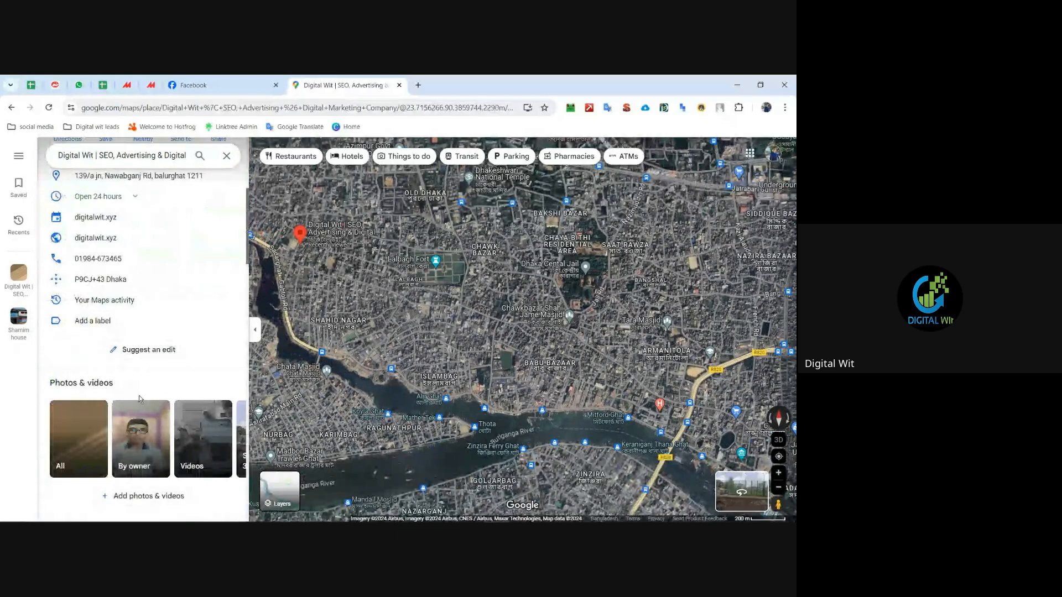
pyautogui.scroll(3, 158, 310)
pyautogui.scroll(-5, 153, 332)
pyautogui.scroll(5, 156, 310)
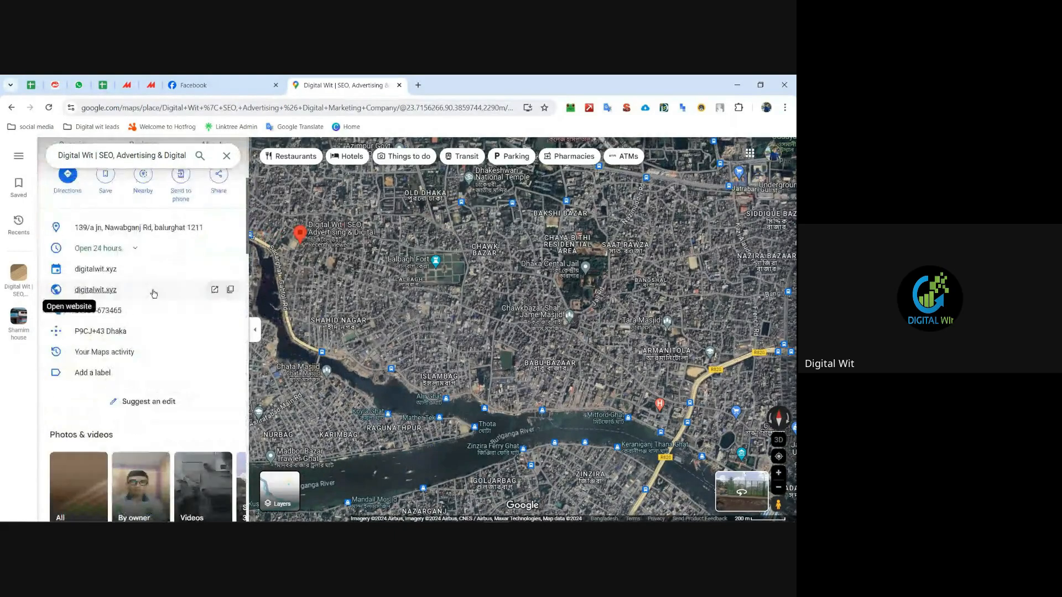
pyautogui.scroll(1, 164, 275)
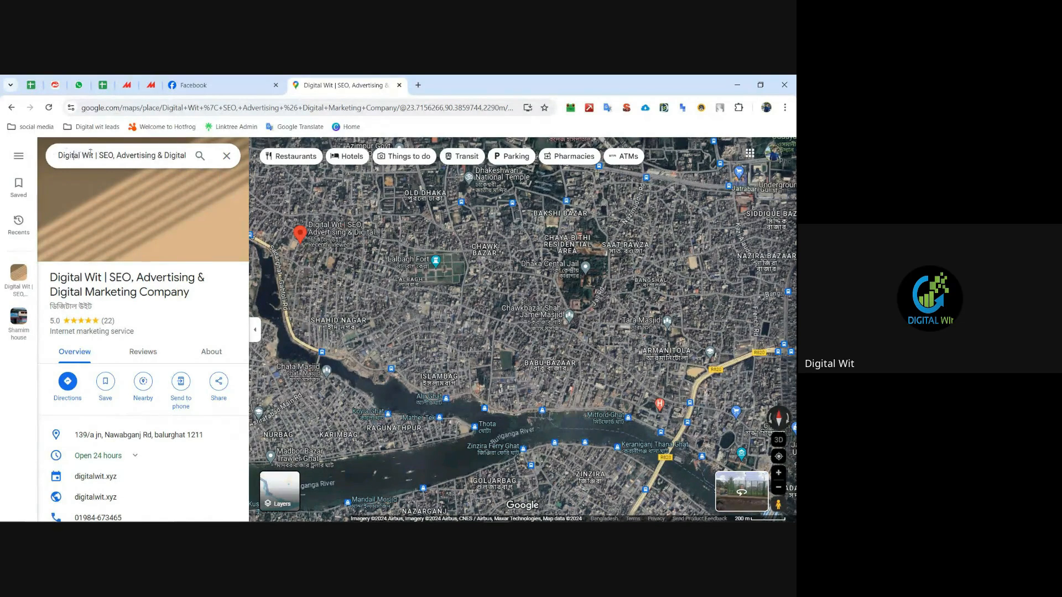
# Step: Read the full business name in the Maps search box and highlight the listing title "Digital Wit | SEO, Advertising & Digital Marketing Company"
pyautogui.moveTo(87, 156); pyautogui.dragTo(138, 155)
pyautogui.click(134, 156)
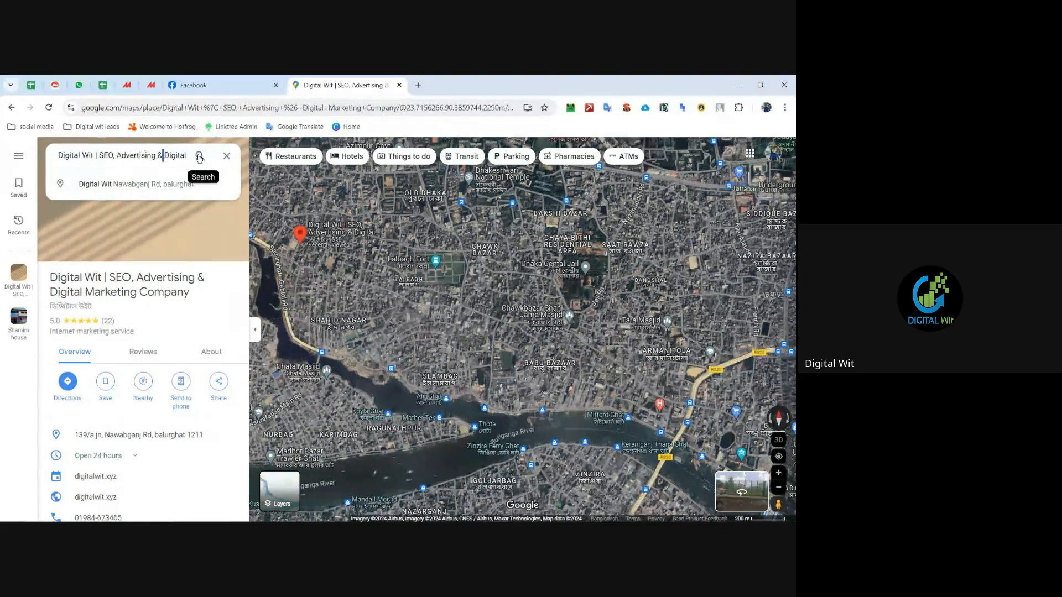
pyautogui.press('Right')
pyautogui.press('Right')
pyautogui.press('Right')
pyautogui.press('Right')
pyautogui.press('Right')
pyautogui.press('Right')
pyautogui.press('Right')
pyautogui.press('Right')
pyautogui.press('Right')
pyautogui.press('Right')
pyautogui.press('Right')
pyautogui.press('Right')
pyautogui.press('Right')
pyautogui.press('Right')
pyautogui.press('Right')
pyautogui.press('Right')
pyautogui.press('Right')
pyautogui.press('Right')
pyautogui.press('Right')
pyautogui.press('Right')
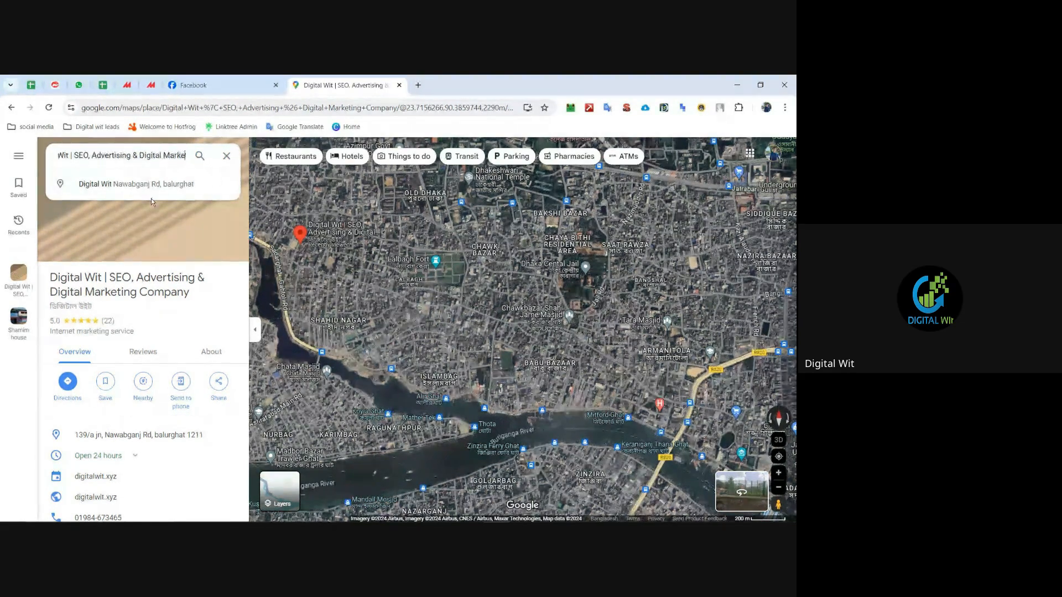
pyautogui.click(180, 158)
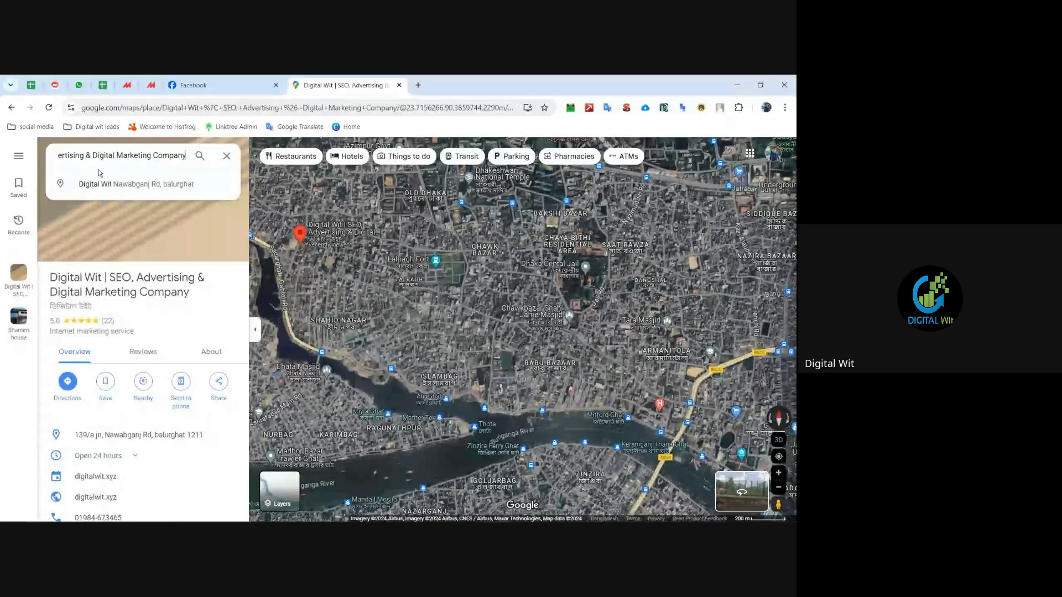
pyautogui.moveTo(48, 276); pyautogui.dragTo(199, 293)
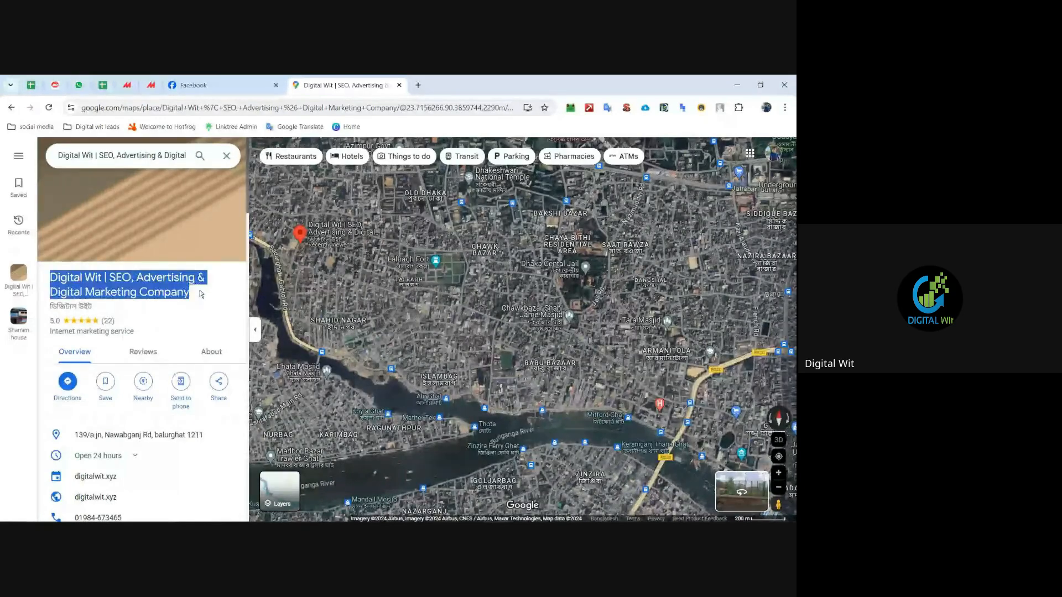
# Step: Look over the Digital Wit listing's title, rating and overview, and check the business name in the Maps search box
pyautogui.click(200, 294)
pyautogui.moveTo(58, 278); pyautogui.dragTo(168, 277)
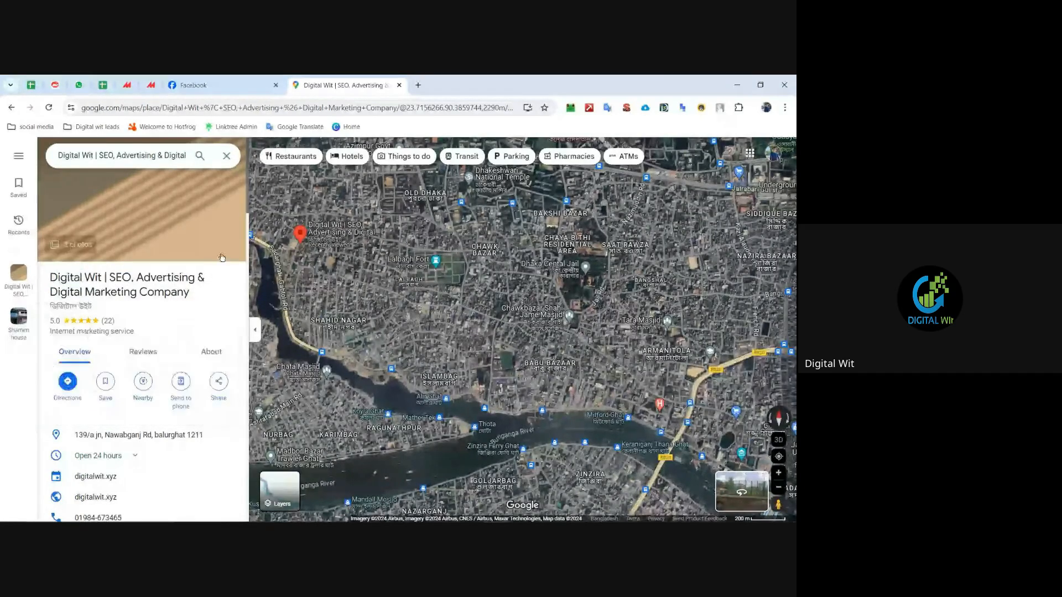
pyautogui.scroll(-2, 168, 271)
pyautogui.click(144, 248)
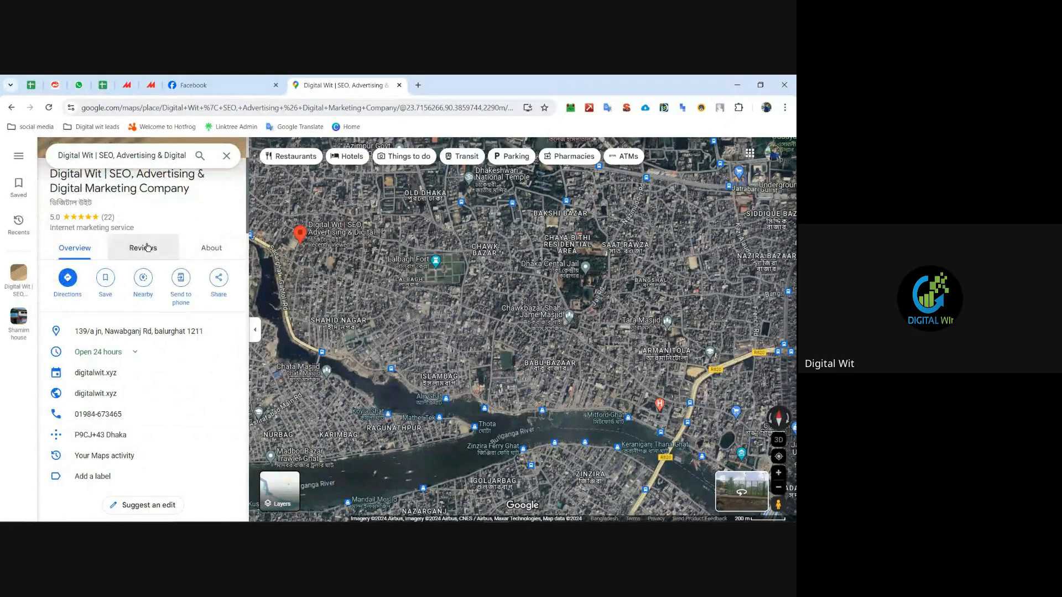
pyautogui.click(75, 188)
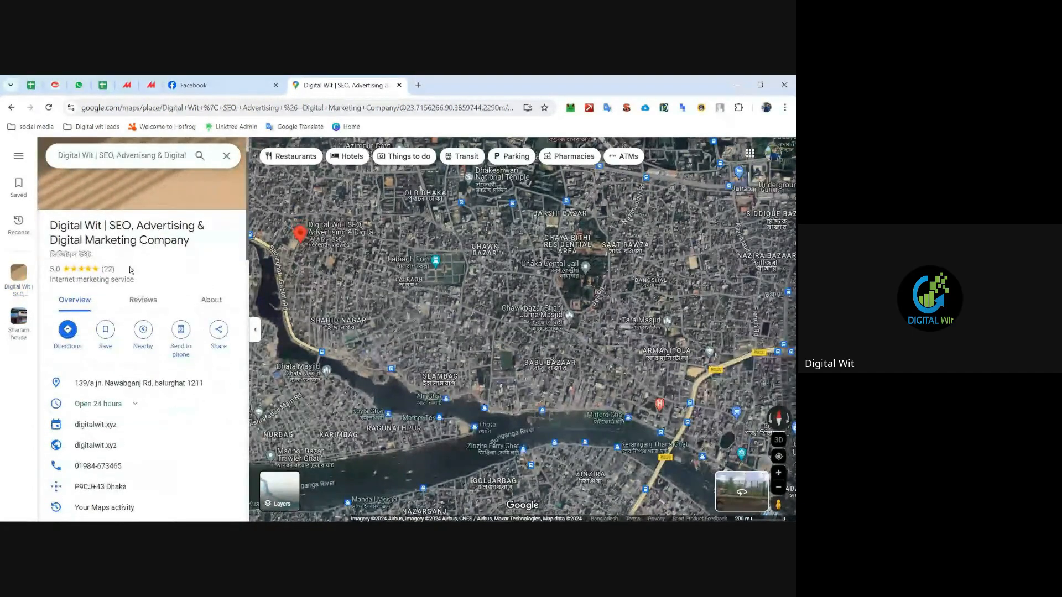
pyautogui.scroll(-3, 159, 245)
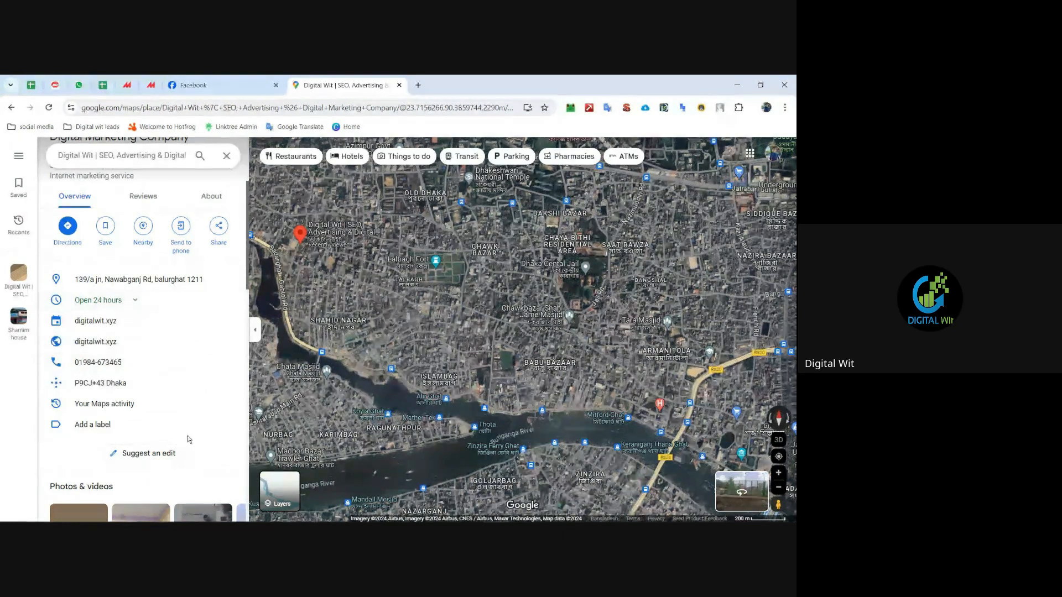
pyautogui.scroll(2, 188, 340)
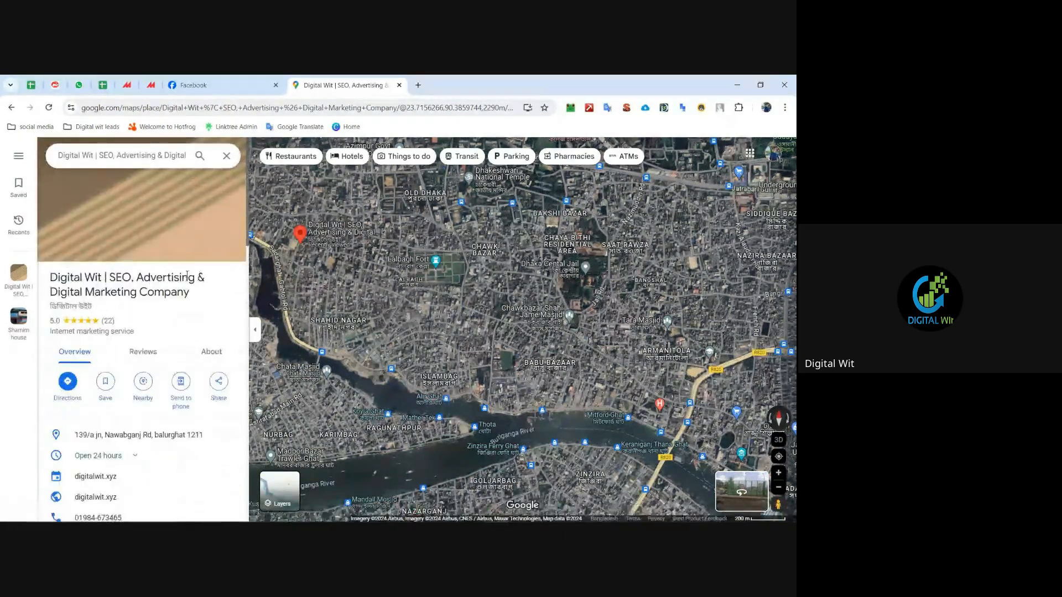
pyautogui.scroll(-3, 188, 339)
pyautogui.scroll(5, 179, 172)
pyautogui.click(177, 156)
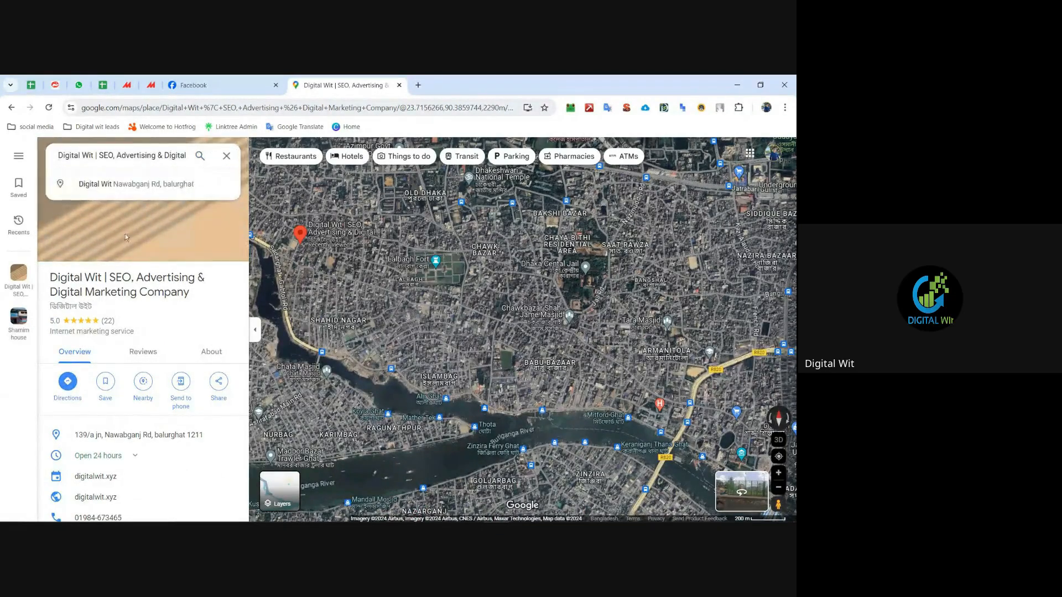
pyautogui.click(186, 305)
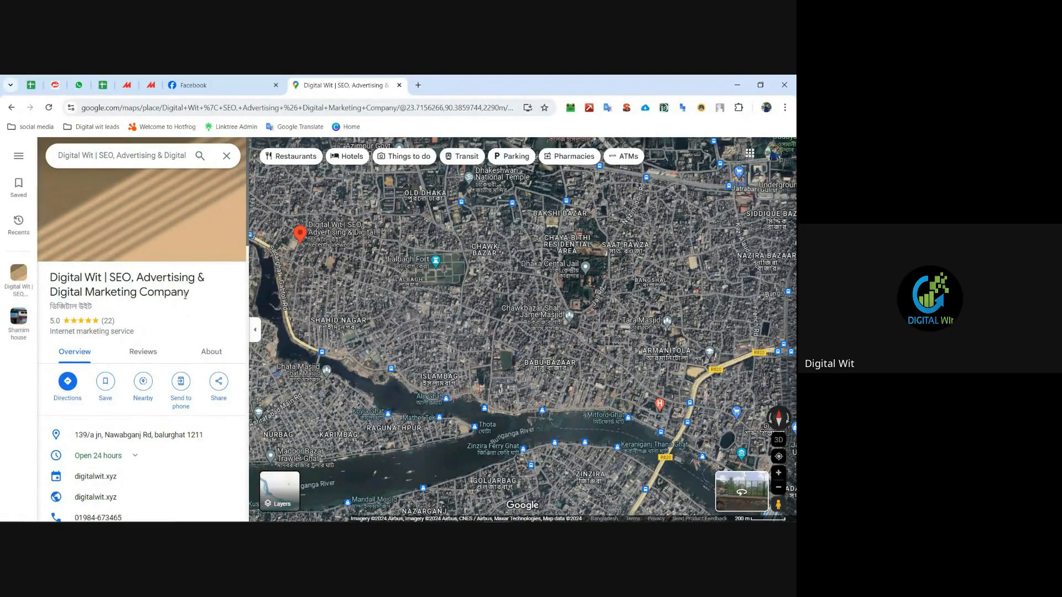
# Step: Read through the Digital Wit listing's address, opening hours, website links, phone number and plus code
pyautogui.scroll(-3, 166, 282)
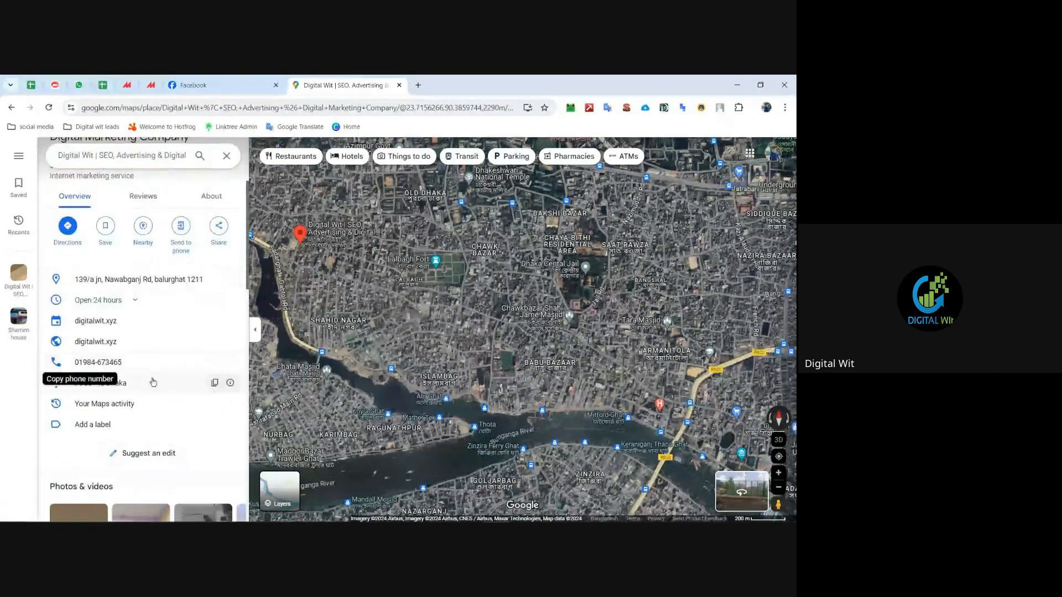
pyautogui.scroll(1, 140, 359)
pyautogui.scroll(2, 140, 359)
pyautogui.scroll(-4, 138, 332)
pyautogui.scroll(4, 133, 276)
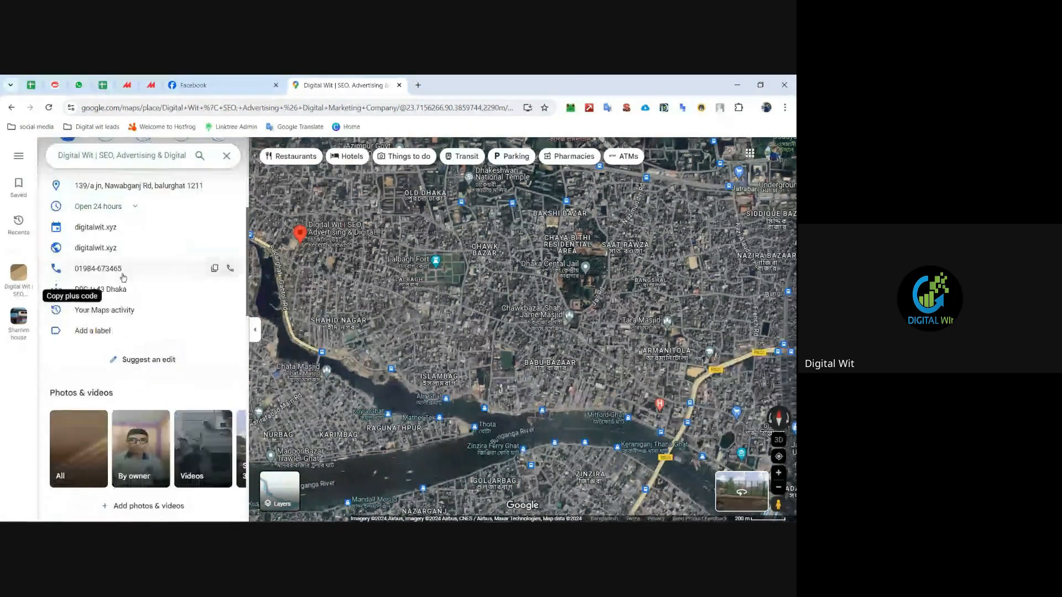
pyautogui.scroll(-2, 126, 282)
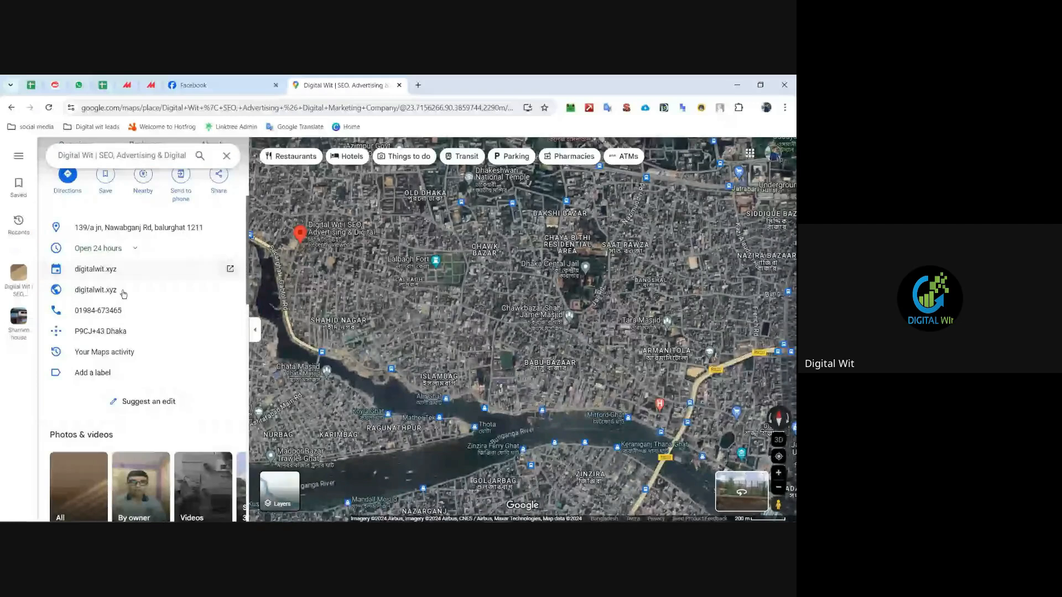
pyautogui.scroll(3, 188, 343)
pyautogui.scroll(-3, 173, 282)
pyautogui.scroll(2, 148, 216)
pyautogui.scroll(2, 139, 218)
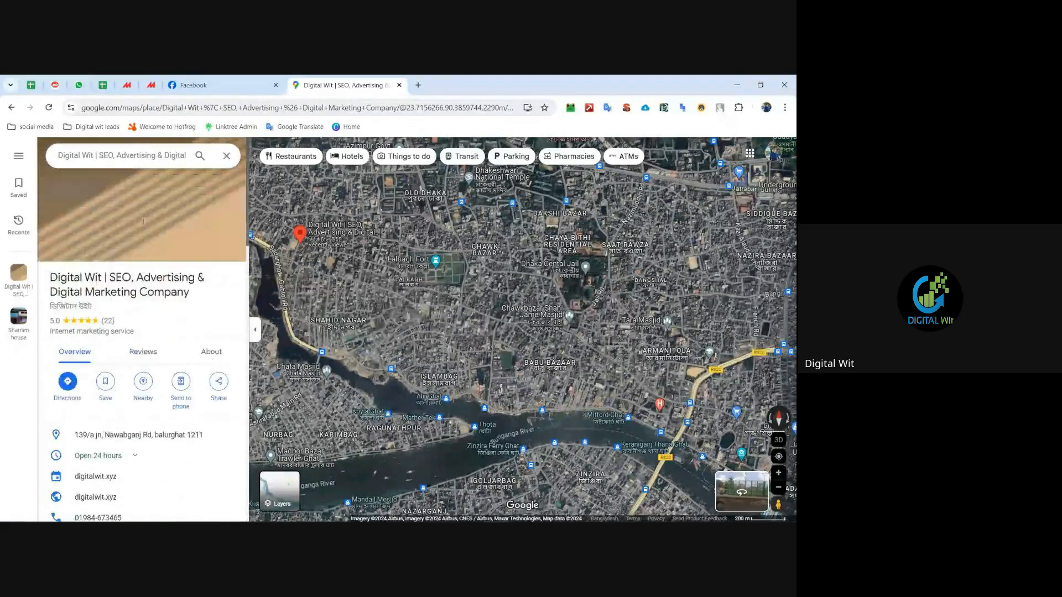
pyautogui.scroll(-4, 175, 254)
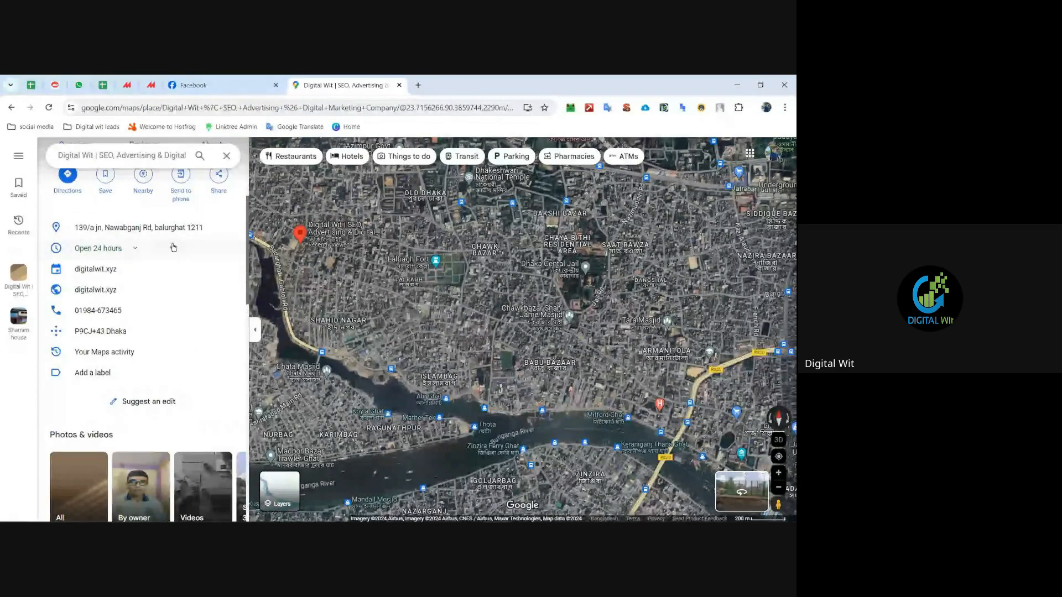
pyautogui.scroll(2, 166, 249)
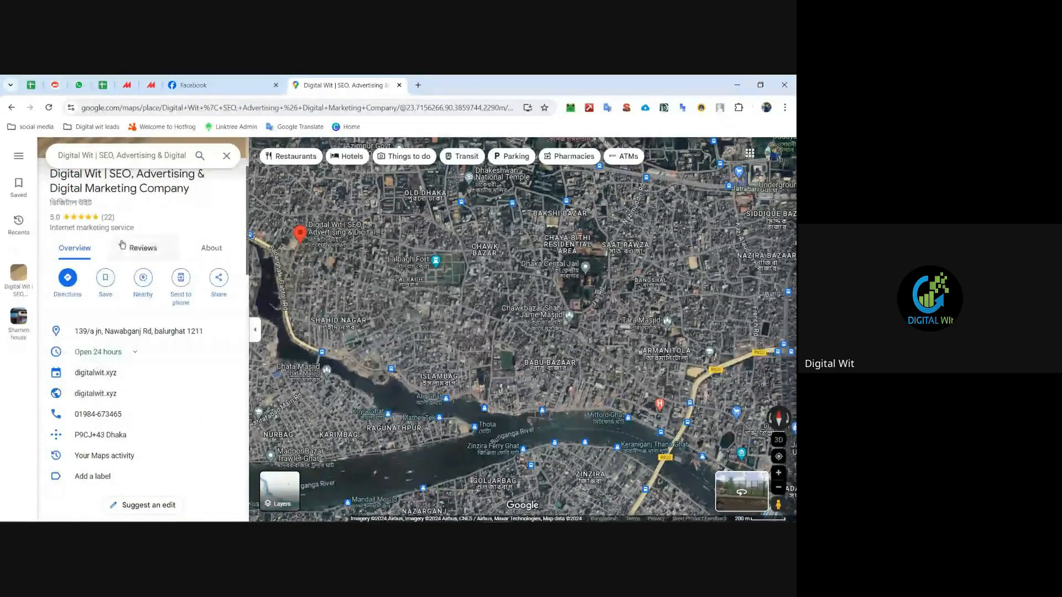
# Step: Highlight the "Digital Wit" part of the listing title and the rest of the title, and clear the selection
pyautogui.scroll(2, 94, 263)
pyautogui.moveTo(49, 277); pyautogui.dragTo(122, 277)
pyautogui.click(101, 276)
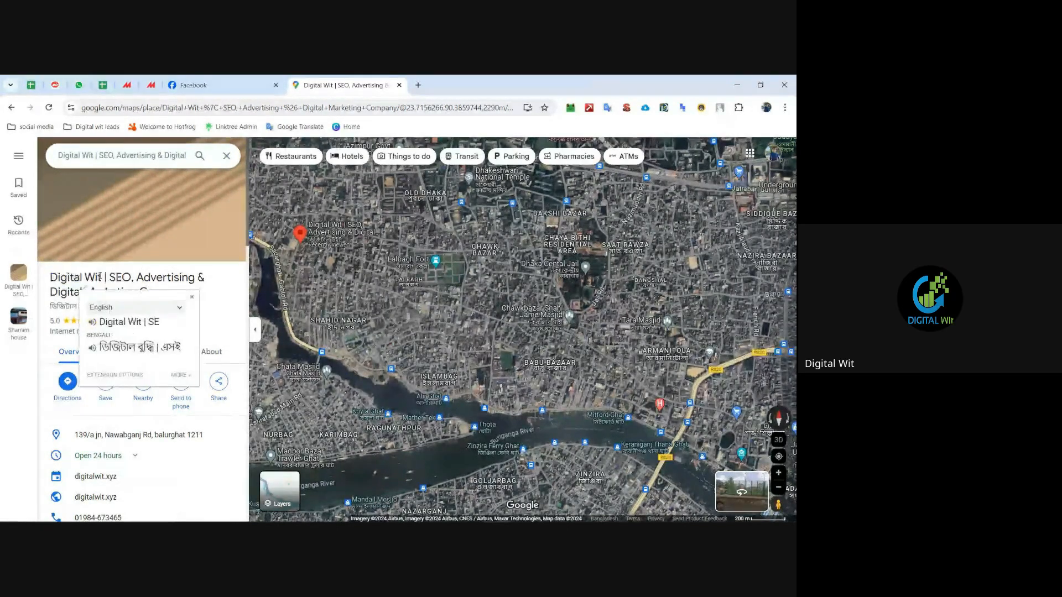
pyautogui.moveTo(49, 277); pyautogui.dragTo(116, 277)
pyautogui.click(188, 296)
pyautogui.click(207, 297)
pyautogui.moveTo(207, 297); pyautogui.dragTo(50, 277)
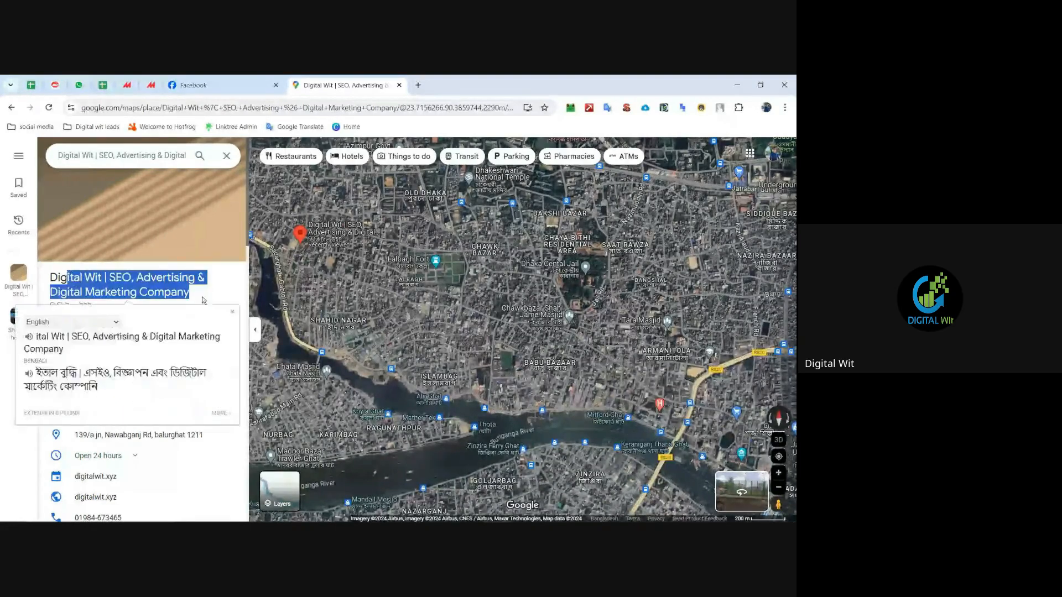
pyautogui.click(209, 293)
# Step: Copy the phone number from the Digital Wit listing and review its contact details and title once more
pyautogui.scroll(-3, 130, 301)
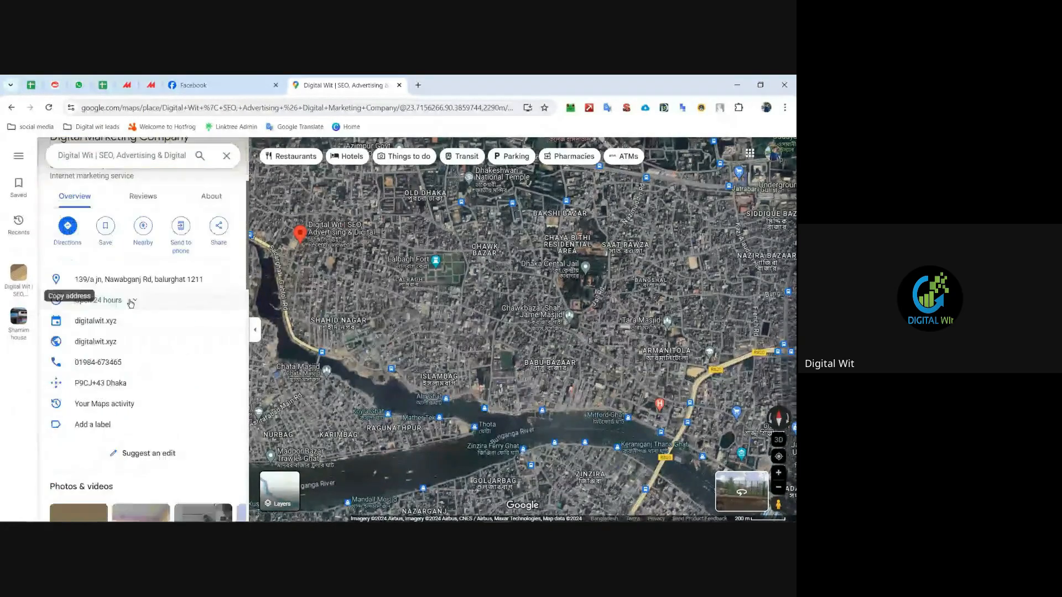
pyautogui.click(128, 362)
pyautogui.scroll(-1, 162, 292)
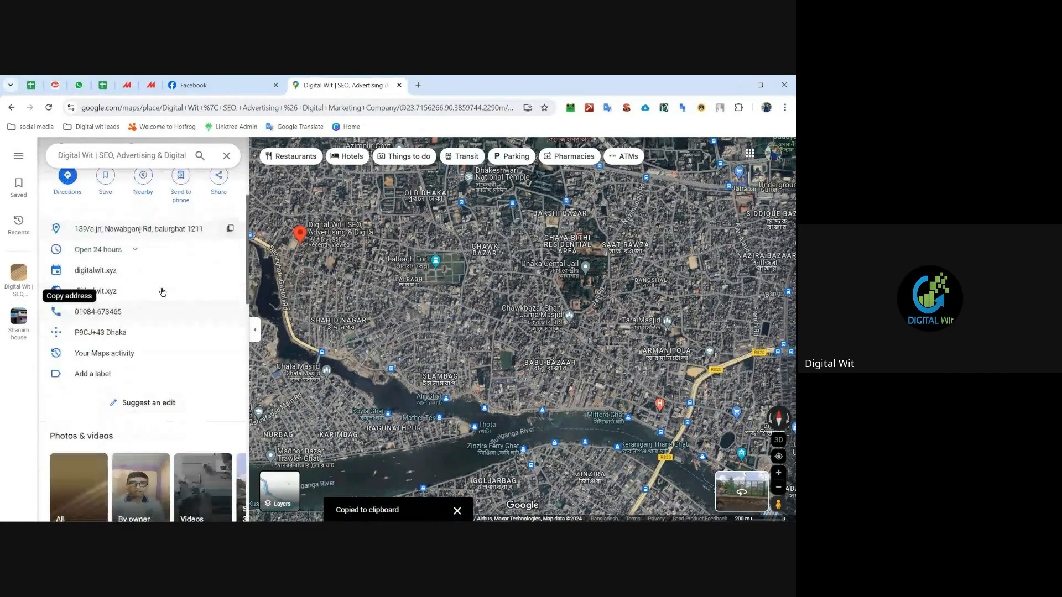
pyautogui.scroll(4, 115, 367)
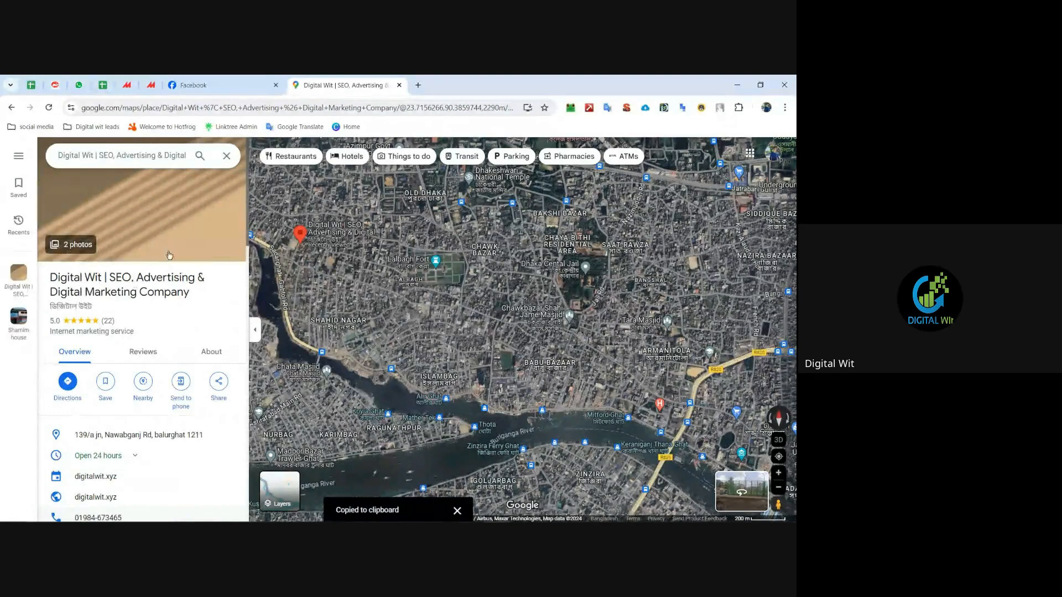
pyautogui.scroll(-3, 170, 252)
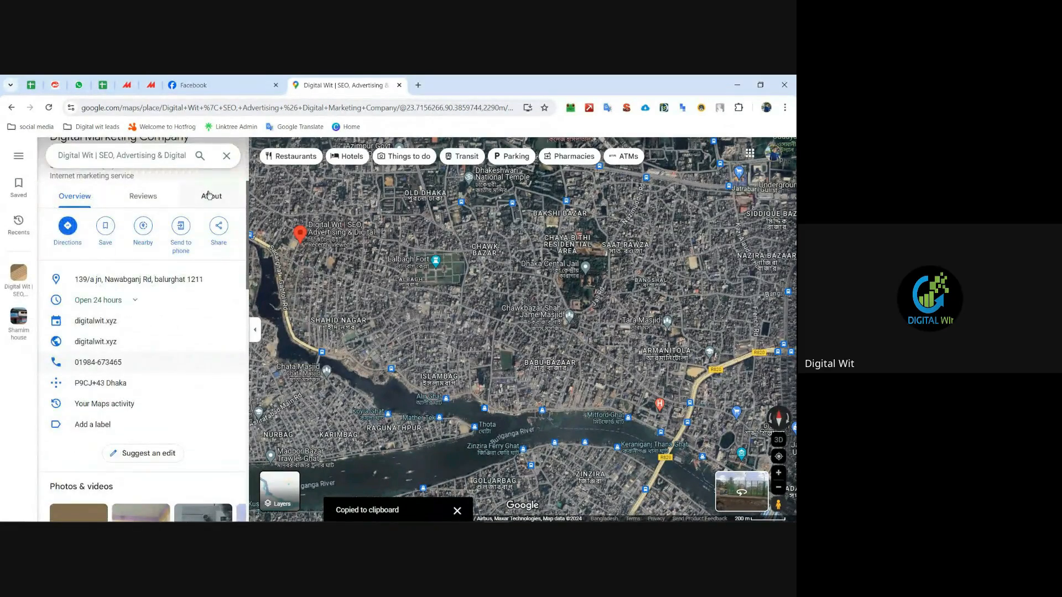
pyautogui.click(208, 194)
pyautogui.click(83, 188)
pyautogui.scroll(-1, 172, 218)
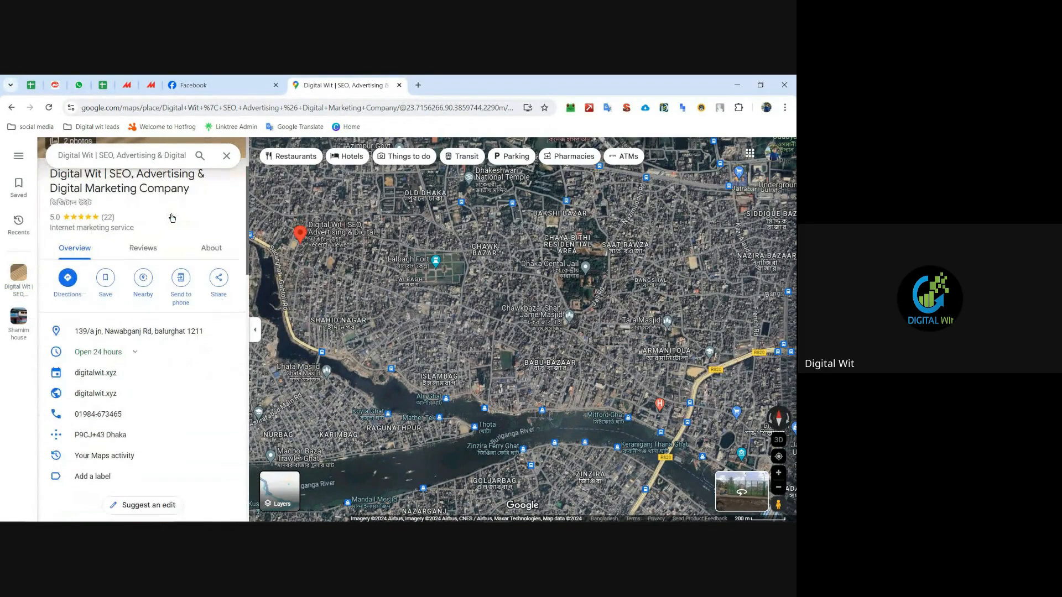
pyautogui.scroll(2, 172, 217)
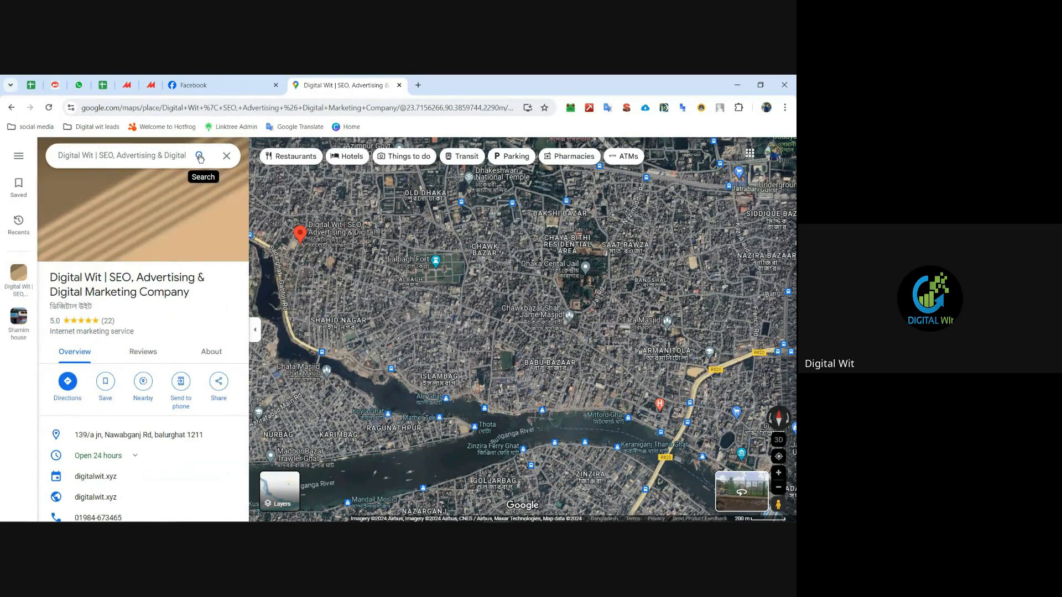
# Step: Clear the Digital Wit search and search Google Maps for "shutki bitan,cox's bazar"
pyautogui.click(227, 155)
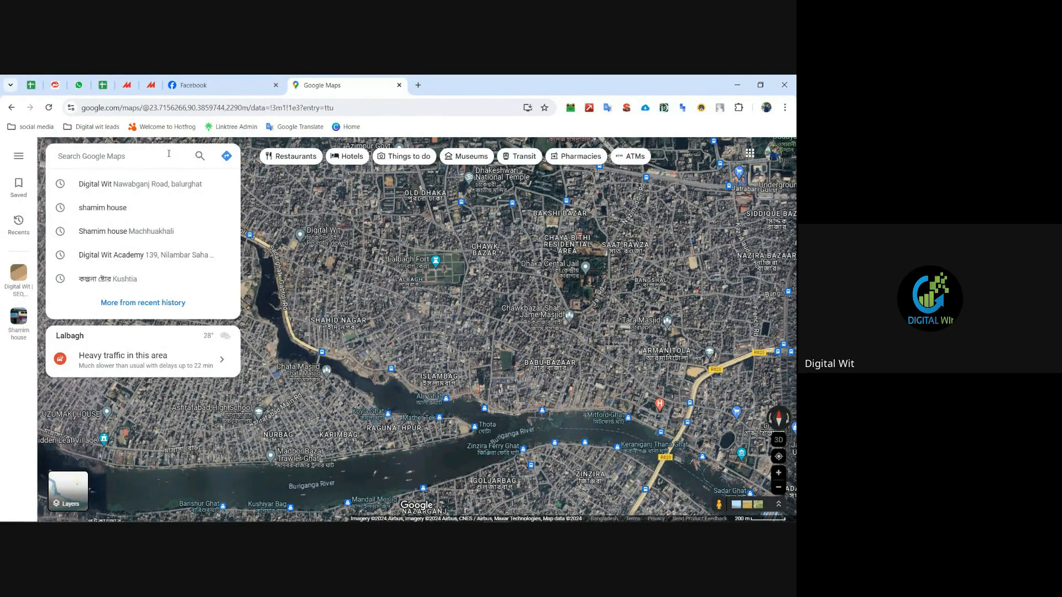
pyautogui.write('shutki bitan,co')
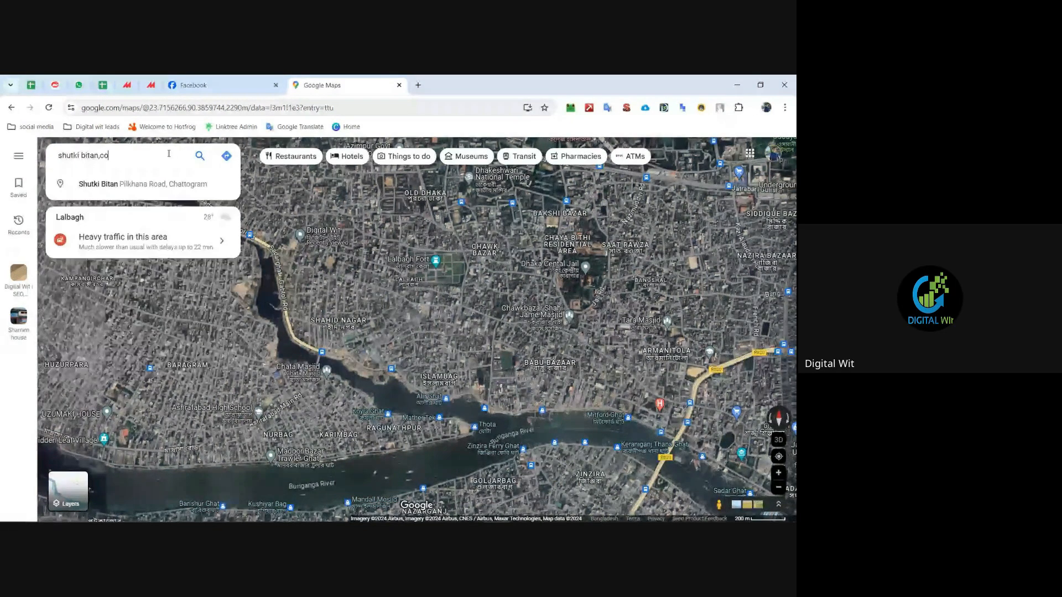
pyautogui.write("x's bazar")
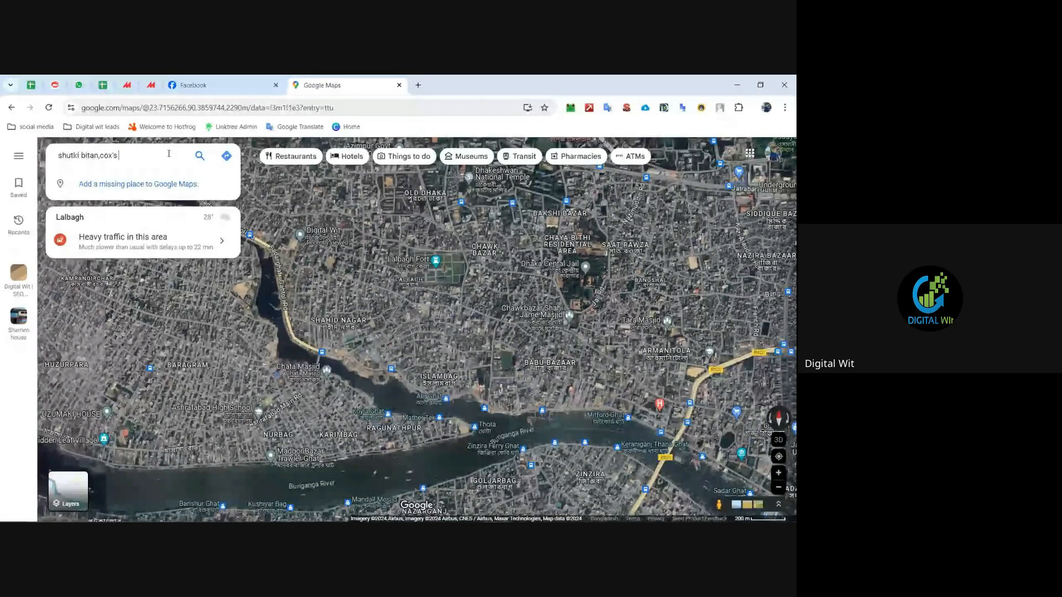
pyautogui.press('Return')
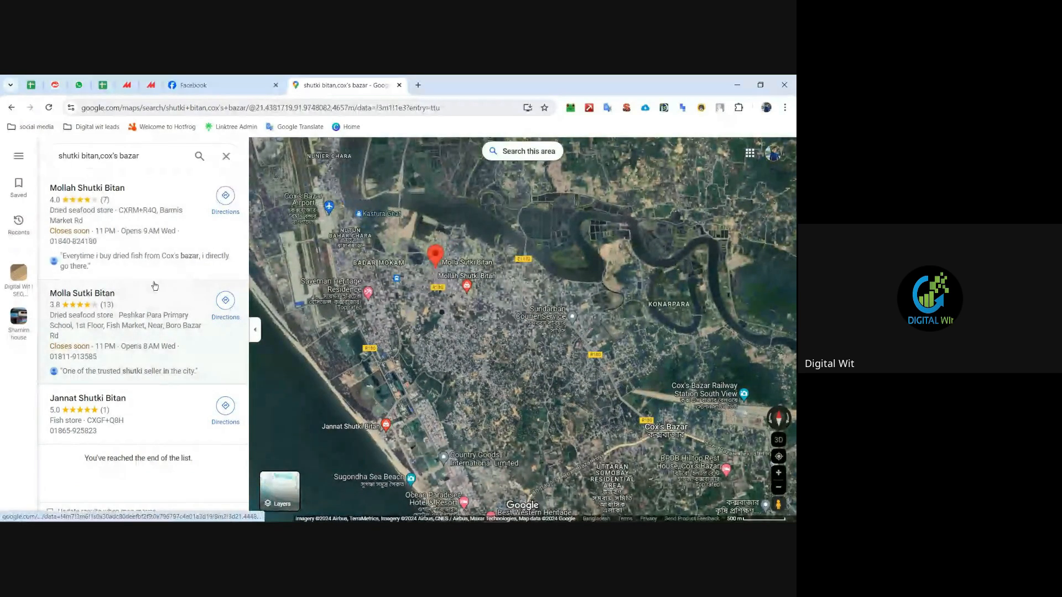
# Step: Examine where the Mollah Shutki Bitan, Molla Sutki Bitan and Jannat Shutki Bitan pins lie on the Cox's Bazar satellite map
pyautogui.scroll(-1, 443, 293)
pyautogui.scroll(-1, 443, 294)
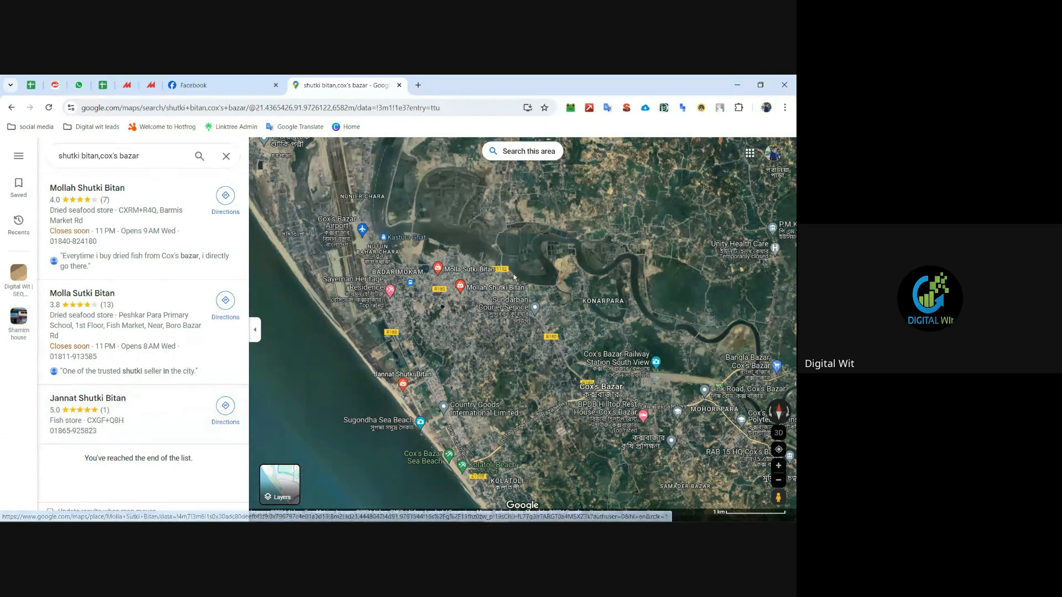
pyautogui.scroll(3, 509, 261)
pyautogui.scroll(4, 427, 250)
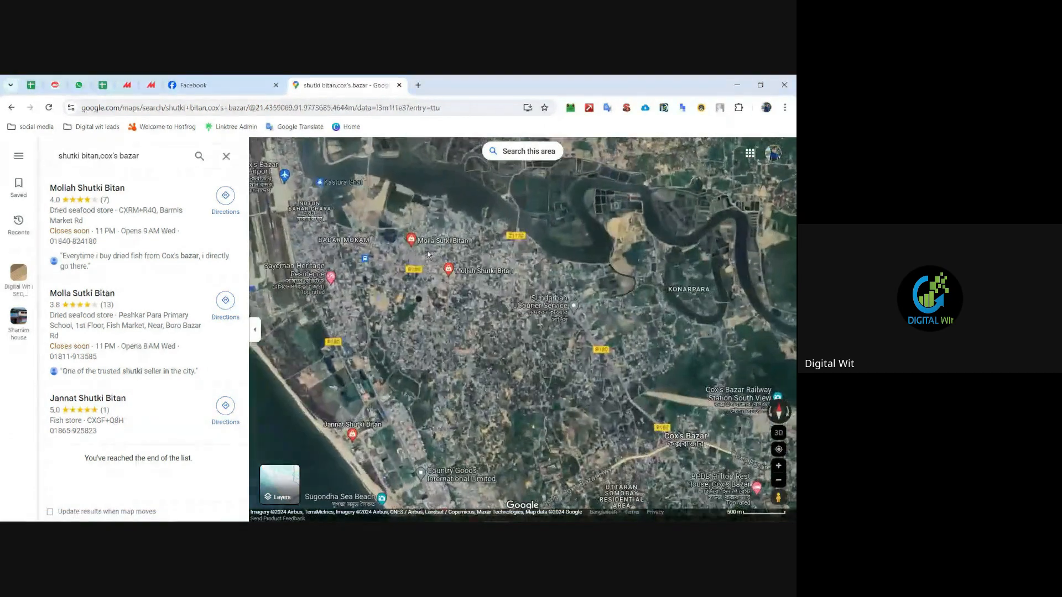
pyautogui.moveTo(477, 227); pyautogui.dragTo(524, 208)
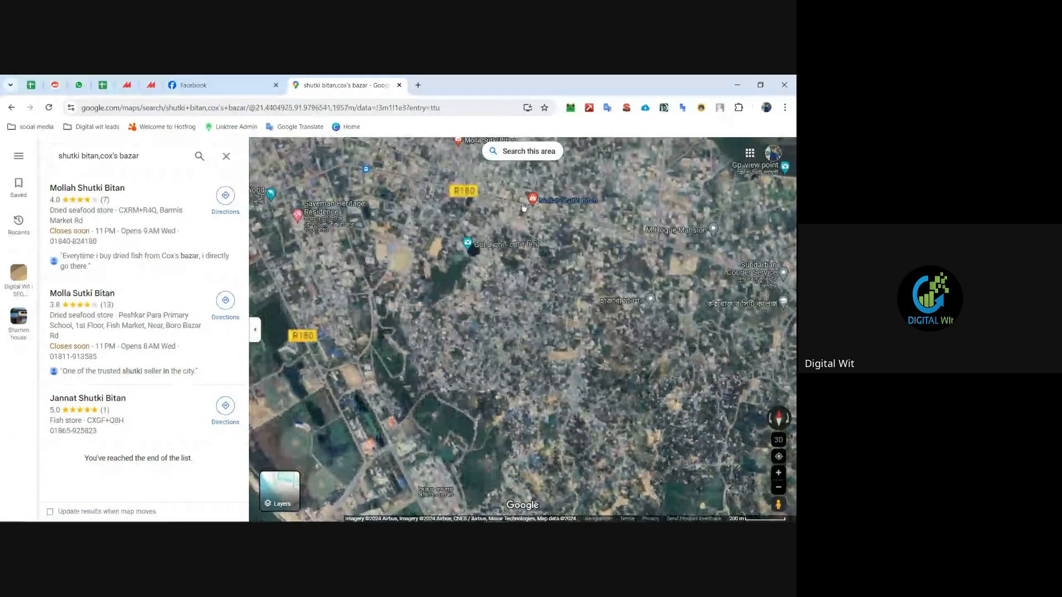
pyautogui.scroll(-3, 524, 208)
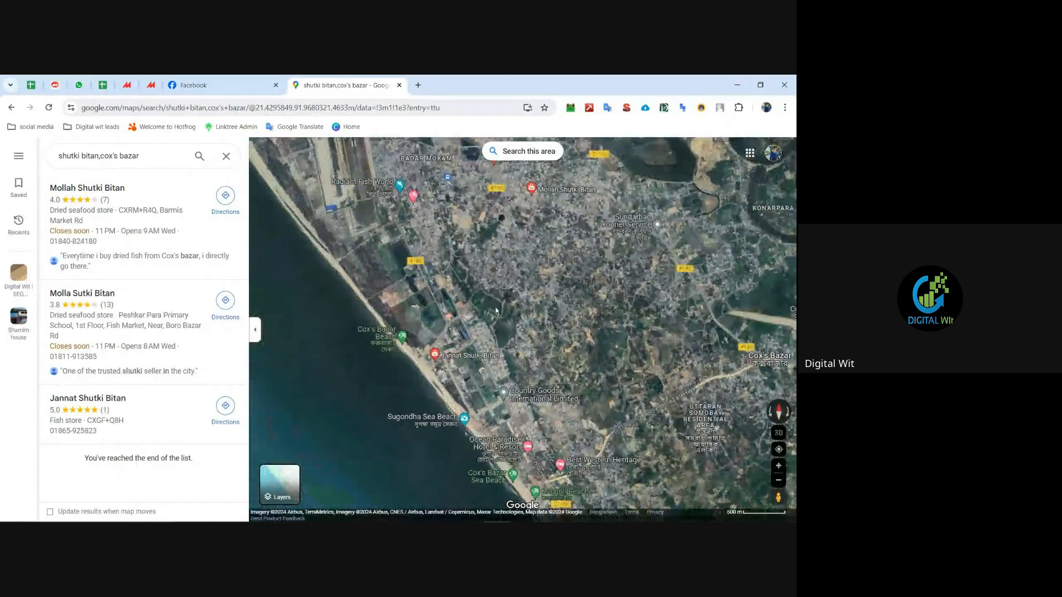
pyautogui.moveTo(478, 286); pyautogui.dragTo(466, 329)
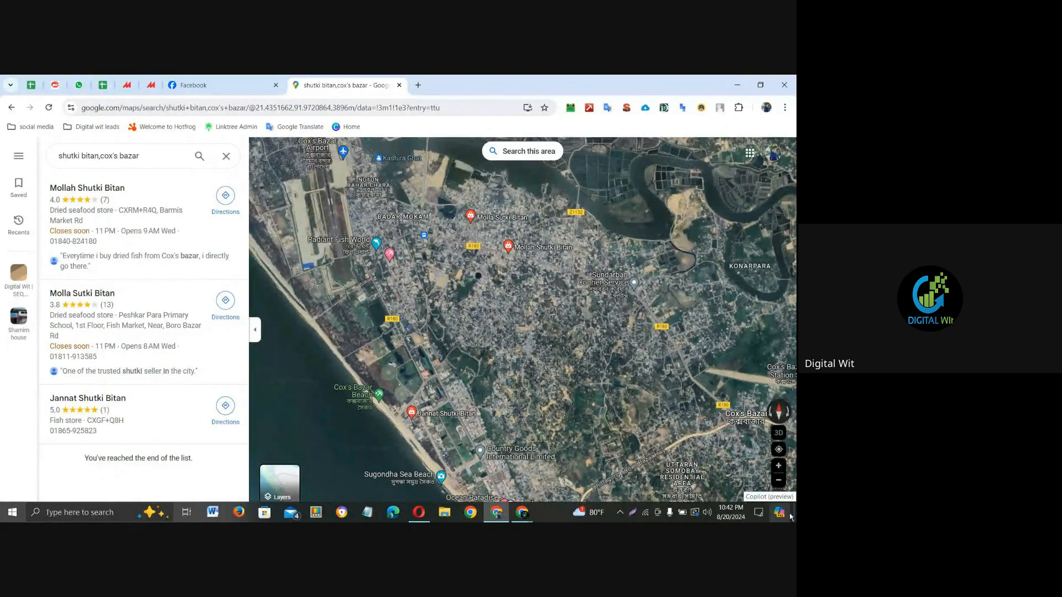
pyautogui.scroll(3, 535, 237)
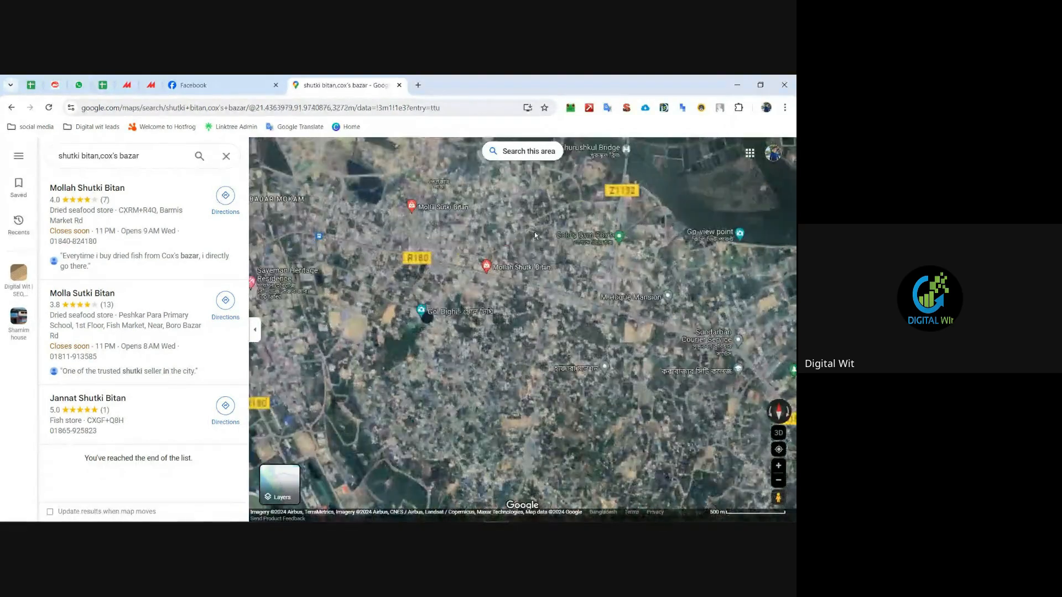
# Step: Open the Mollah Shutki Bitan listing and expand its weekly opening hours
pyautogui.click(108, 201)
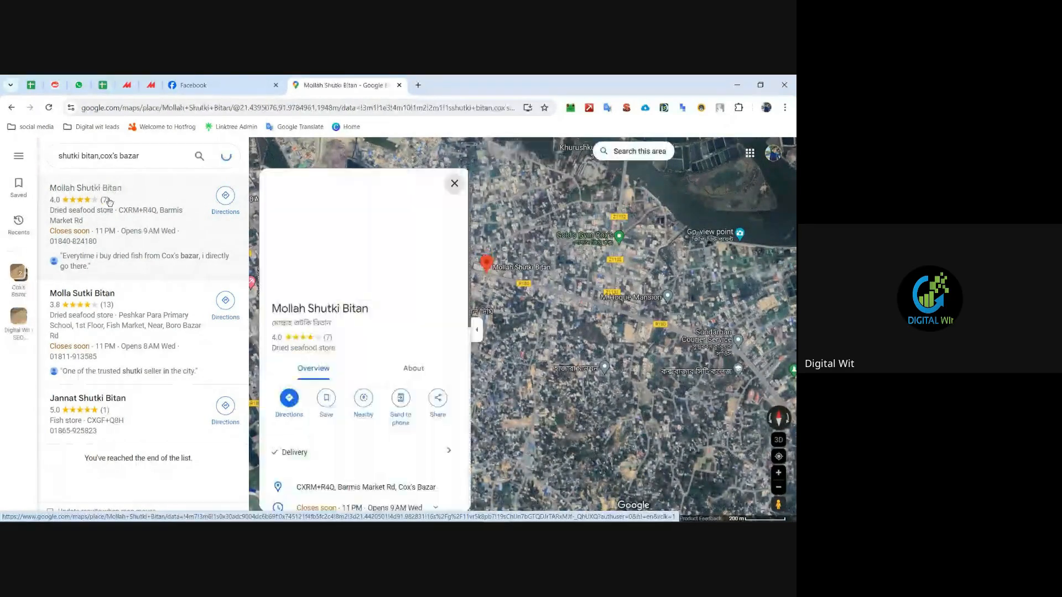
pyautogui.scroll(-3, 395, 386)
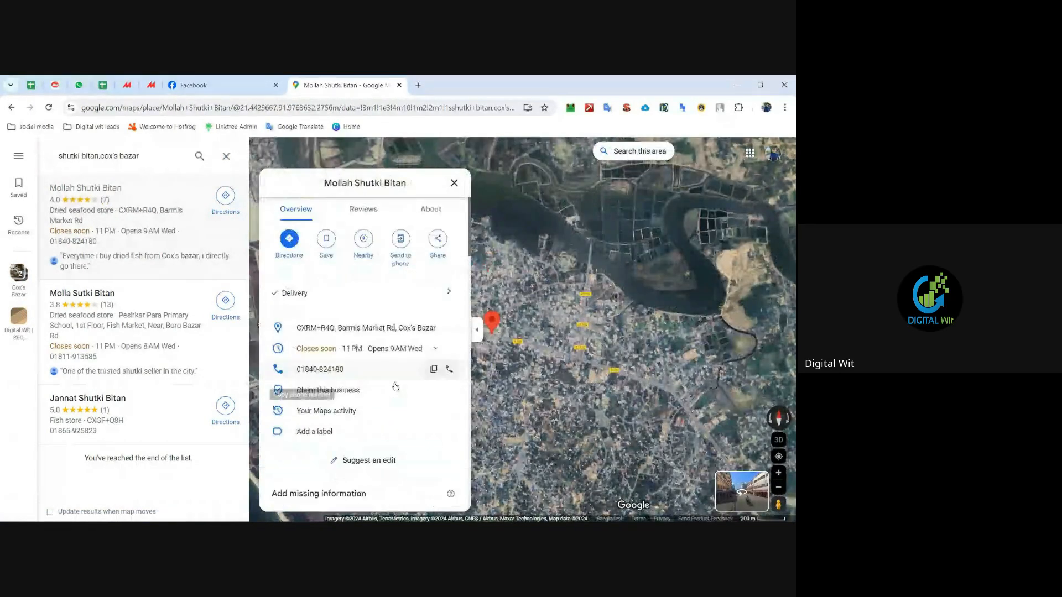
pyautogui.scroll(-1, 387, 381)
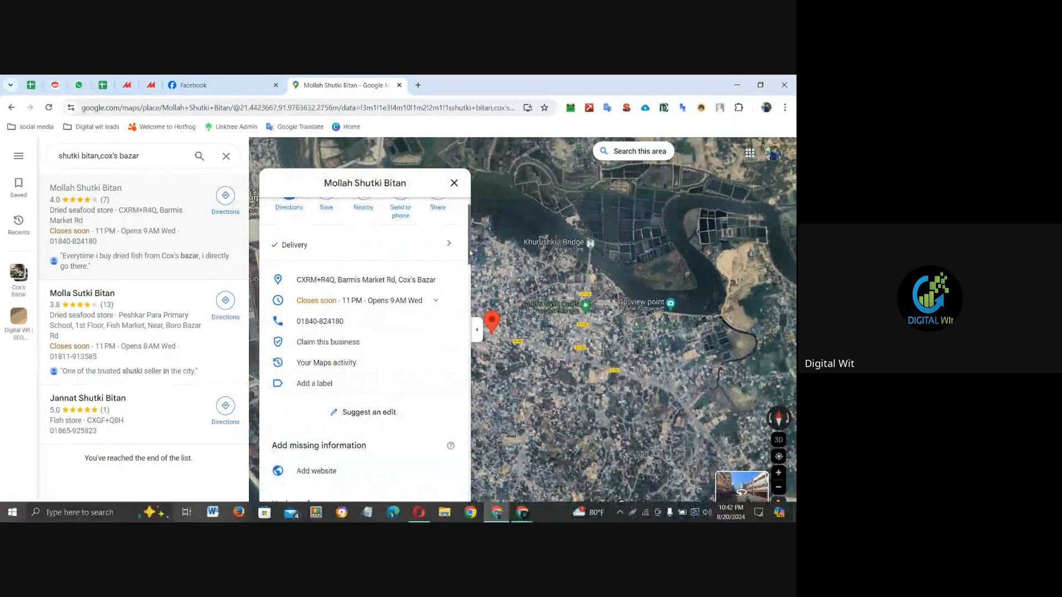
pyautogui.click(435, 302)
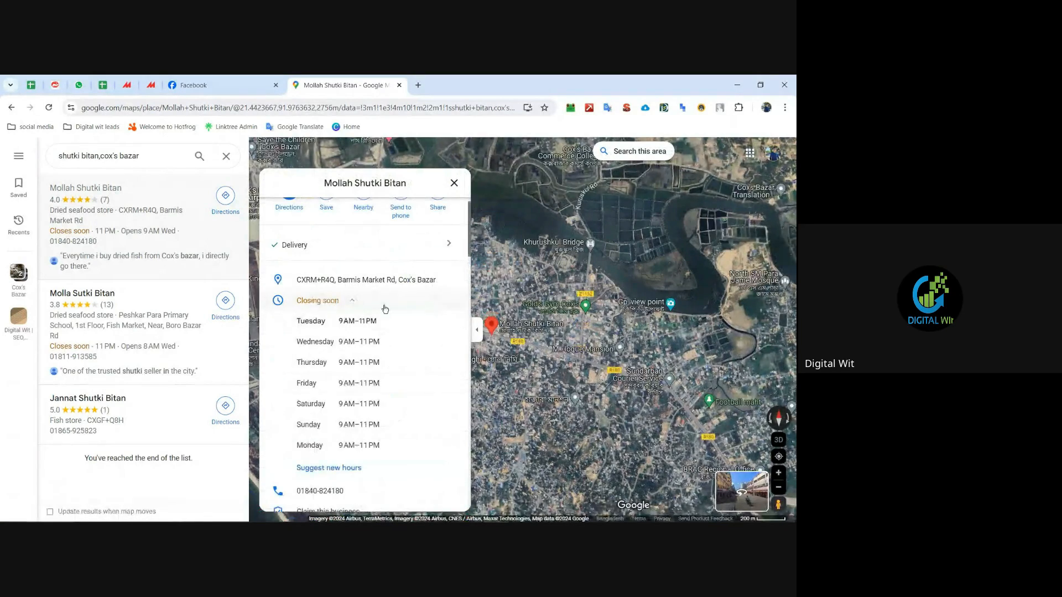
# Step: Review the weekly hours and contact details of the Mollah Shutki Bitan listing and close it
pyautogui.scroll(-1, 445, 283)
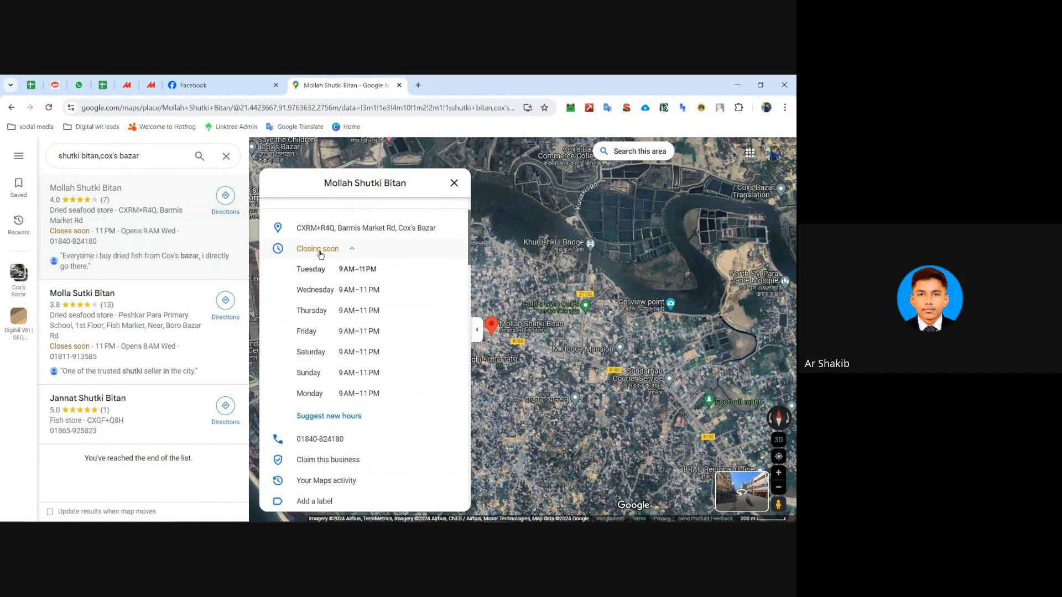
pyautogui.scroll(5, 346, 258)
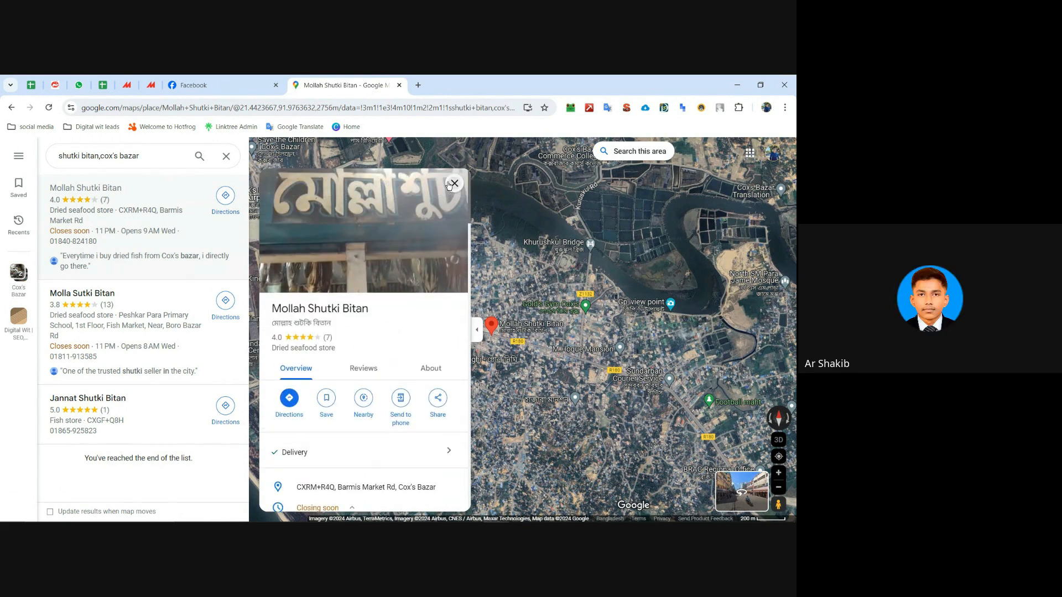
pyautogui.click(453, 184)
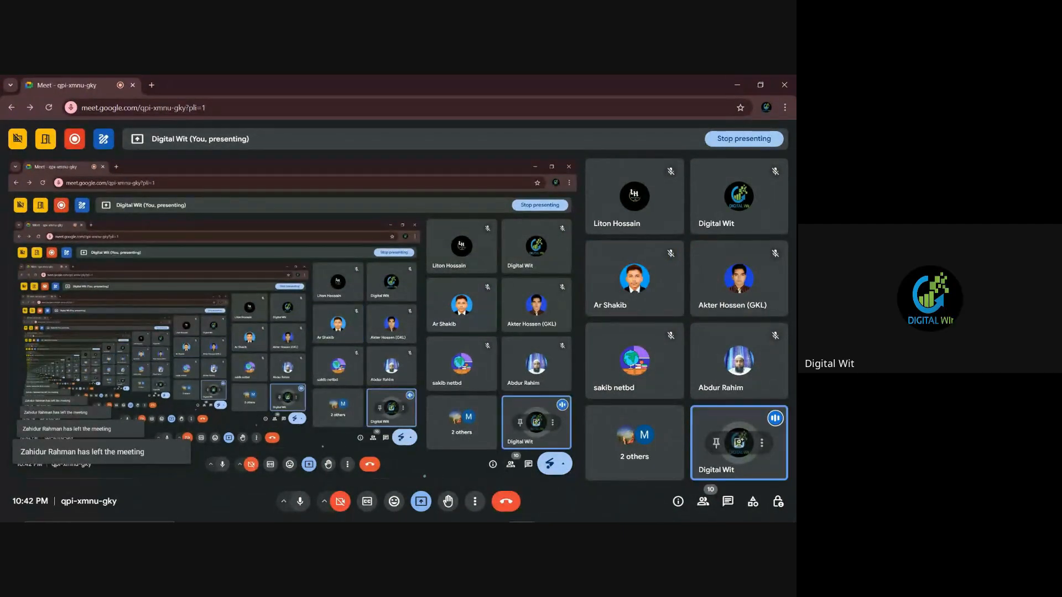
# Step: Switch from the Meet call back to Google Maps and examine the dried seafood shop pins across Cox's Bazar
pyautogui.click(493, 515)
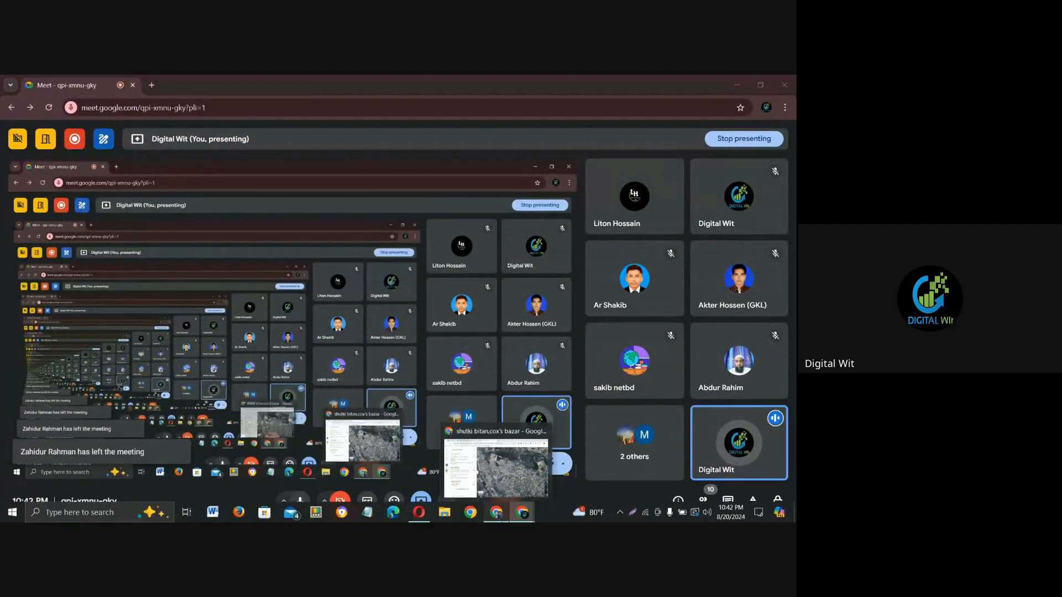
pyautogui.moveTo(476, 214); pyautogui.dragTo(416, 211)
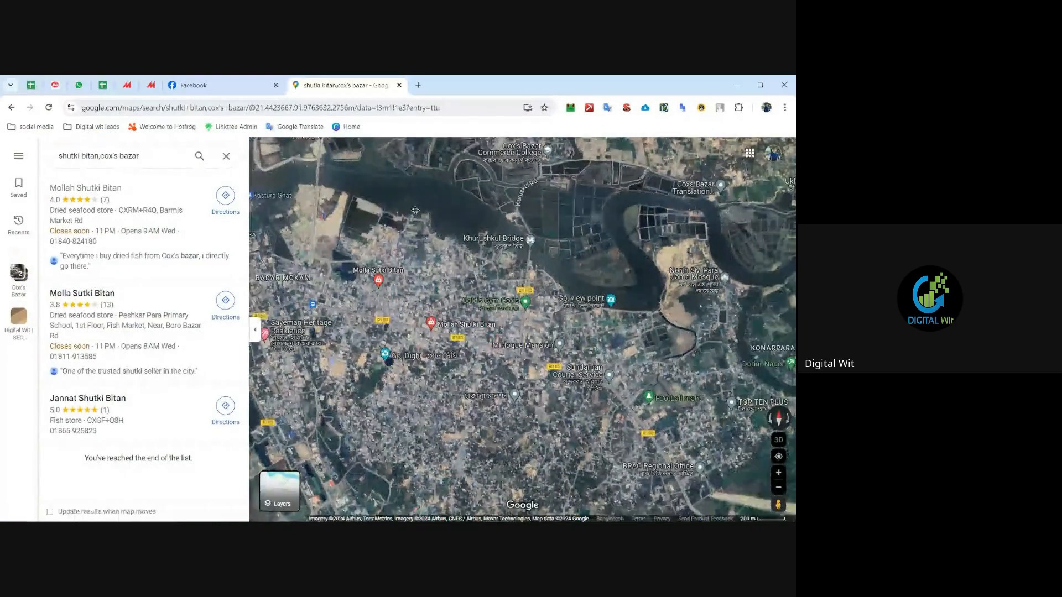
pyautogui.scroll(3, 617, 227)
pyautogui.scroll(-3, 626, 226)
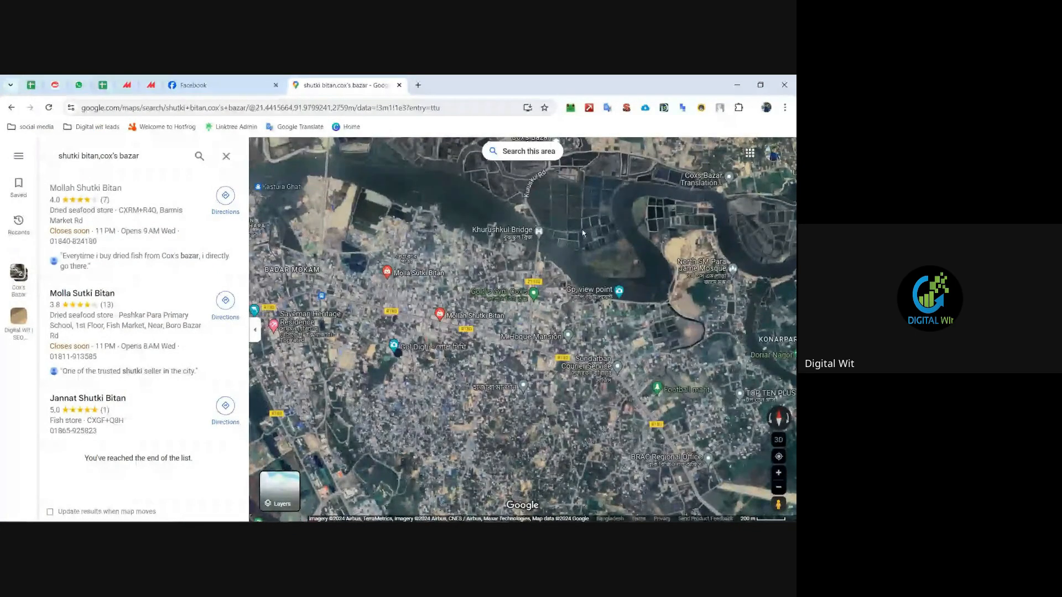
pyautogui.moveTo(534, 251); pyautogui.dragTo(628, 211)
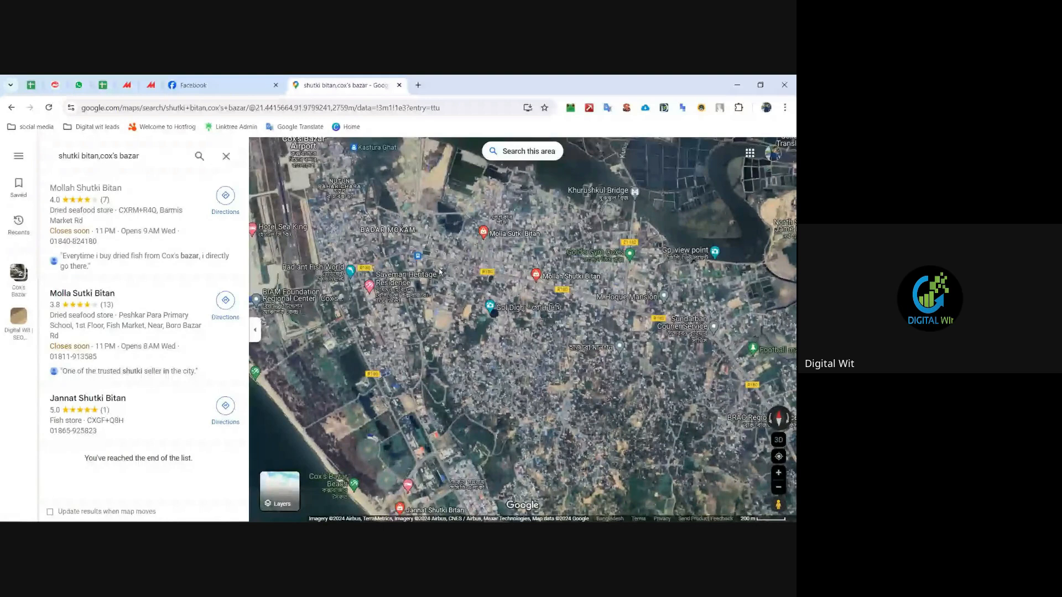
pyautogui.moveTo(440, 271); pyautogui.dragTo(476, 282)
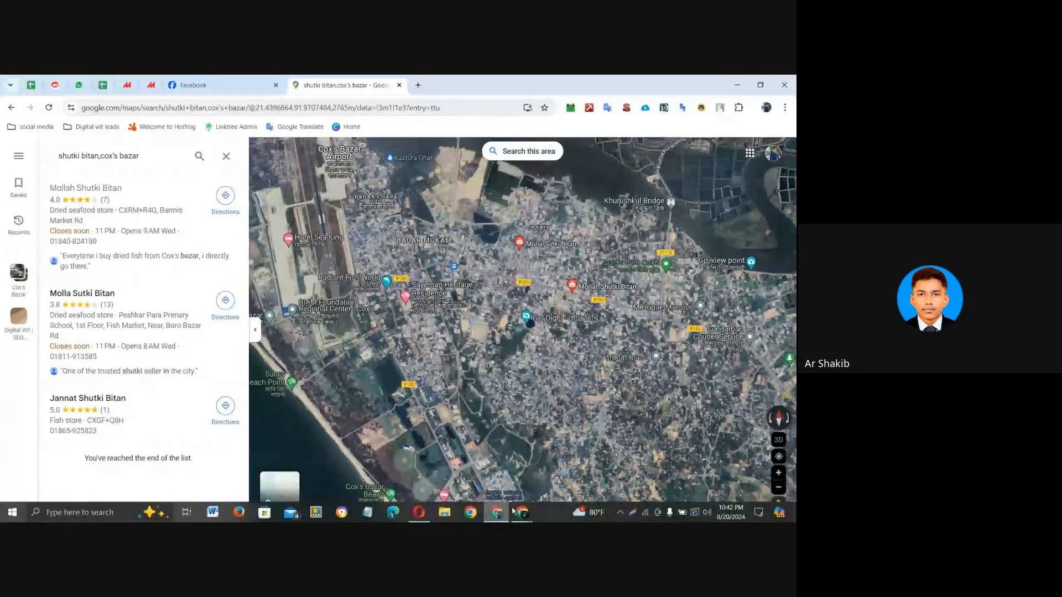
# Step: Check the participants and chat in the Meet call and return to the Google Maps window
pyautogui.moveTo(514, 512)
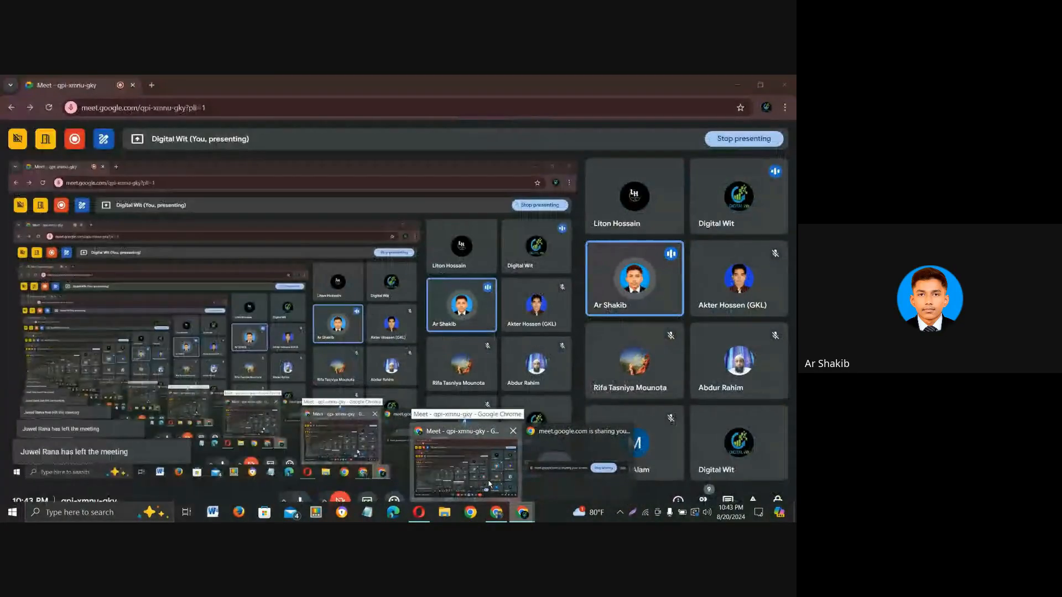
pyautogui.click(489, 484)
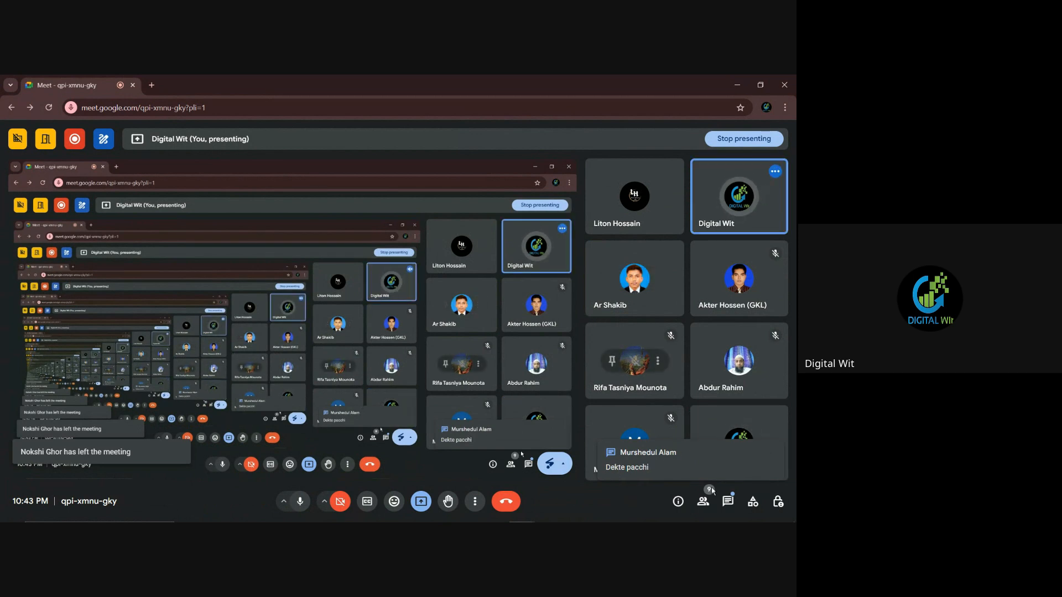
pyautogui.moveTo(498, 517)
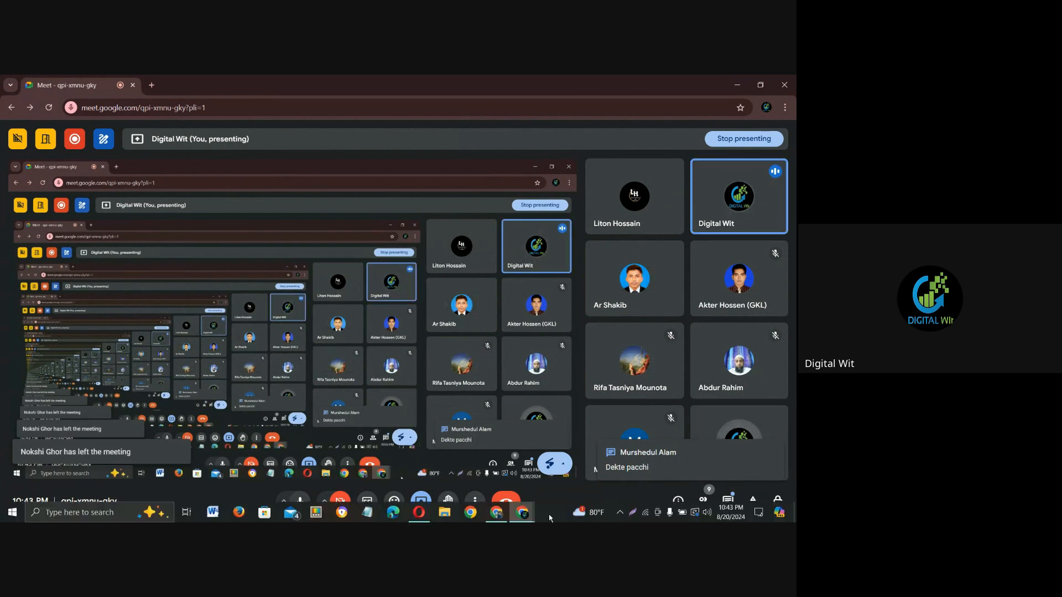
pyautogui.click(497, 518)
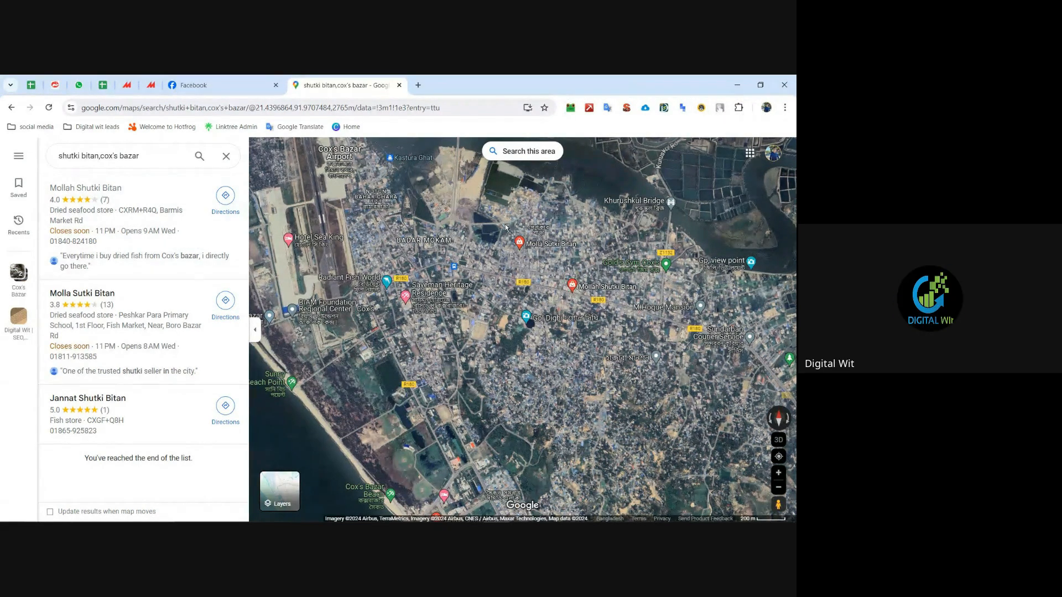
# Step: Examine the Cox's Bazar satellite map from the Jannat Shutki Bitan pin near the beach up to the Molla and Mollah pins
pyautogui.moveTo(505, 227); pyautogui.dragTo(483, 216)
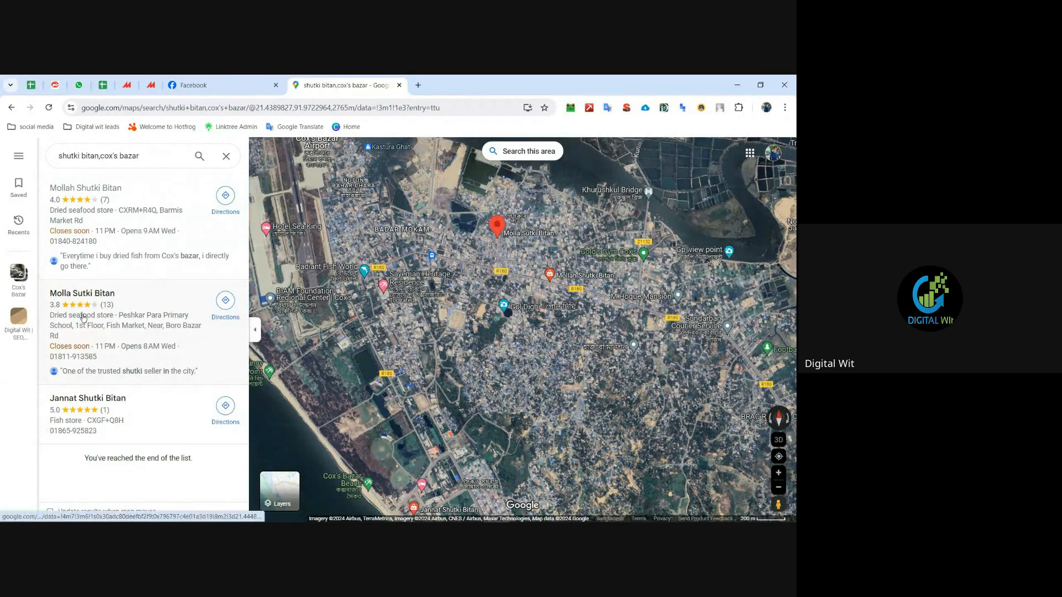
pyautogui.click(146, 158)
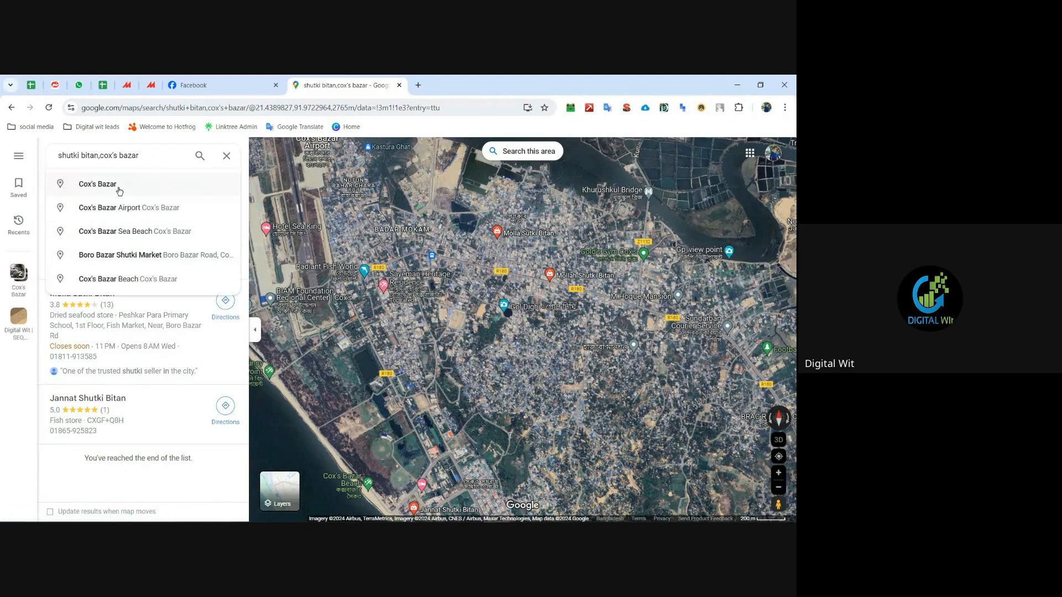
pyautogui.click(67, 466)
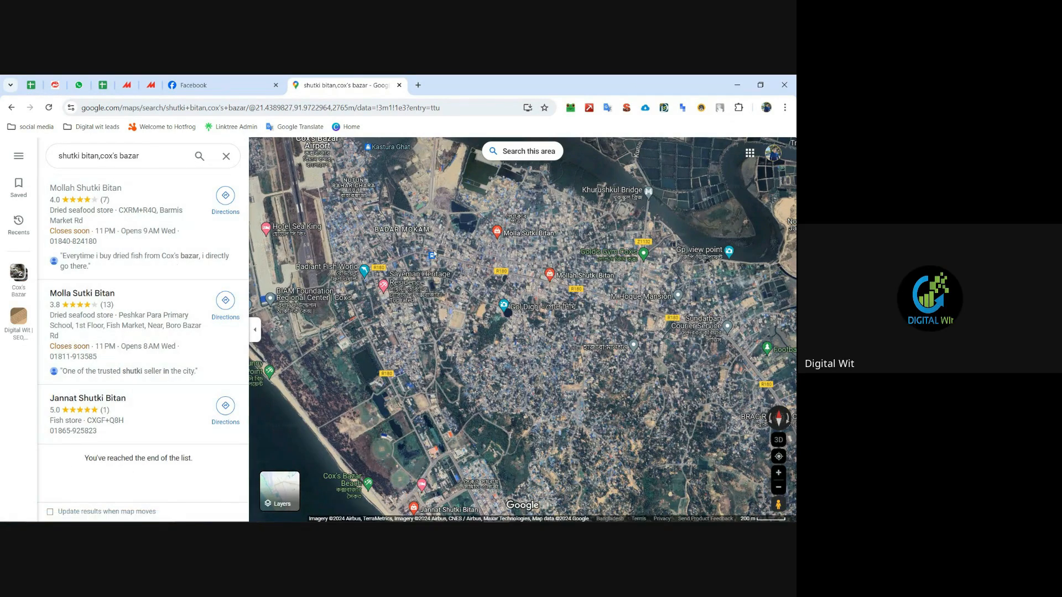
pyautogui.scroll(-1, 467, 223)
pyautogui.moveTo(477, 316); pyautogui.dragTo(441, 226)
pyautogui.scroll(2, 449, 285)
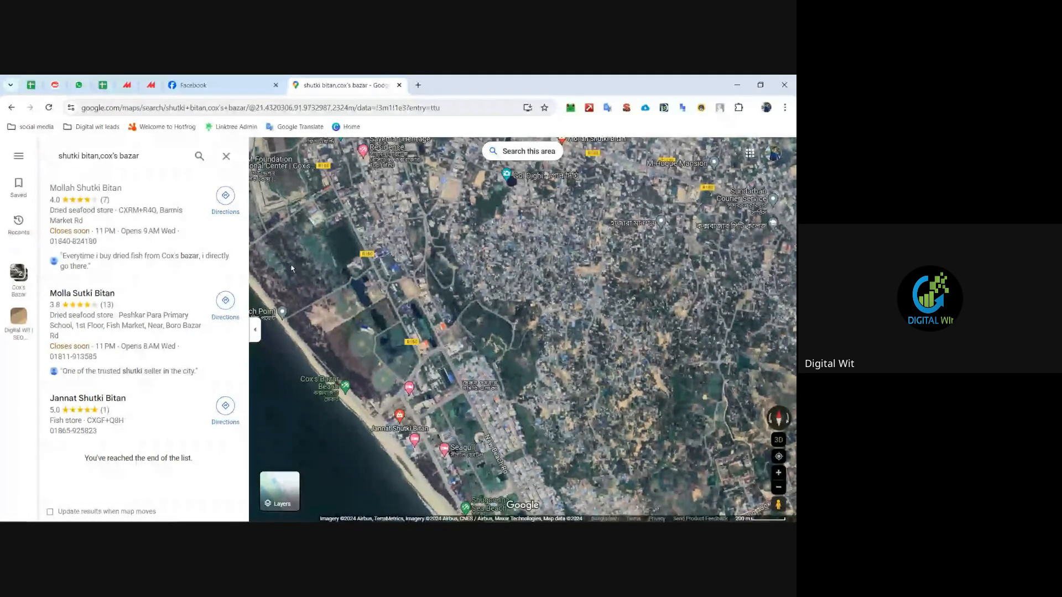
pyautogui.scroll(2, 449, 314)
pyautogui.scroll(-2, 474, 211)
pyautogui.moveTo(513, 240); pyautogui.dragTo(475, 270)
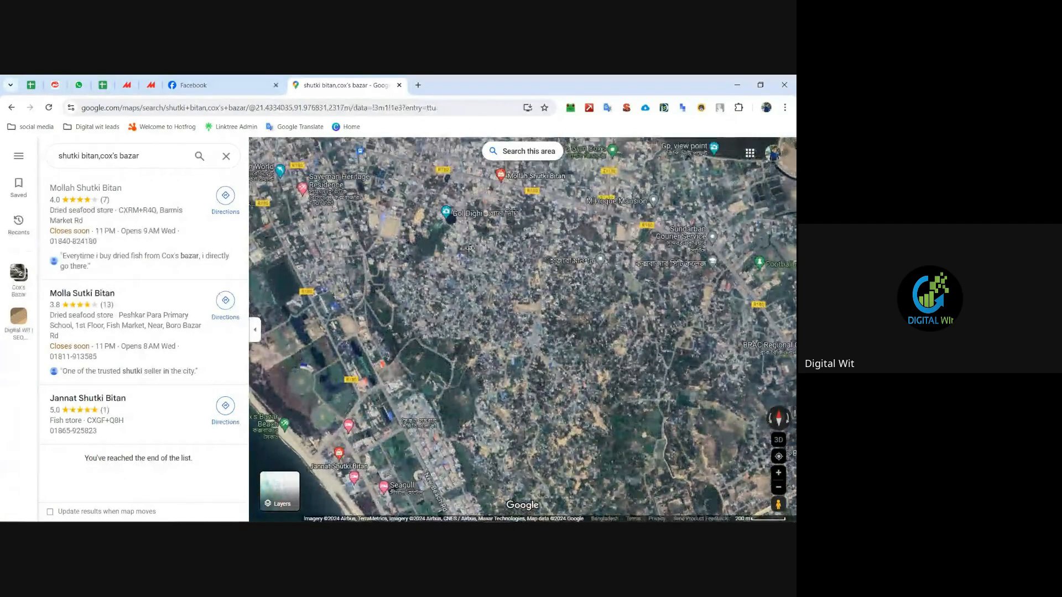
pyautogui.scroll(1, 597, 217)
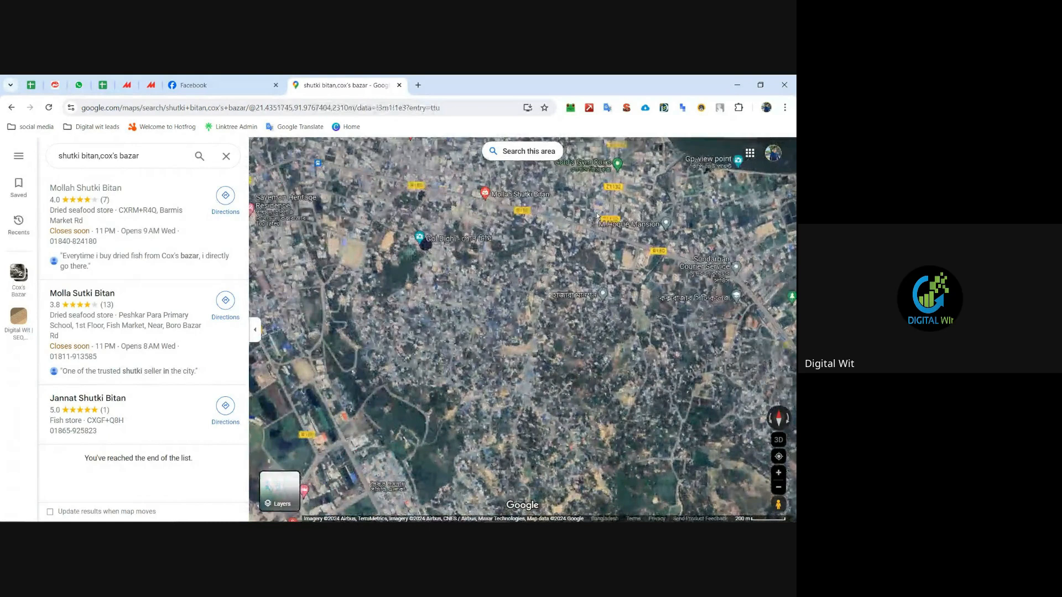
pyautogui.moveTo(597, 217); pyautogui.dragTo(589, 275)
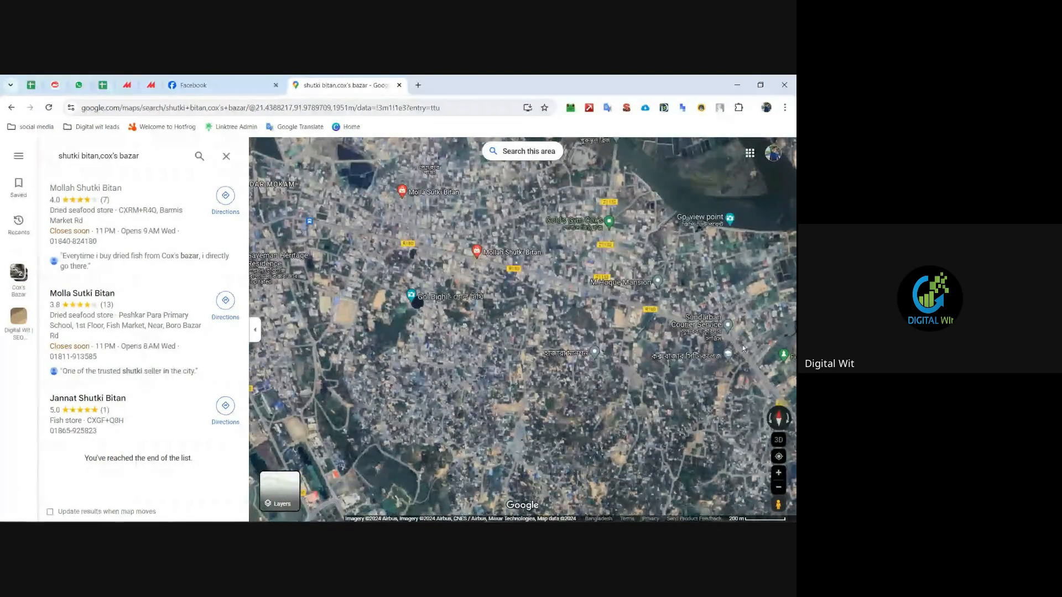
# Step: Open a new browser window under a different Chrome profile
pyautogui.click(766, 109)
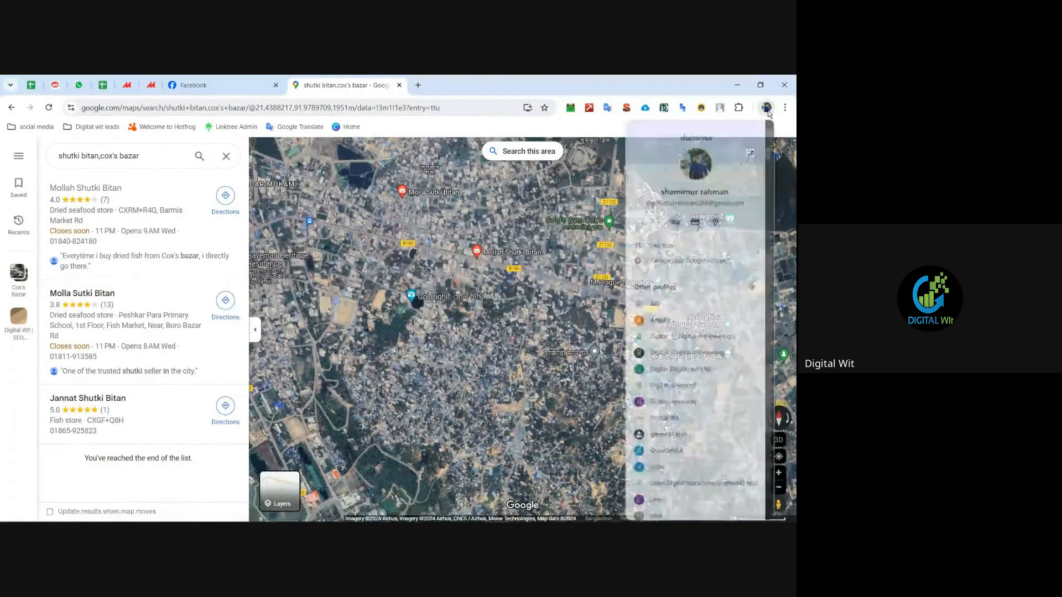
pyautogui.scroll(-1, 692, 343)
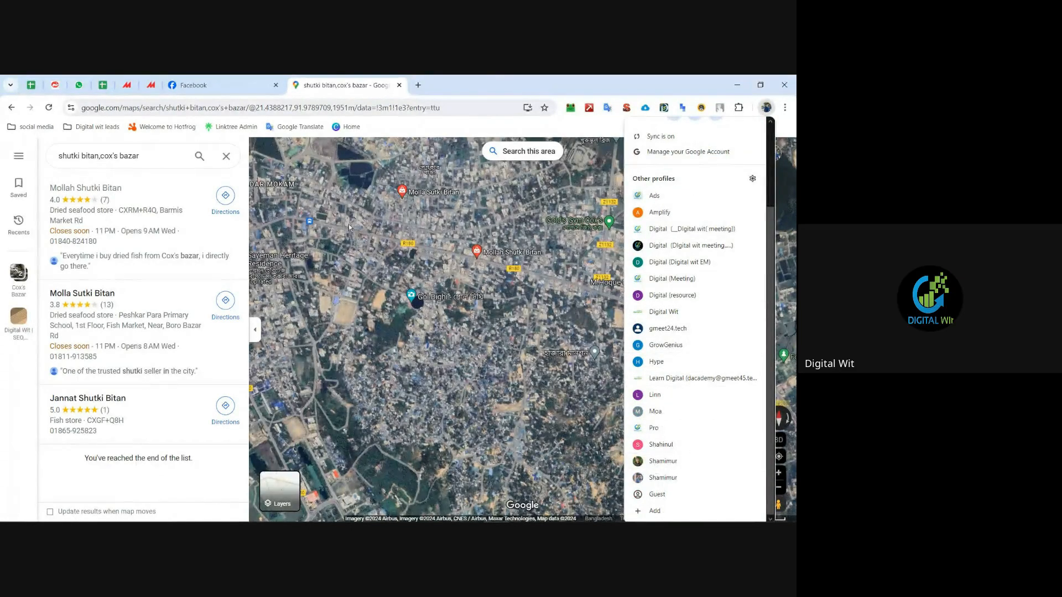
pyautogui.click(169, 158)
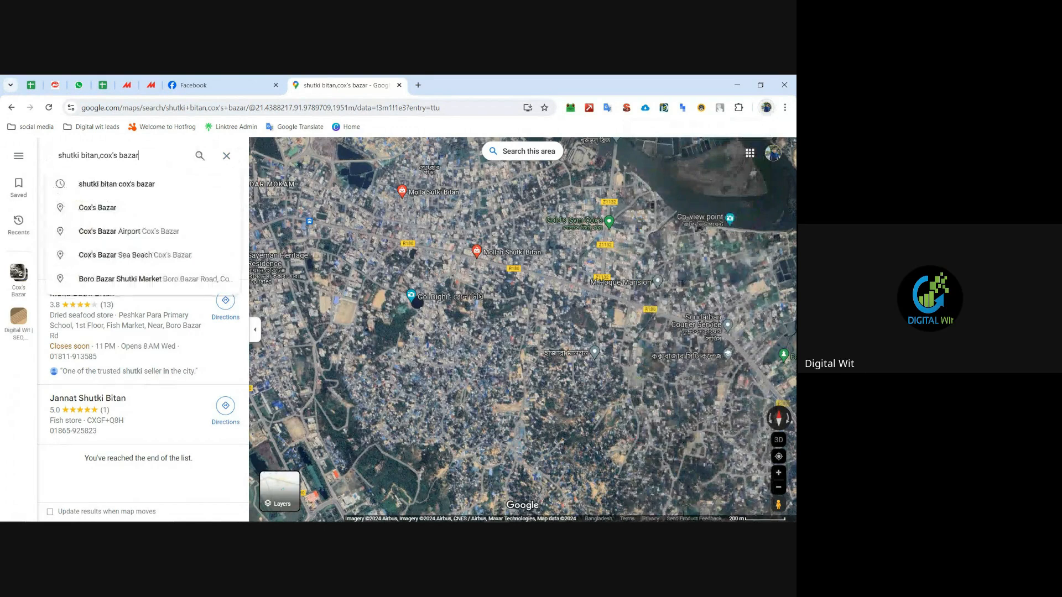
pyautogui.click(766, 108)
pyautogui.scroll(-2, 695, 354)
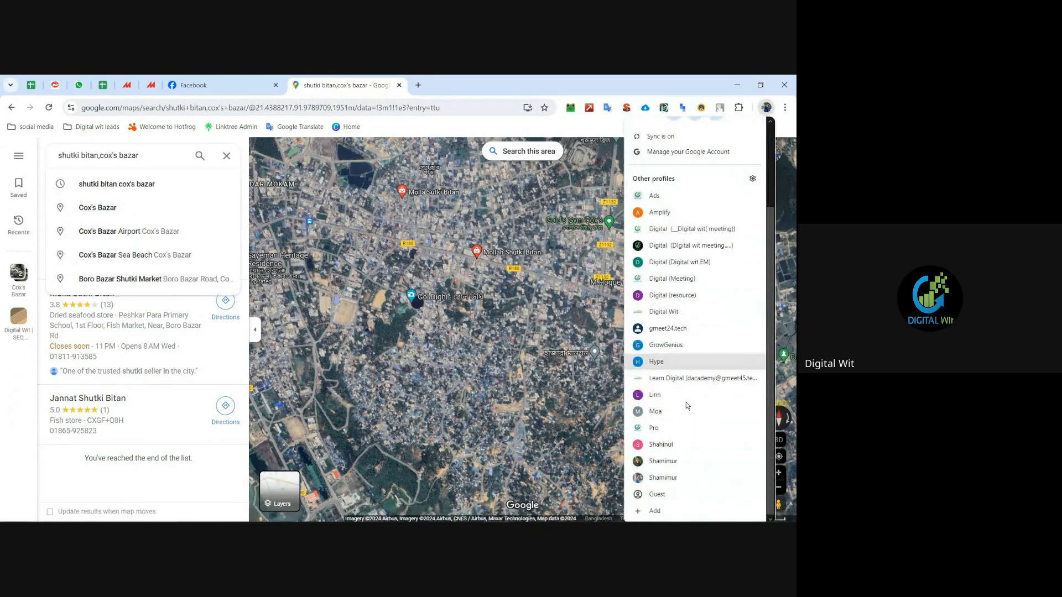
pyautogui.click(666, 463)
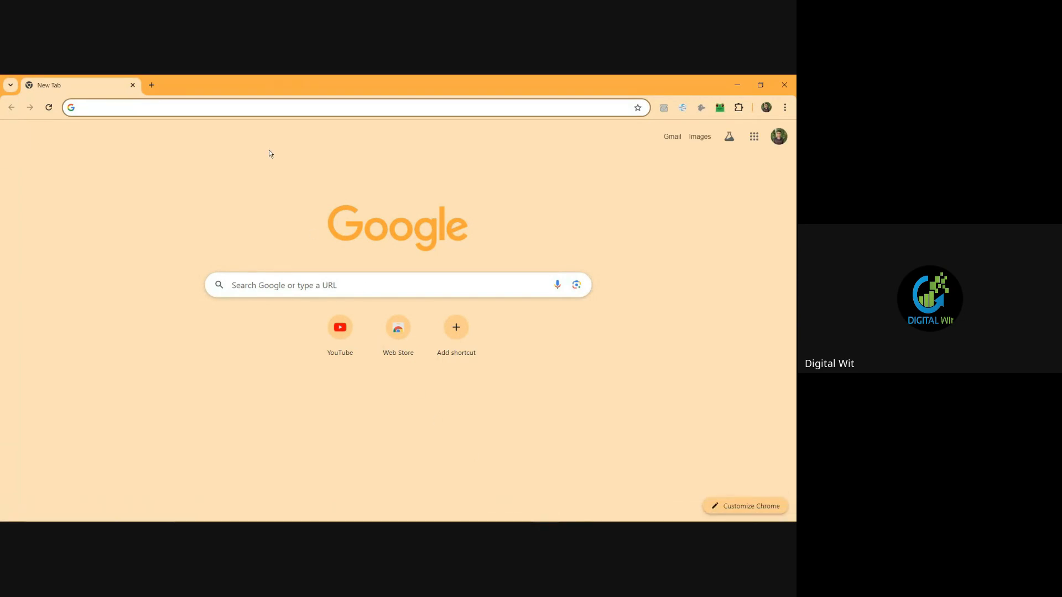
pyautogui.click(264, 105)
# Step: Return to the Google Maps window and open YouTube in a new tab from the social media bookmarks
pyautogui.click(528, 518)
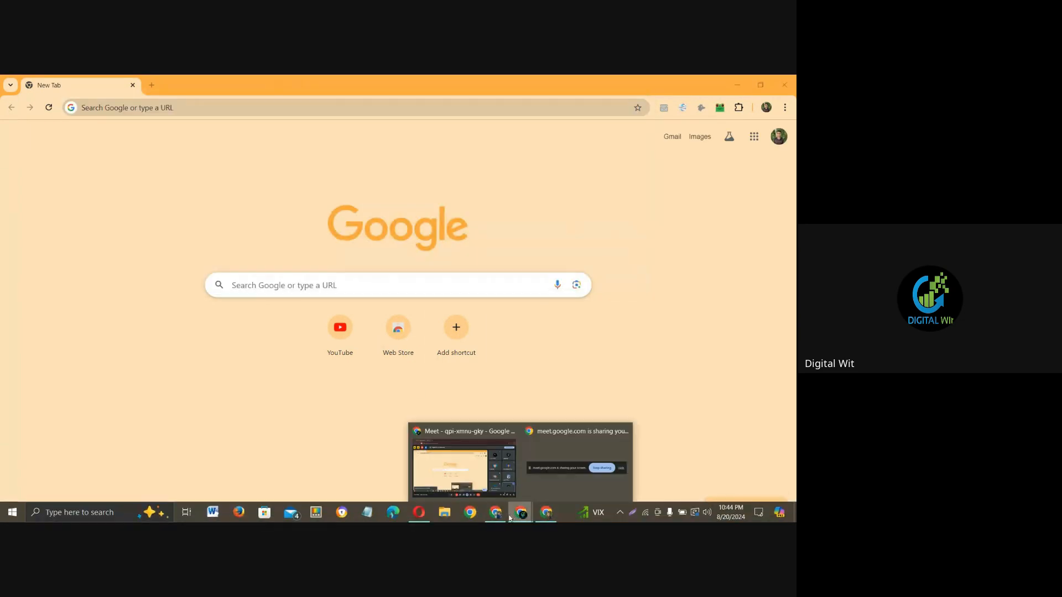
pyautogui.click(501, 476)
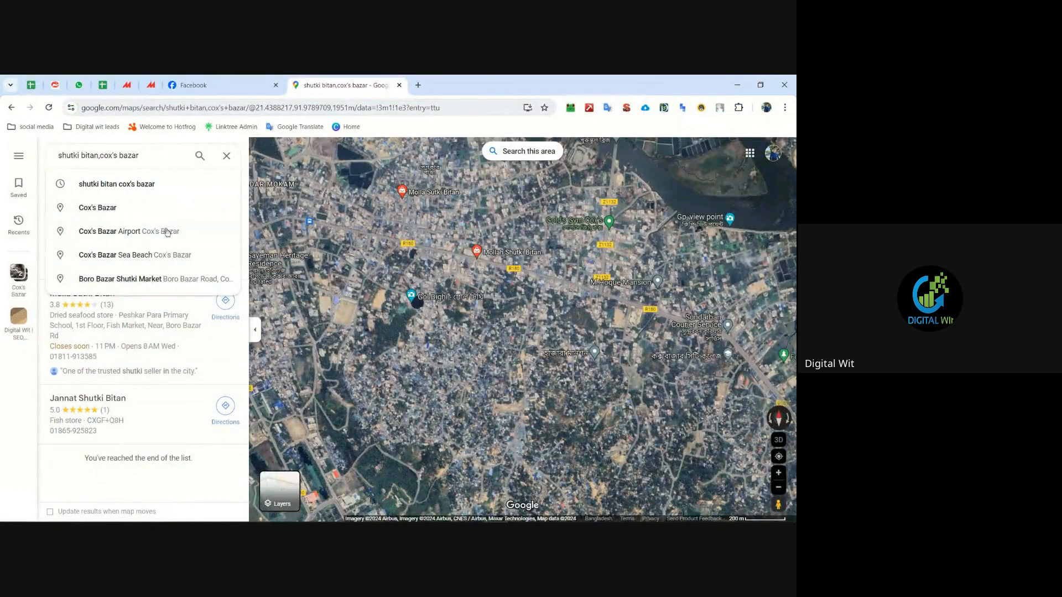
pyautogui.doubleClick(427, 80)
pyautogui.doubleClick(438, 78)
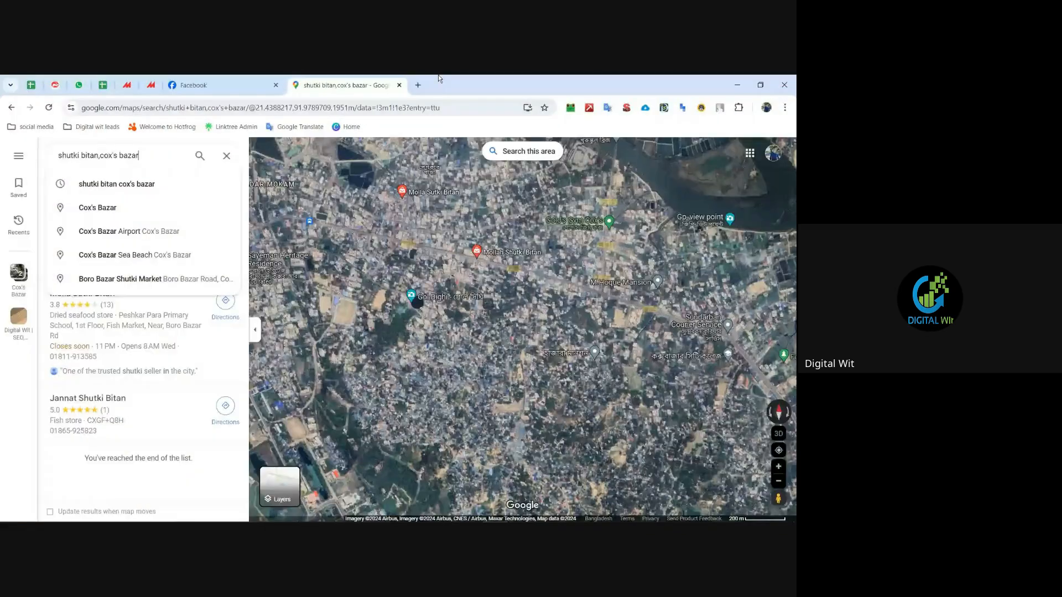
pyautogui.click(422, 84)
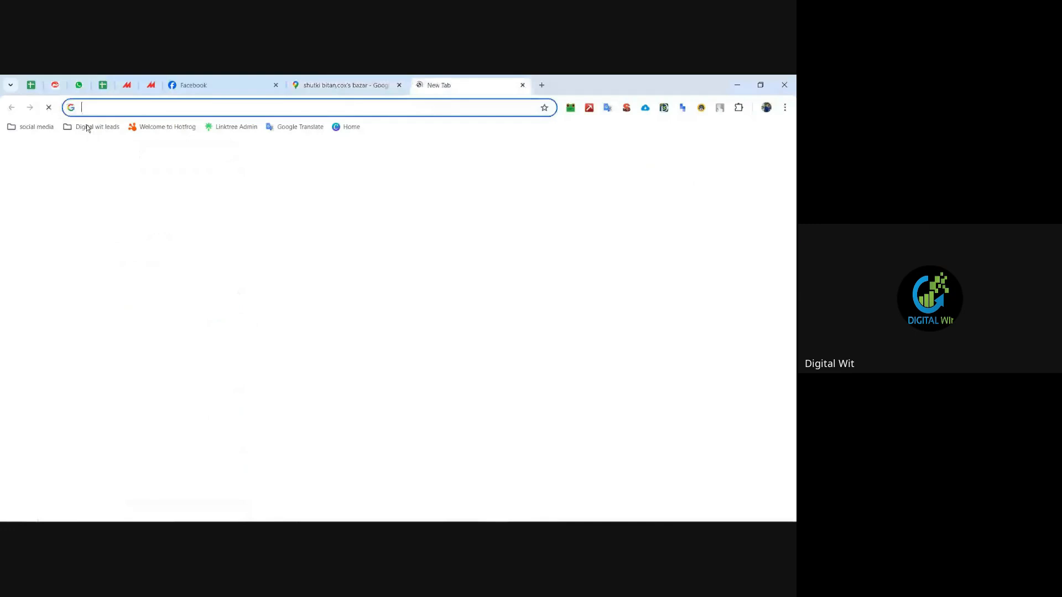
pyautogui.click(31, 127)
pyautogui.click(55, 188)
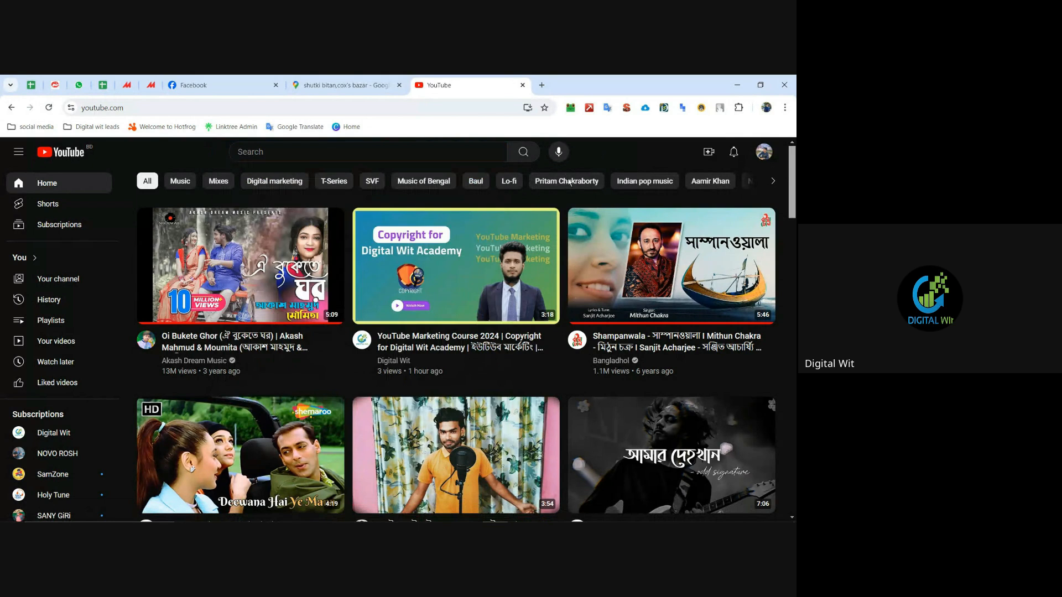
# Step: Open the Digital Wit channel and its video "YouTube Marketing Course 2024 | Copyright for Digital Wit Academy"
pyautogui.click(372, 344)
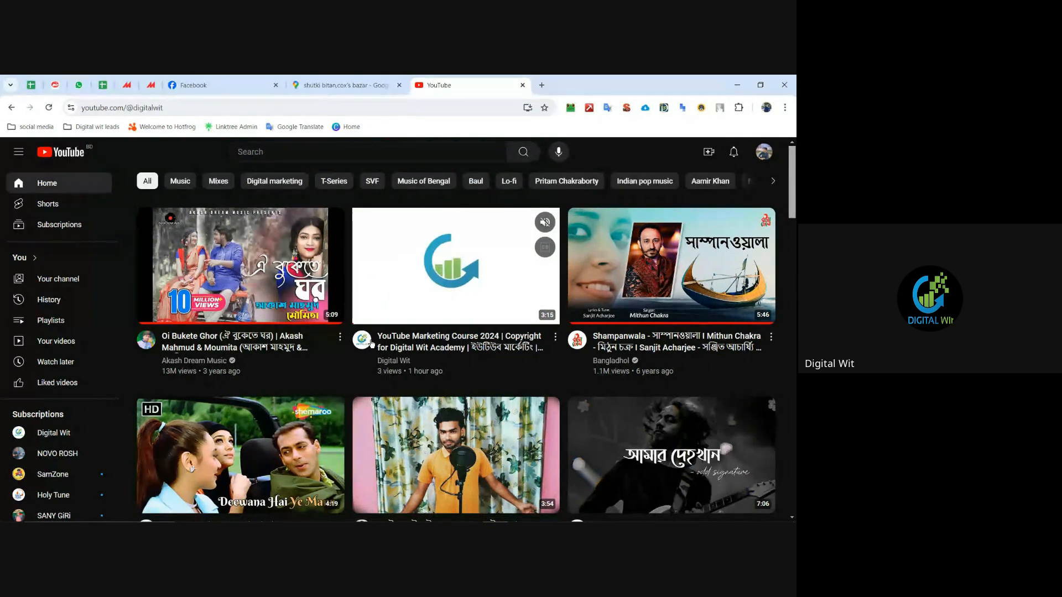
pyautogui.scroll(-2, 468, 231)
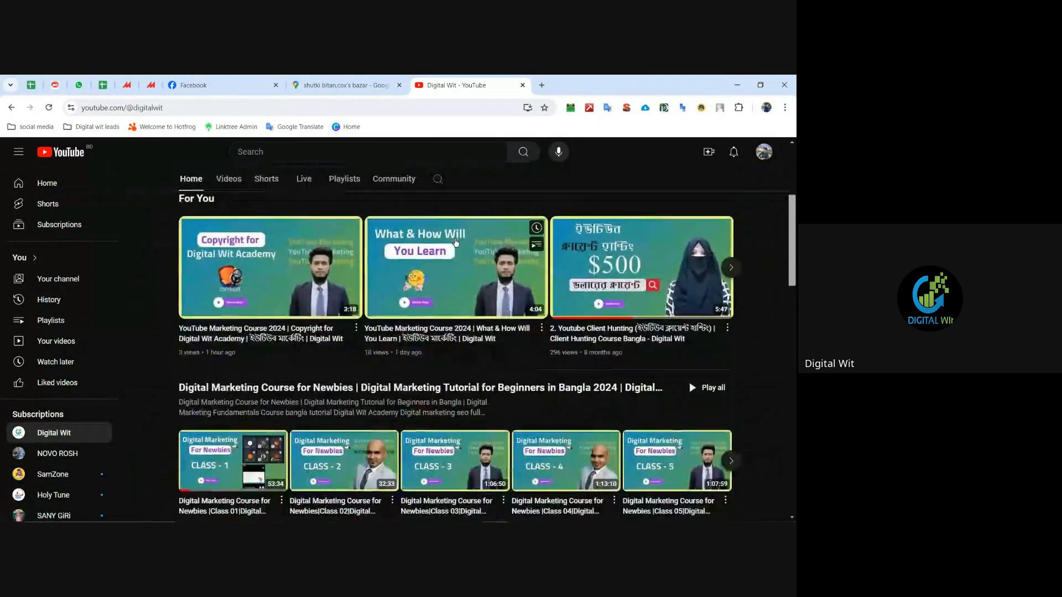
pyautogui.scroll(-2, 327, 293)
pyautogui.click(327, 293)
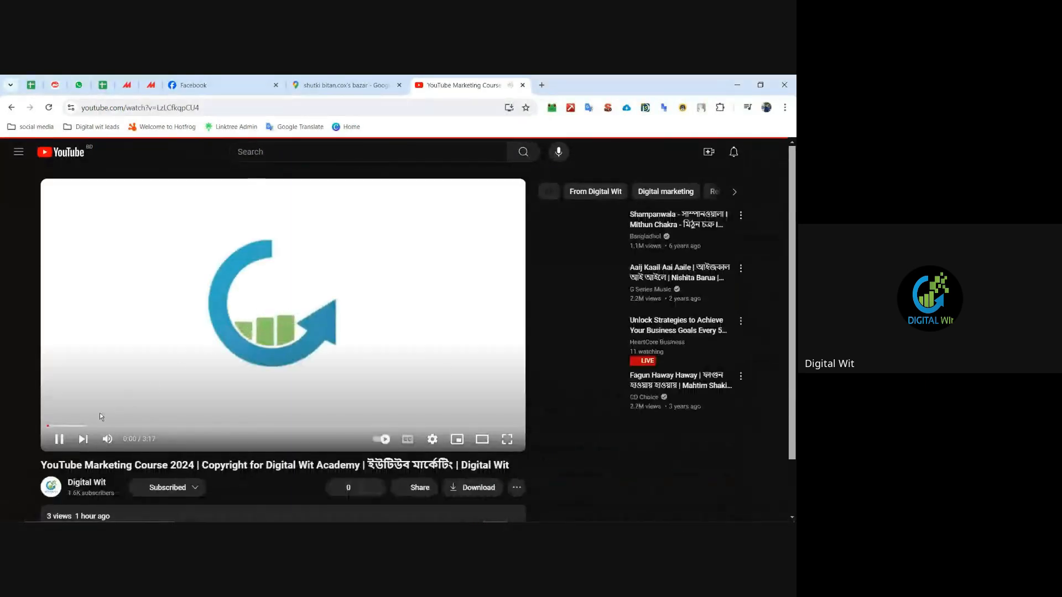
# Step: Pause the Copyright for Digital Wit Academy video and like it
pyautogui.click(60, 439)
pyautogui.scroll(-2, 365, 230)
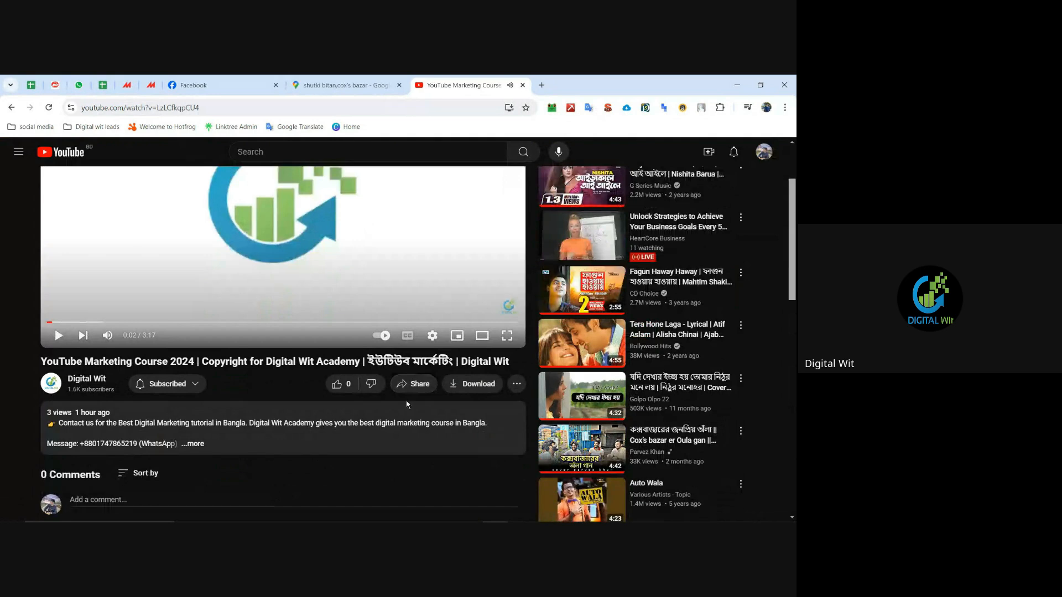
pyautogui.click(338, 385)
pyautogui.scroll(2, 366, 274)
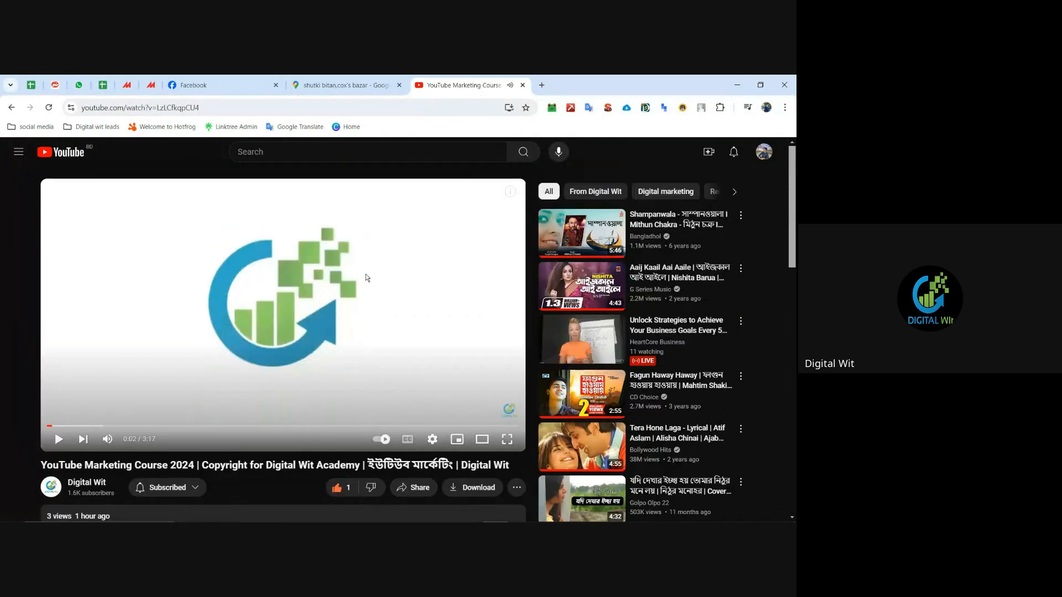
pyautogui.scroll(-1, 366, 273)
pyautogui.scroll(1, 174, 269)
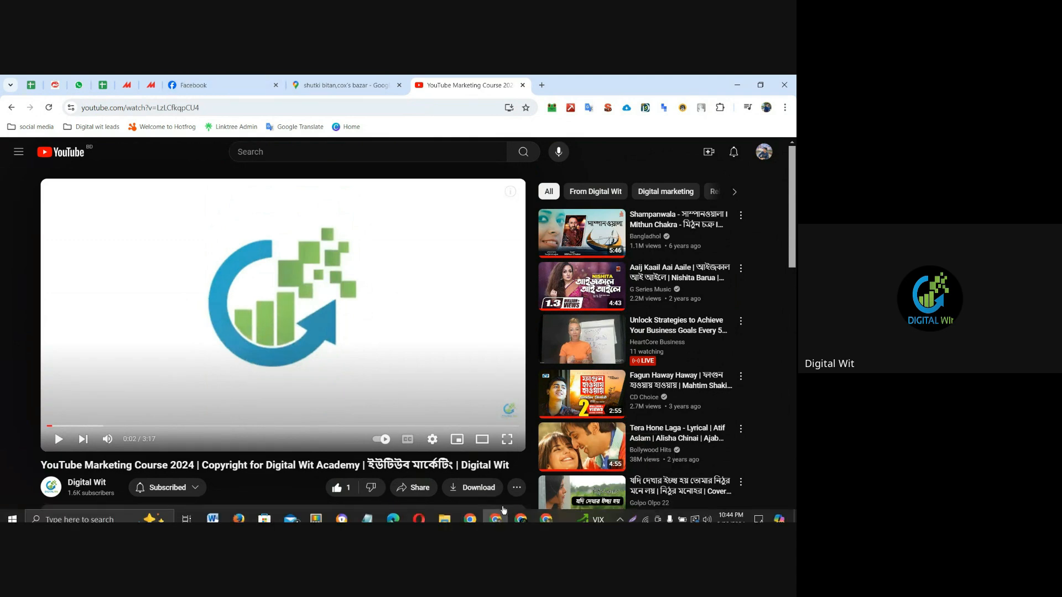
# Step: Copy the share link of the Copyright for Digital Wit Academy video and close the share dialog
pyautogui.click(354, 85)
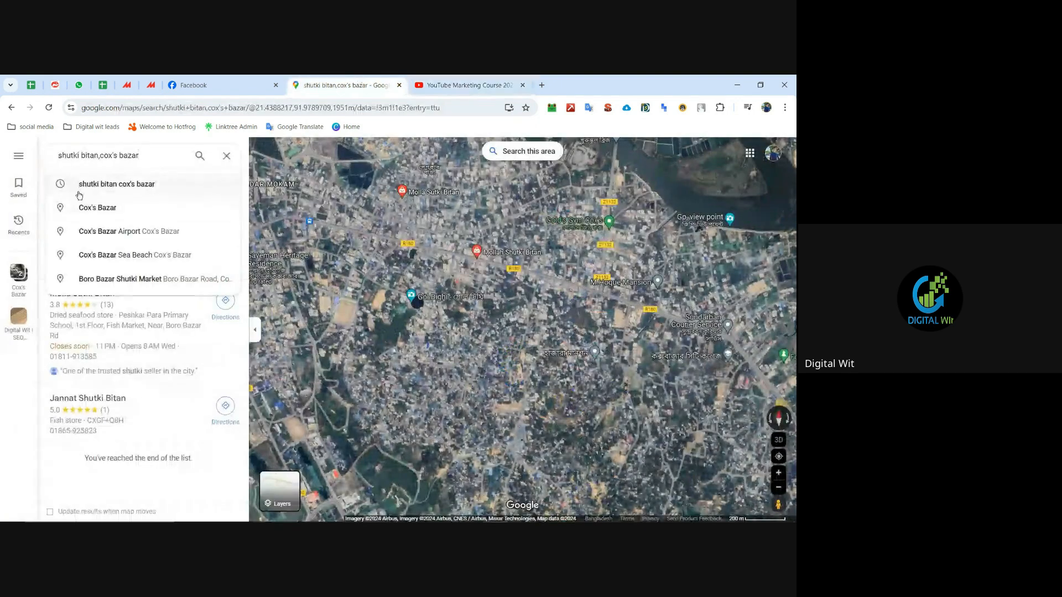
pyautogui.click(471, 82)
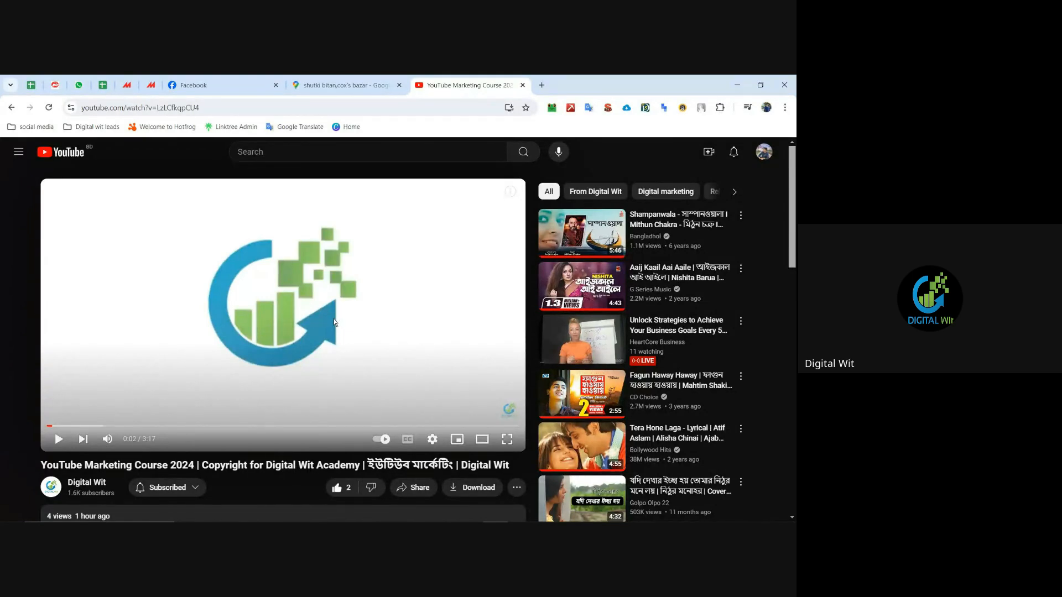
pyautogui.moveTo(495, 412)
pyautogui.scroll(-2, 370, 313)
pyautogui.scroll(2, 370, 314)
pyautogui.click(416, 488)
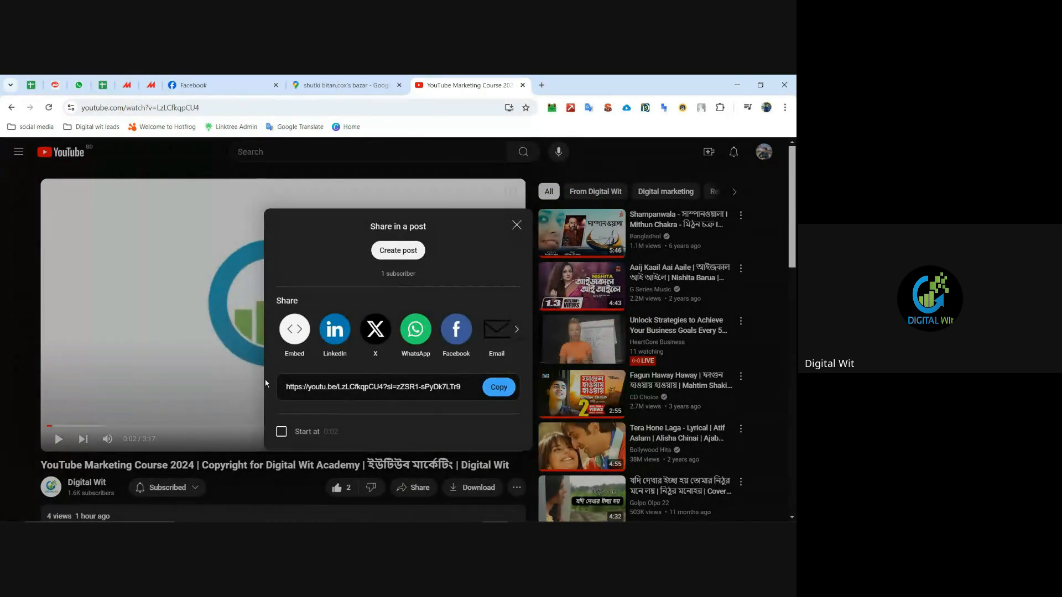
pyautogui.click(510, 391)
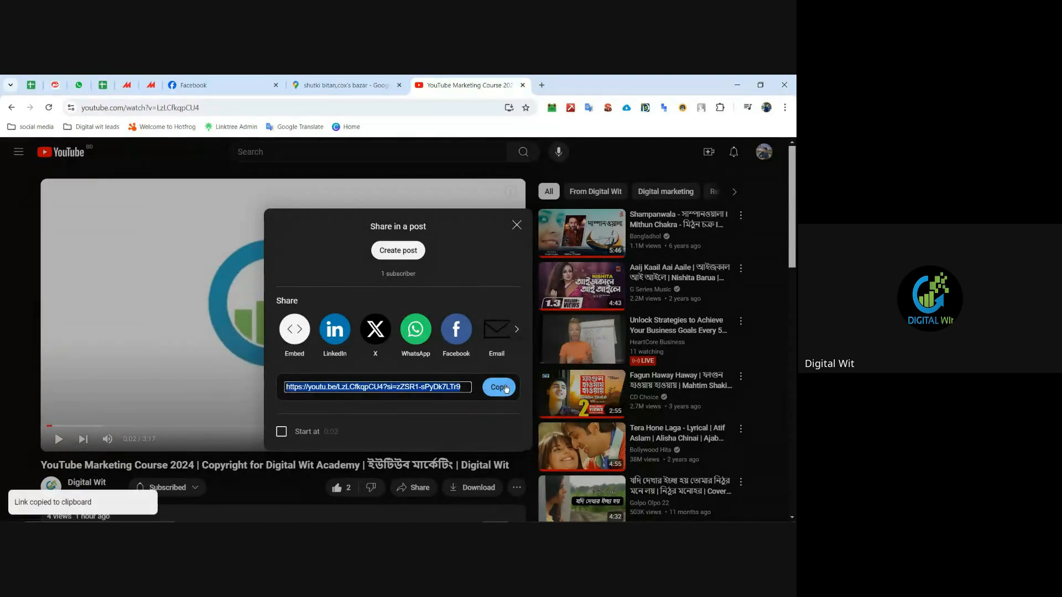
pyautogui.click(518, 227)
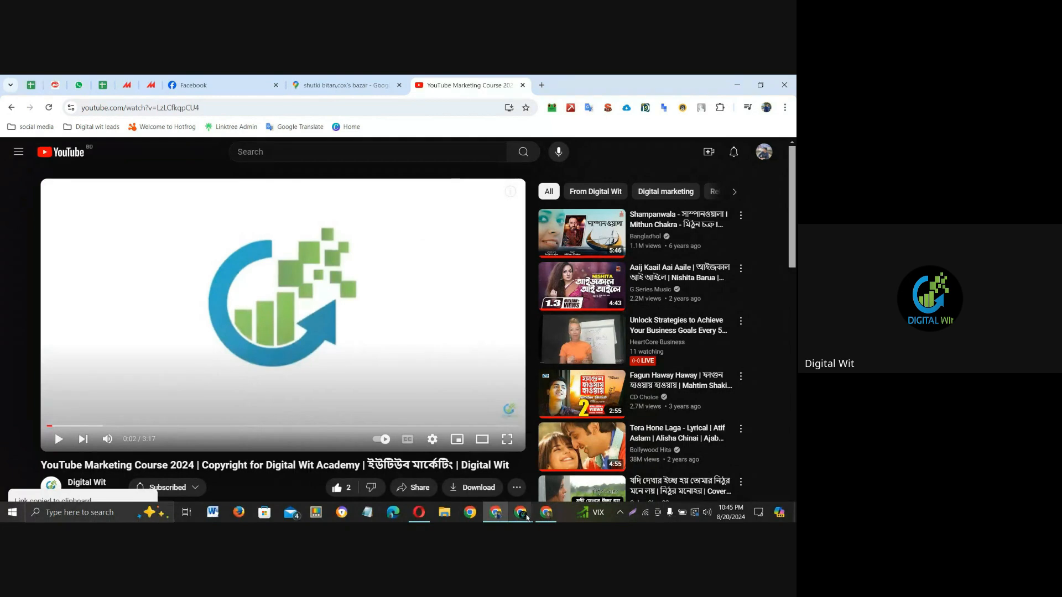
# Step: Open a browser window under the Chrome profile that manages the Digitalwit.academy business listing and dismiss the NordVPN notice
pyautogui.click(545, 513)
pyautogui.click(234, 110)
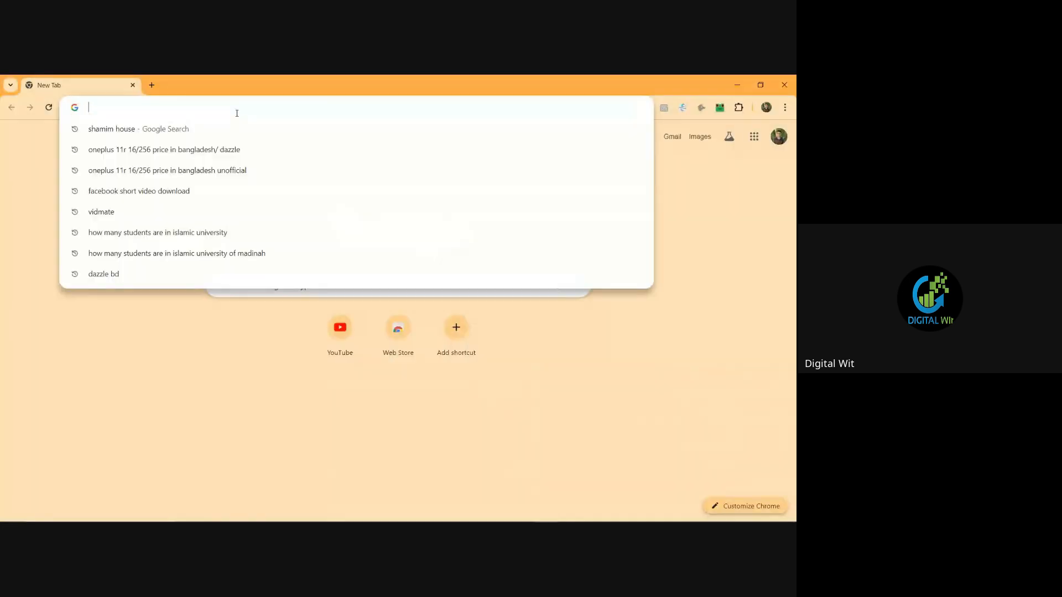
pyautogui.click(36, 180)
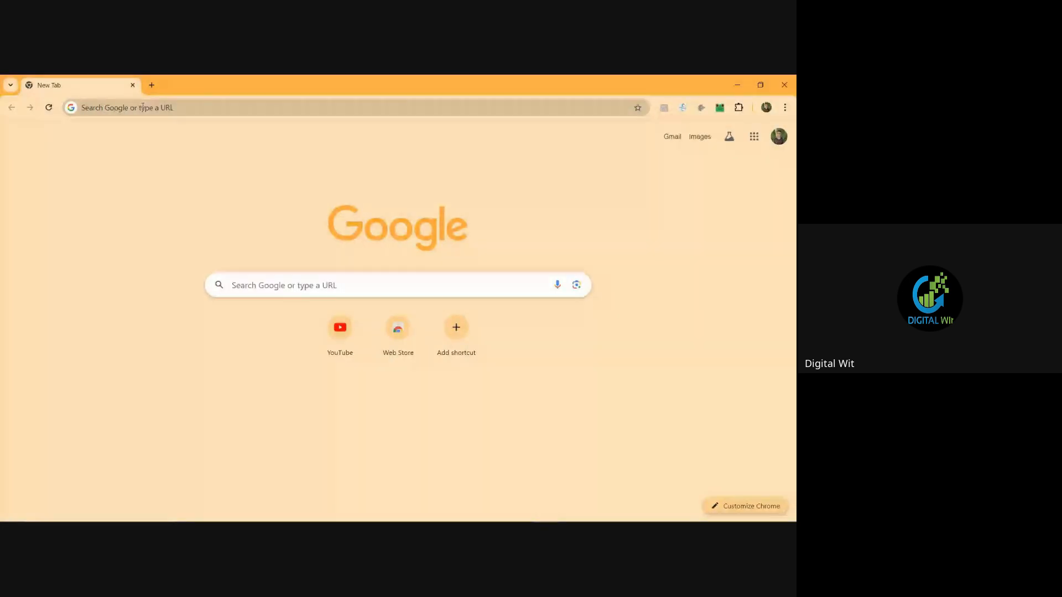
pyautogui.hotkey('ctrl', 'l')
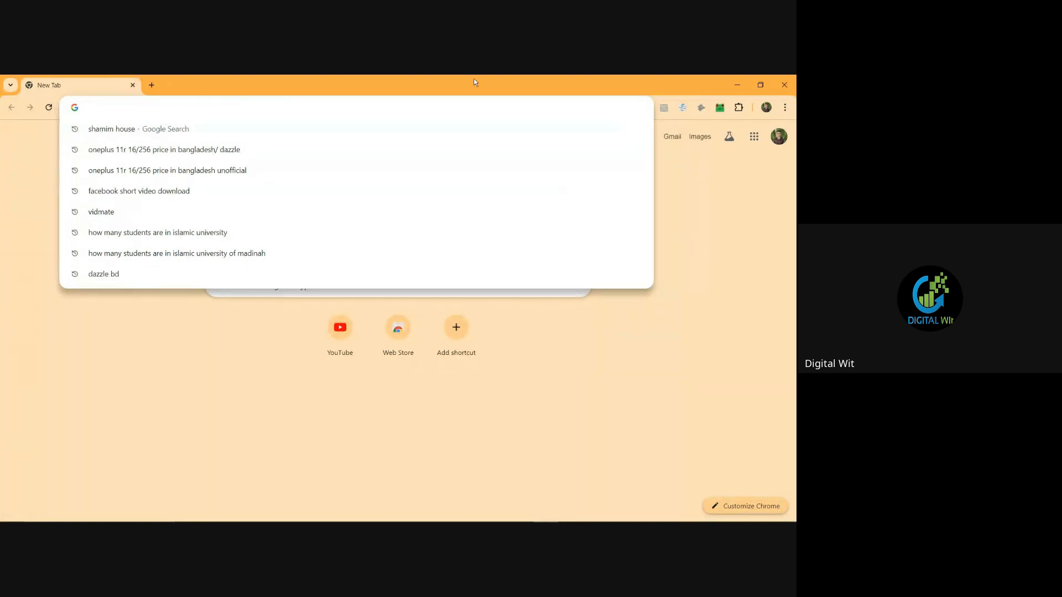
pyautogui.click(785, 108)
pyautogui.click(766, 107)
pyautogui.scroll(-3, 680, 332)
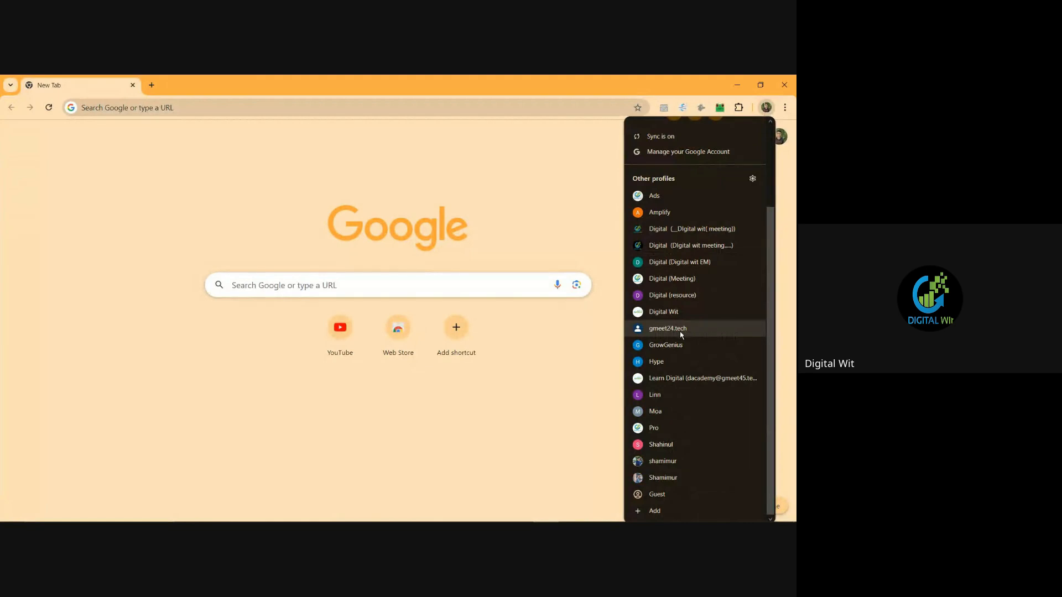
pyautogui.click(653, 411)
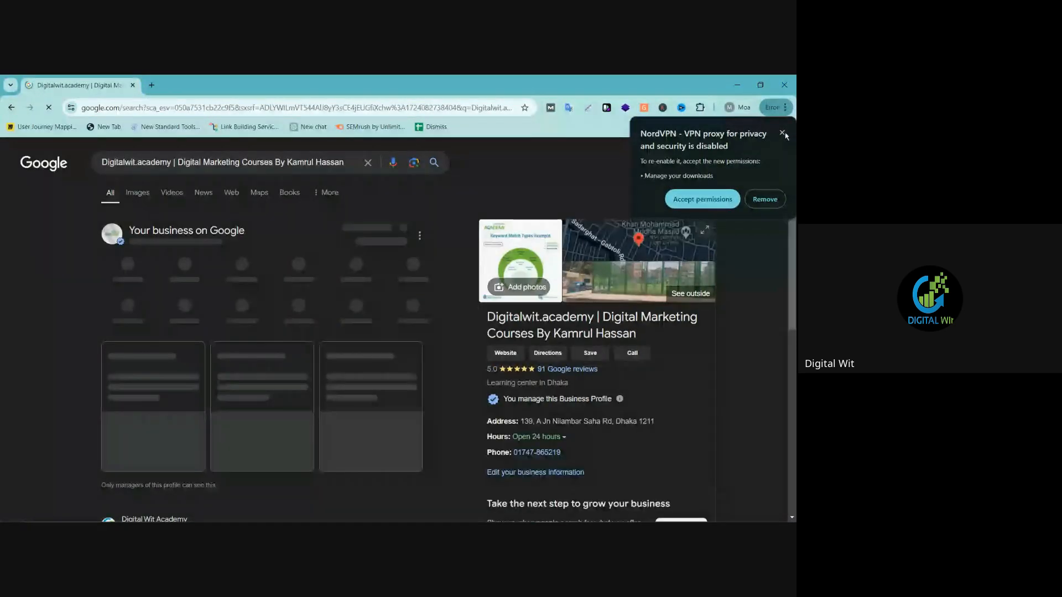
pyautogui.click(783, 134)
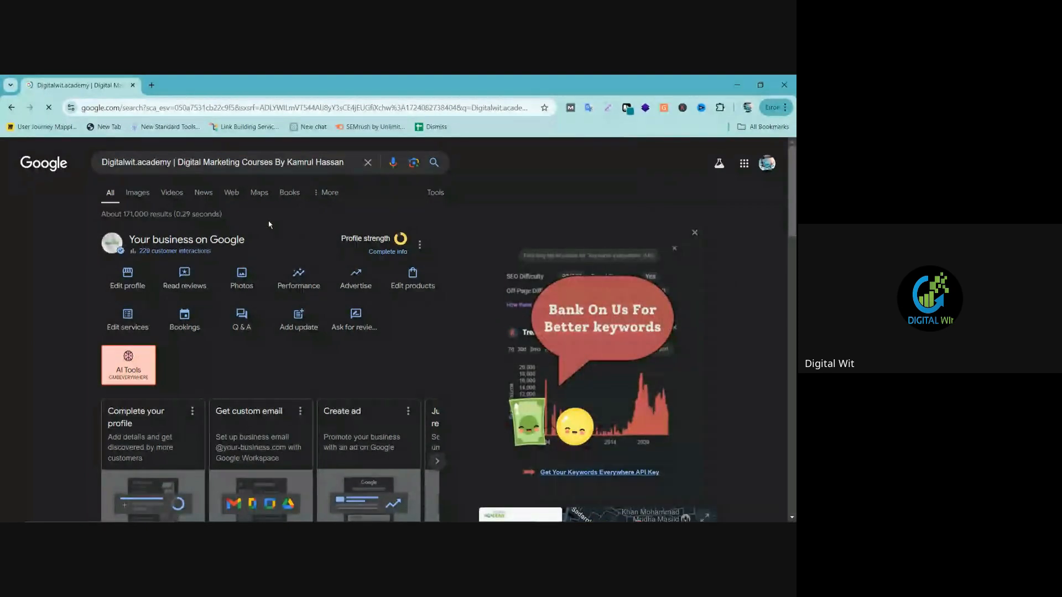
pyautogui.scroll(-2, 308, 197)
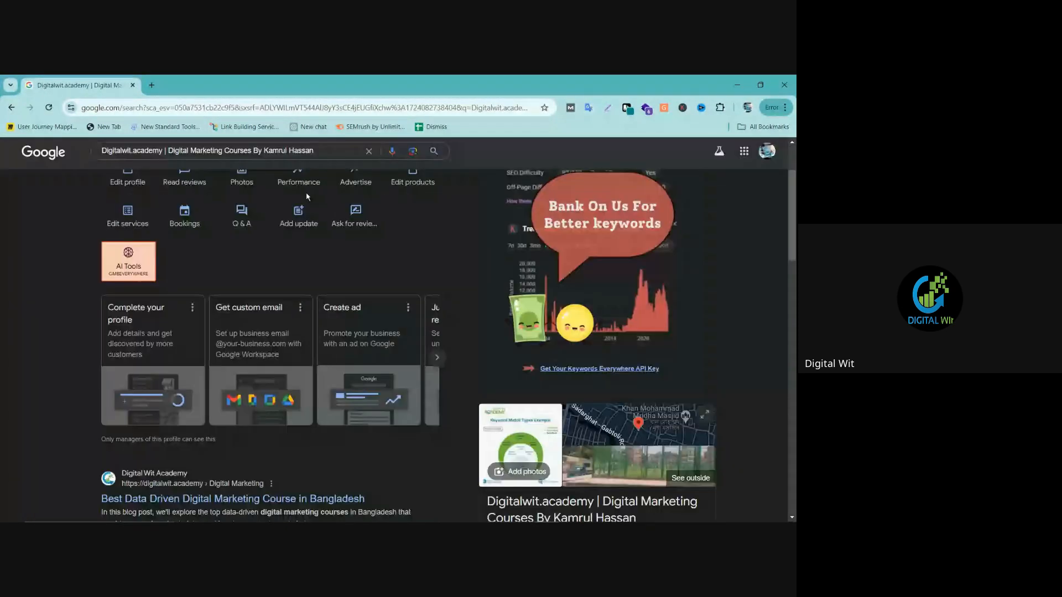
pyautogui.scroll(2, 308, 197)
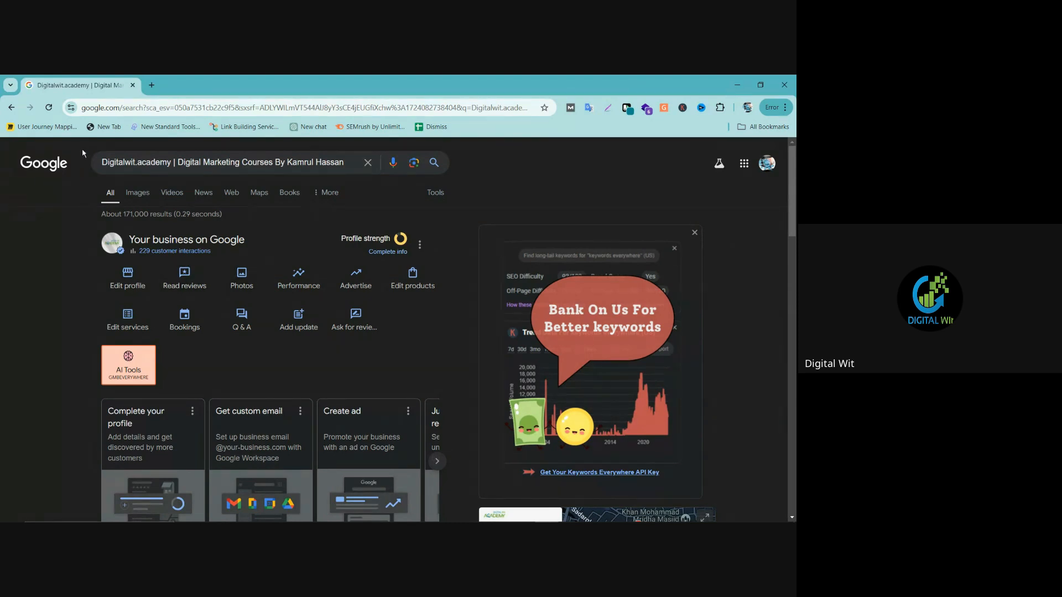
# Step: Return to the YouTube window and copy the share link of the Copyright for Digital Wit Academy video
pyautogui.click(519, 519)
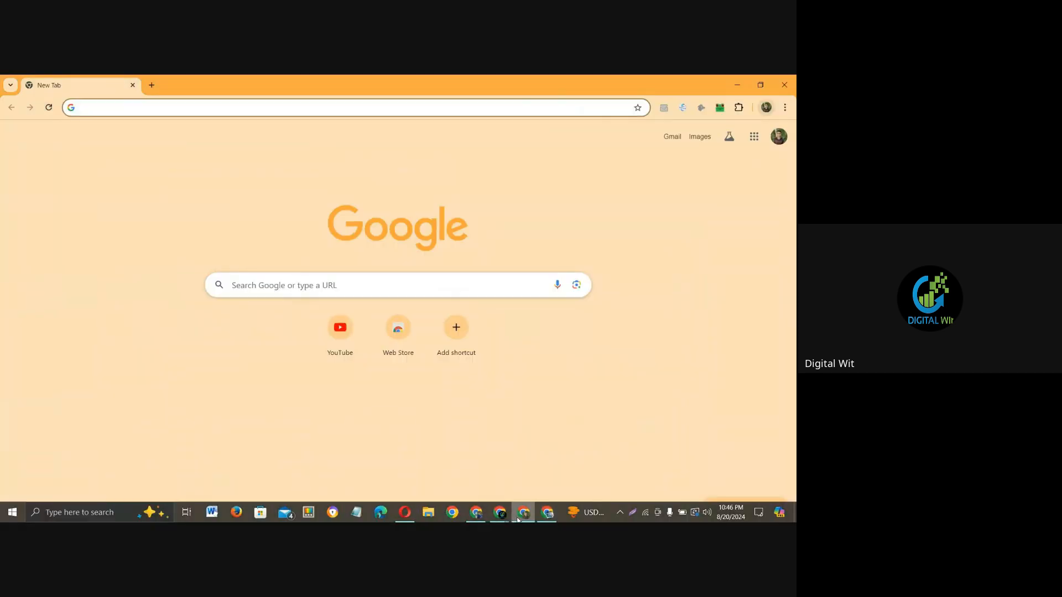
pyautogui.click(511, 520)
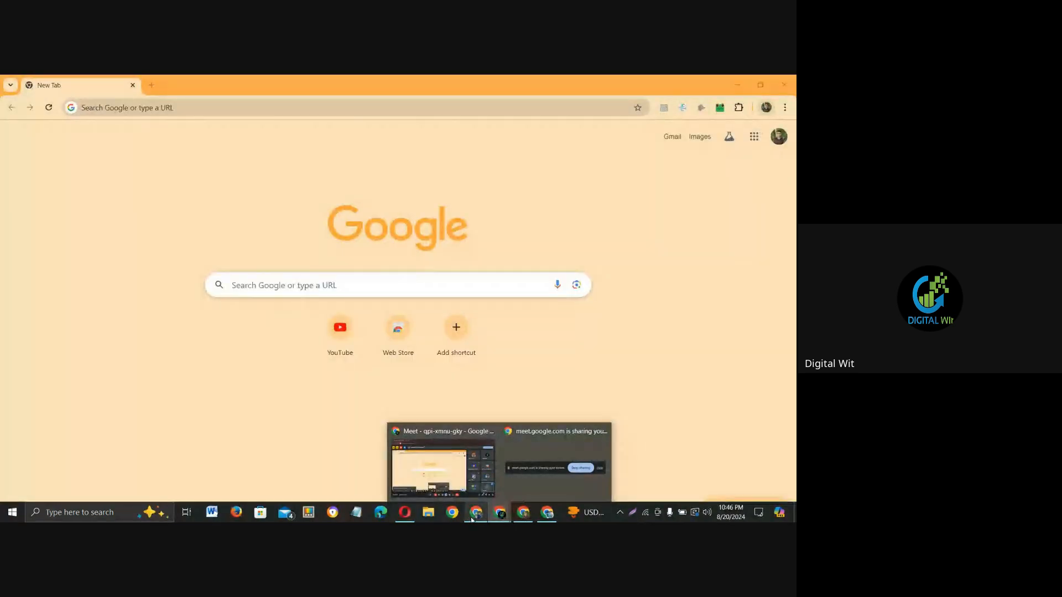
pyautogui.click(474, 515)
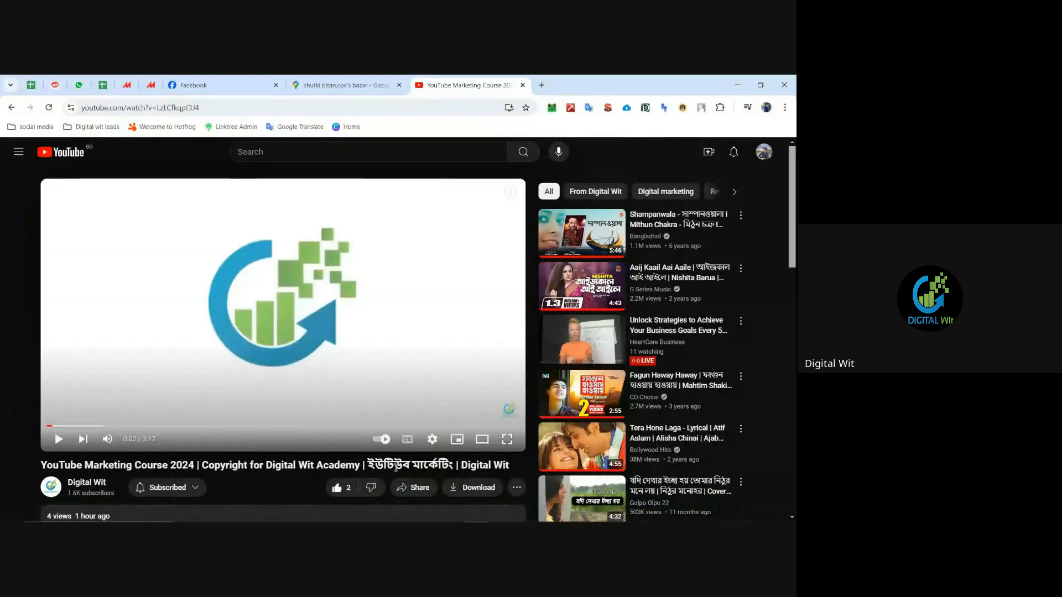
pyautogui.click(412, 491)
pyautogui.click(498, 387)
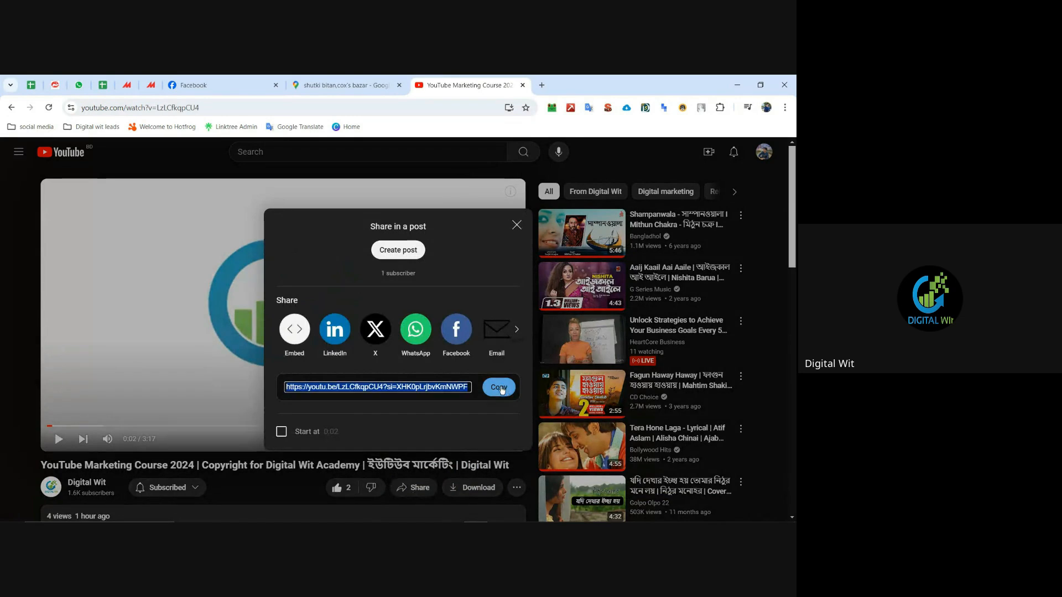
# Step: Switch to the Digitalwit.academy business profile window and view the kinds of update that can be added
pyautogui.click(547, 515)
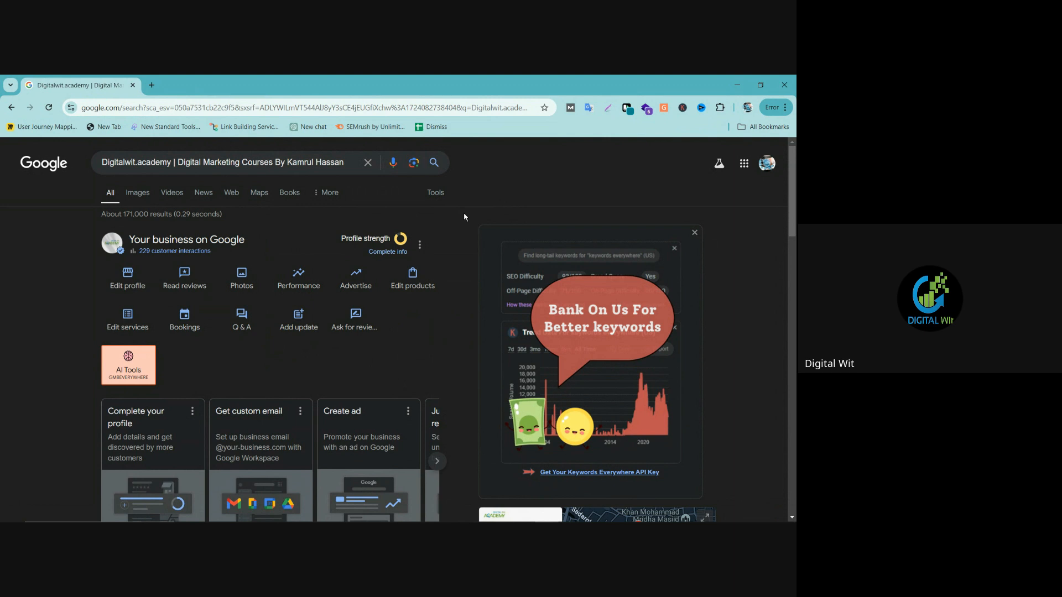
pyautogui.moveTo(141, 240); pyautogui.dragTo(211, 239)
pyautogui.click(251, 235)
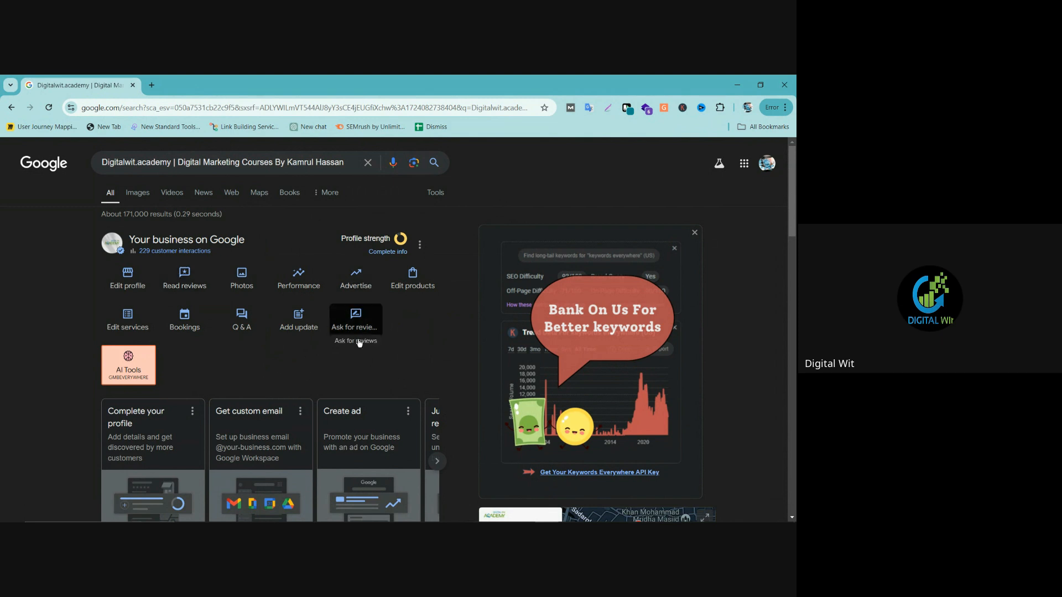
pyautogui.click(304, 327)
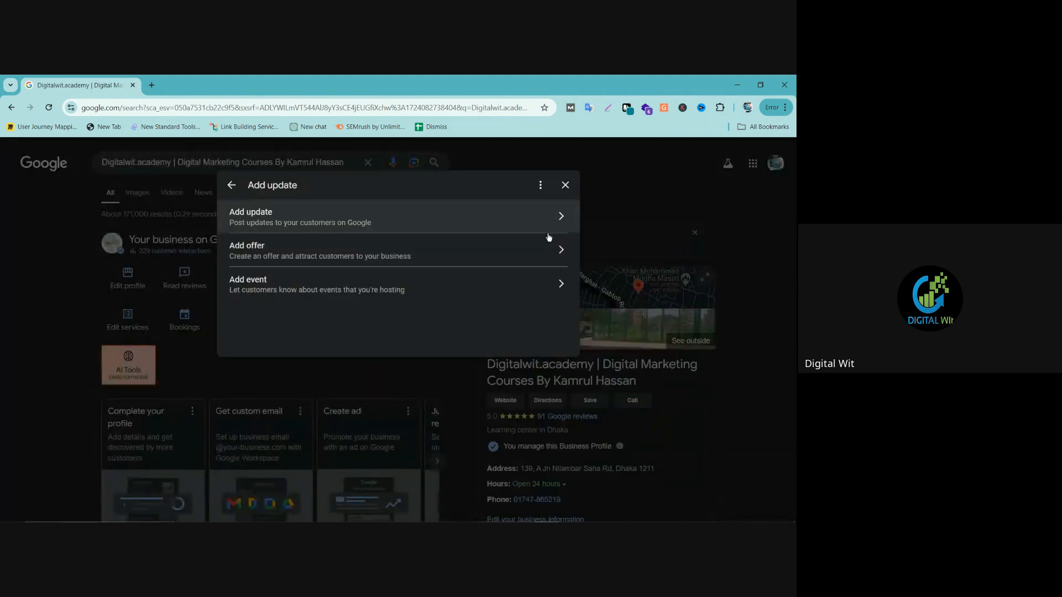
pyautogui.click(568, 185)
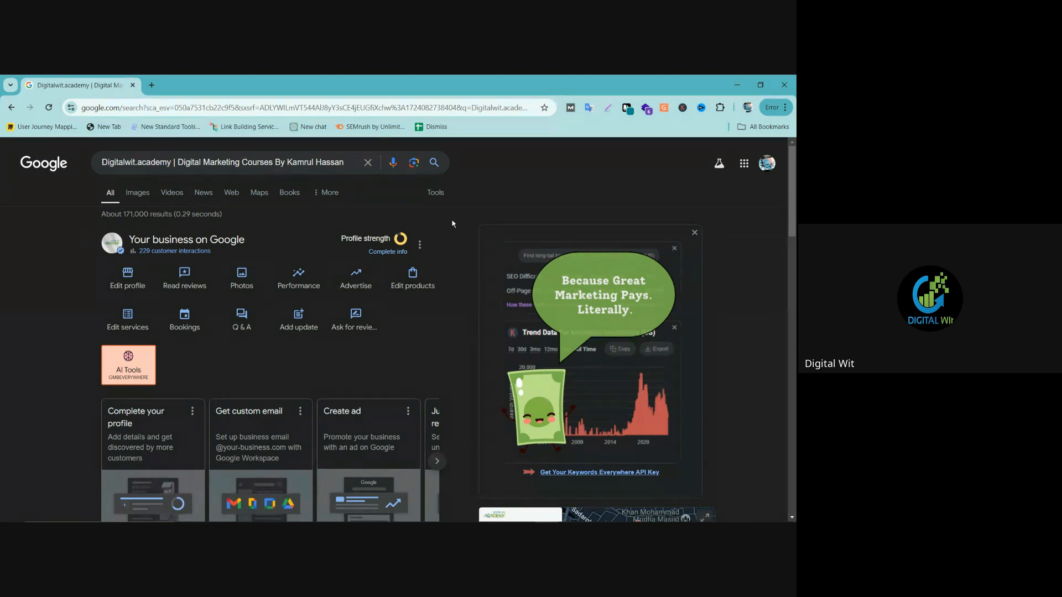
# Step: Start a new update post on the Digitalwit.academy business profile
pyautogui.click(297, 311)
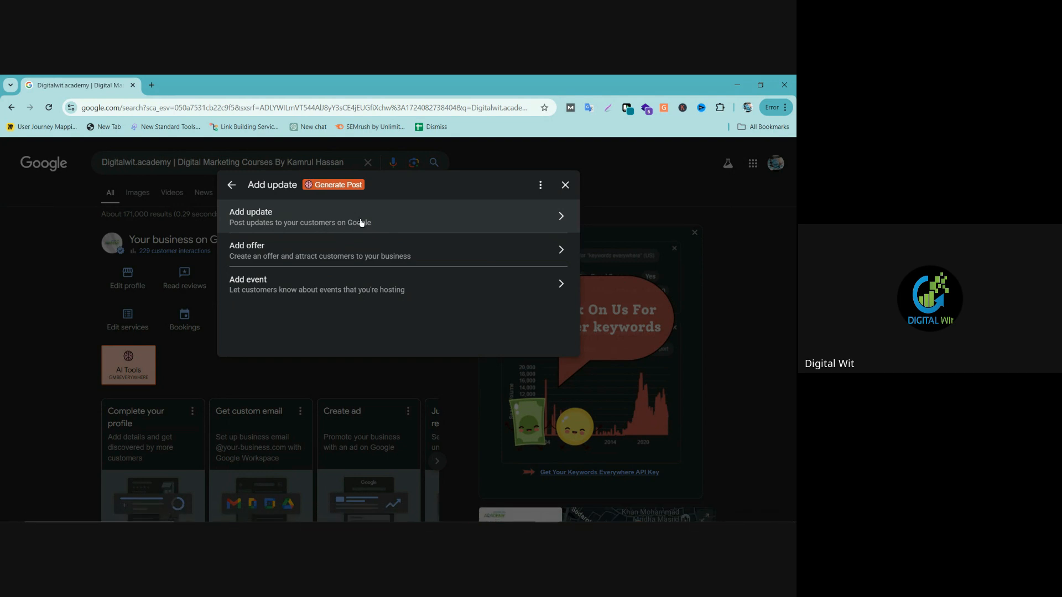
pyautogui.click(404, 220)
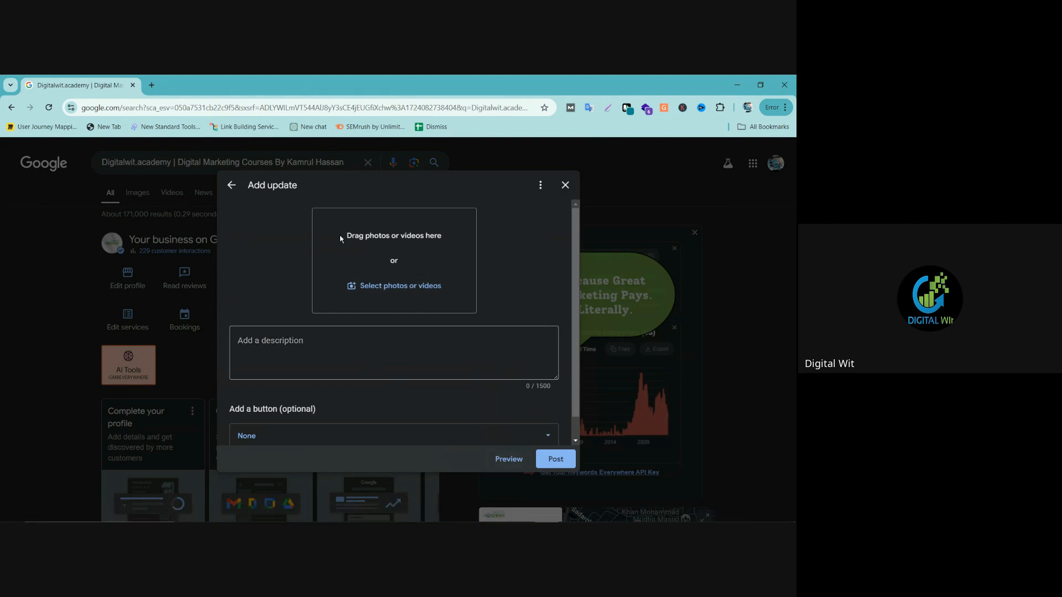
pyautogui.moveTo(340, 235); pyautogui.dragTo(443, 235)
pyautogui.click(443, 235)
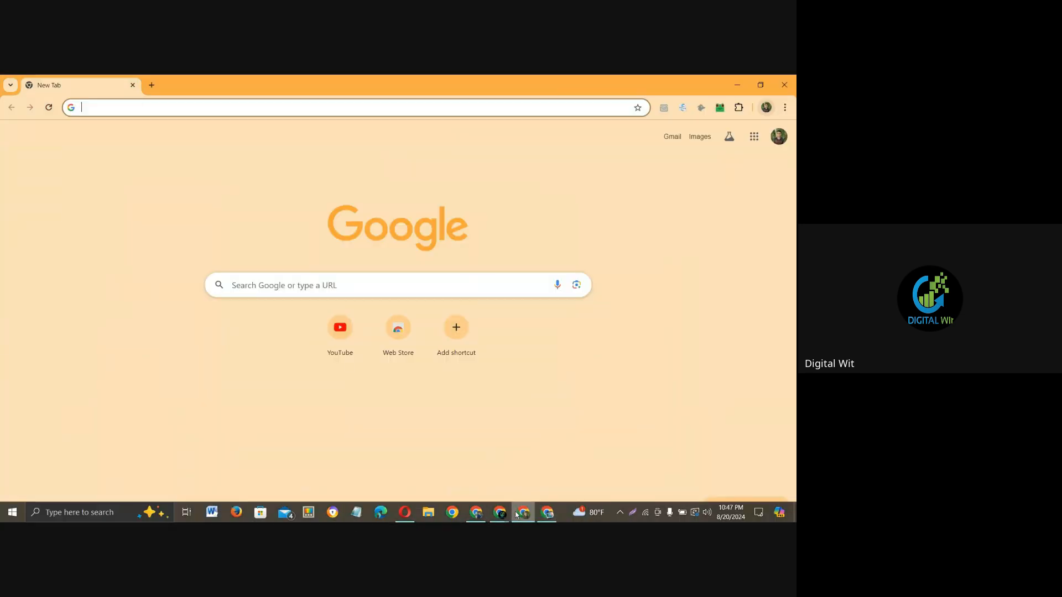
# Step: Return to the YouTube window, close the share dialog and open Canva from the bookmarks in a new tab
pyautogui.click(479, 514)
pyautogui.click(481, 517)
pyautogui.click(514, 225)
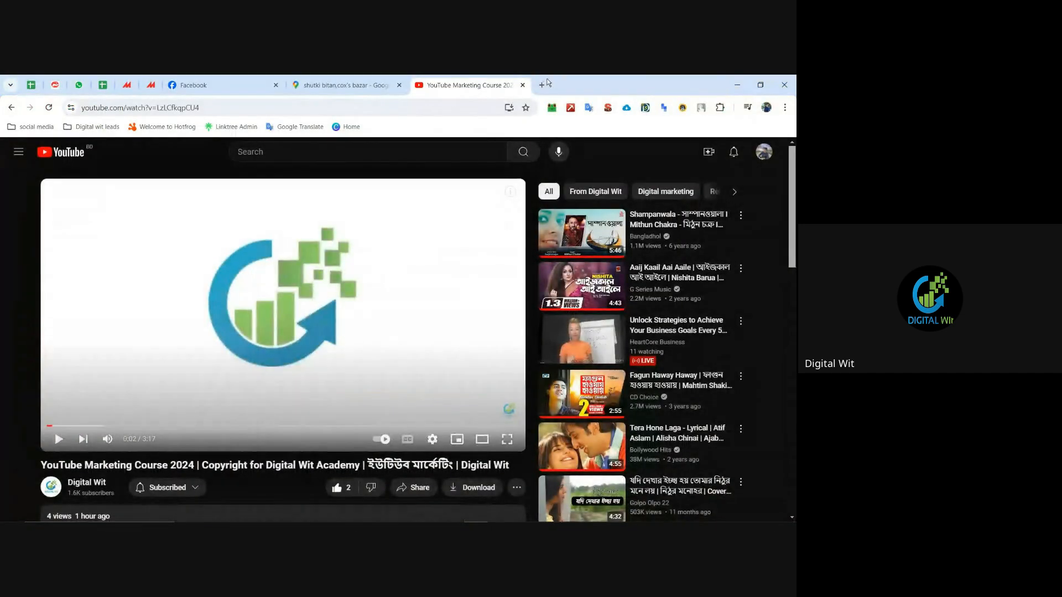
pyautogui.click(542, 84)
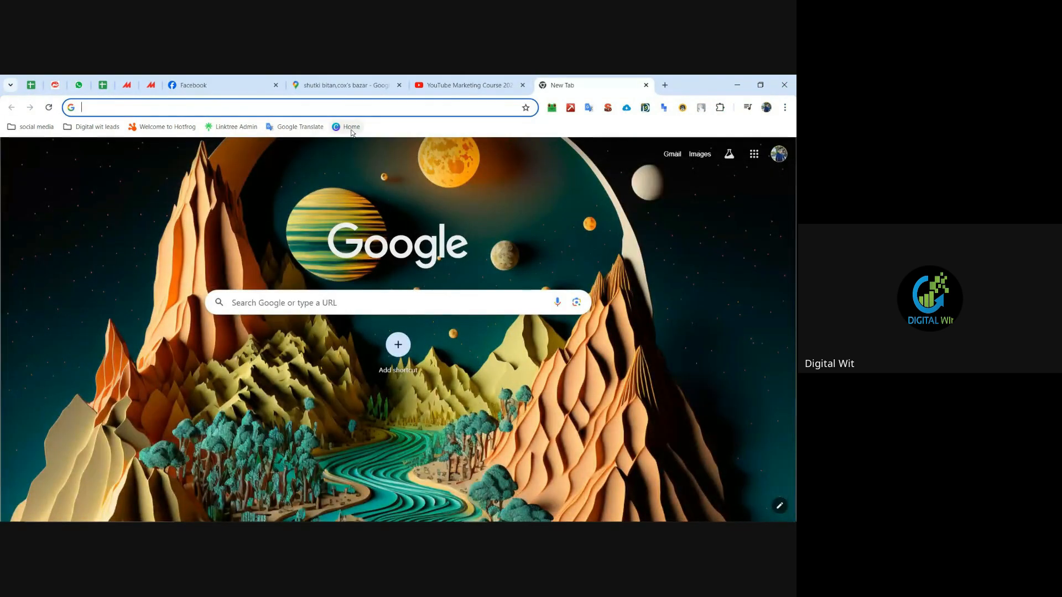
pyautogui.click(351, 131)
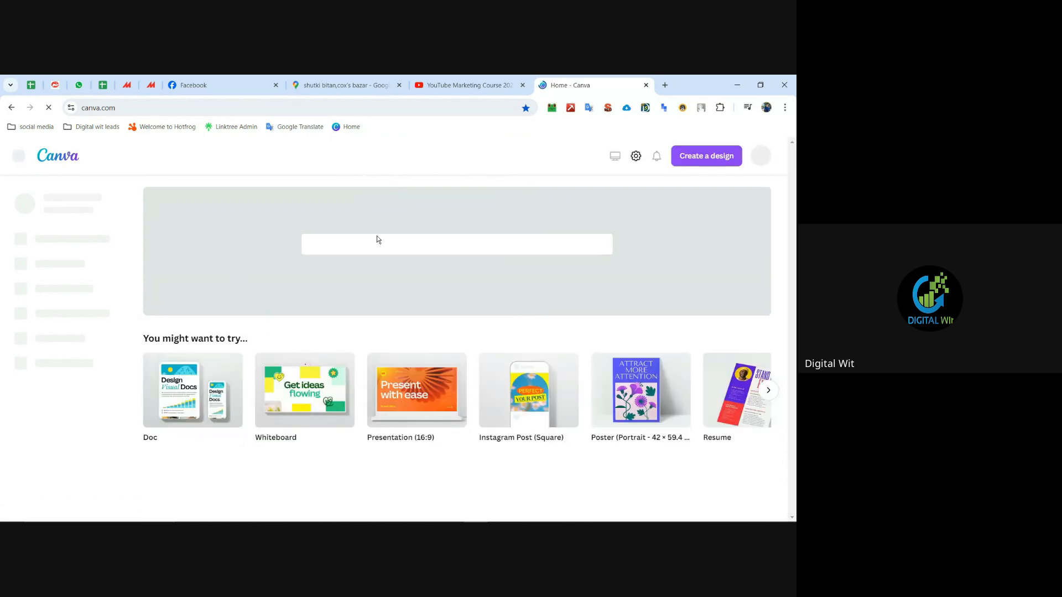
# Step: Open the recent Canva design "GMB of Youtube Marketing Course video thimbnail"
pyautogui.scroll(-3, 262, 242)
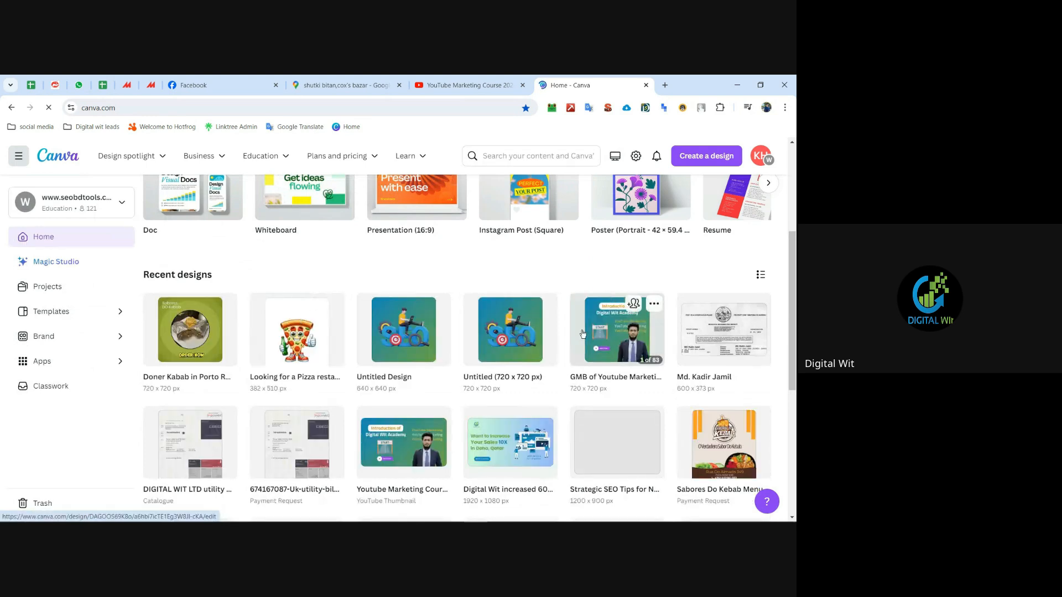
pyautogui.click(590, 338)
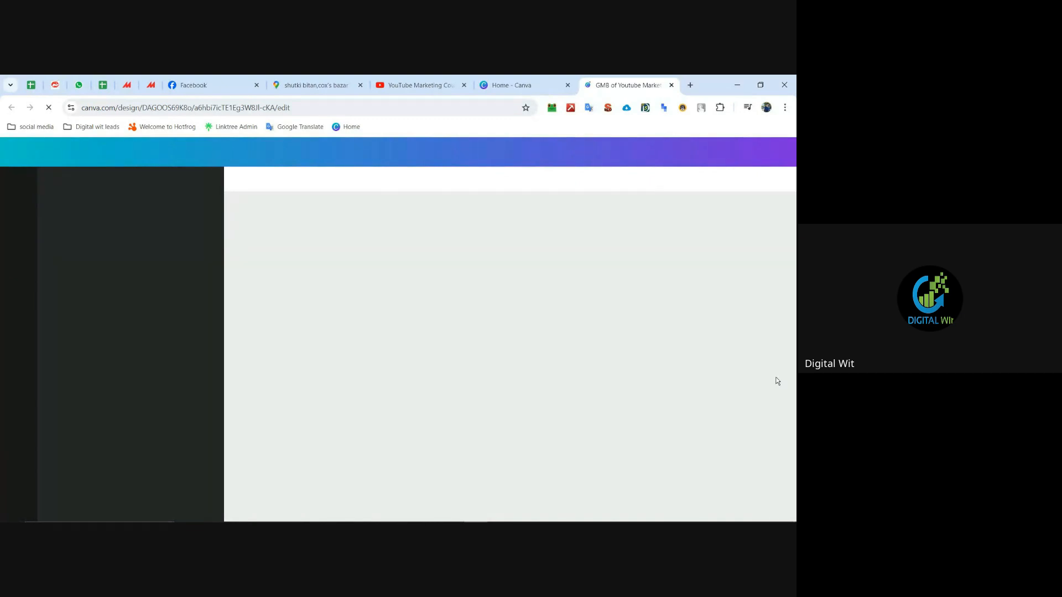
pyautogui.moveTo(571, 501)
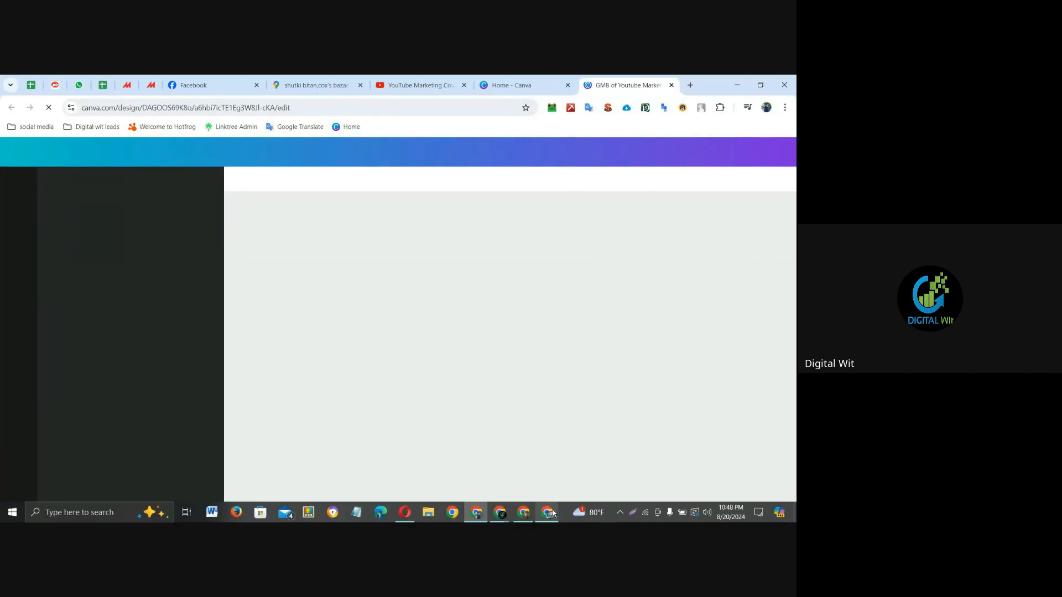
pyautogui.click(501, 511)
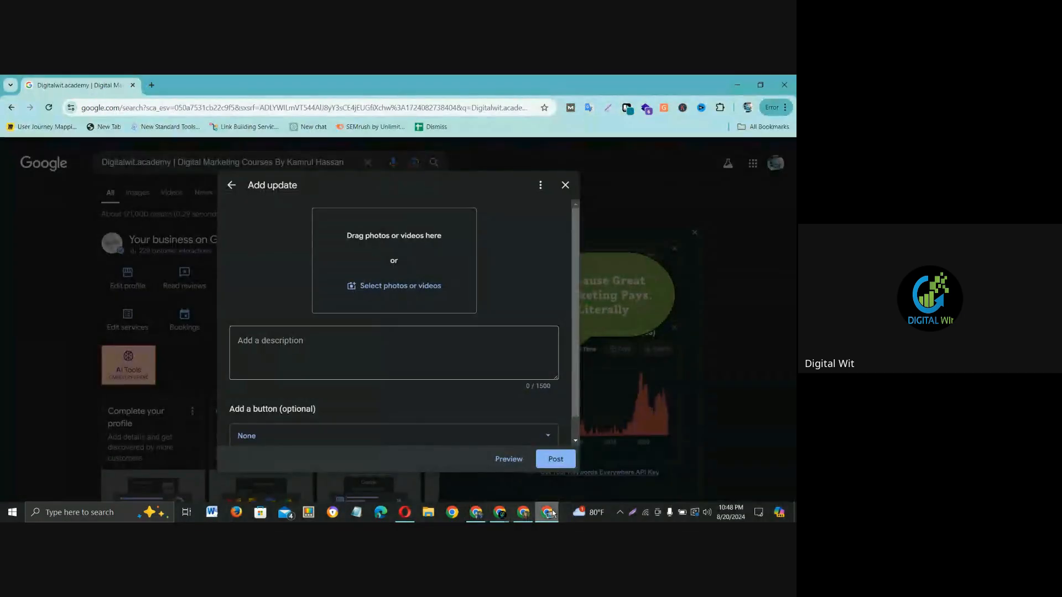
pyautogui.click(479, 513)
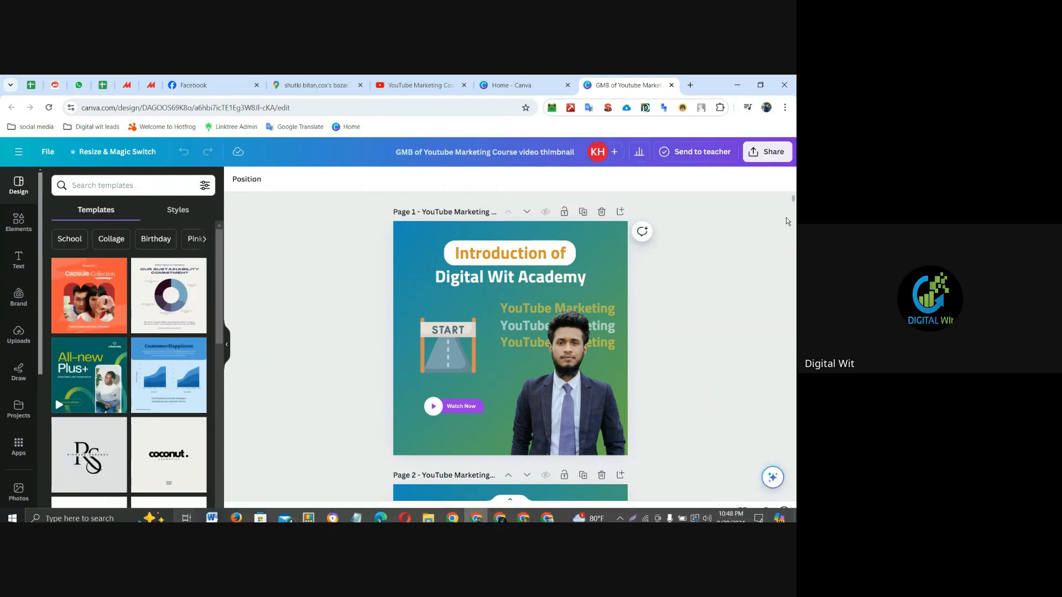
# Step: Find page 3, "Copyright for Digital Wit Academy", open the design's download options and set the file type to JPG
pyautogui.scroll(-2, 706, 259)
pyautogui.scroll(-3, 697, 259)
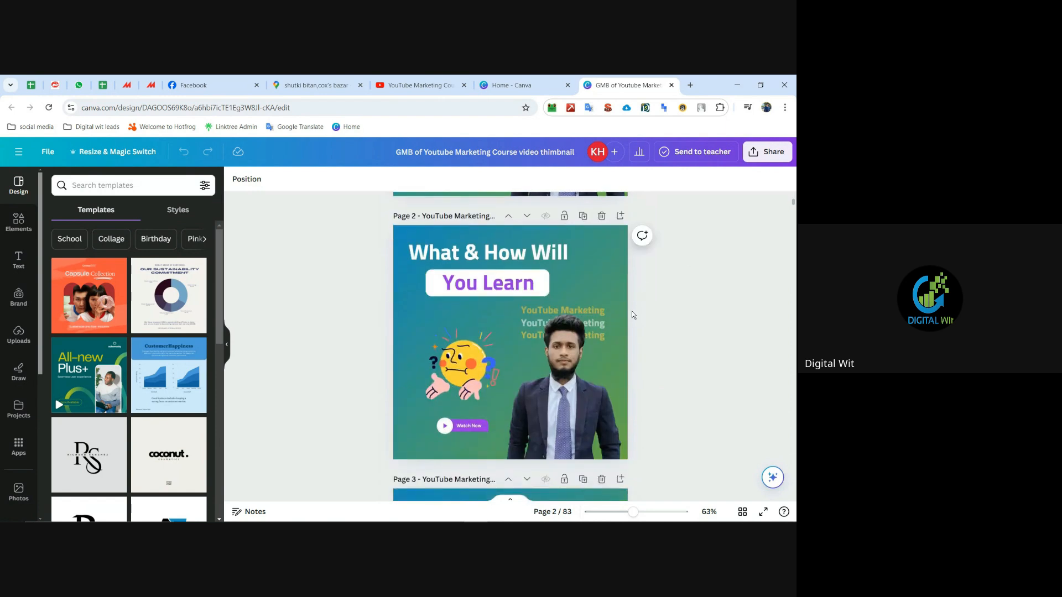
pyautogui.scroll(-3, 632, 312)
pyautogui.scroll(-2, 686, 288)
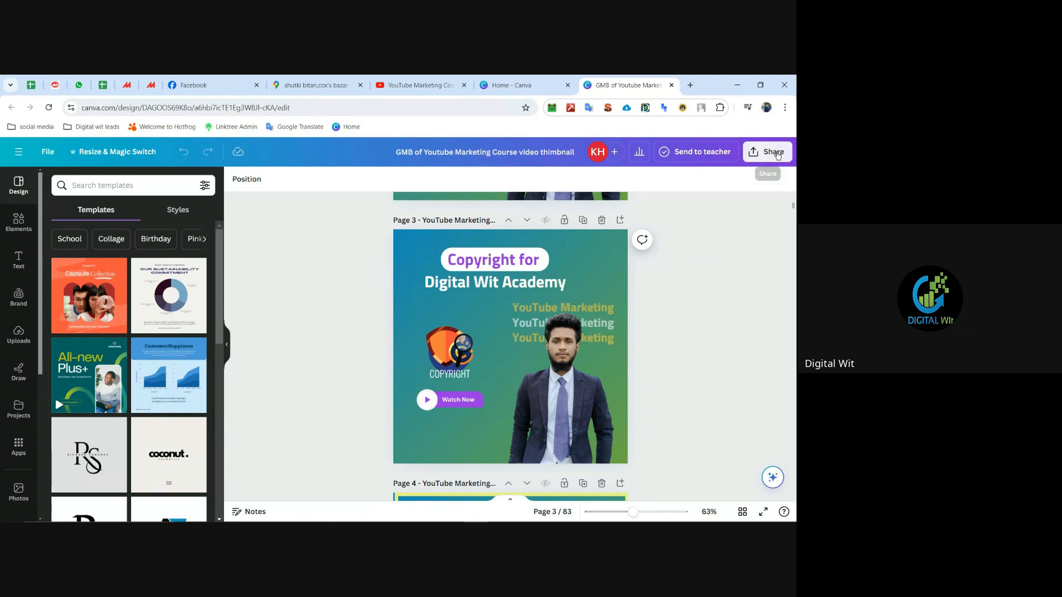
pyautogui.click(778, 156)
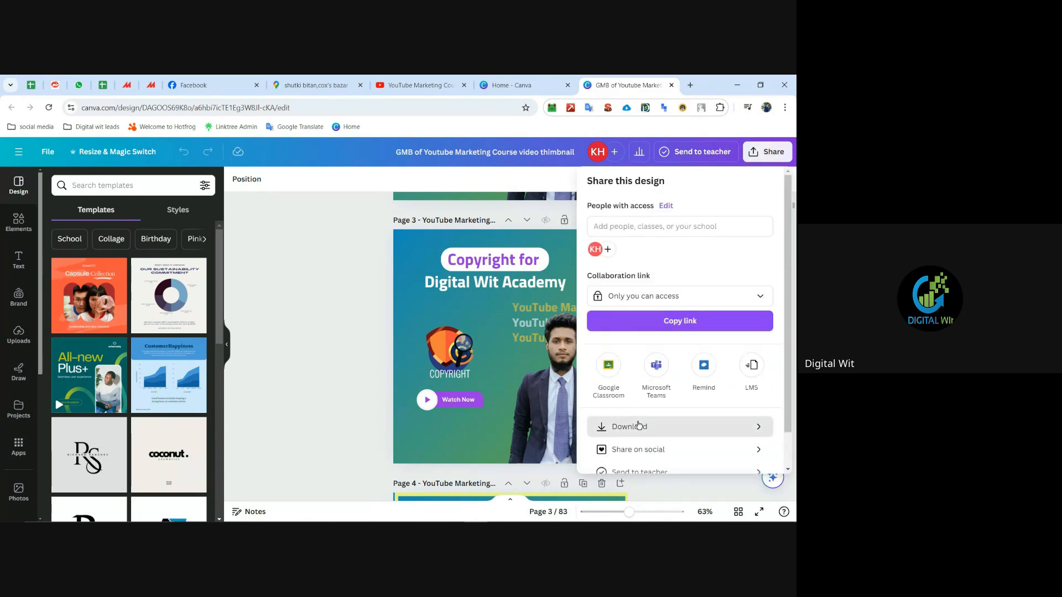
pyautogui.click(639, 426)
pyautogui.click(674, 223)
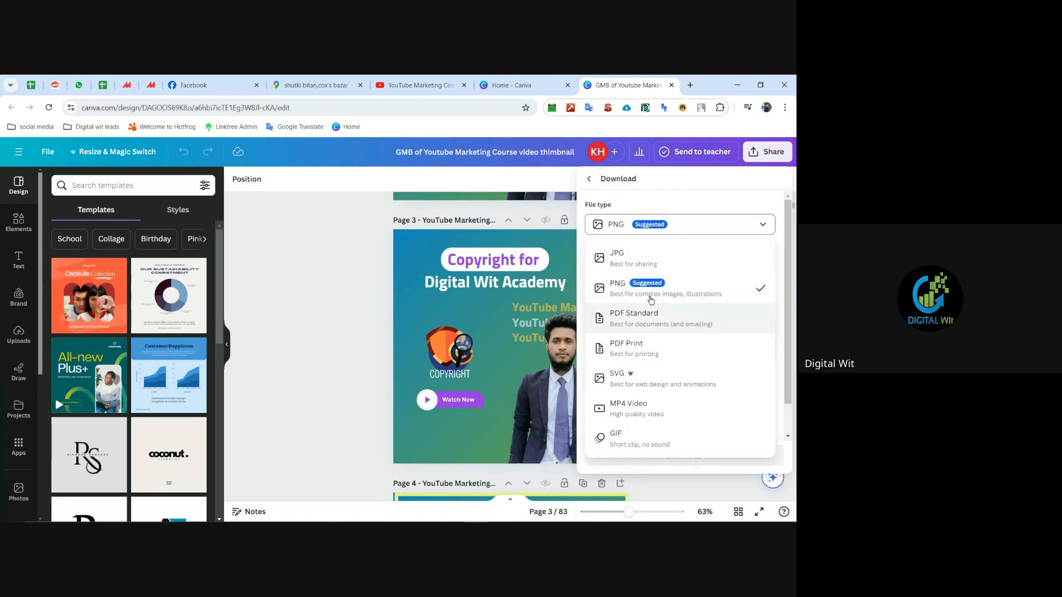
pyautogui.click(651, 300)
# Step: Restrict the download to the current page (Page 3), download it and close the completion notice
pyautogui.click(685, 361)
pyautogui.click(686, 198)
pyautogui.click(694, 220)
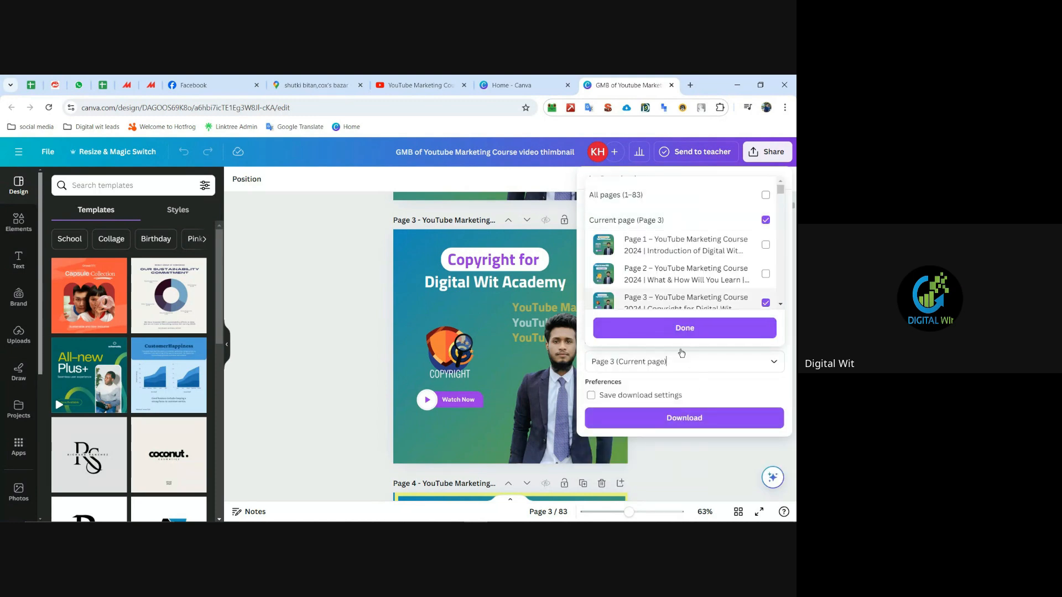
pyautogui.click(683, 422)
pyautogui.click(681, 423)
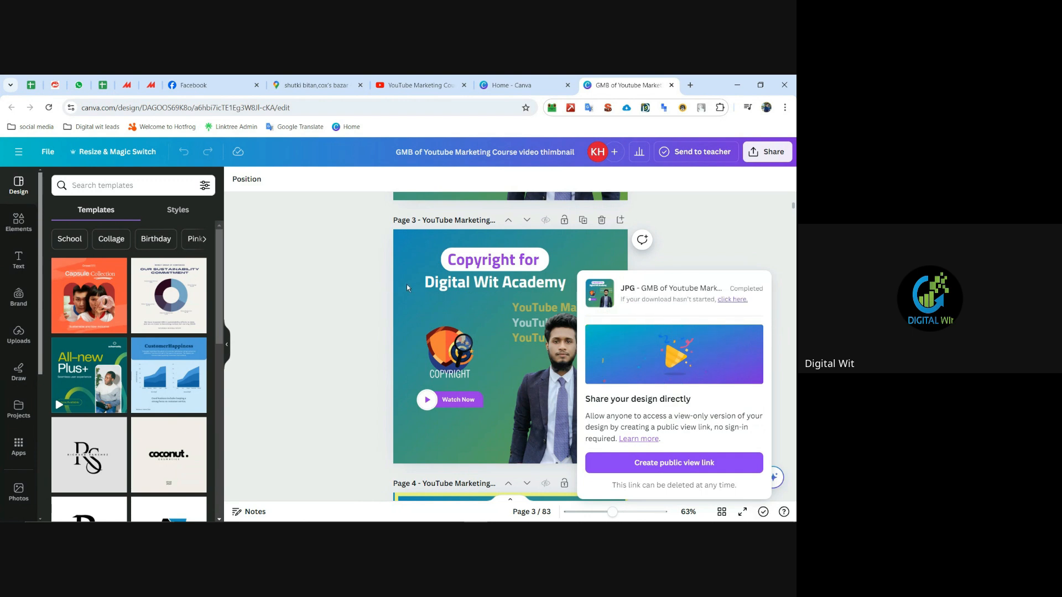
pyautogui.click(711, 223)
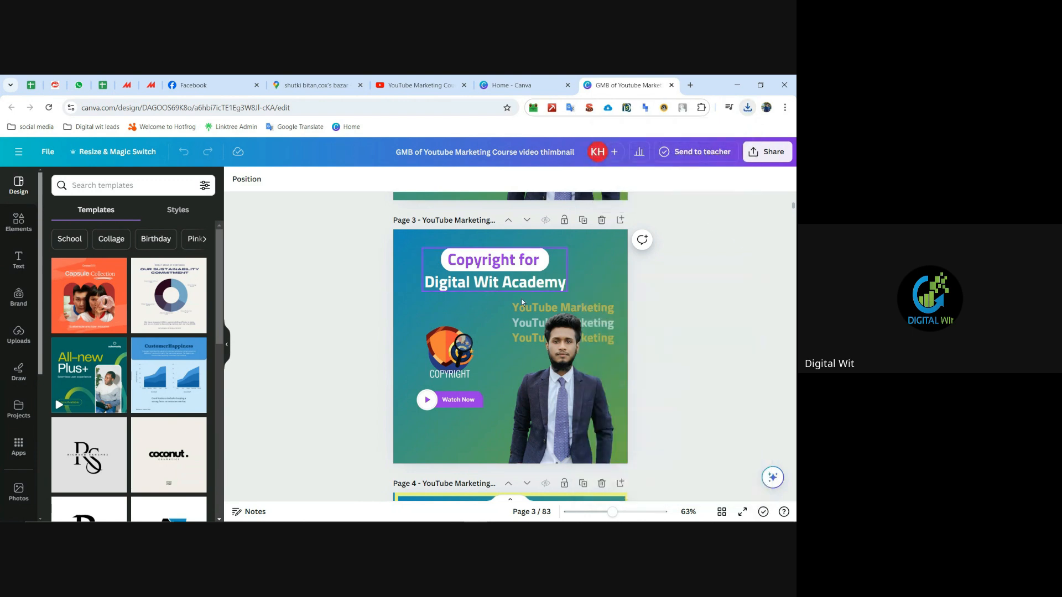
# Step: Return to the Digitalwit.academy update post and add the downloaded "YouTube Marketing Course 2024 Copyright for Digital Wit" image
pyautogui.click(547, 518)
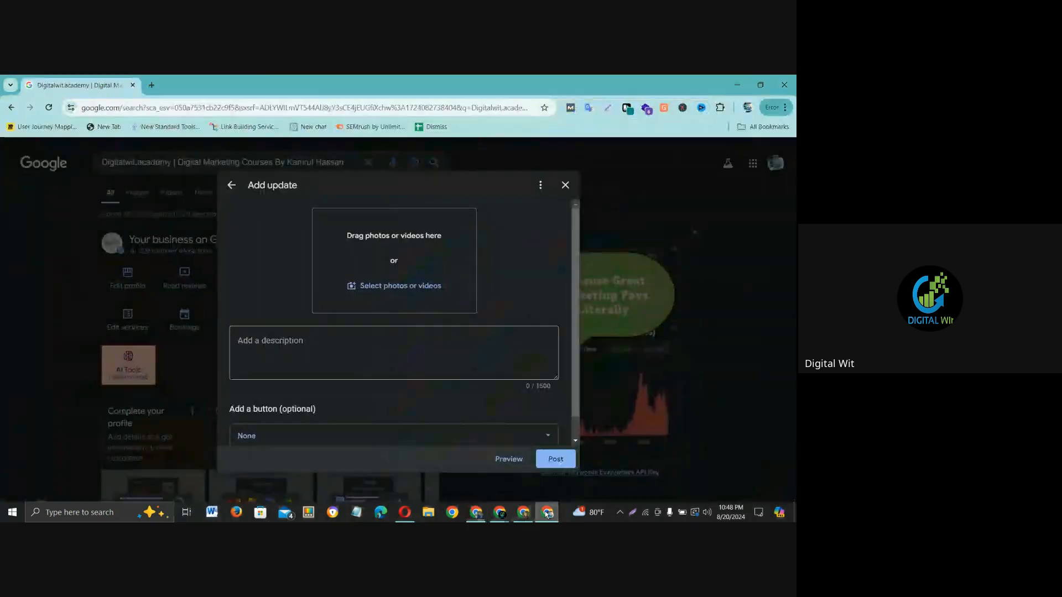
pyautogui.click(403, 286)
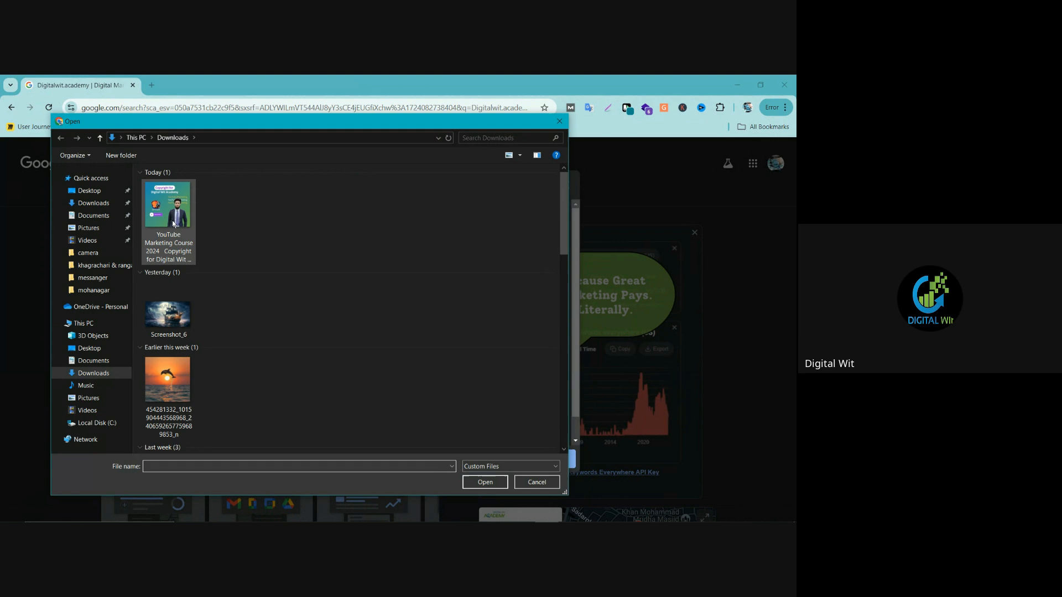
pyautogui.click(173, 223)
pyautogui.click(485, 481)
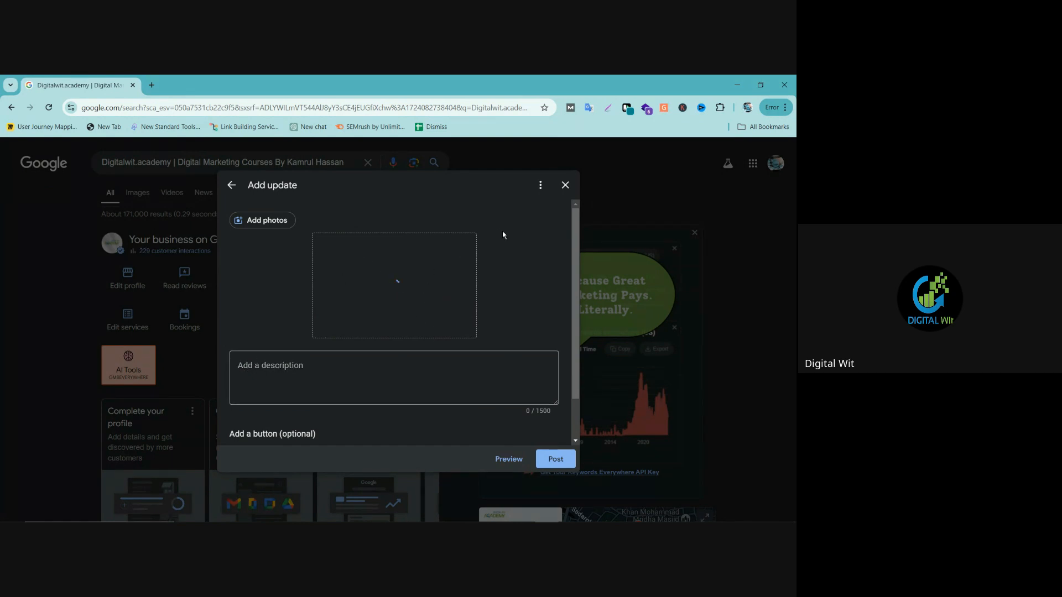
pyautogui.scroll(-2, 299, 354)
pyautogui.scroll(2, 256, 365)
# Step: Draft the post description "digital wit academy. this video is for youtube marketing learner." and clear the text again
pyautogui.click(256, 375)
pyautogui.click(242, 353)
pyautogui.click(296, 360)
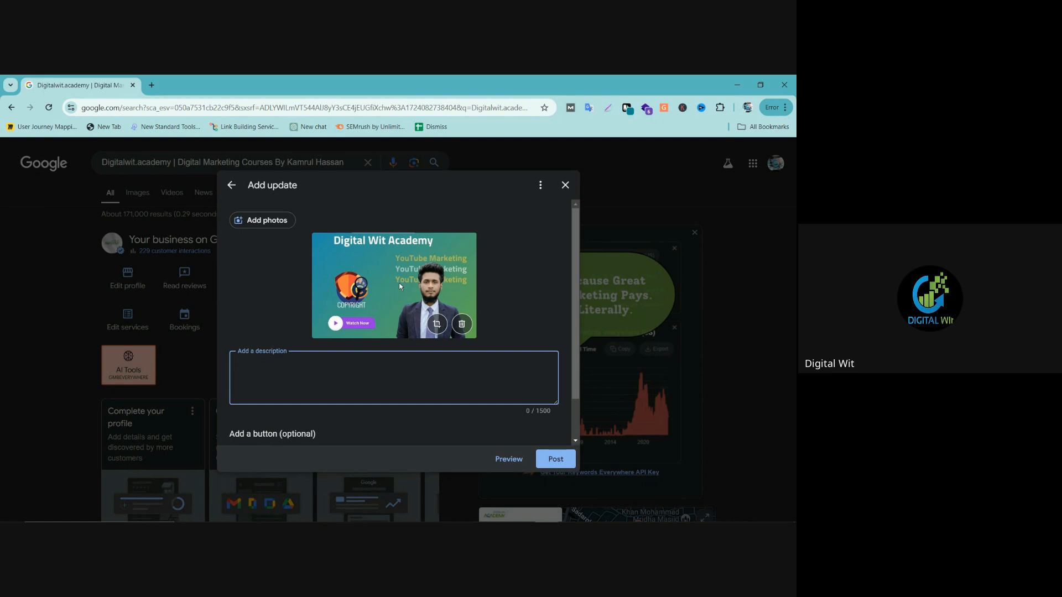
pyautogui.write('digit')
pyautogui.write('al wit academyt')
pyautogui.write('tube ')
pyautogui.write('mark')
pyautogui.press('BackSpace')
pyautogui.write('rketing learner.')
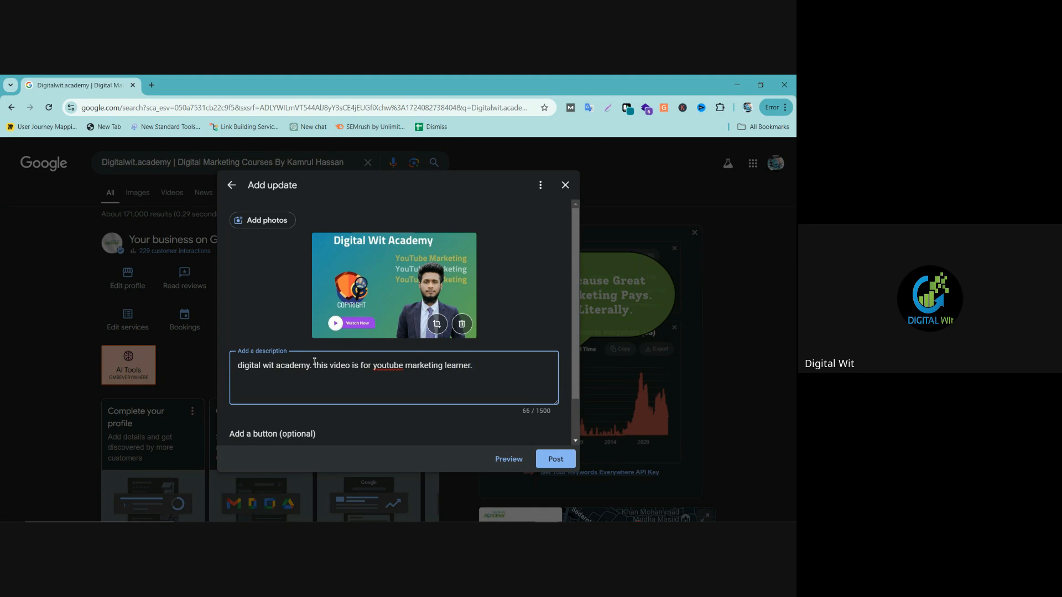
pyautogui.write('igital marketer,')
pyautogui.hotkey('ctrl', 'a')
pyautogui.press('BackSpace')
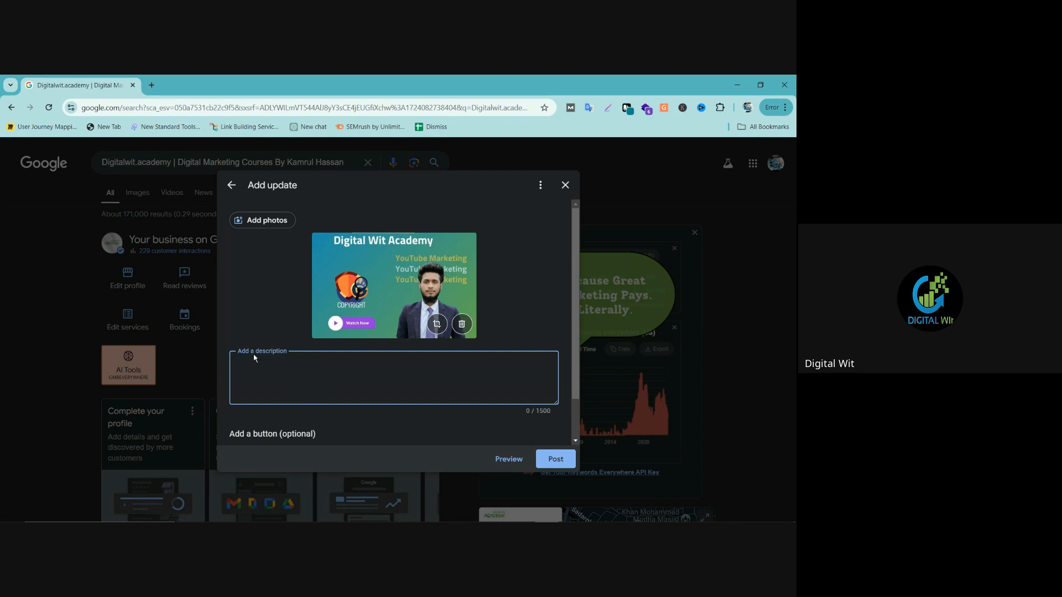
# Step: Examine the description's character limit and the optional button setting of the update post
pyautogui.moveTo(535, 411); pyautogui.dragTo(551, 410)
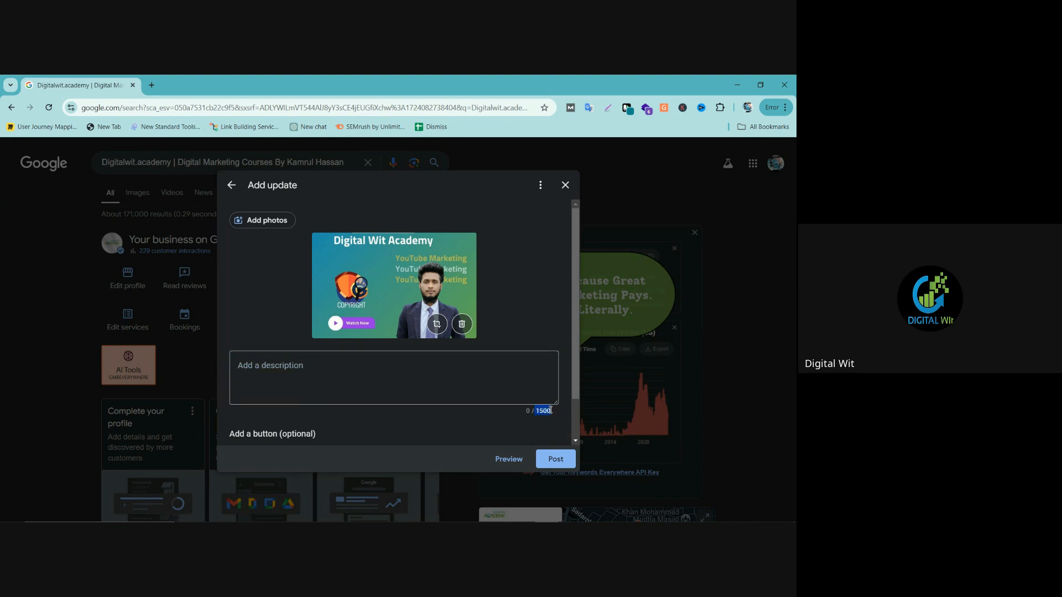
pyautogui.click(340, 371)
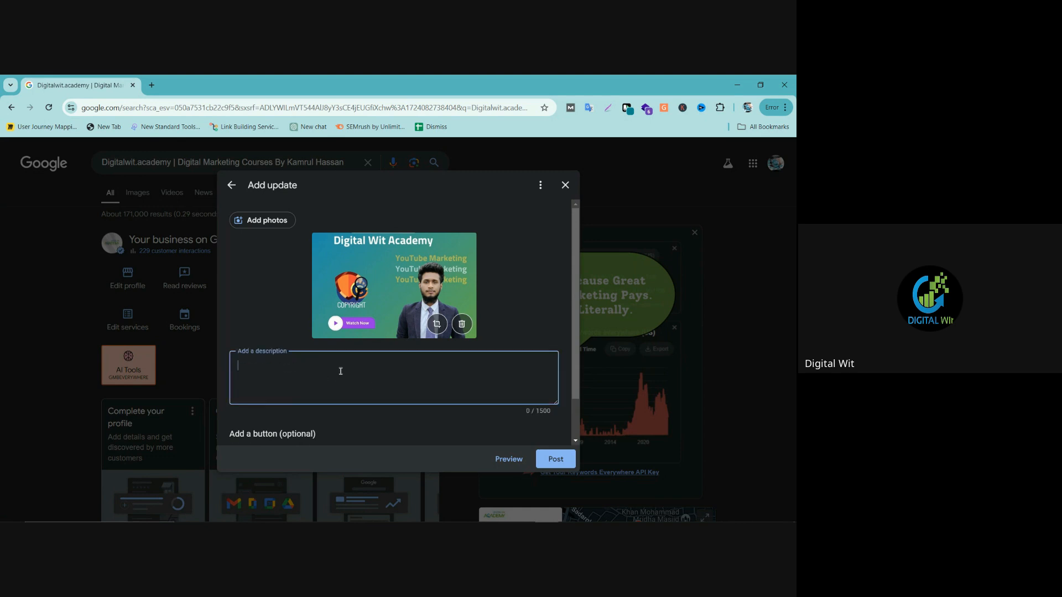
pyautogui.moveTo(523, 411); pyautogui.dragTo(576, 416)
pyautogui.click(478, 373)
pyautogui.scroll(-1, 441, 362)
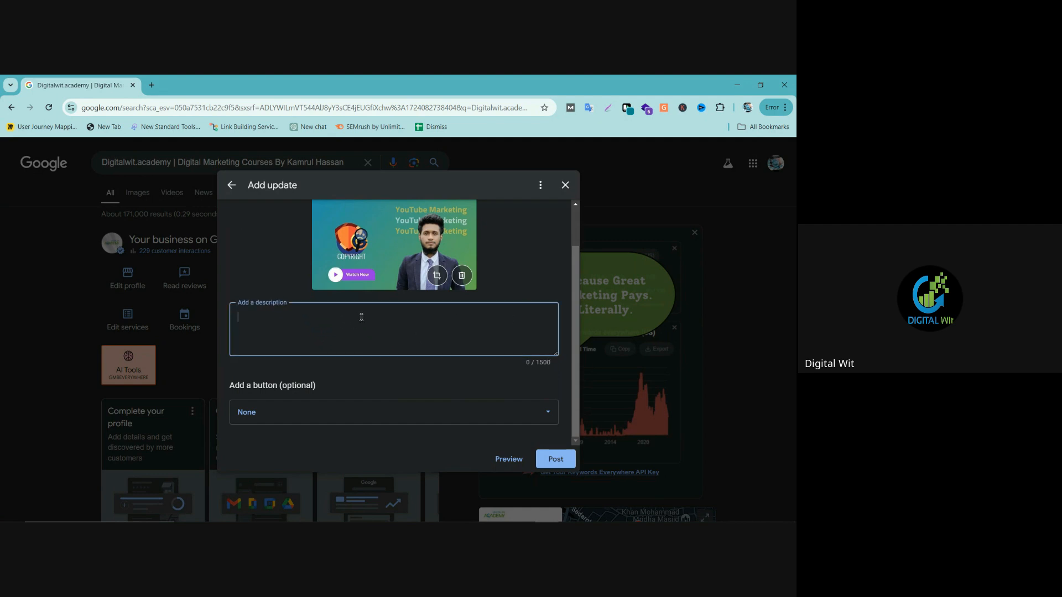
pyautogui.scroll(1, 332, 322)
pyautogui.scroll(-1, 409, 277)
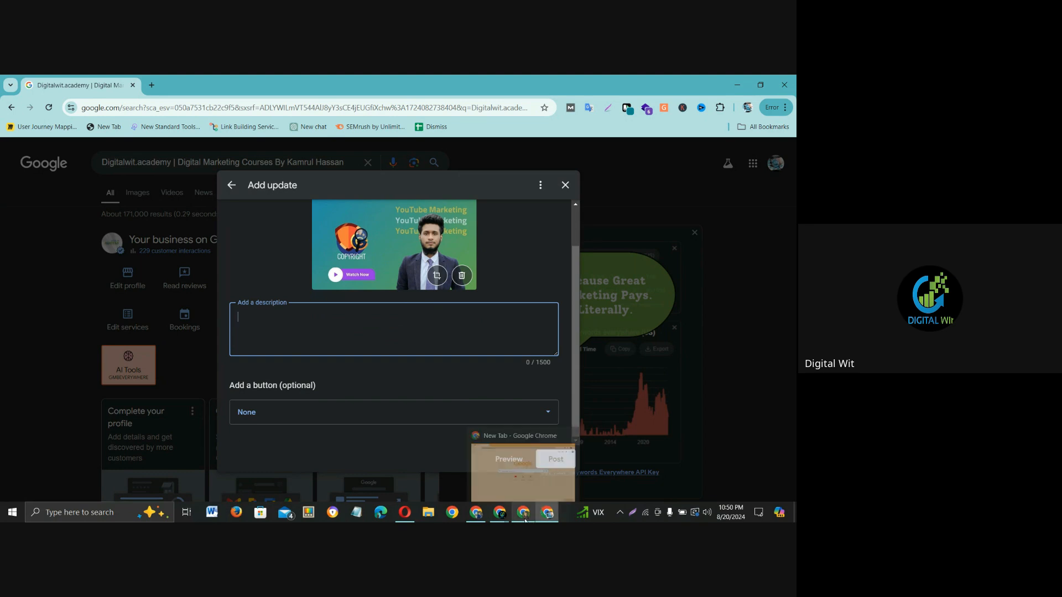
# Step: Switch to the browser window with the Canva design and search Google for "chatgpt" in a new tab
pyautogui.click(524, 516)
pyautogui.moveTo(476, 514)
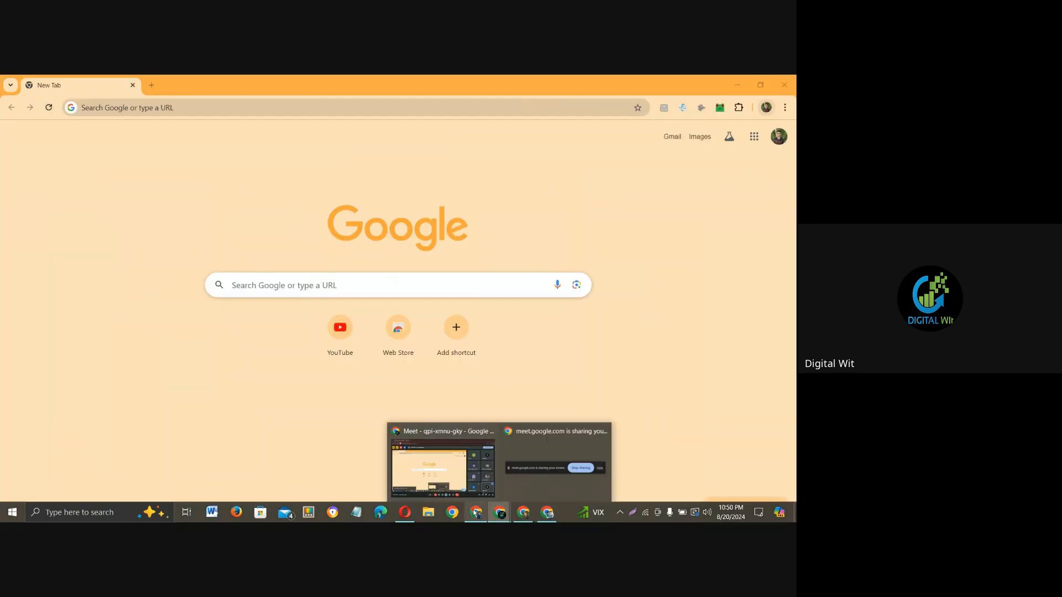
pyautogui.click(472, 487)
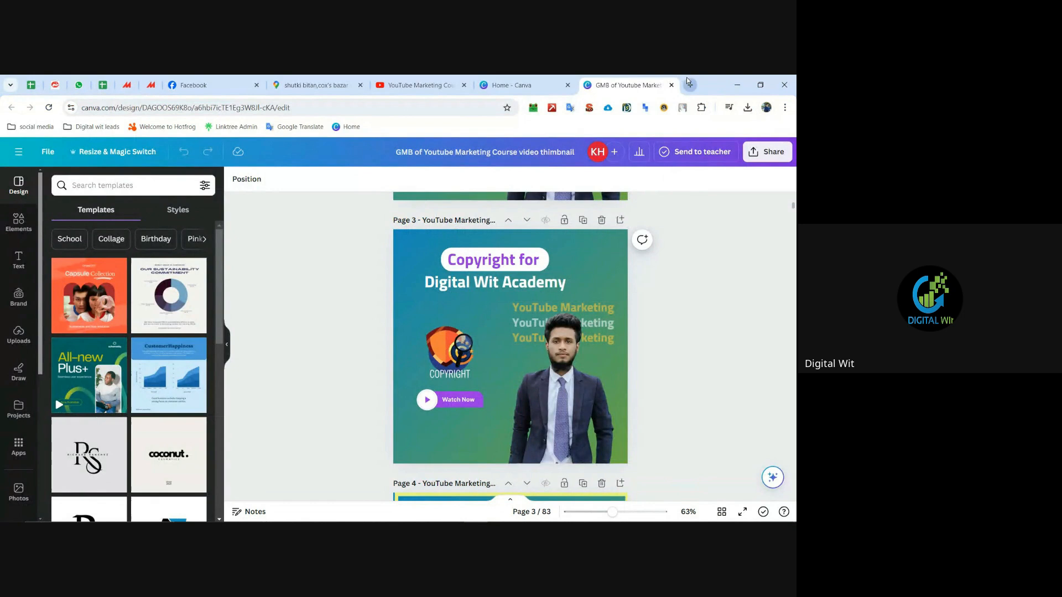
pyautogui.click(689, 84)
pyautogui.write('chat')
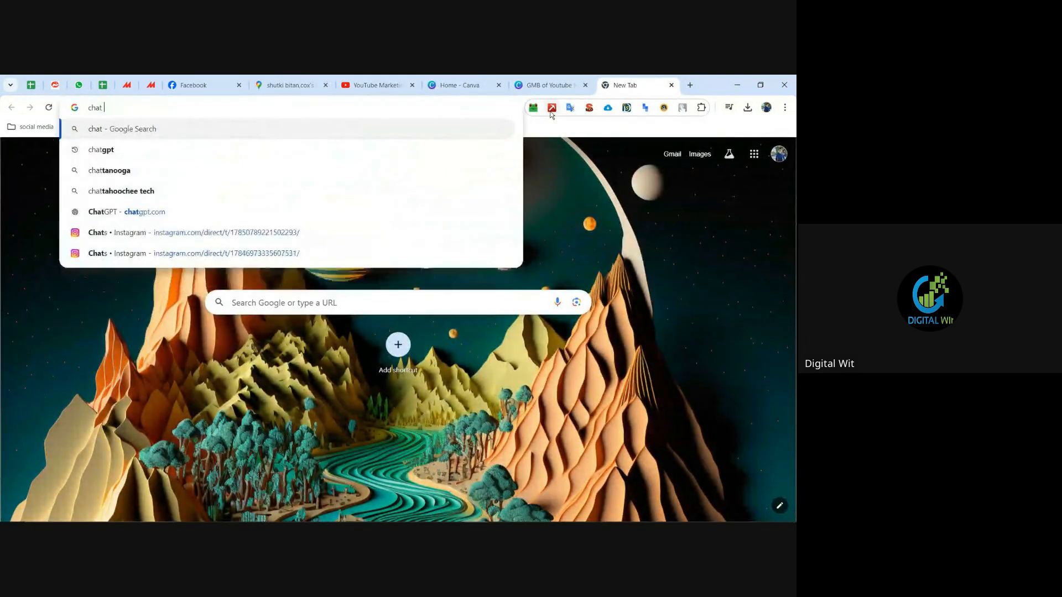
pyautogui.write('gpt')
pyautogui.press('Return')
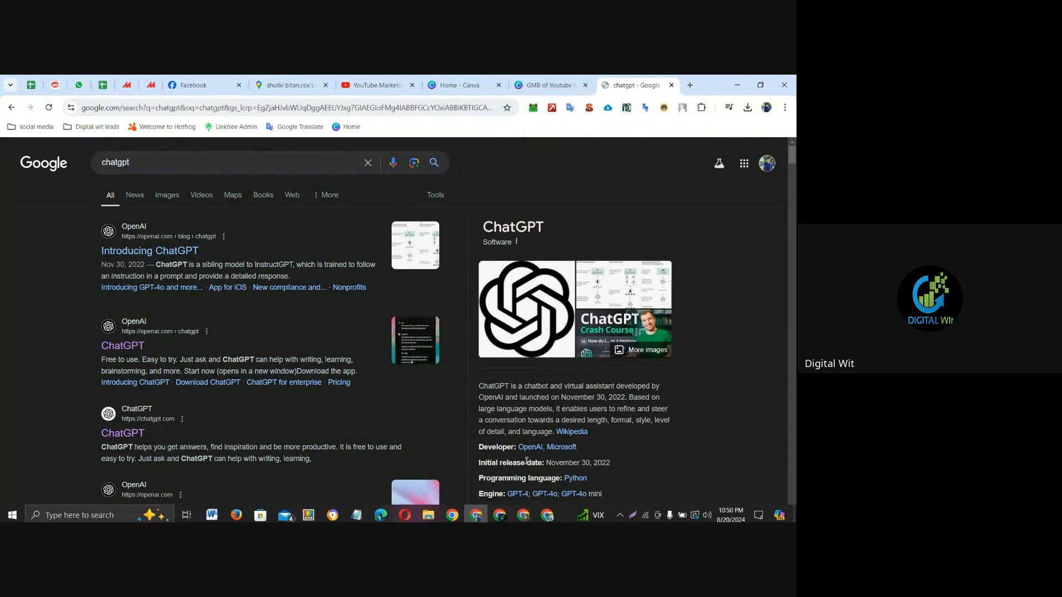
# Step: Open OpenAI's ChatGPT page from the search results and start ChatGPT
pyautogui.click(574, 83)
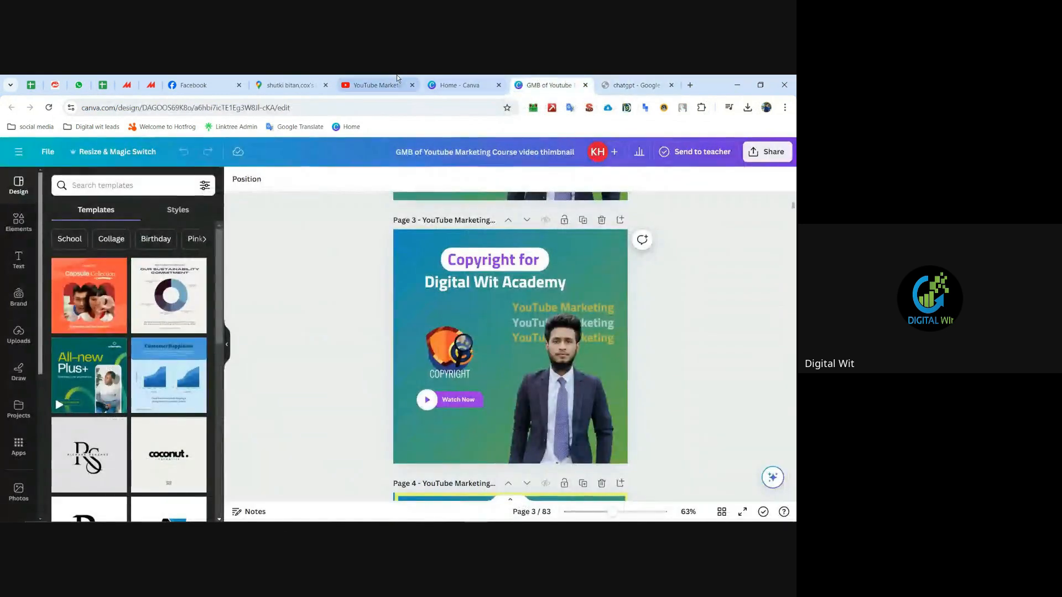
pyautogui.click(390, 85)
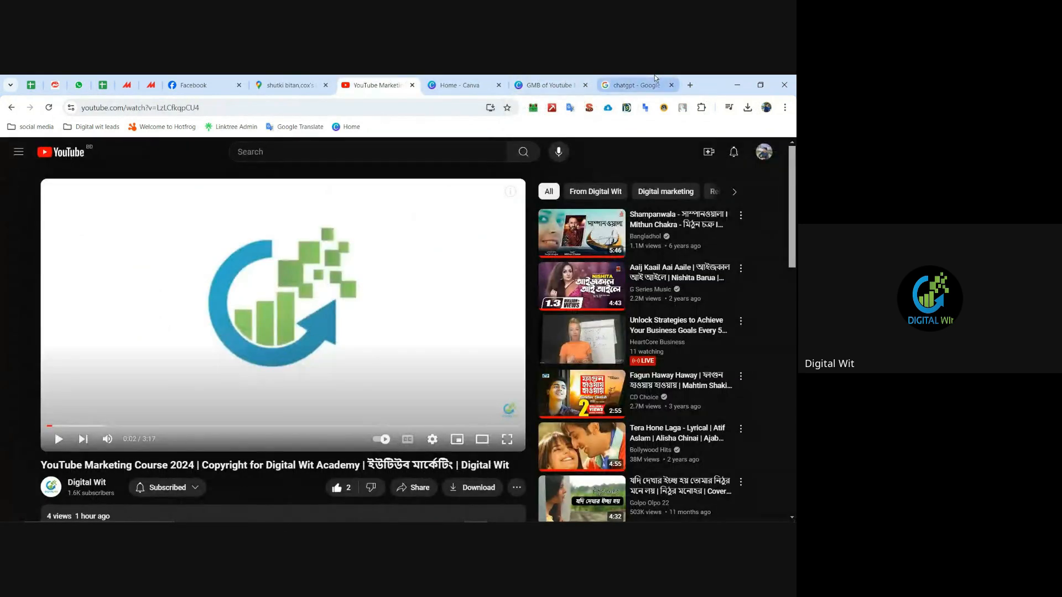
pyautogui.click(636, 83)
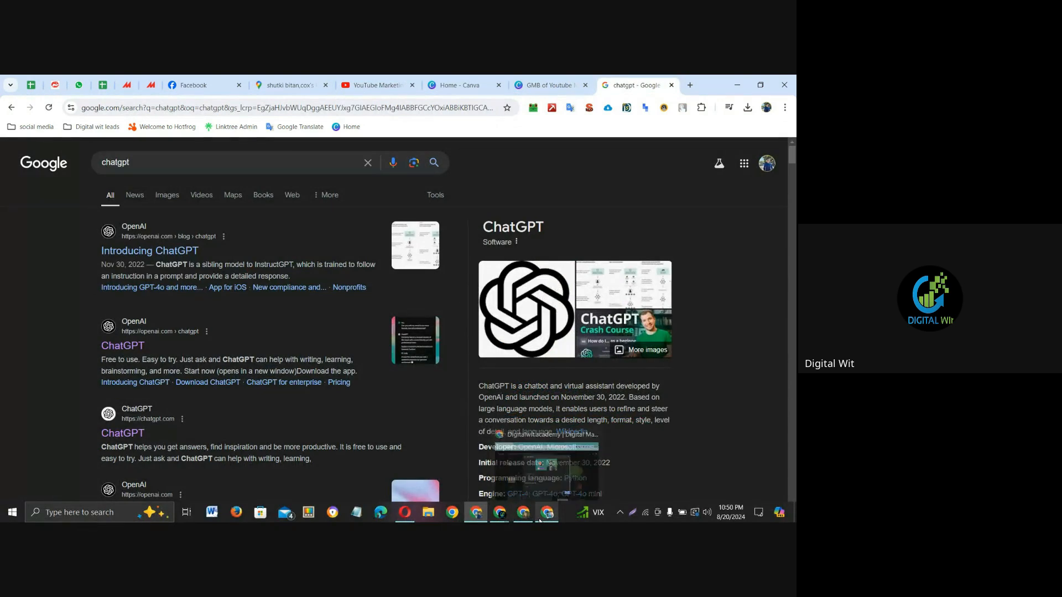
pyautogui.click(123, 347)
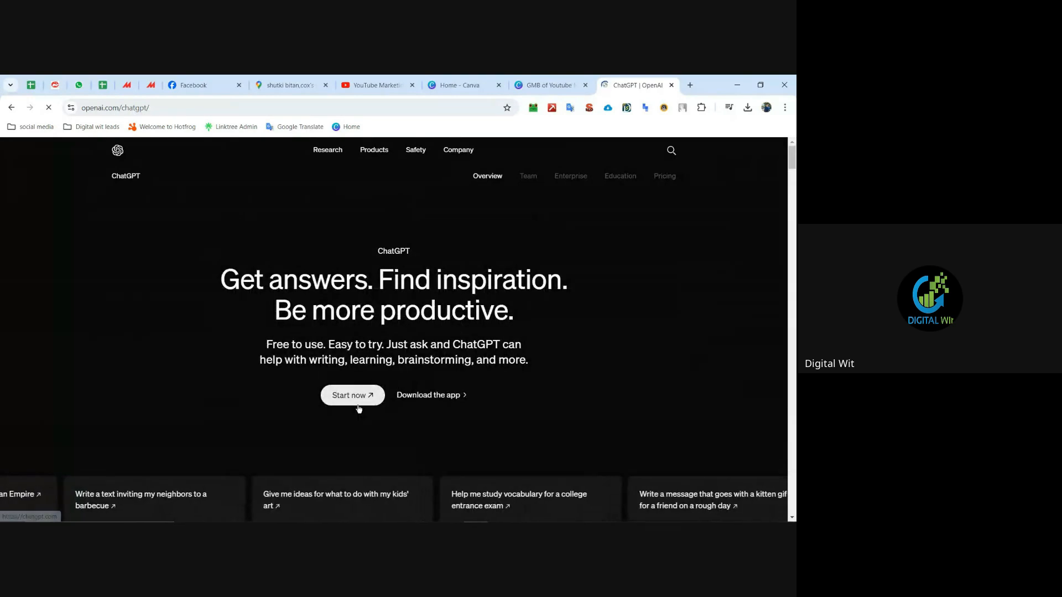
pyautogui.click(358, 403)
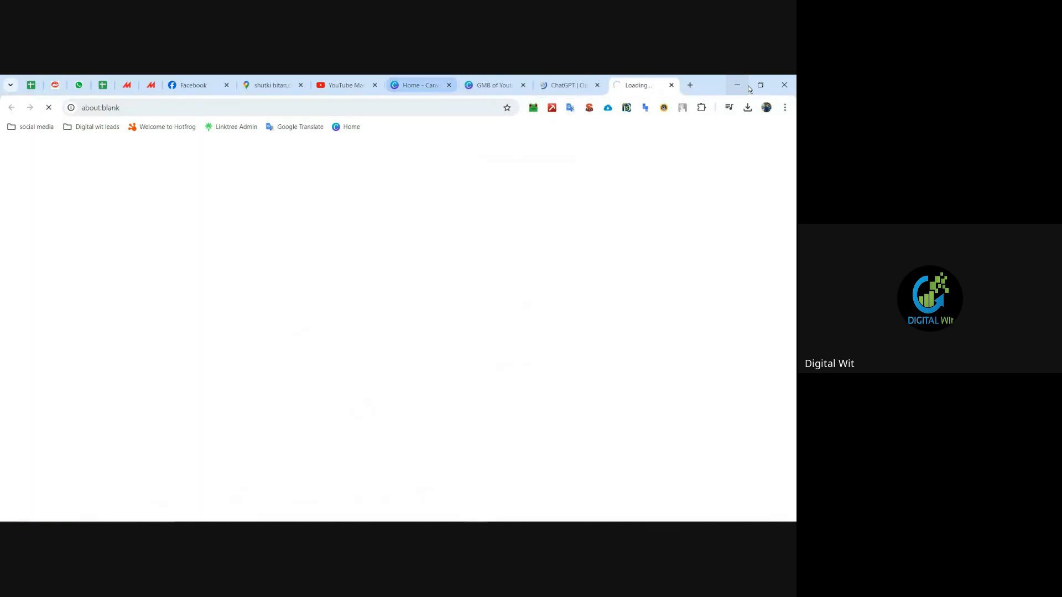
pyautogui.click(584, 77)
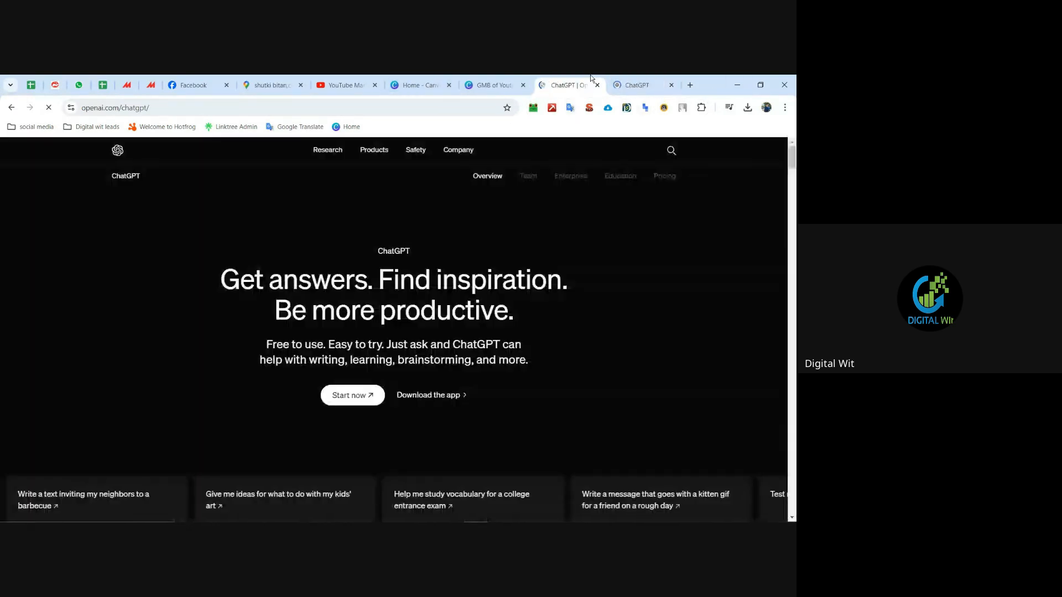
pyautogui.click(649, 77)
pyautogui.click(568, 85)
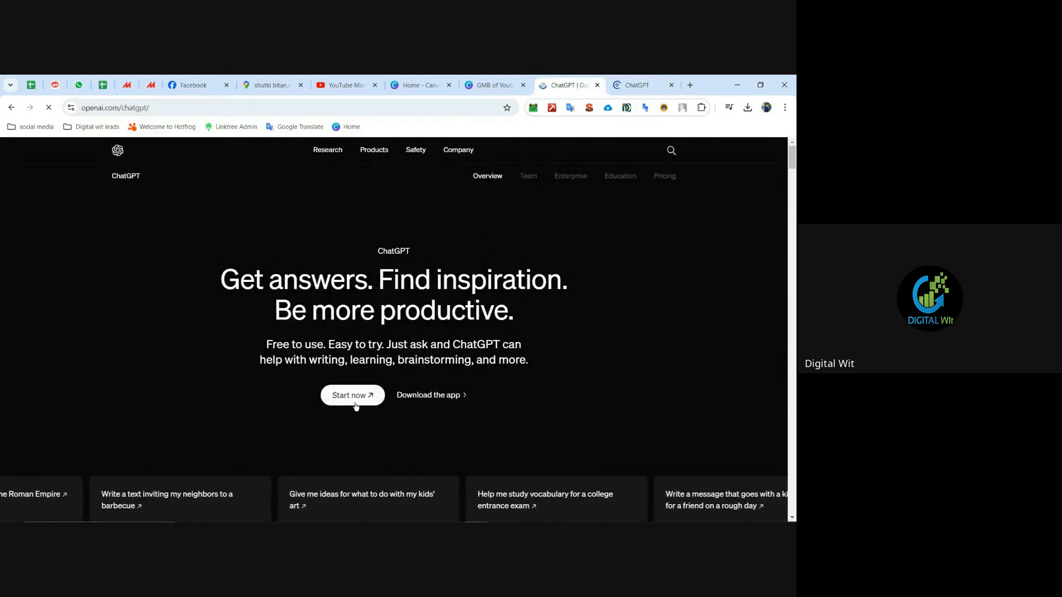
pyautogui.click(653, 89)
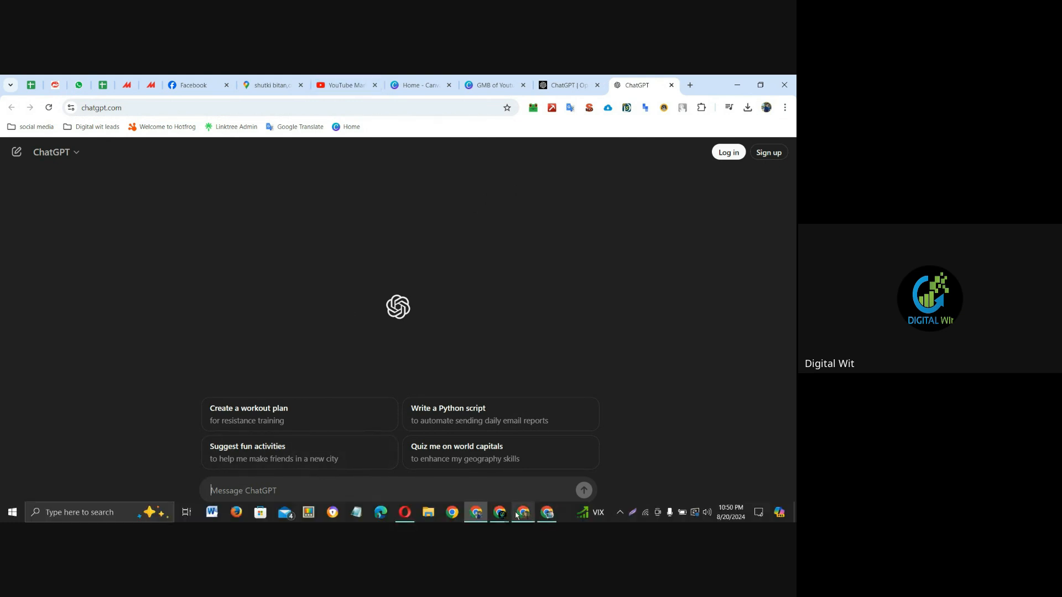
# Step: Return to the Digitalwit.academy update post and look over its photo, description and optional button fields
pyautogui.click(524, 514)
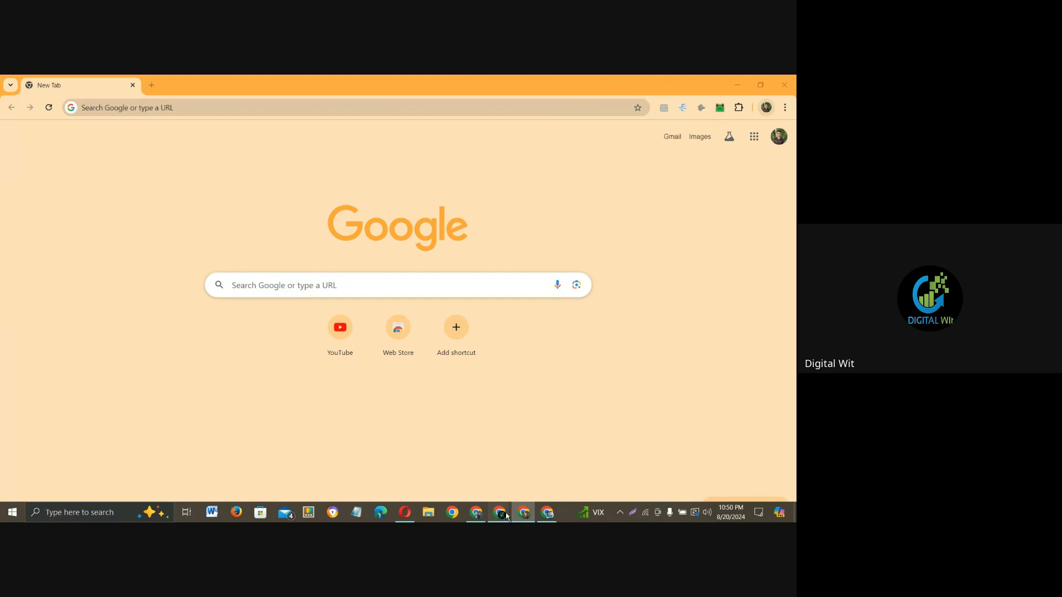
pyautogui.click(544, 513)
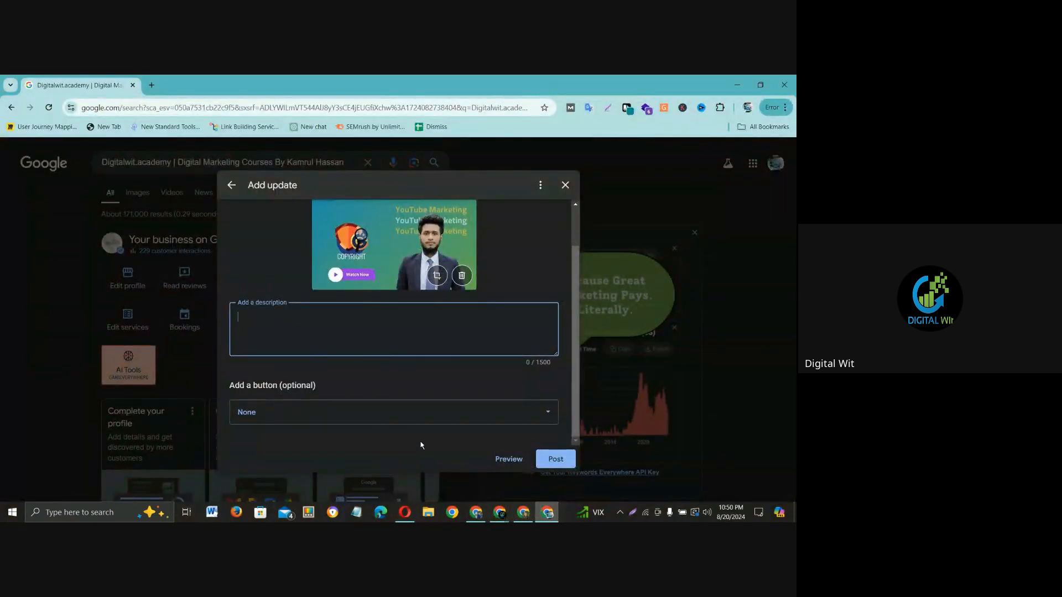
pyautogui.scroll(2, 377, 285)
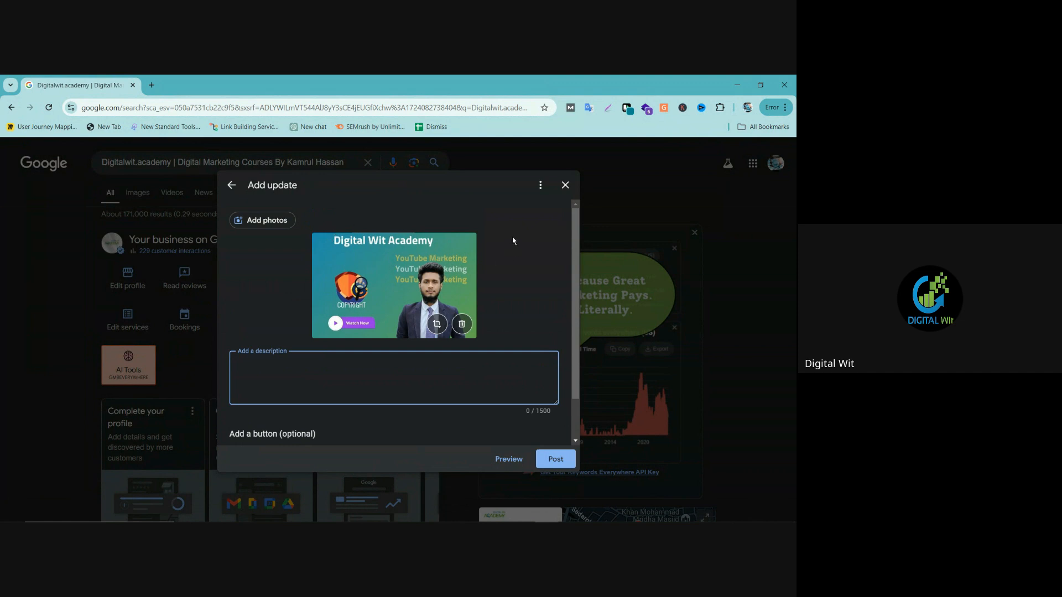
pyautogui.scroll(-2, 505, 237)
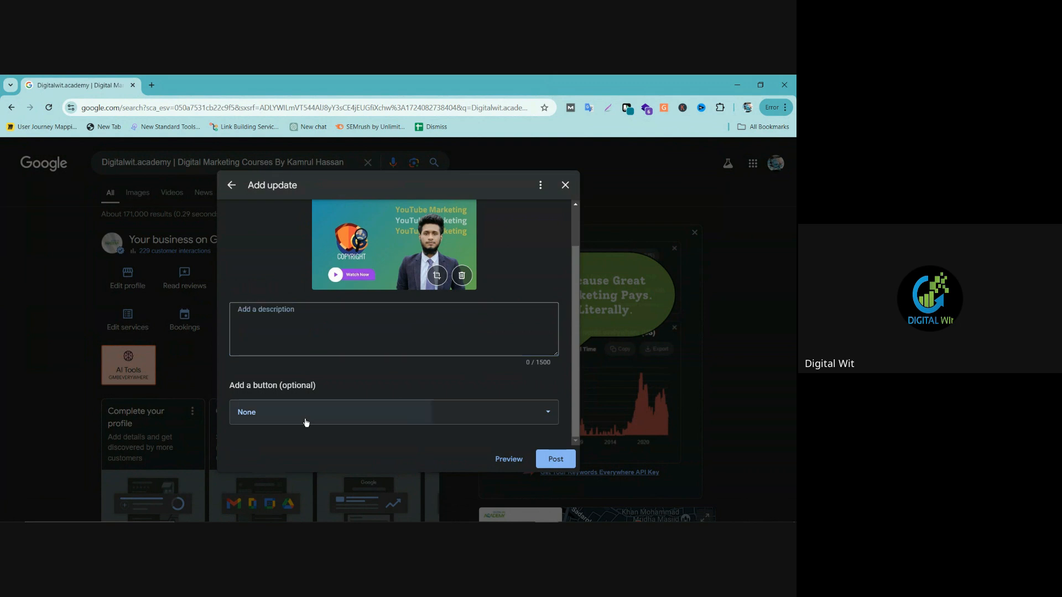
pyautogui.click(304, 420)
pyautogui.click(284, 419)
pyautogui.scroll(3, 339, 362)
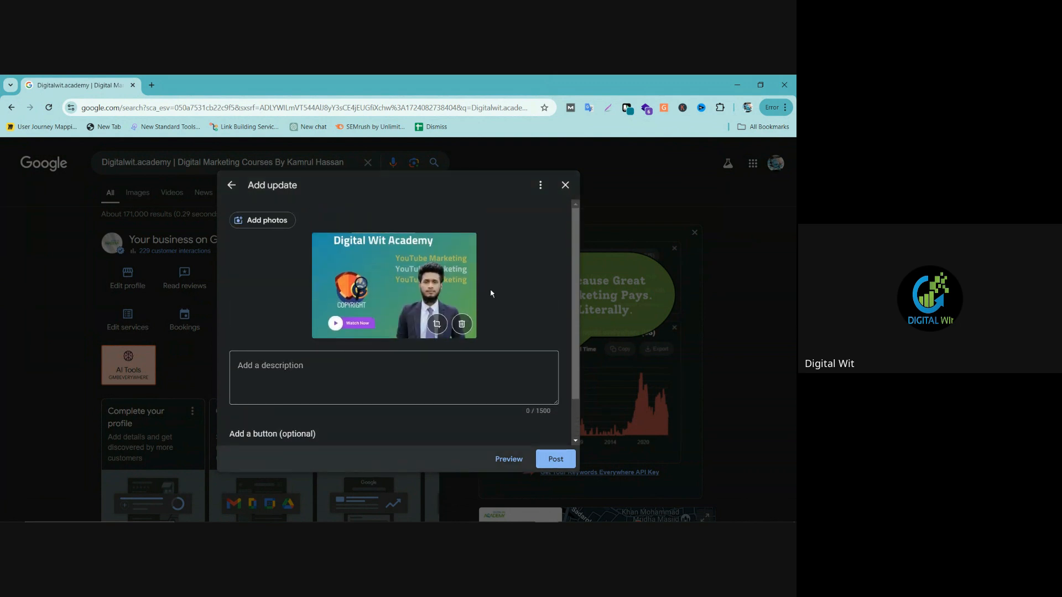
pyautogui.click(256, 392)
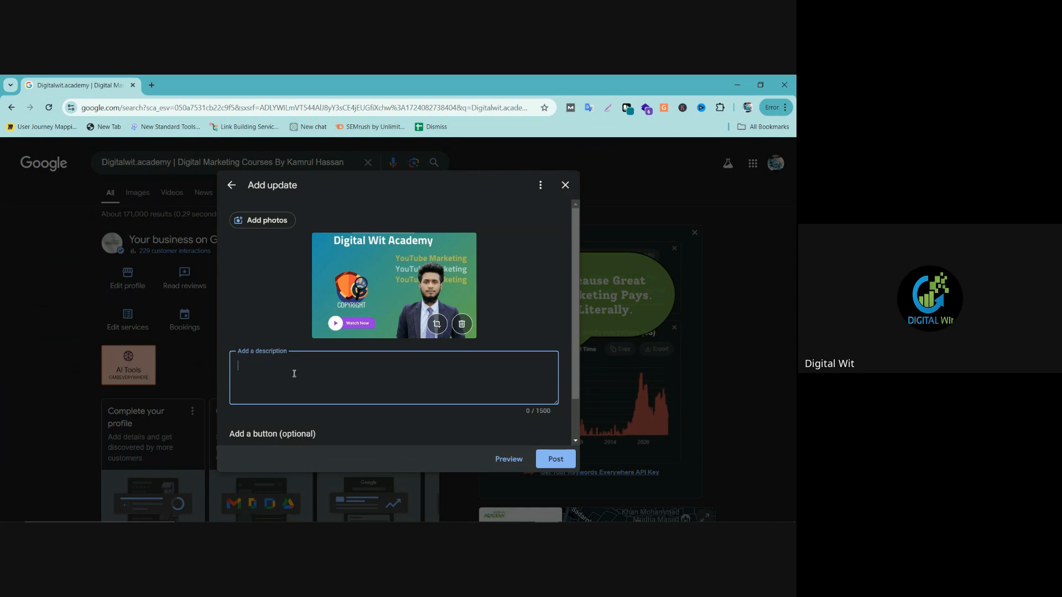
# Step: Switch to the YouTube video page in the other browser window and copy the video's share link
pyautogui.click(523, 516)
pyautogui.click(479, 516)
pyautogui.click(343, 84)
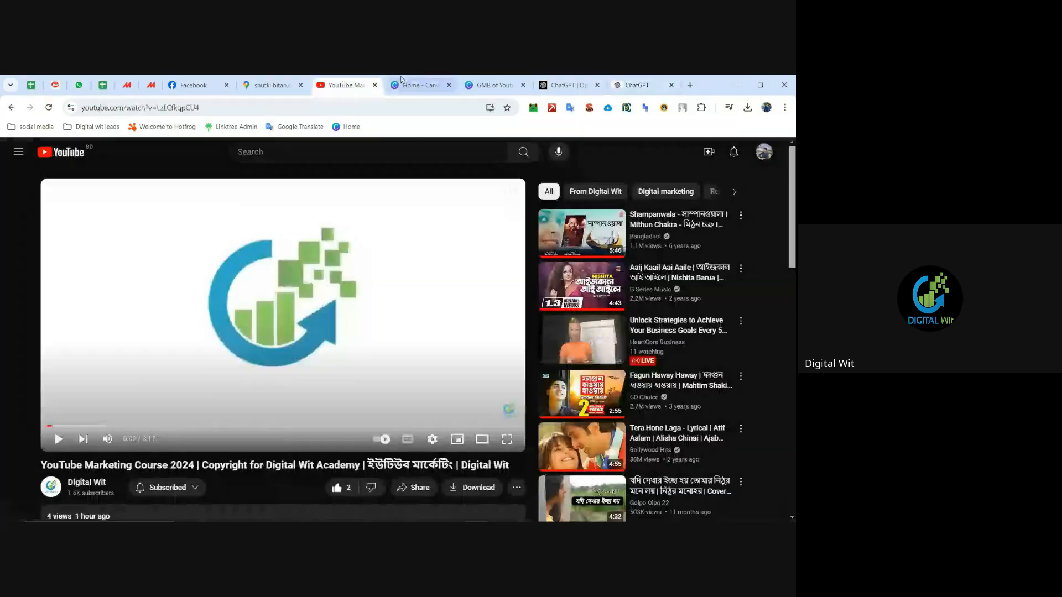
pyautogui.scroll(-1, 298, 353)
pyautogui.click(413, 436)
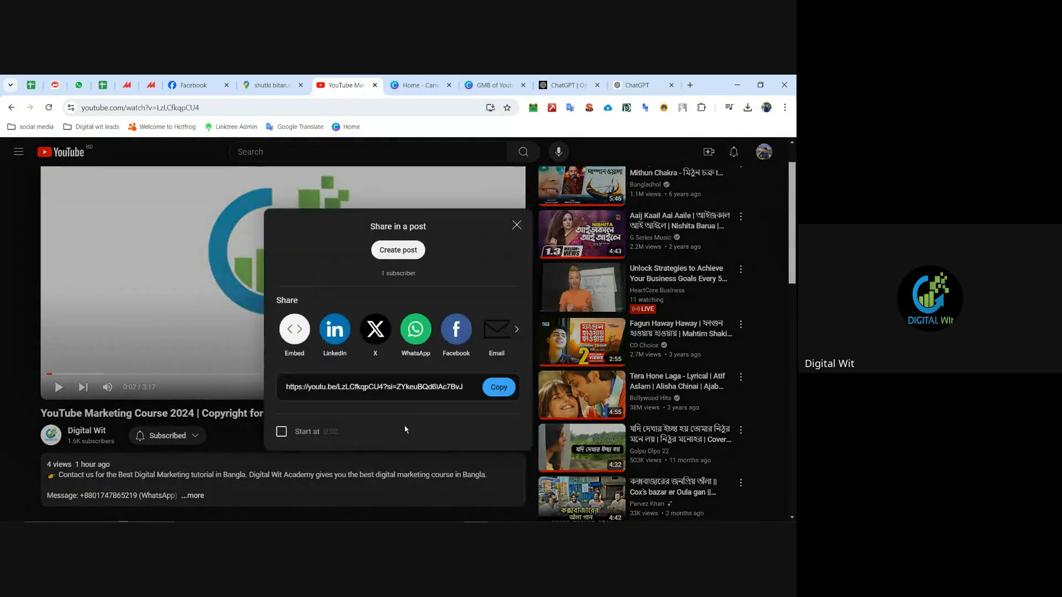
pyautogui.click(496, 388)
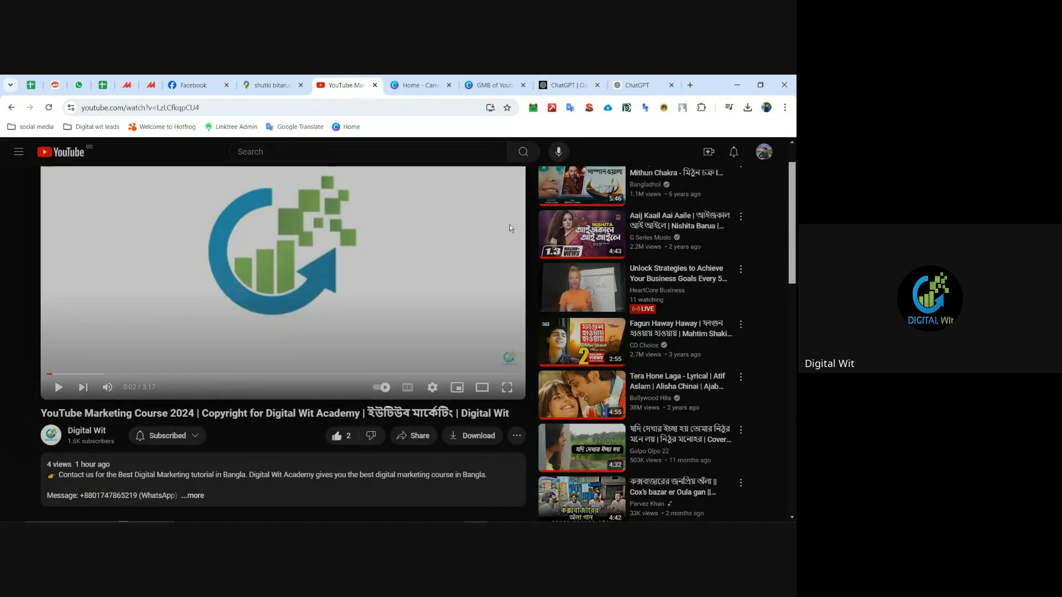
pyautogui.click(517, 225)
# Step: Copy the full title of the YouTube Marketing Course 2024 video below the player
pyautogui.scroll(1, 51, 410)
pyautogui.scroll(-1, 51, 410)
pyautogui.moveTo(42, 412); pyautogui.dragTo(510, 411)
pyautogui.rightClick(510, 411)
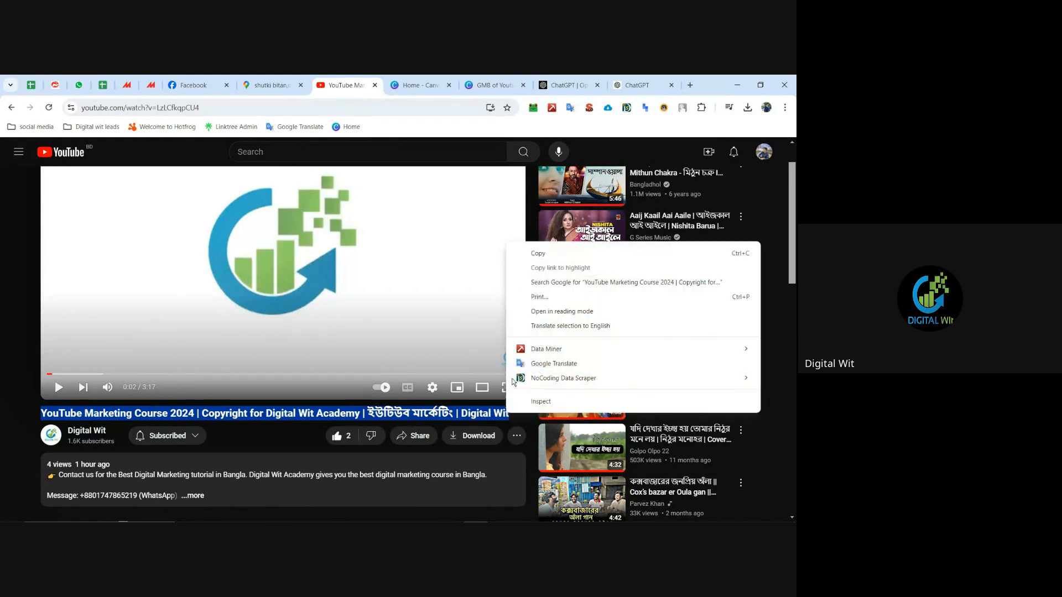
pyautogui.click(539, 250)
pyautogui.scroll(1, 165, 404)
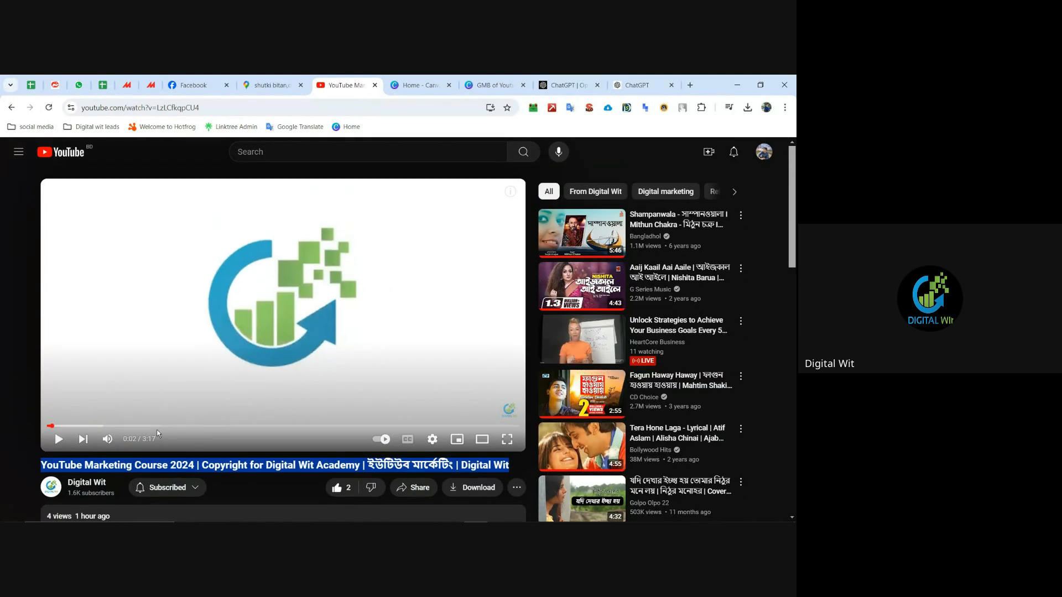
pyautogui.scroll(-1, 316, 325)
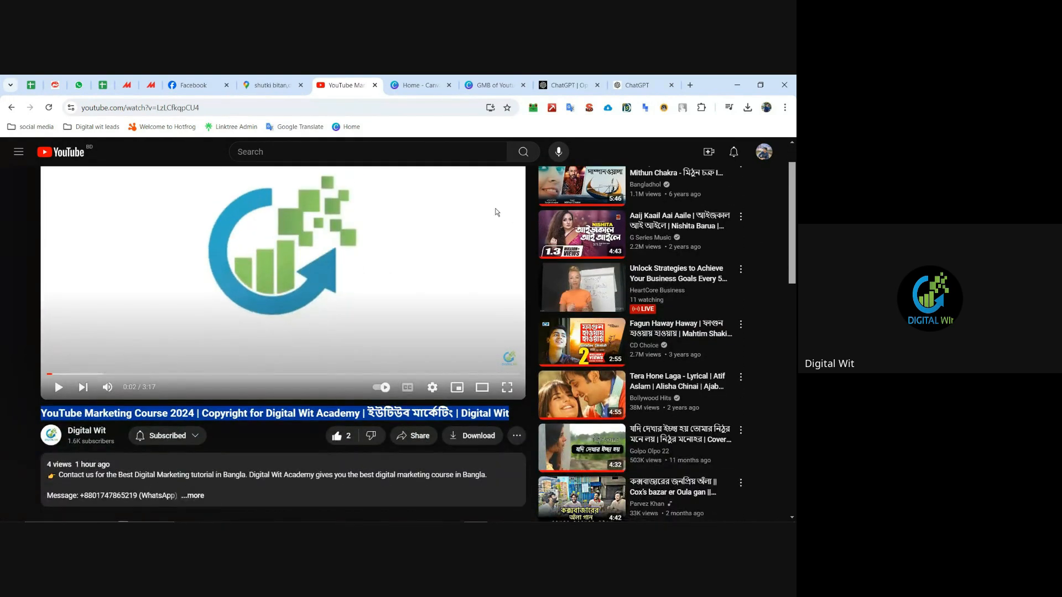
# Step: Go to ChatGPT and begin a prompt with "write a copywrting about"
pyautogui.click(631, 84)
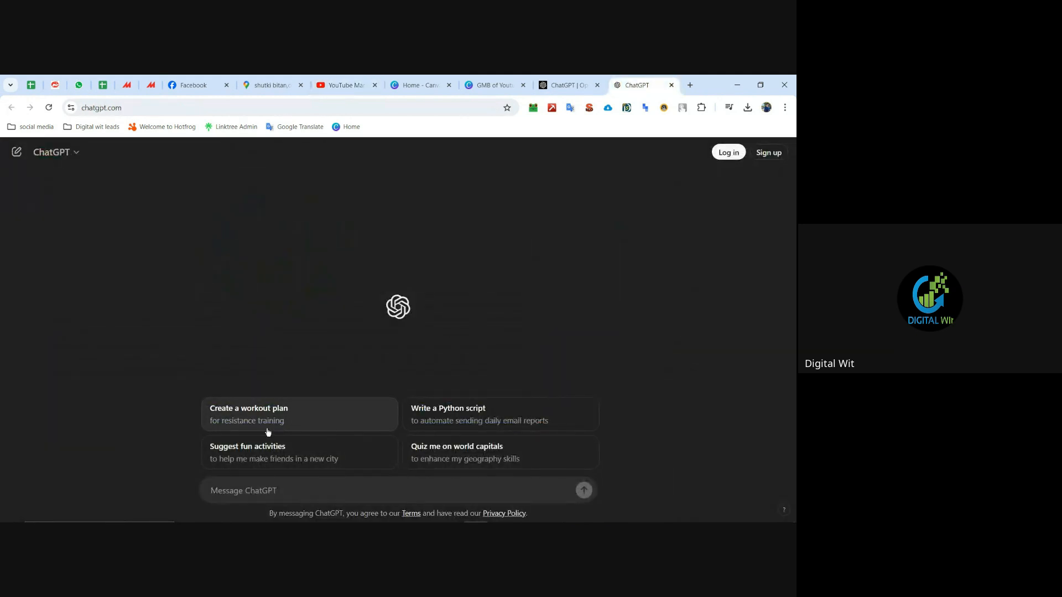
pyautogui.write('write a')
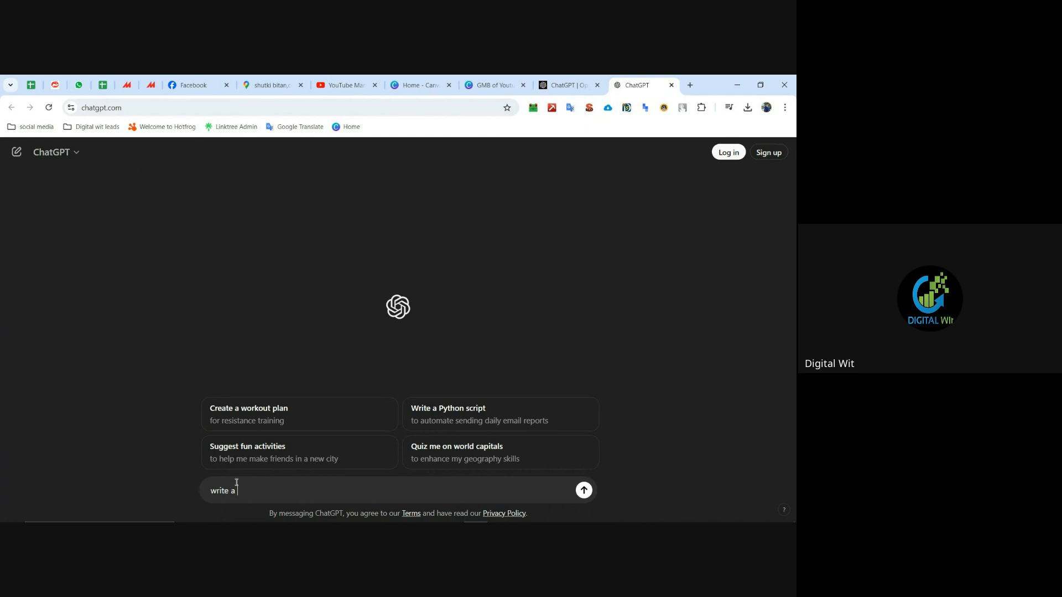
pyautogui.write('copywrting about')
pyautogui.press('BackSpace')
pyautogui.press('BackSpace')
pyautogui.press('BackSpace')
pyautogui.press('BackSpace')
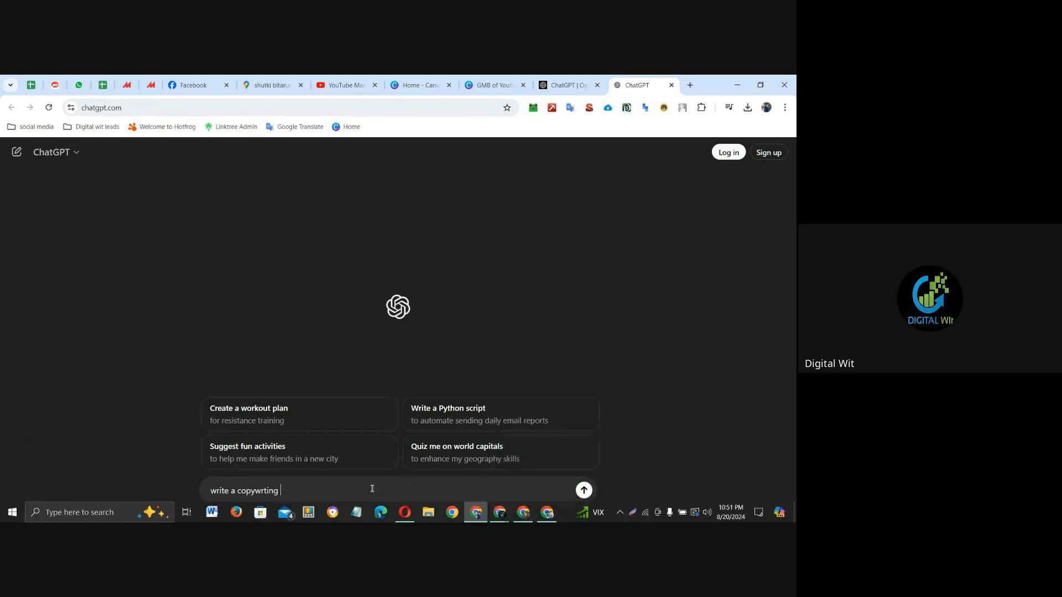
pyautogui.press('super+s')
pyautogui.write('about')
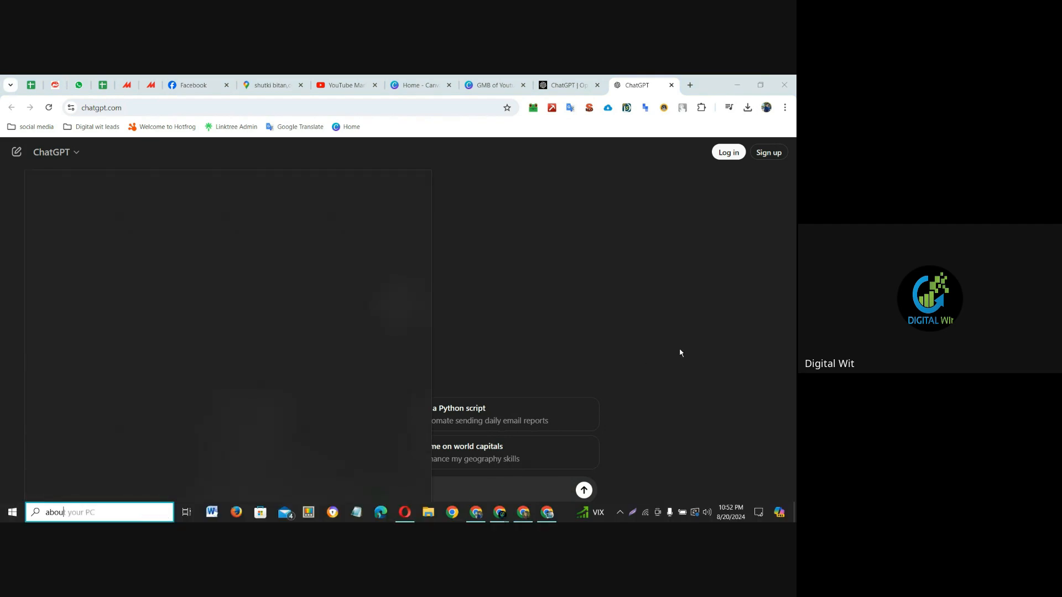
pyautogui.click(376, 481)
pyautogui.write('about')
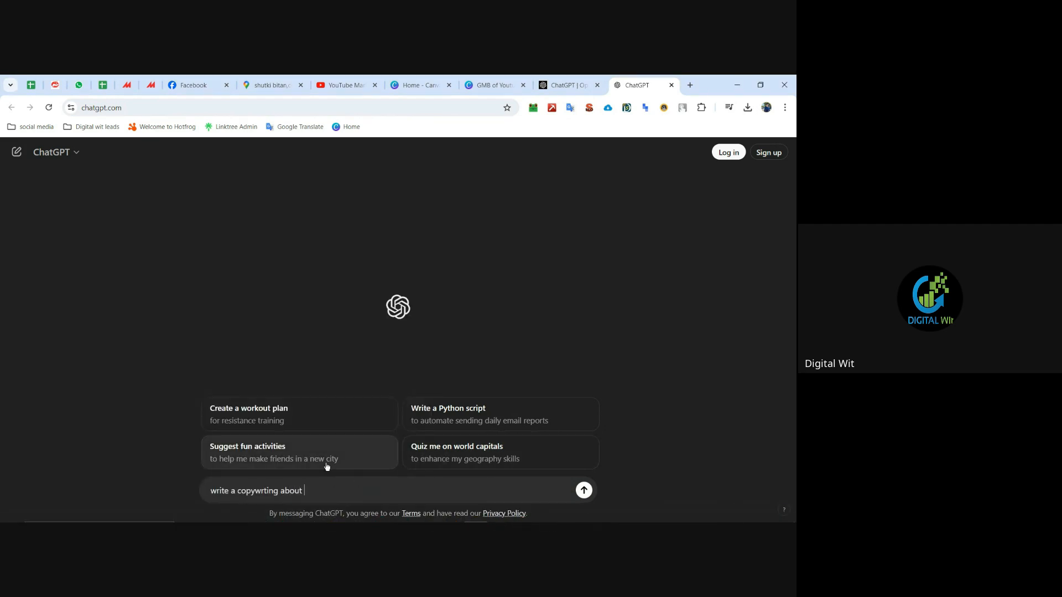
# Step: Add the copied YouTube video title from the clipboard history to the end of the ChatGPT prompt
pyautogui.press('super+v')
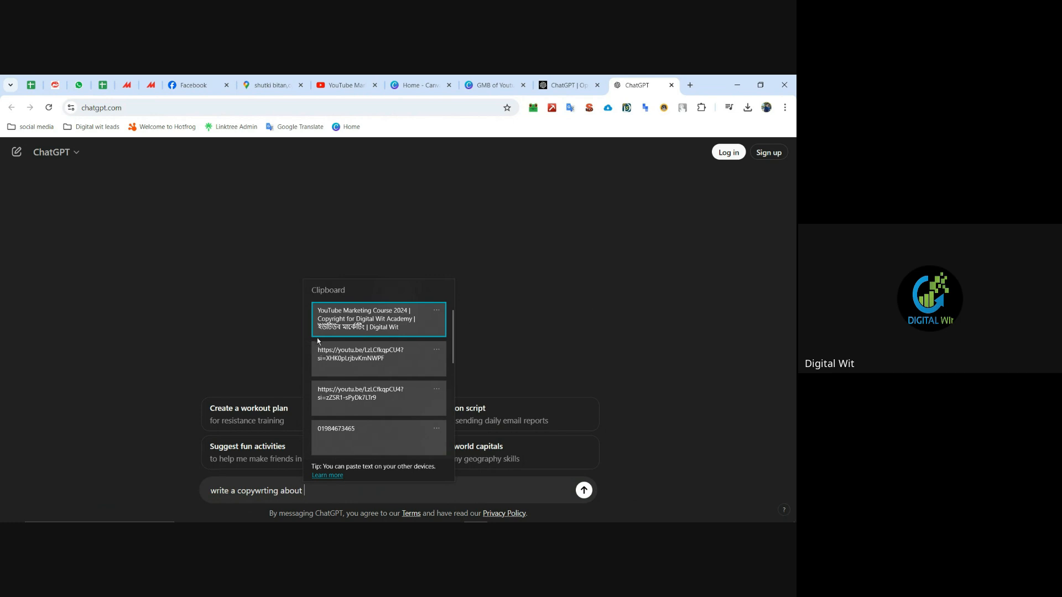
pyautogui.click(393, 309)
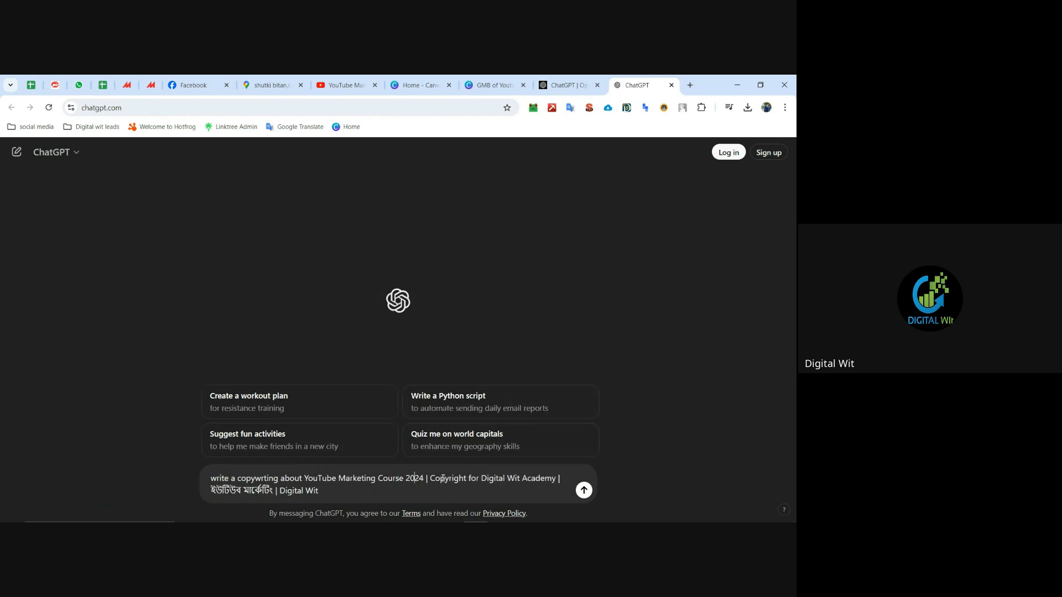
pyautogui.moveTo(469, 485); pyautogui.dragTo(486, 479)
pyautogui.click(498, 483)
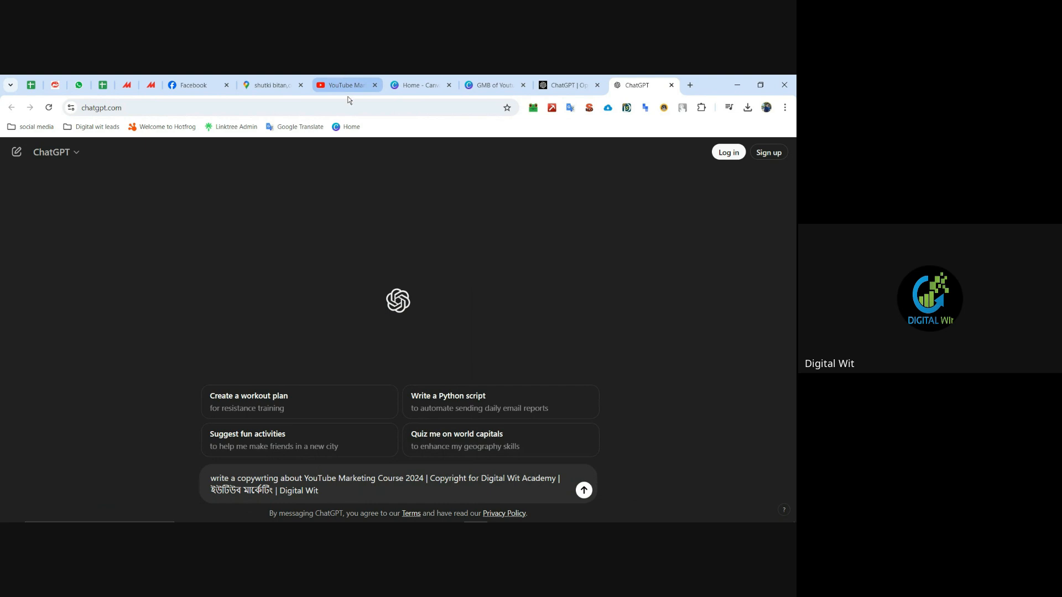
pyautogui.moveTo(432, 482); pyautogui.dragTo(468, 474)
pyautogui.click(497, 478)
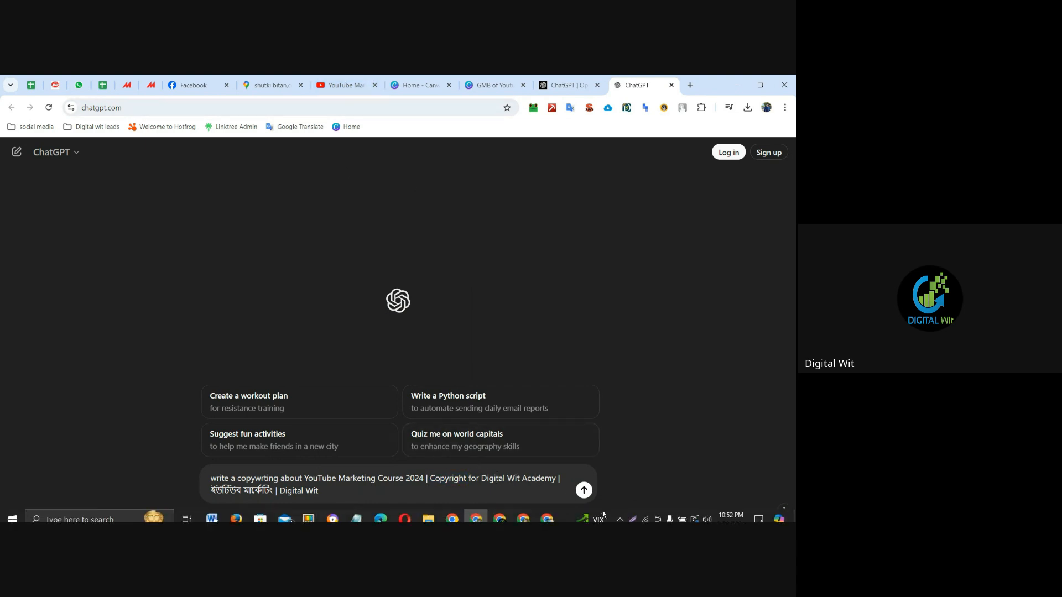
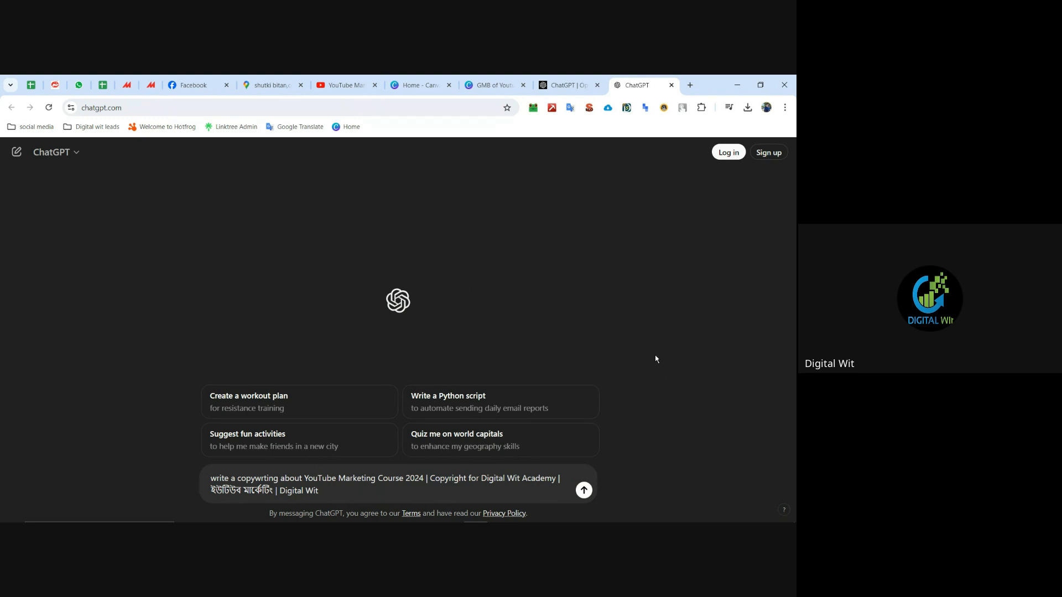
# Step: Return to the YouTube video page and look over its title and description
pyautogui.click(343, 85)
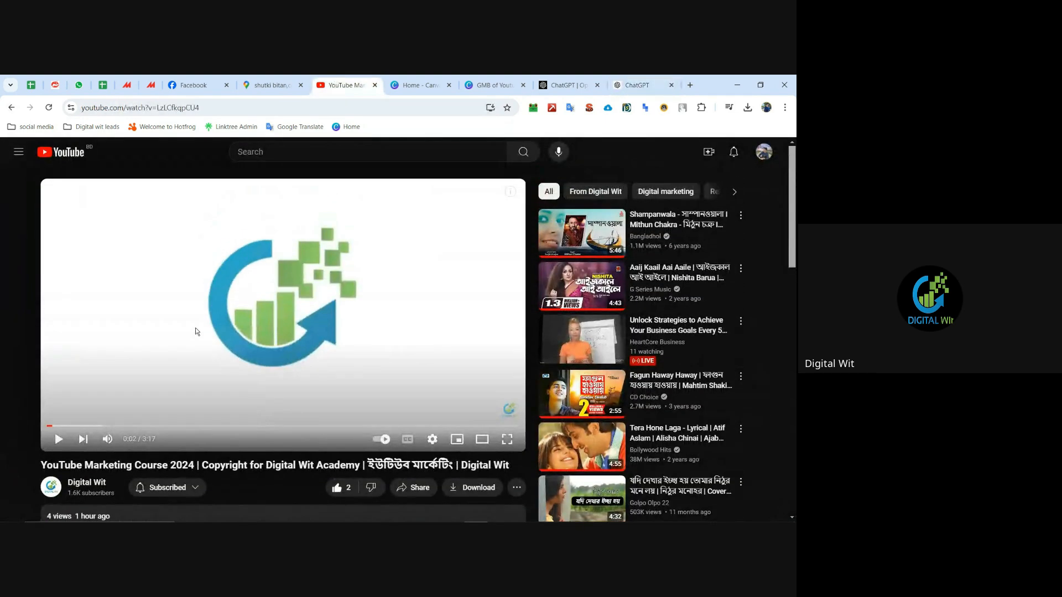
pyautogui.scroll(-1, 231, 300)
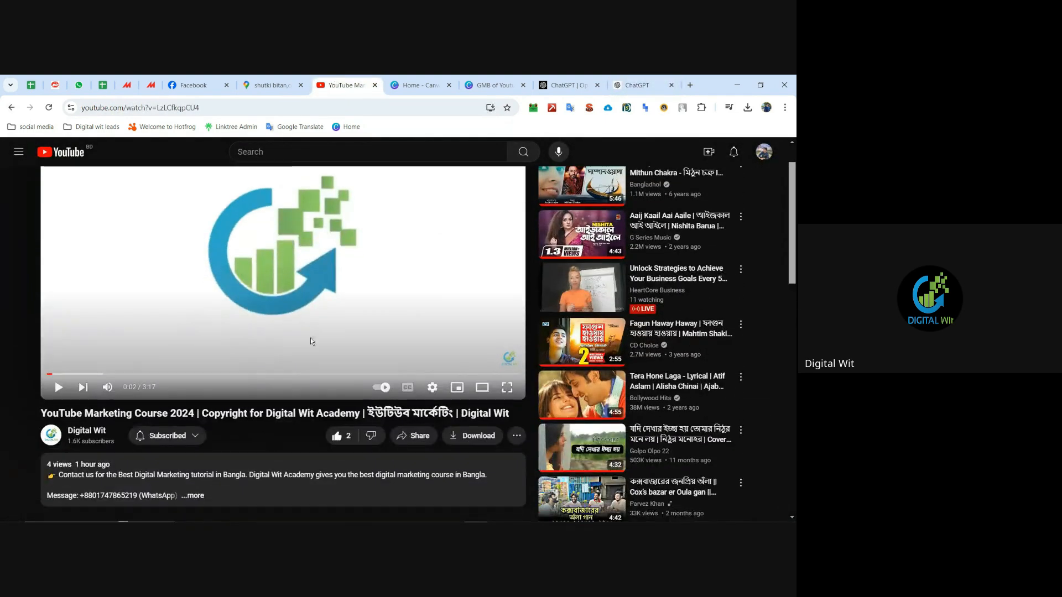
pyautogui.moveTo(444, 512)
pyautogui.scroll(1, 409, 391)
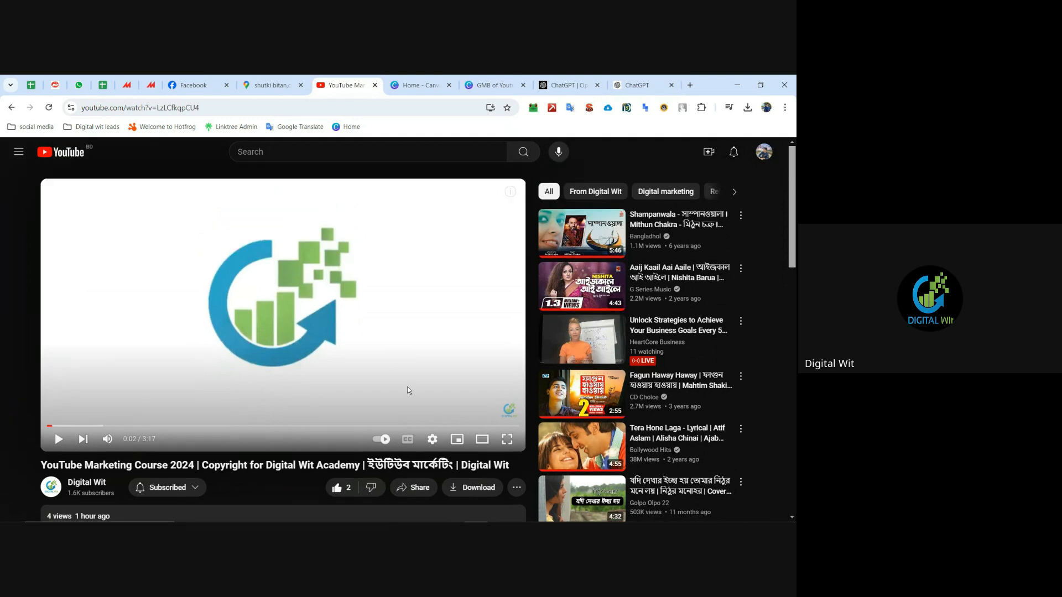
# Step: Send the prompt about the YouTube Marketing Course 2024 to ChatGPT and read through the generated copy
pyautogui.click(639, 85)
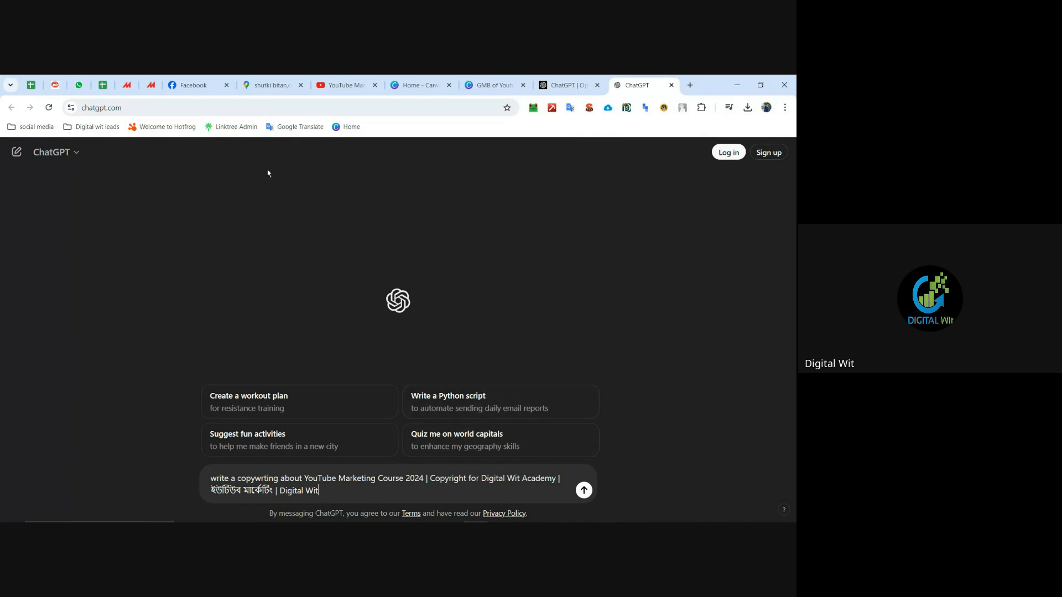
pyautogui.click(585, 490)
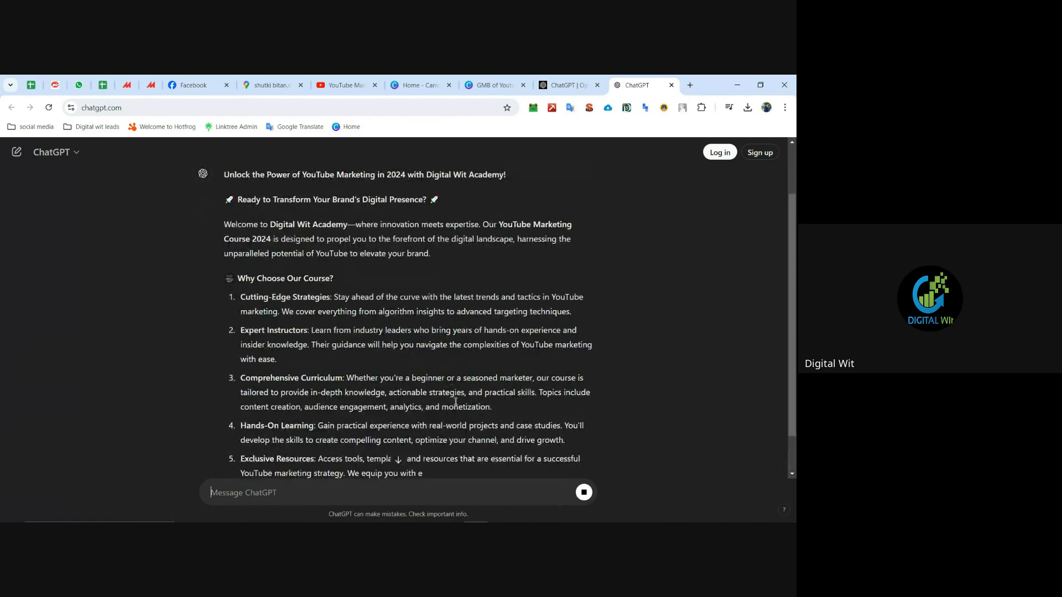
pyautogui.scroll(1, 419, 327)
pyautogui.scroll(-5, 387, 304)
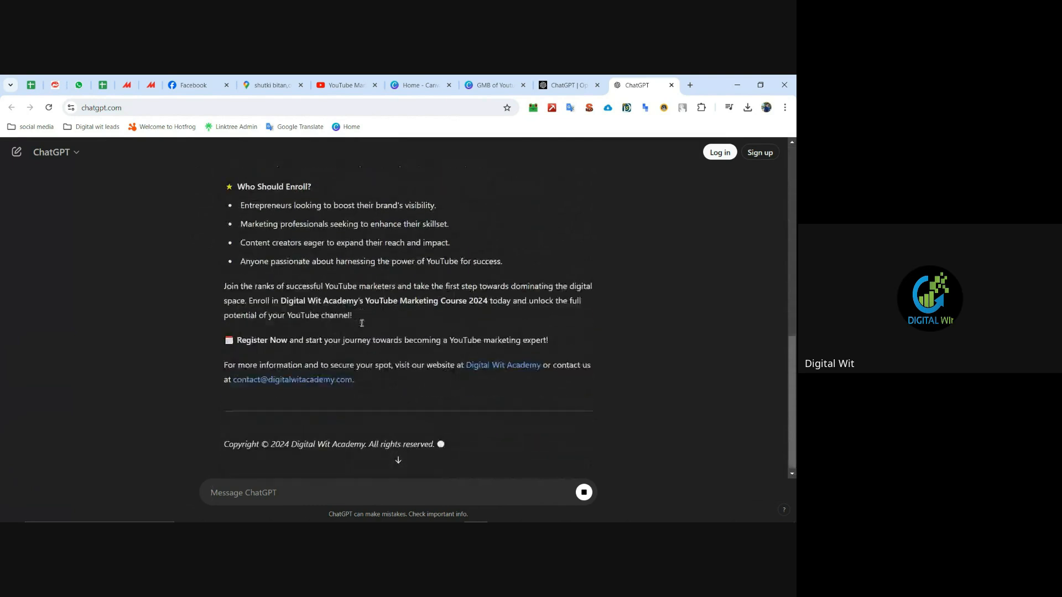
pyautogui.scroll(10, 349, 310)
pyautogui.scroll(-12, 354, 293)
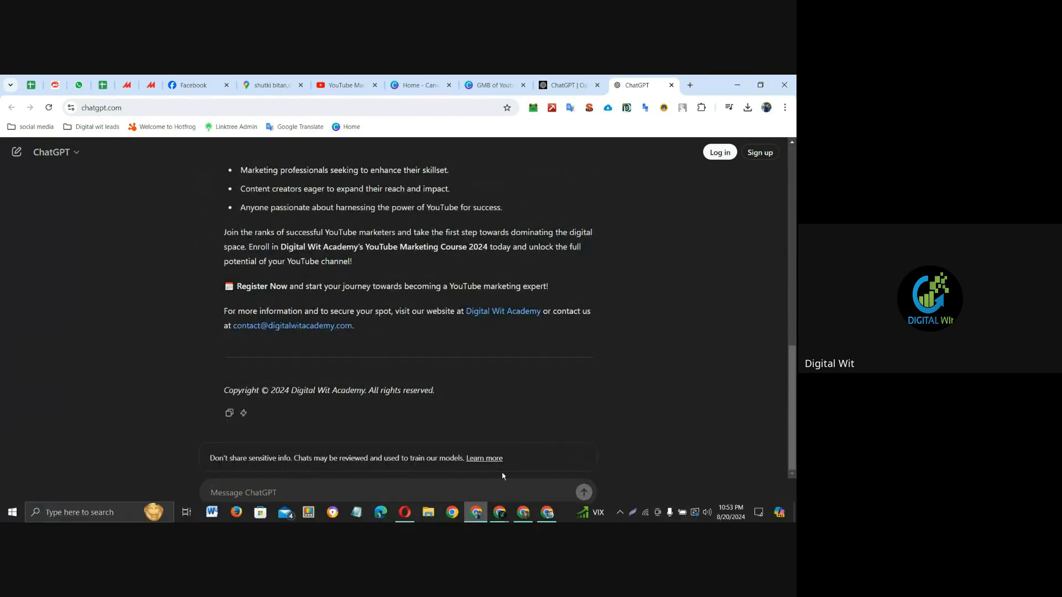
pyautogui.scroll(12, 370, 278)
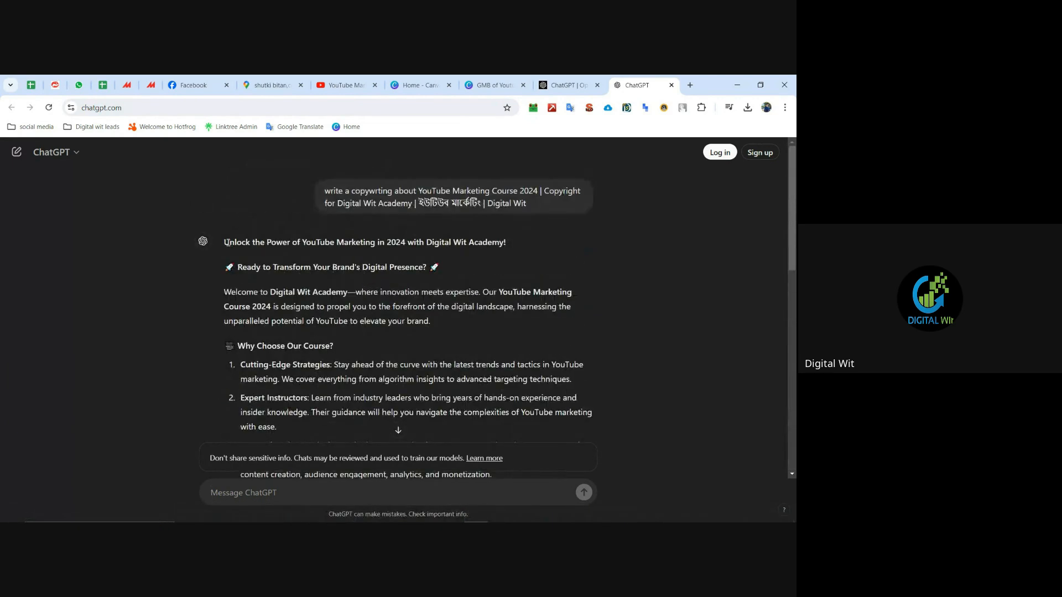
# Step: Copy ChatGPT's text from its headline through the contact line and paste it into the update post's description
pyautogui.moveTo(224, 243); pyautogui.dragTo(377, 333)
pyautogui.rightClick(327, 291)
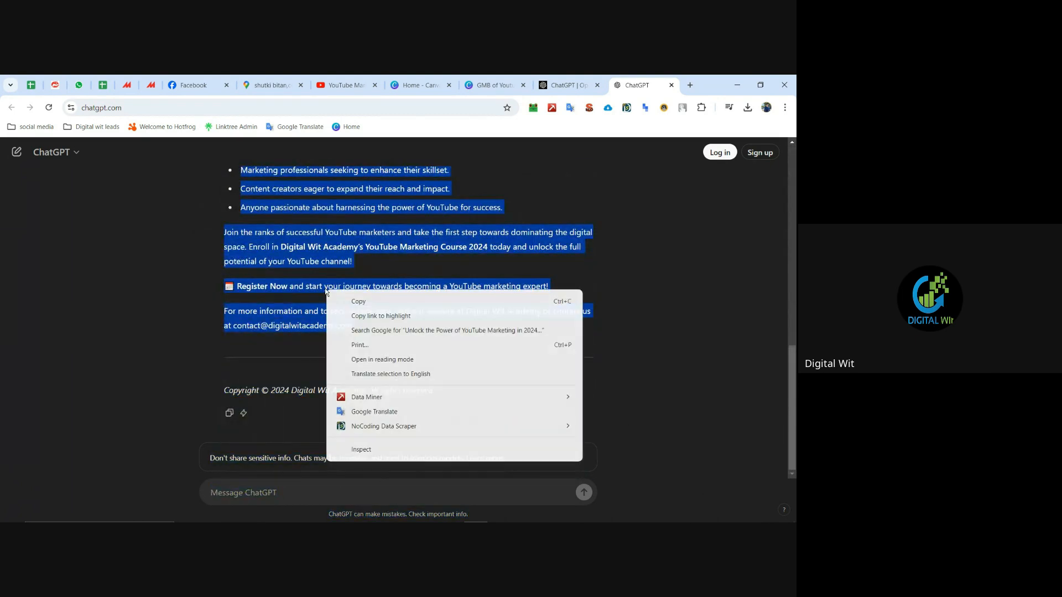
pyautogui.click(350, 302)
pyautogui.click(547, 512)
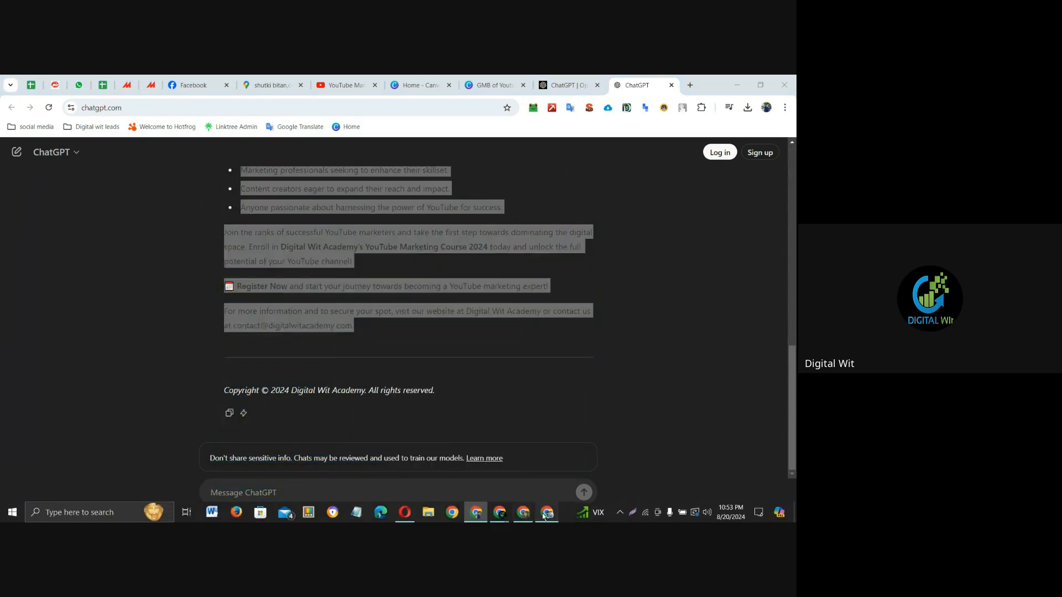
pyautogui.hotkey('ctrl', 'v')
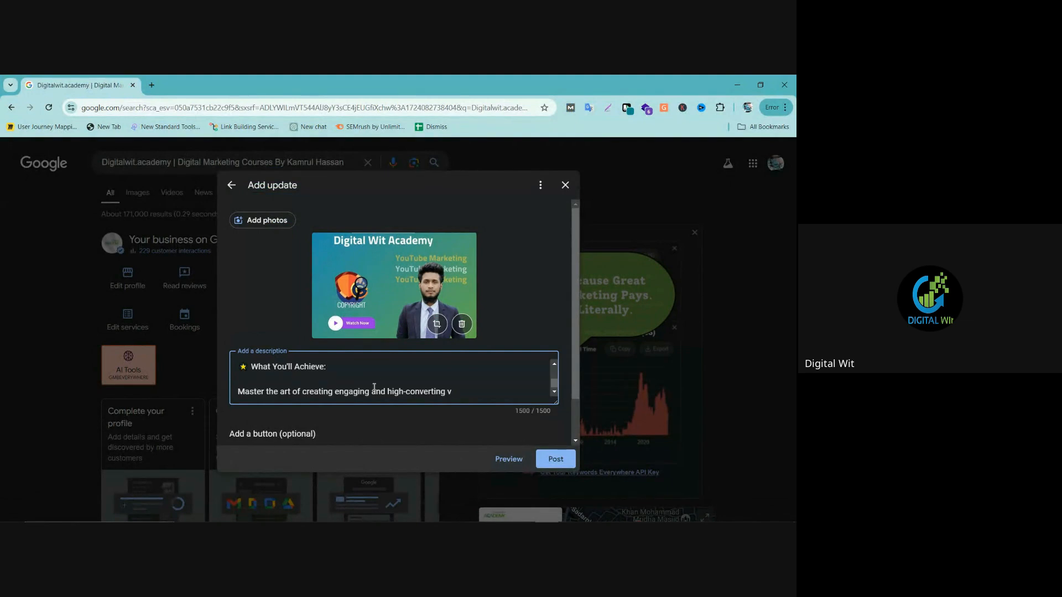
pyautogui.scroll(-1, 469, 372)
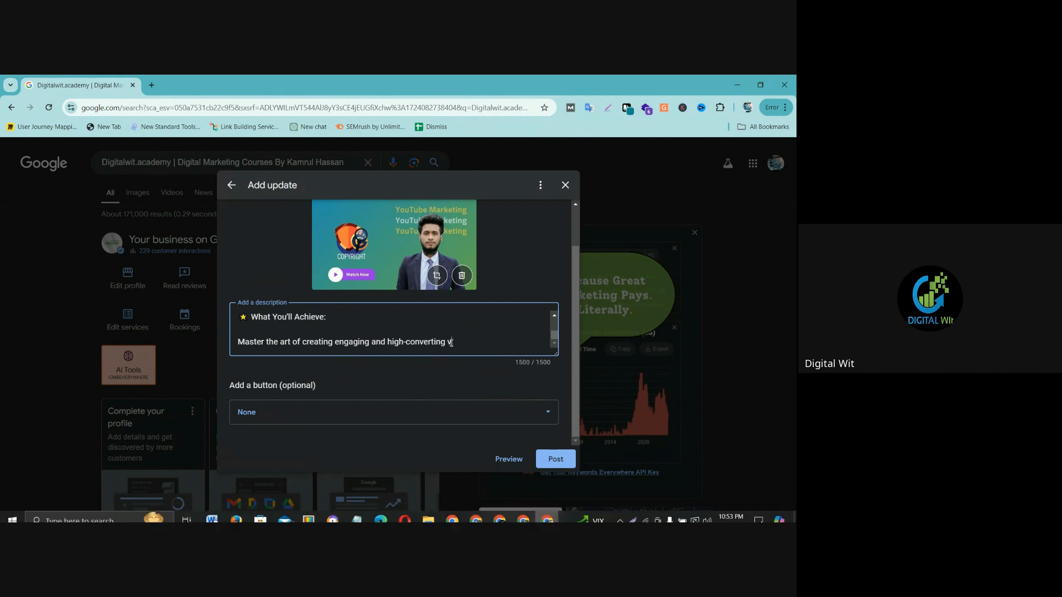
# Step: Compare the end of the pasted description with the "What You'll Achieve" and "Who Should Enroll?" sections of ChatGPT's text
pyautogui.moveTo(435, 342); pyautogui.dragTo(452, 342)
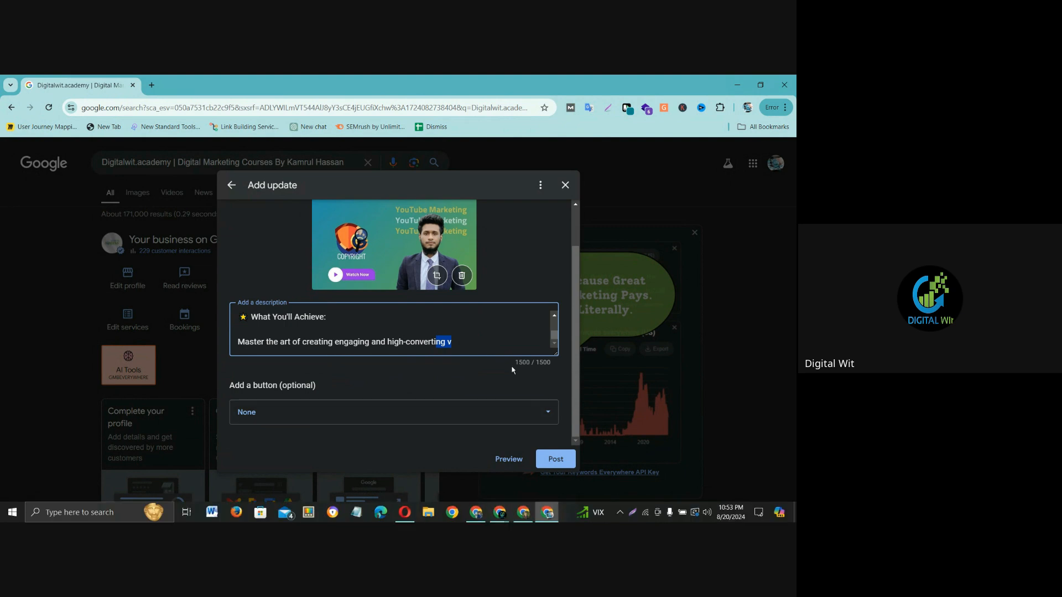
pyautogui.click(476, 512)
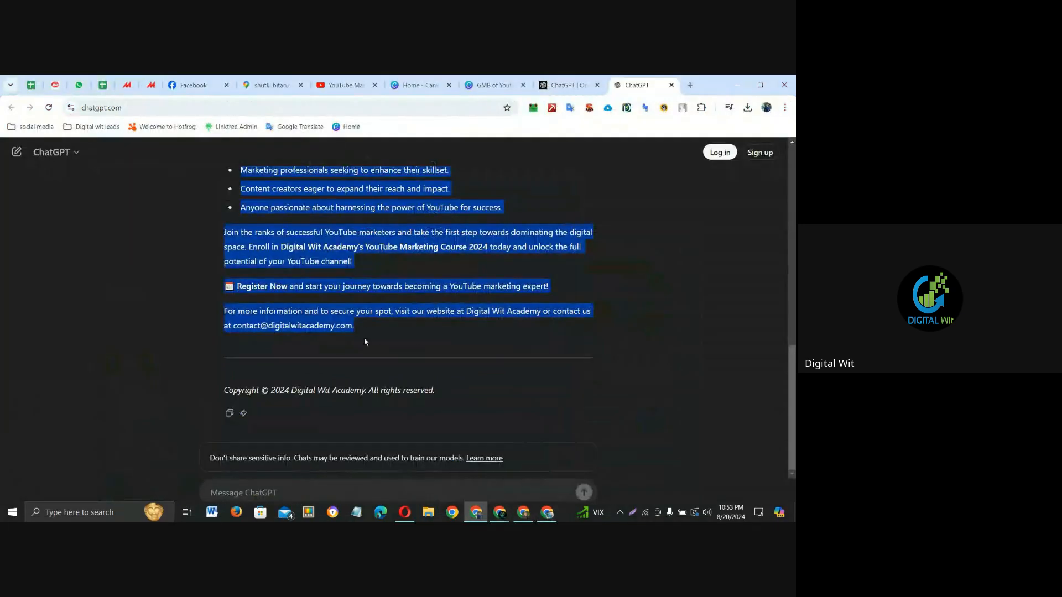
pyautogui.scroll(2, 354, 321)
pyautogui.click(367, 289)
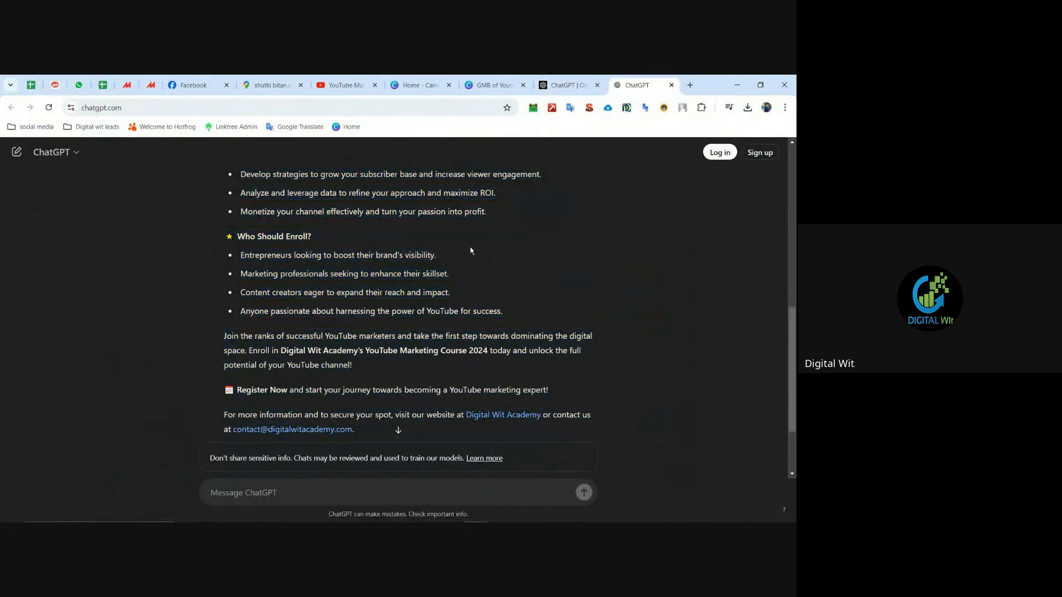
pyautogui.click(547, 513)
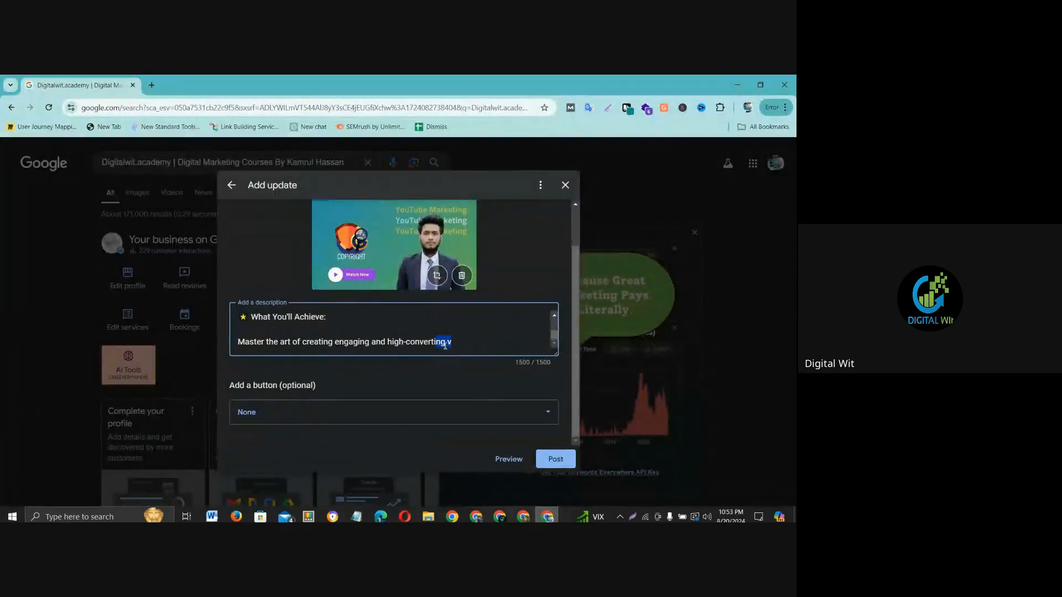
pyautogui.click(476, 512)
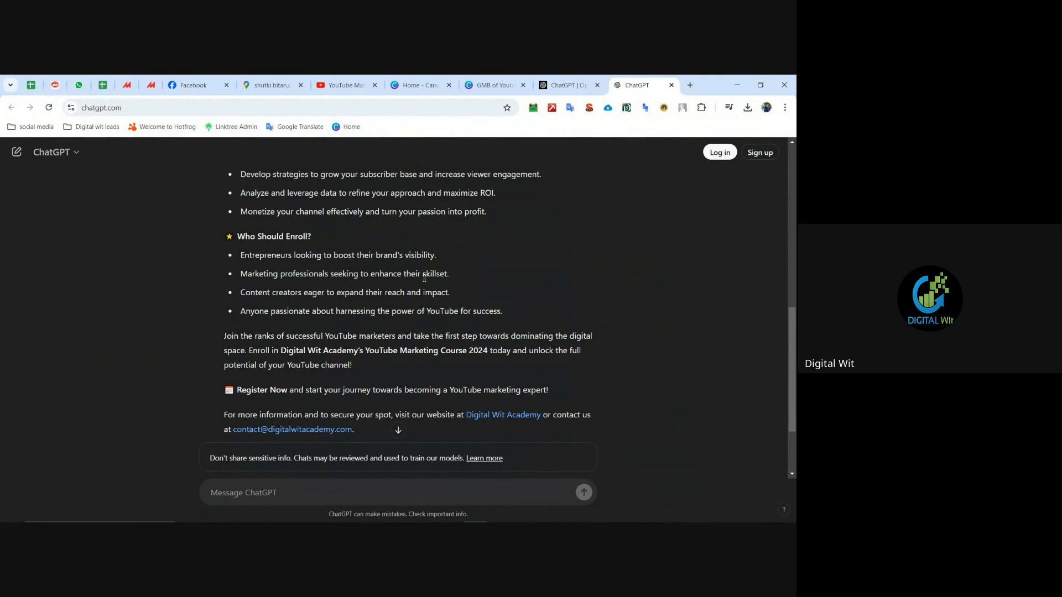
pyautogui.moveTo(242, 250); pyautogui.dragTo(466, 274)
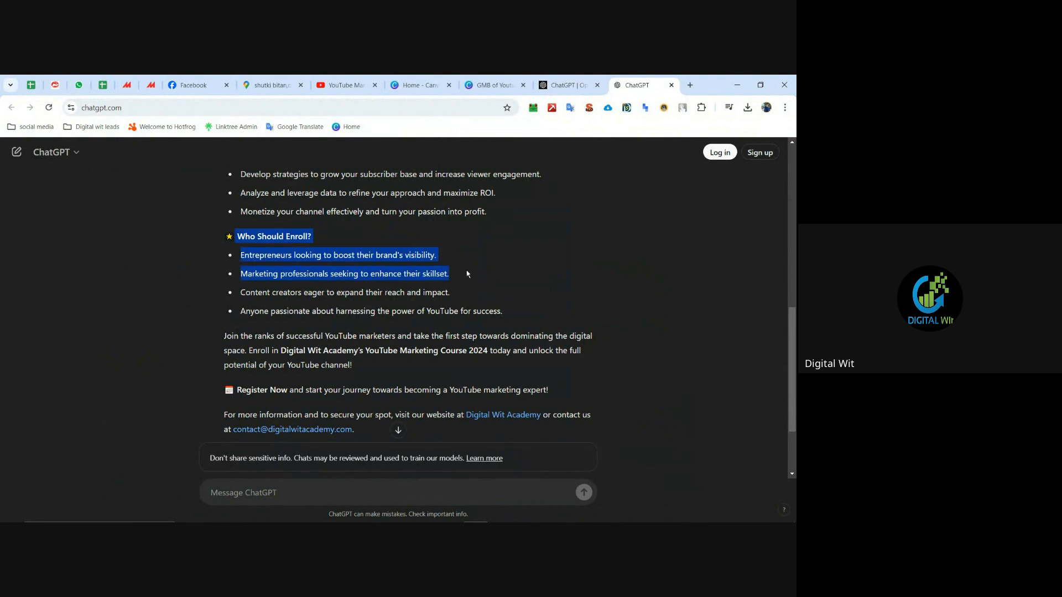
pyautogui.scroll(6, 487, 277)
pyautogui.scroll(-3, 282, 241)
pyautogui.click(253, 257)
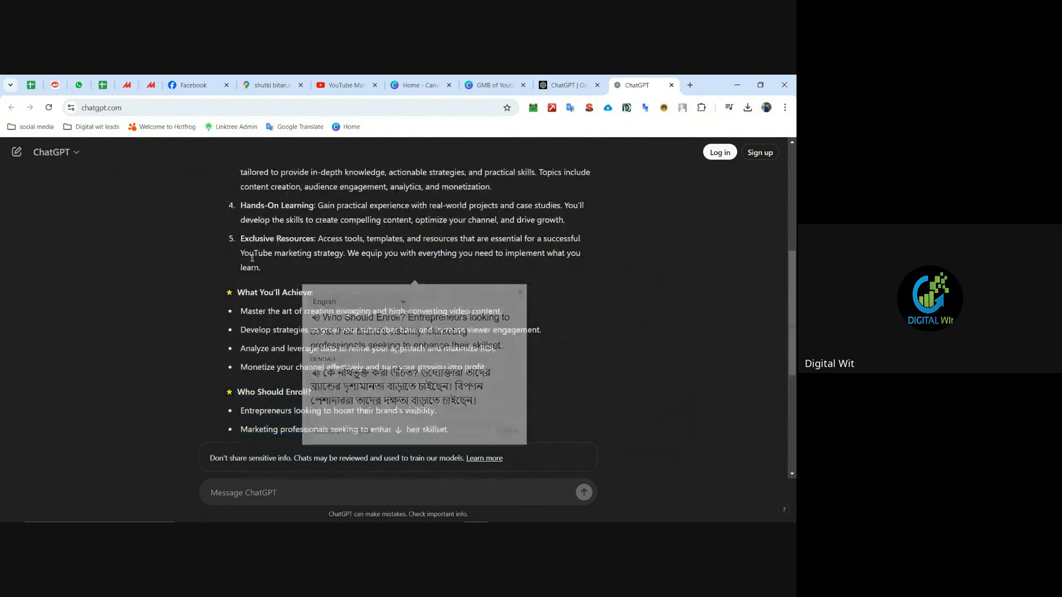
# Step: Examine which part of ChatGPT's text, from "What You'll Achieve" through the closing contact lines, did not fit in the post description
pyautogui.moveTo(453, 311); pyautogui.dragTo(244, 187)
pyautogui.scroll(-1, 505, 313)
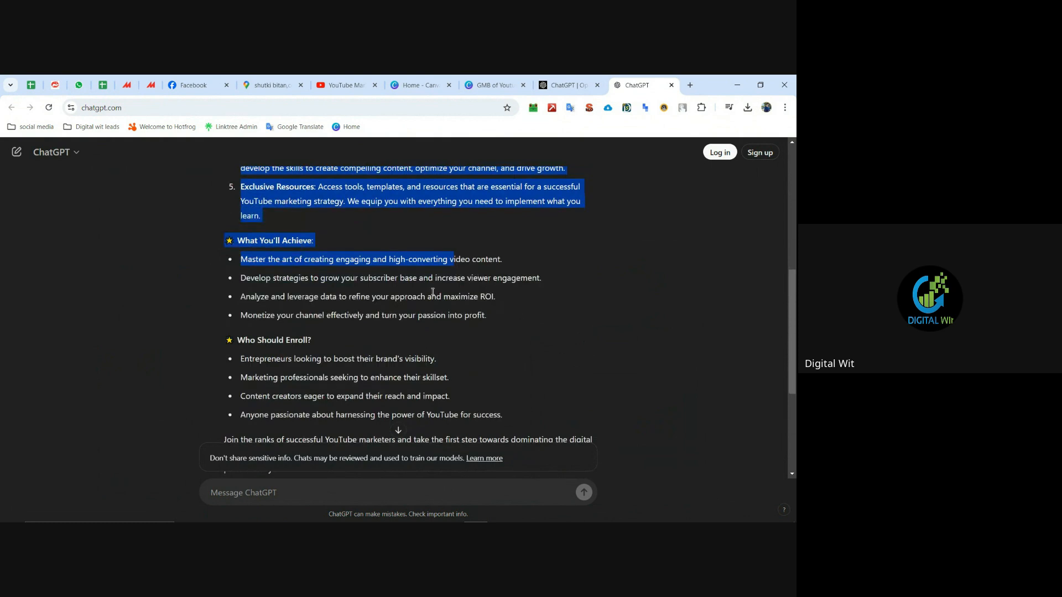
pyautogui.click(458, 260)
pyautogui.doubleClick(482, 259)
pyautogui.click(476, 243)
pyautogui.click(265, 282)
pyautogui.moveTo(255, 281); pyautogui.dragTo(592, 441)
pyautogui.click(402, 293)
pyautogui.click(434, 287)
pyautogui.scroll(-3, 339, 256)
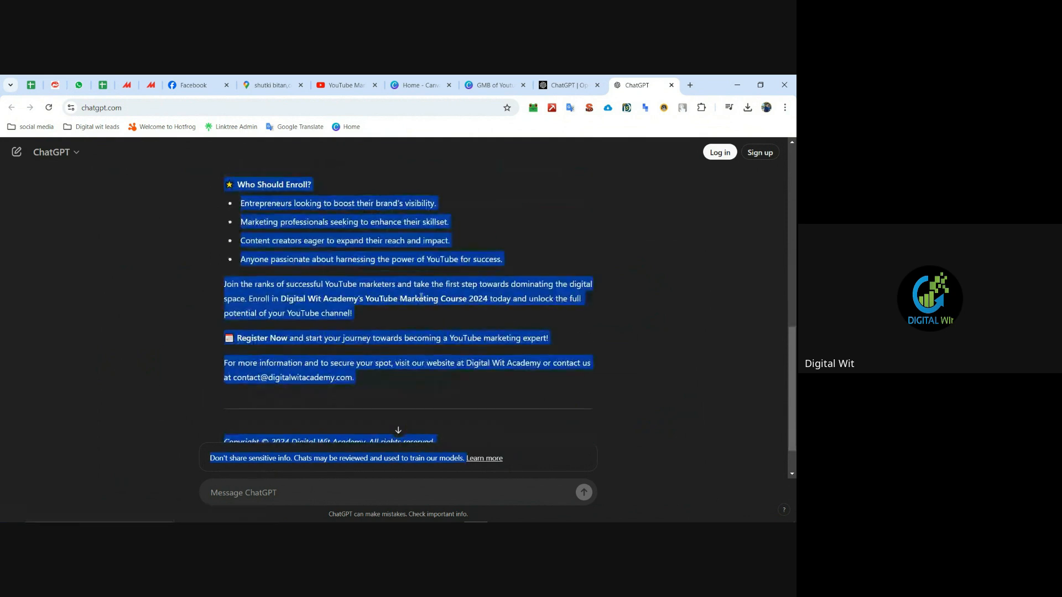
pyautogui.click(356, 259)
pyautogui.scroll(10, 357, 259)
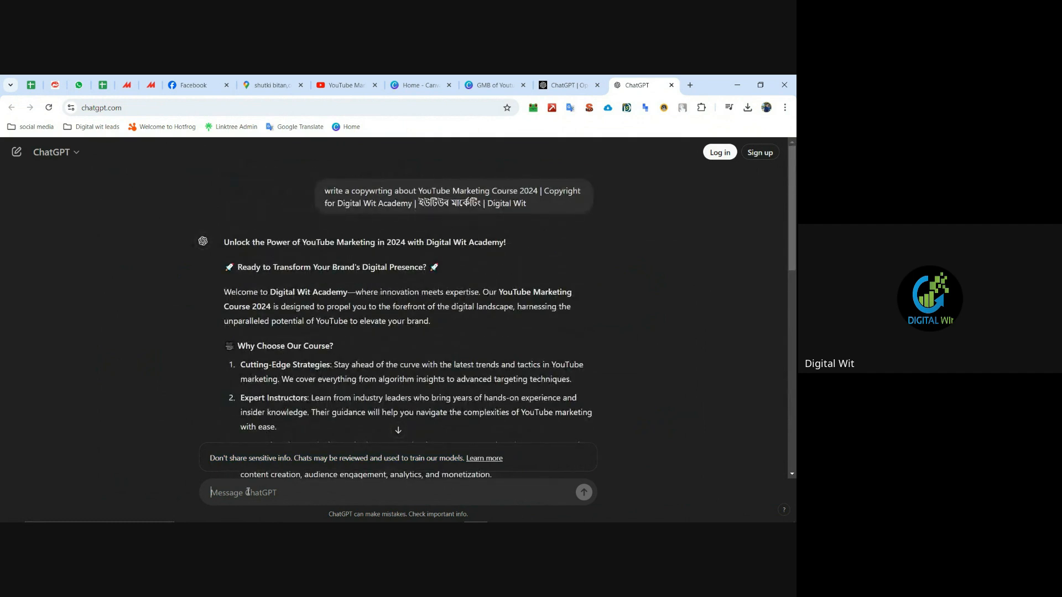
# Step: Copy the earlier YouTube Marketing Course 2024 prompt and paste it into the ChatGPT message box
pyautogui.moveTo(341, 196); pyautogui.dragTo(546, 206)
pyautogui.rightClick(490, 201)
pyautogui.click(509, 210)
pyautogui.click(261, 494)
pyautogui.hotkey('ctrl', 'v')
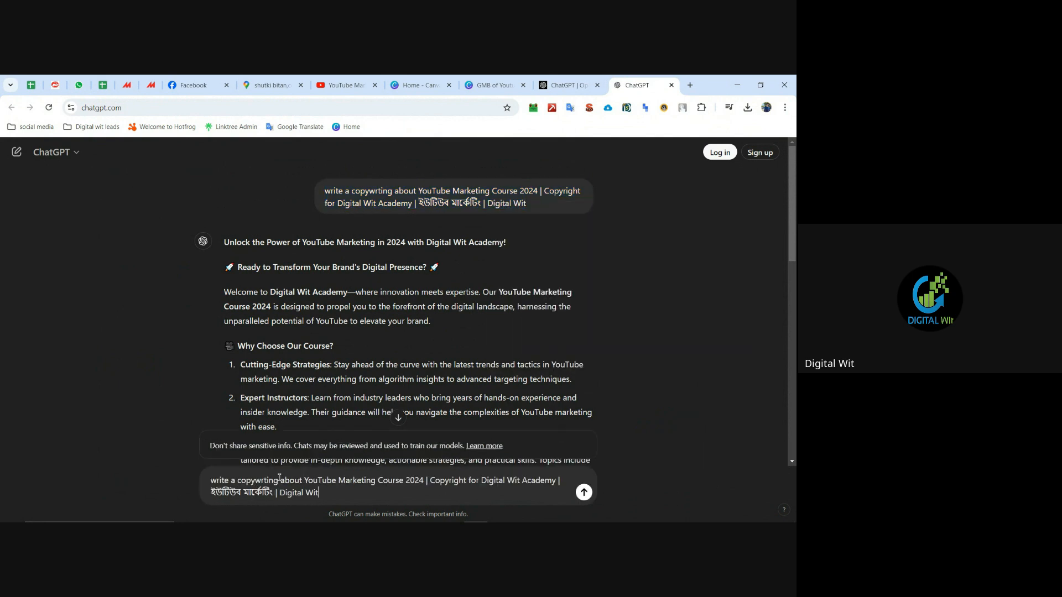
# Step: Add "1450 character" before "about YouTube Marketing Course 2024" in the prompt and send it to ChatGPT
pyautogui.click(235, 482)
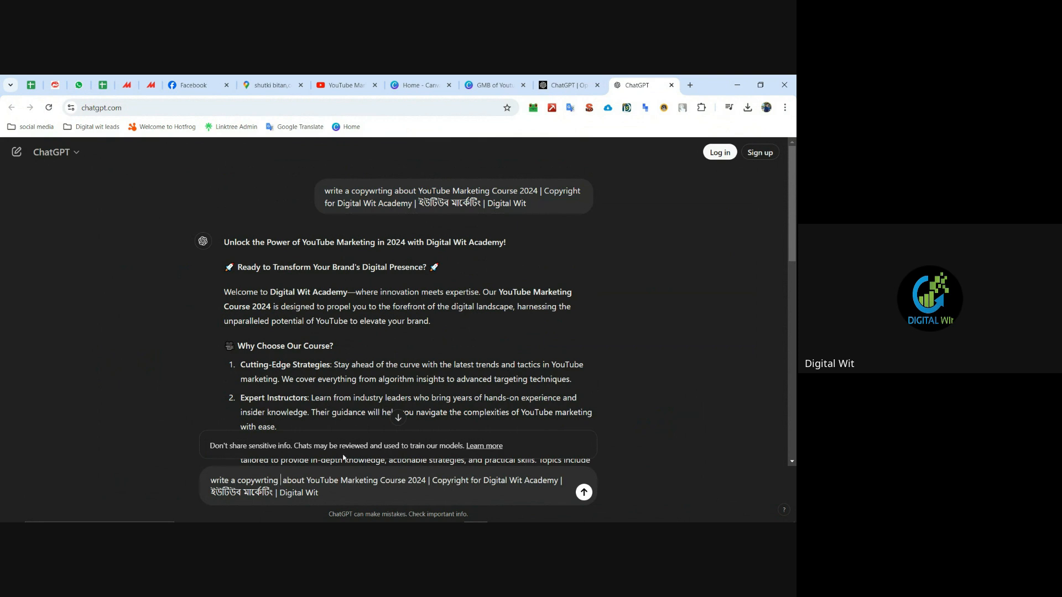
pyautogui.write('1450')
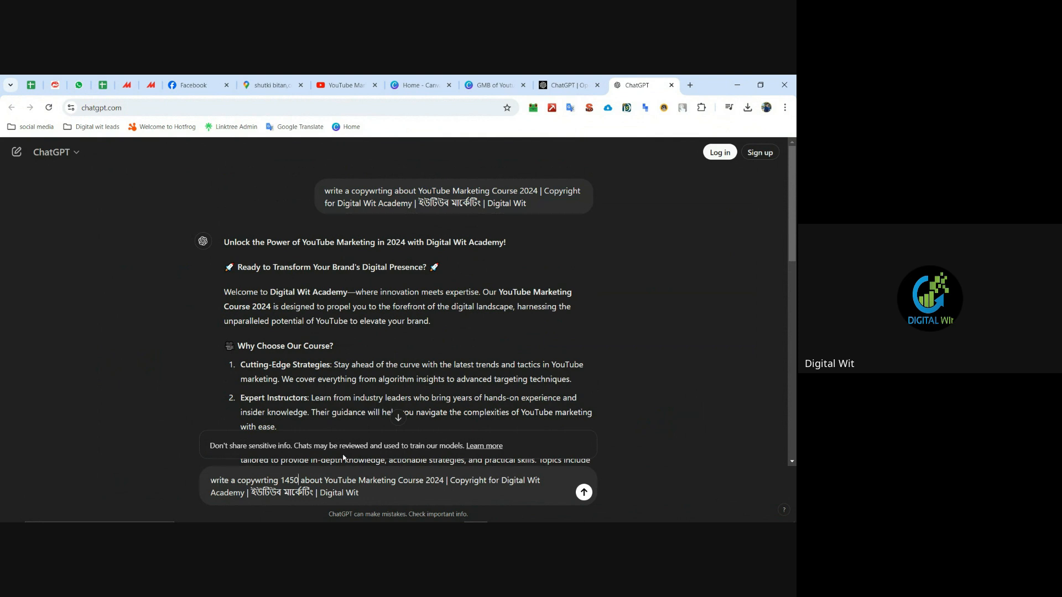
pyautogui.write(' char')
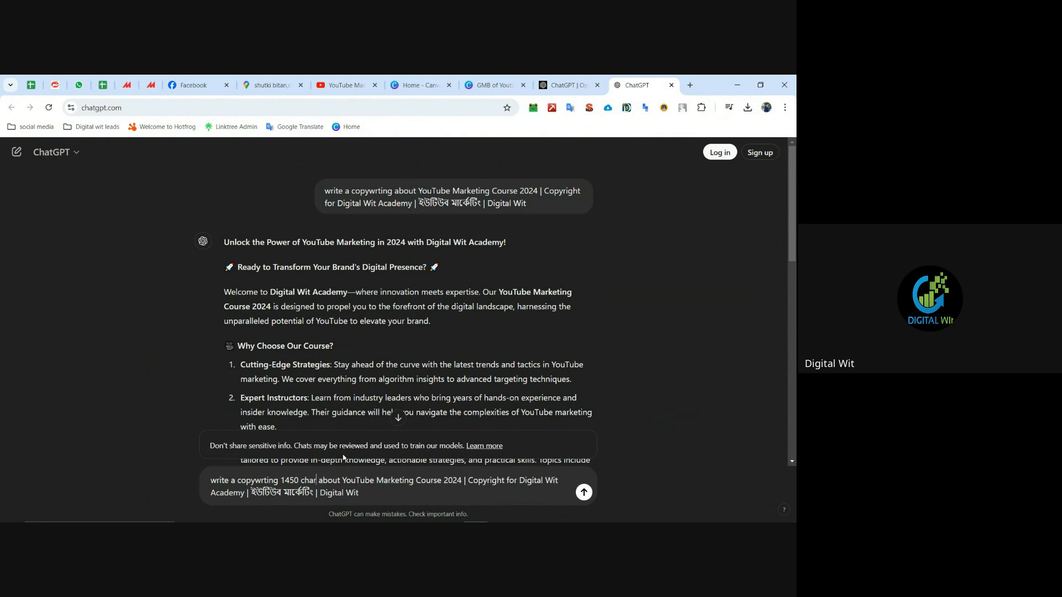
pyautogui.write('acter')
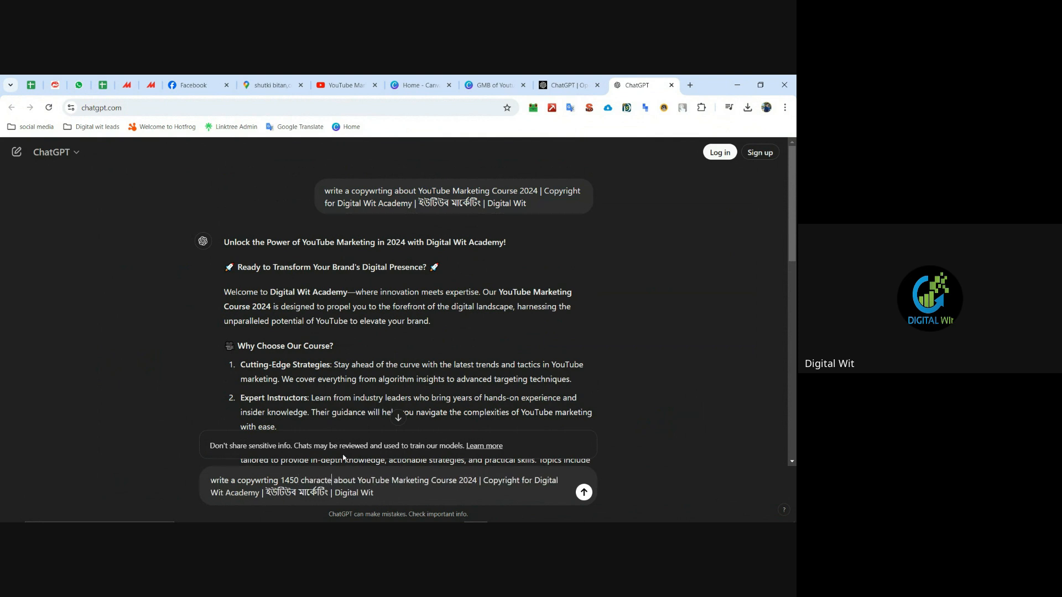
pyautogui.doubleClick(289, 480)
pyautogui.click(333, 481)
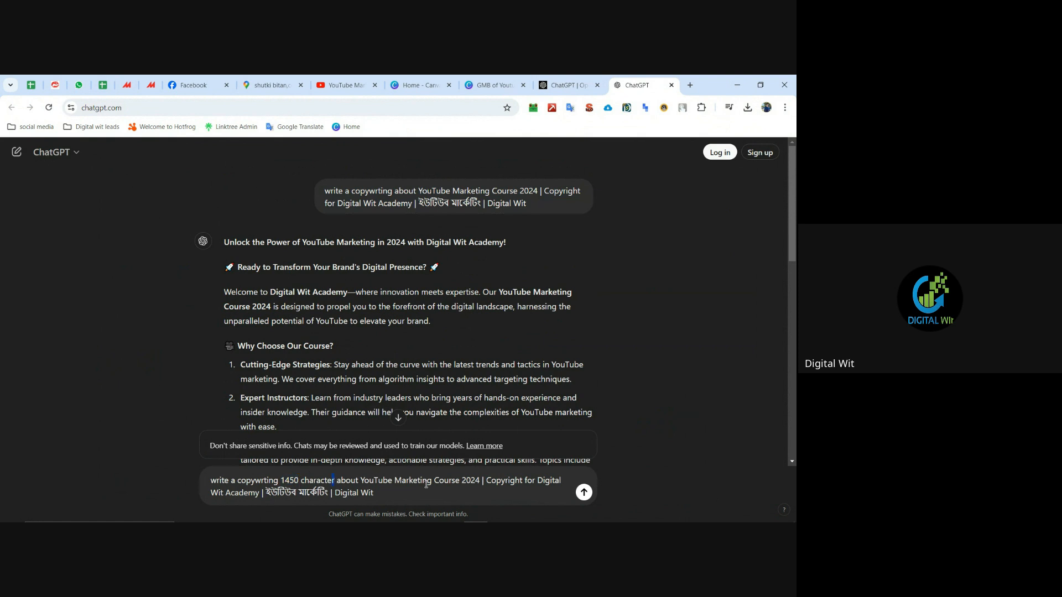
pyautogui.click(584, 492)
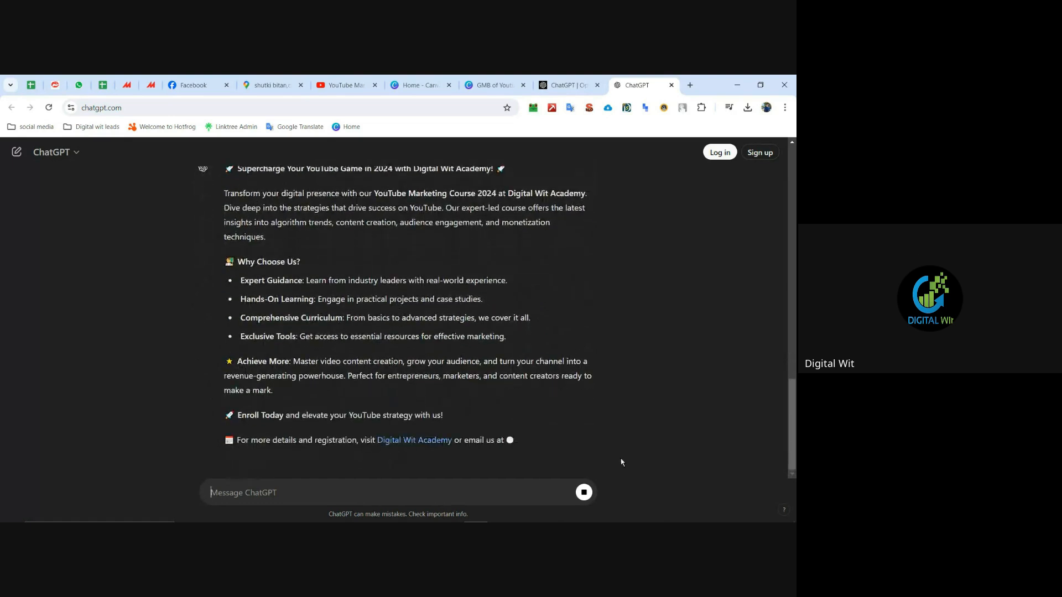
# Step: Read through ChatGPT's newly generated shorter copy from its headline to the copyright line
pyautogui.scroll(3, 410, 313)
pyautogui.scroll(-10, 388, 287)
pyautogui.scroll(4, 366, 249)
pyautogui.scroll(-3, 355, 222)
pyautogui.scroll(-10, 355, 223)
pyautogui.scroll(2, 384, 330)
pyautogui.scroll(-1, 384, 331)
pyautogui.scroll(1, 403, 340)
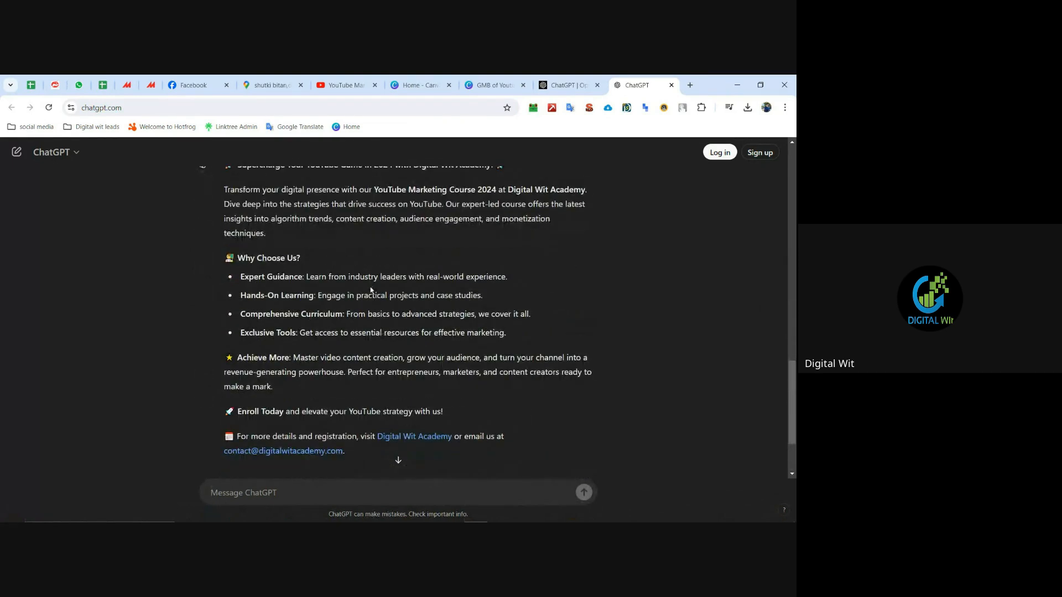
# Step: Copy ChatGPT's shorter text through its contact line and switch to the Chrome window with the Add update post
pyautogui.scroll(2, 310, 294)
pyautogui.moveTo(223, 269); pyautogui.dragTo(503, 353)
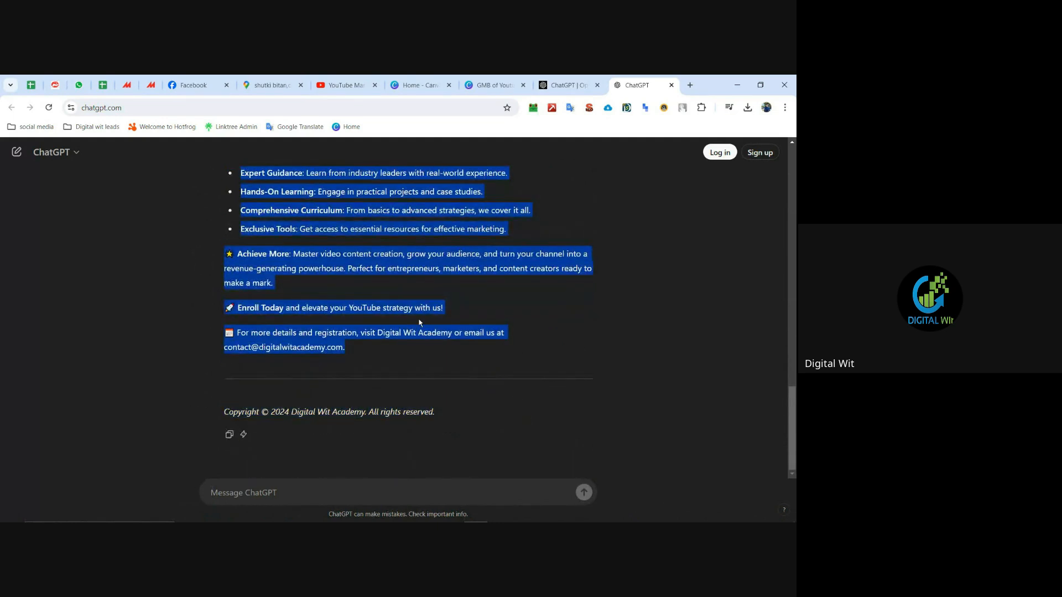
pyautogui.rightClick(363, 292)
pyautogui.click(409, 306)
pyautogui.moveTo(570, 516)
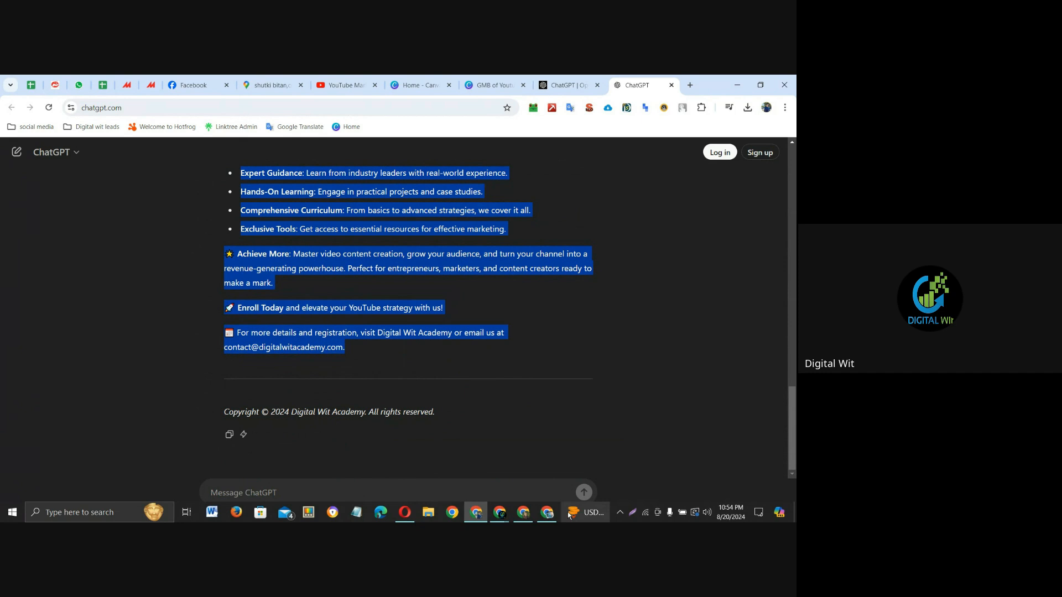
pyautogui.moveTo(524, 513)
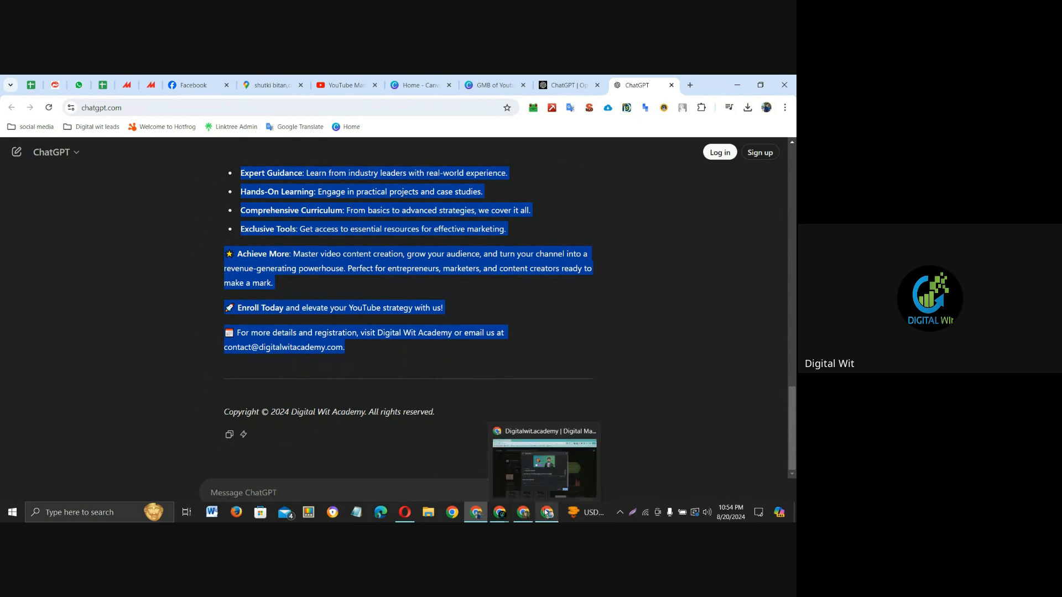
pyautogui.click(546, 512)
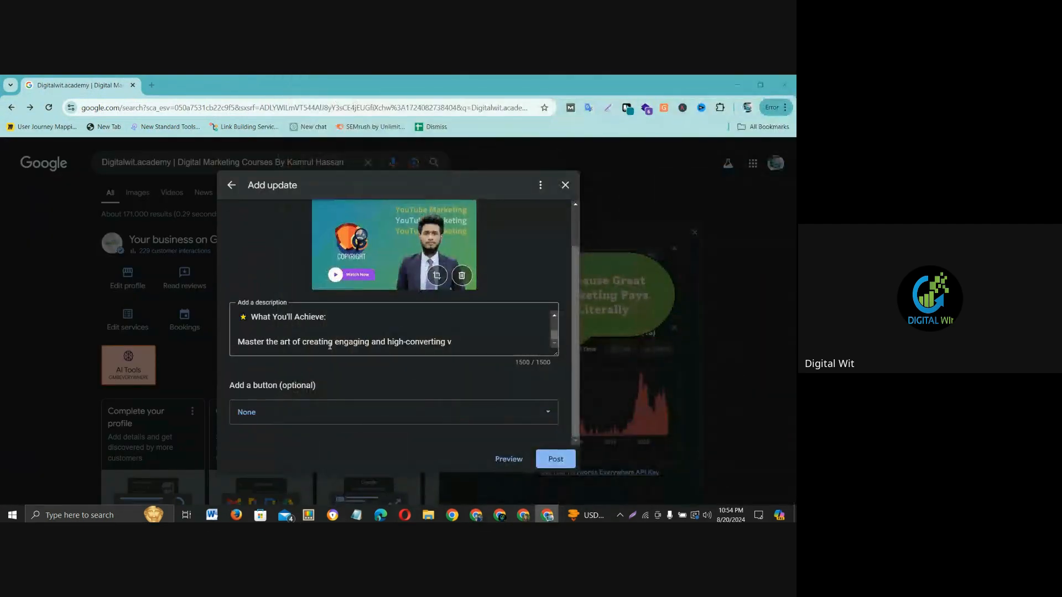
# Step: Clear the update post's entire description and paste the shorter ChatGPT text in its place
pyautogui.click(378, 335)
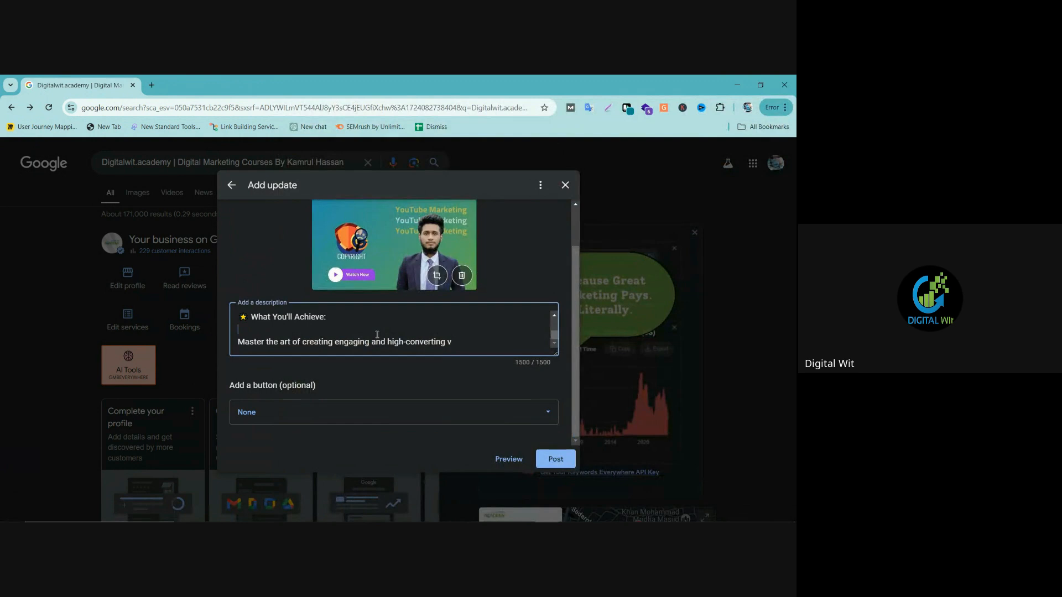
pyautogui.hotkey('ctrl', 'a')
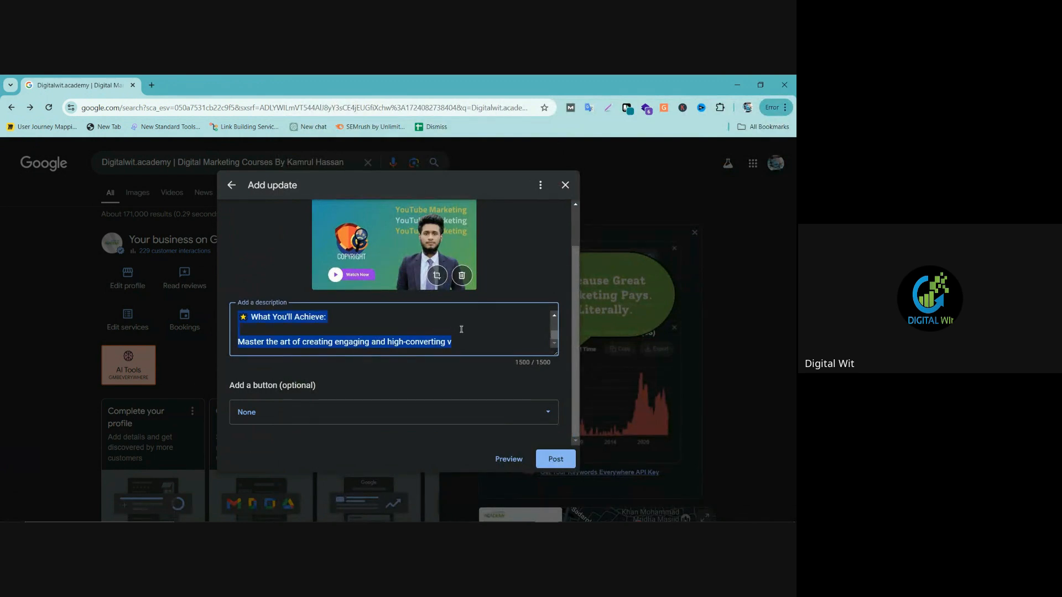
pyautogui.press('BackSpace')
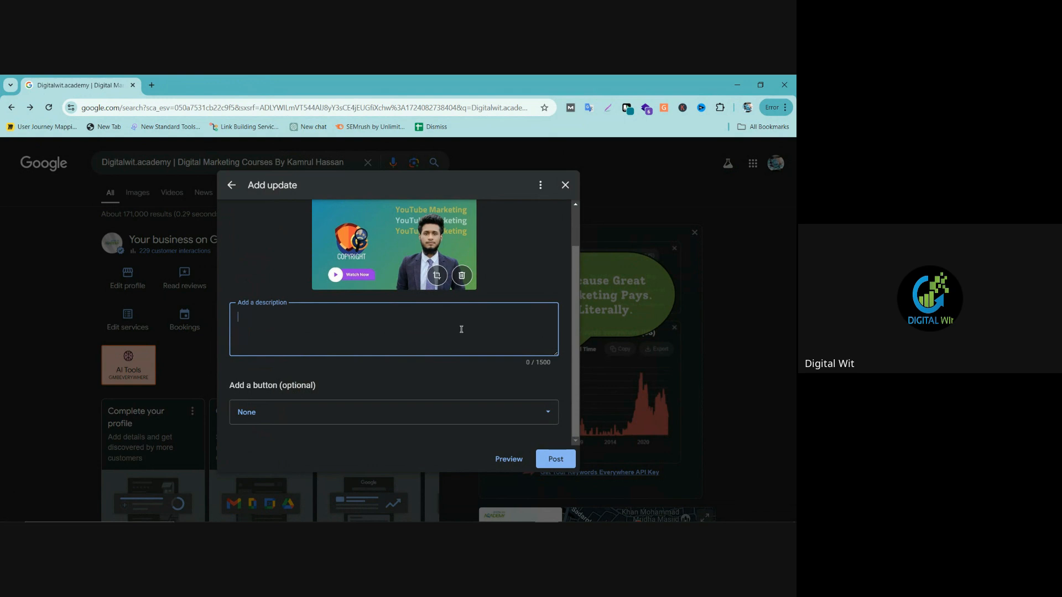
pyautogui.press('super+v')
pyautogui.click(292, 142)
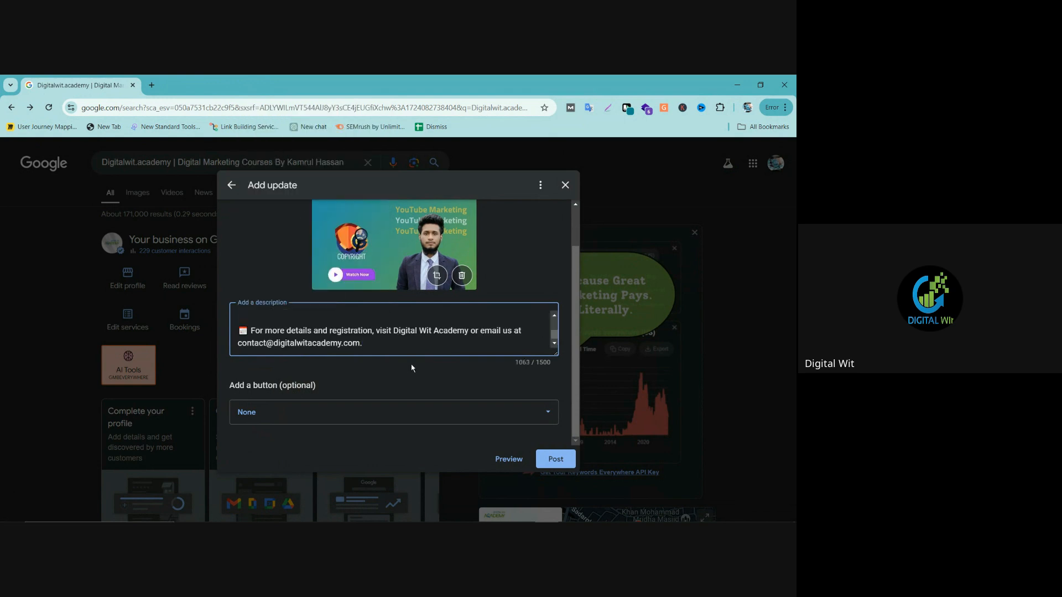
# Step: Check the description's character count against the allowed maximum
pyautogui.moveTo(514, 369); pyautogui.dragTo(537, 366)
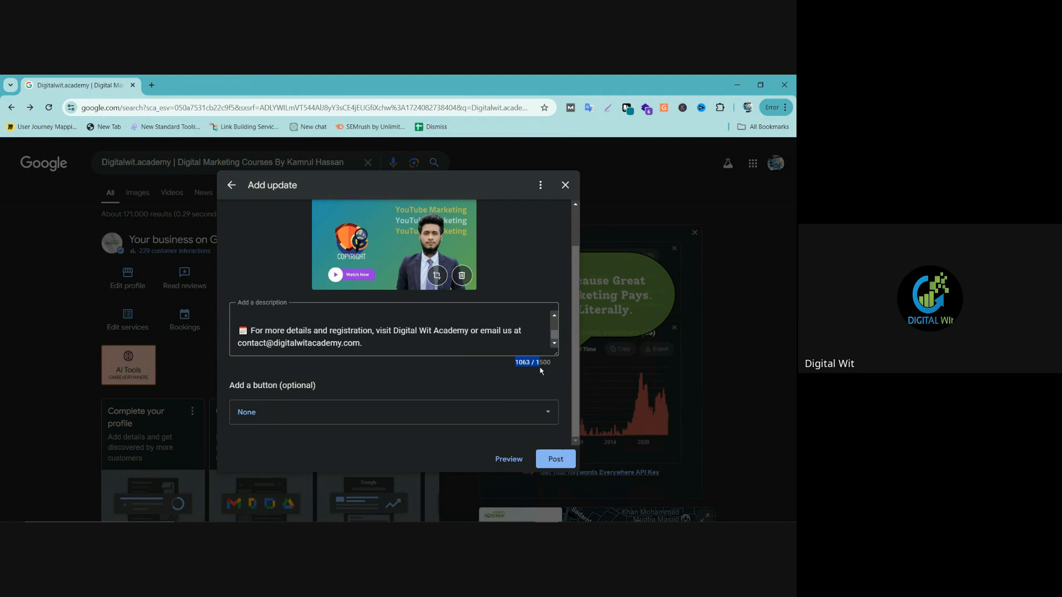
pyautogui.click(555, 321)
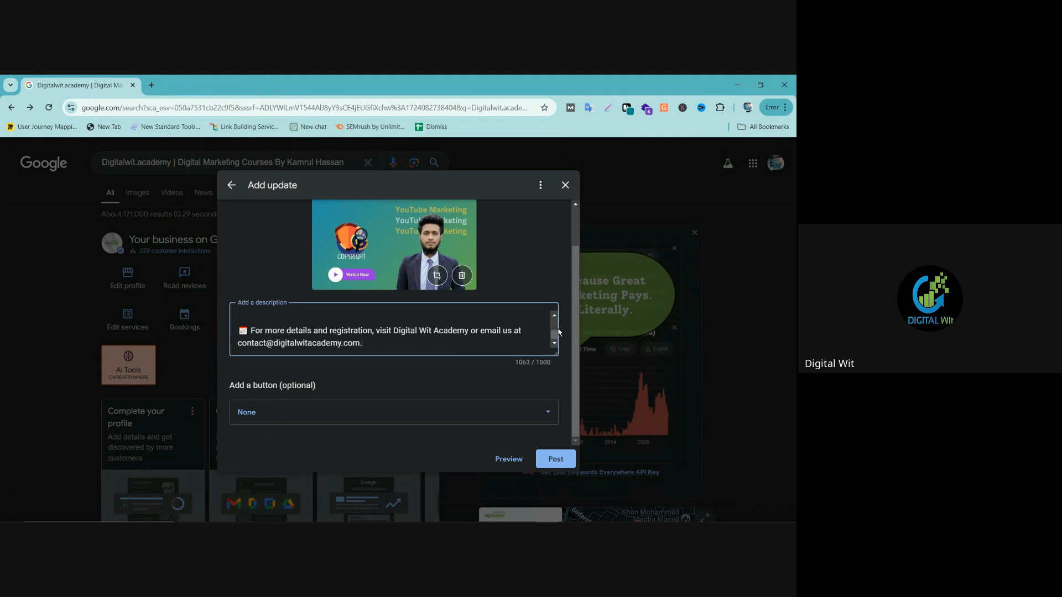
pyautogui.scroll(-5, 542, 341)
pyautogui.doubleClick(541, 362)
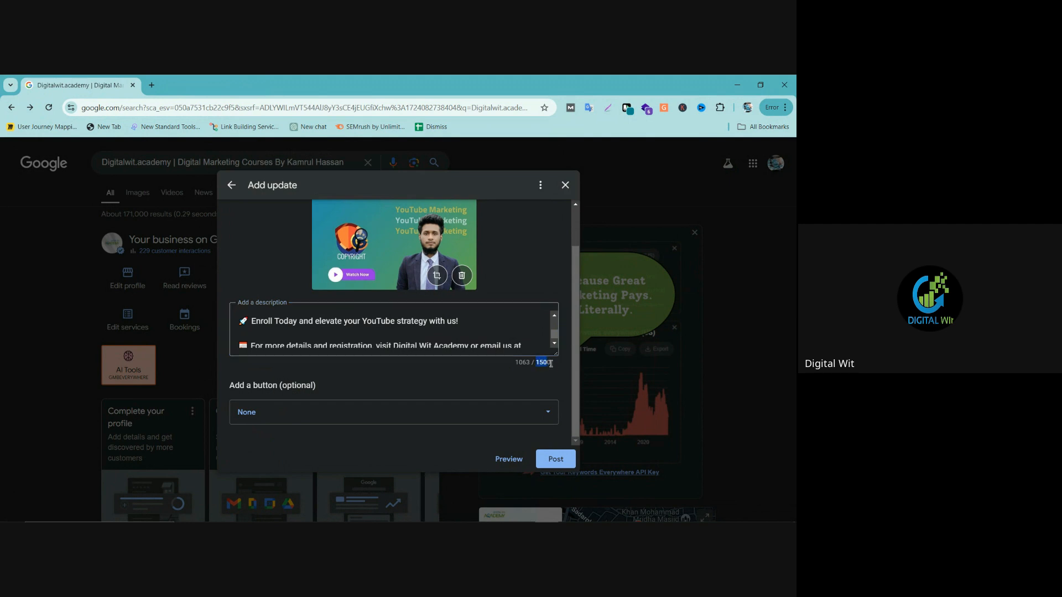
# Step: Review the end of the description and select the contact e-mail address in its last line
pyautogui.scroll(-2, 375, 334)
pyautogui.click(361, 344)
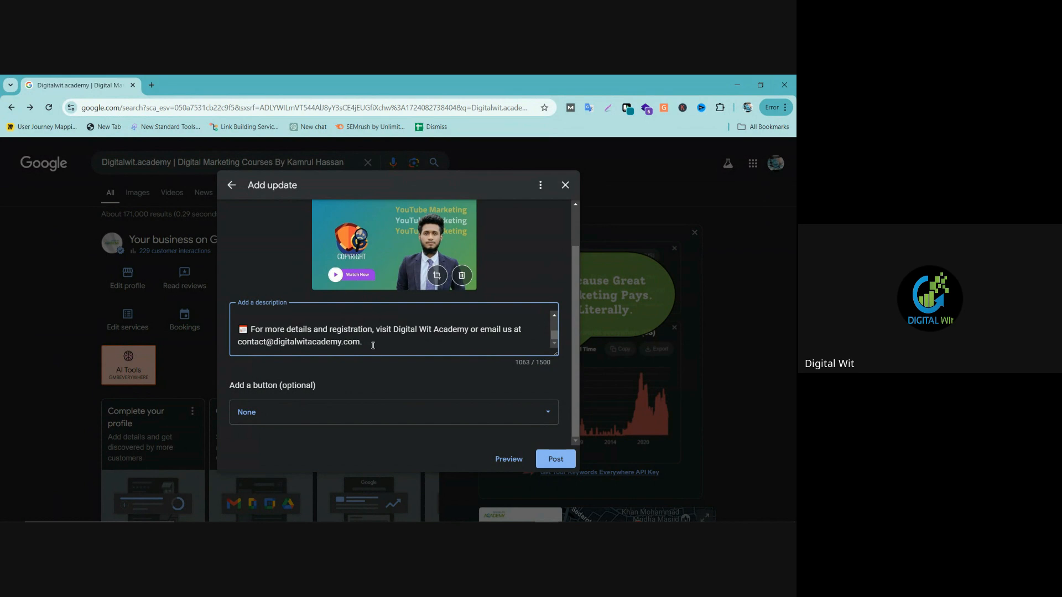
pyautogui.scroll(3, 416, 336)
pyautogui.scroll(-3, 415, 331)
pyautogui.moveTo(234, 345); pyautogui.dragTo(379, 345)
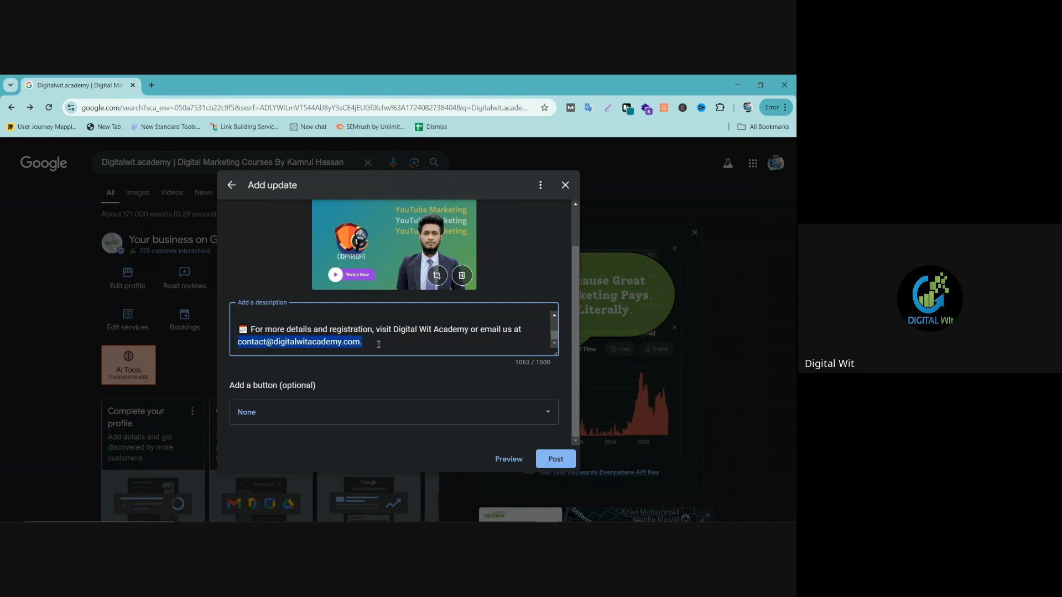
# Step: Switch to Facebook, search for "digital wit academy" and open the Digital Wit Academy page
pyautogui.click(473, 518)
pyautogui.click(190, 85)
pyautogui.click(101, 149)
pyautogui.write('digitalw')
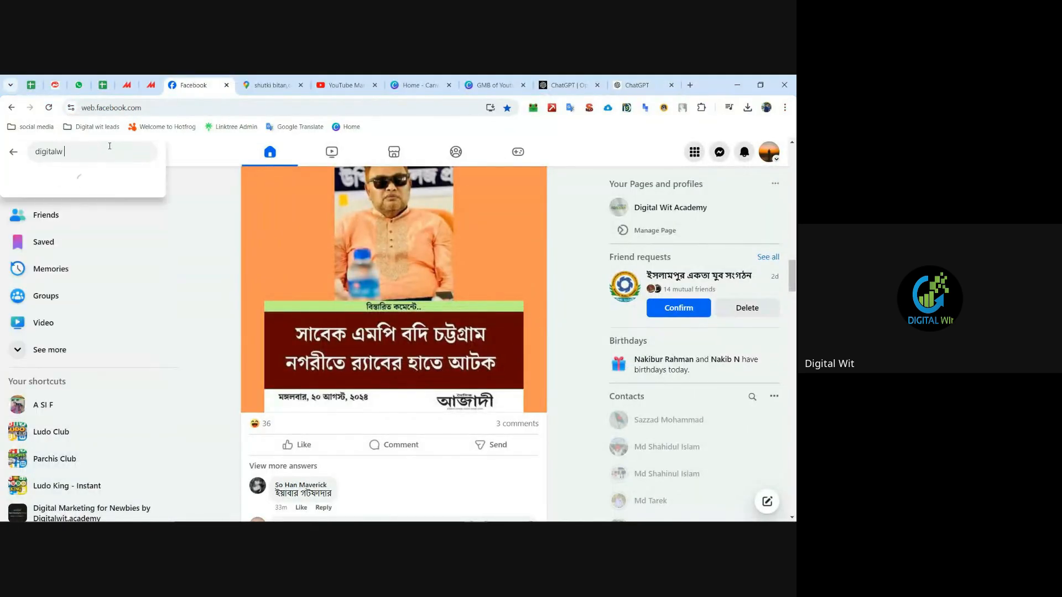
pyautogui.write(' t wit academy')
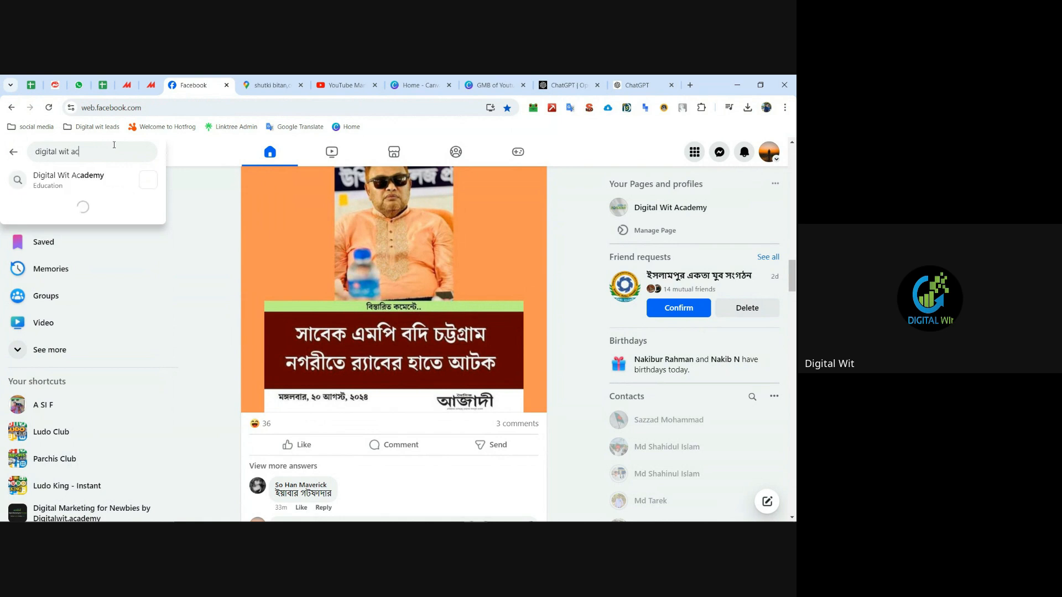
pyautogui.press('Return')
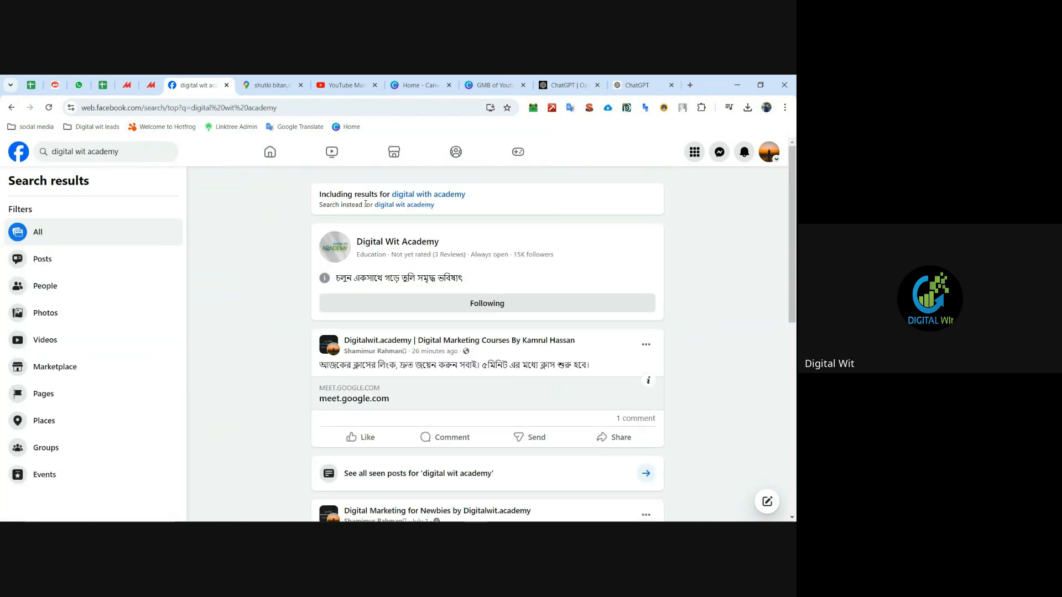
pyautogui.click(362, 239)
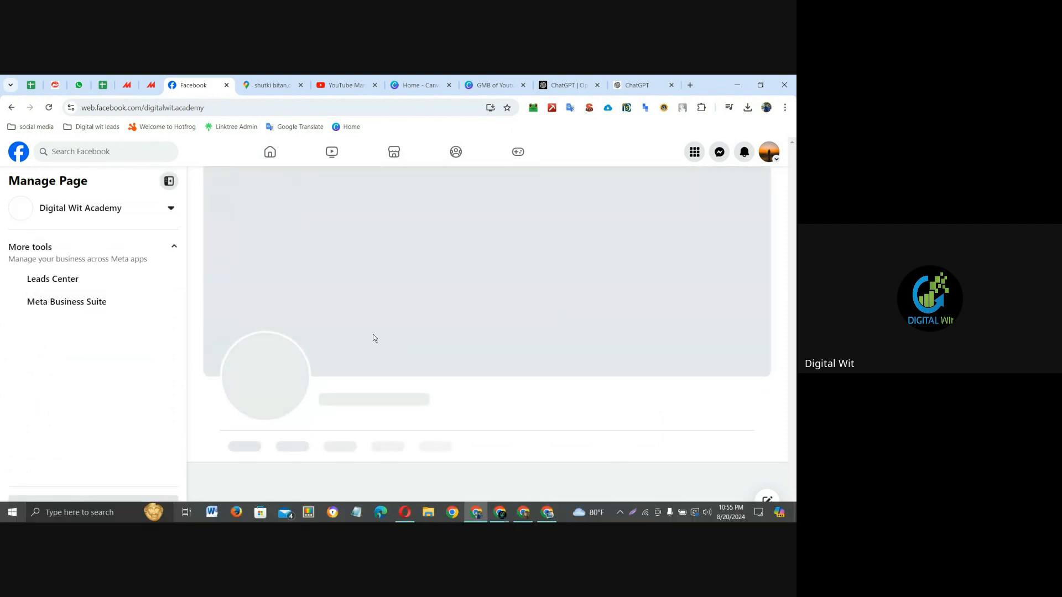
# Step: Copy the support e-mail address from the Facebook page's contact details and return to the Add update post
pyautogui.scroll(-6, 373, 283)
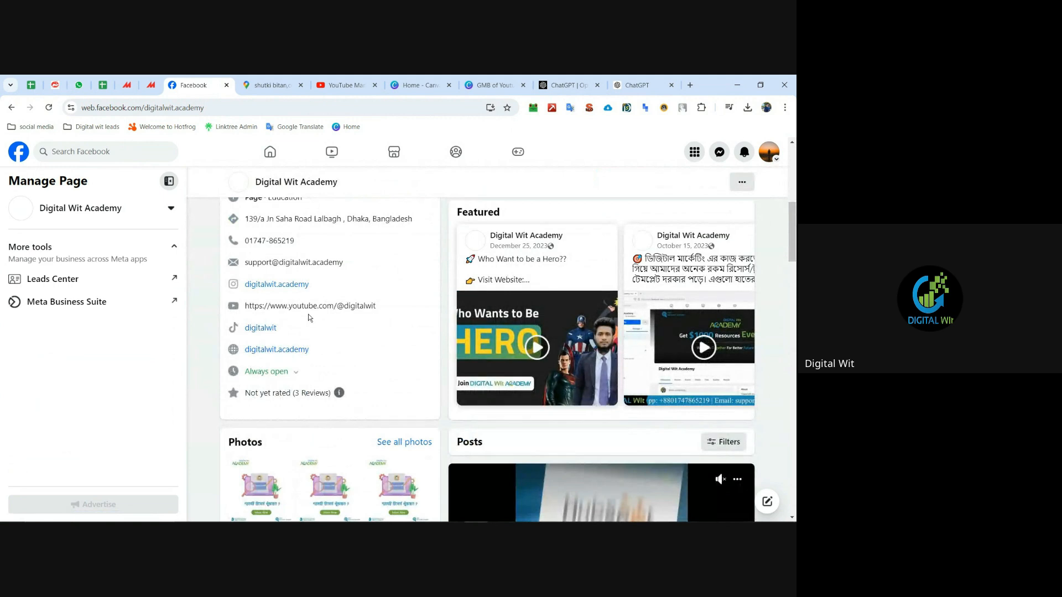
pyautogui.moveTo(349, 267); pyautogui.dragTo(246, 268)
pyautogui.rightClick(273, 265)
pyautogui.click(308, 278)
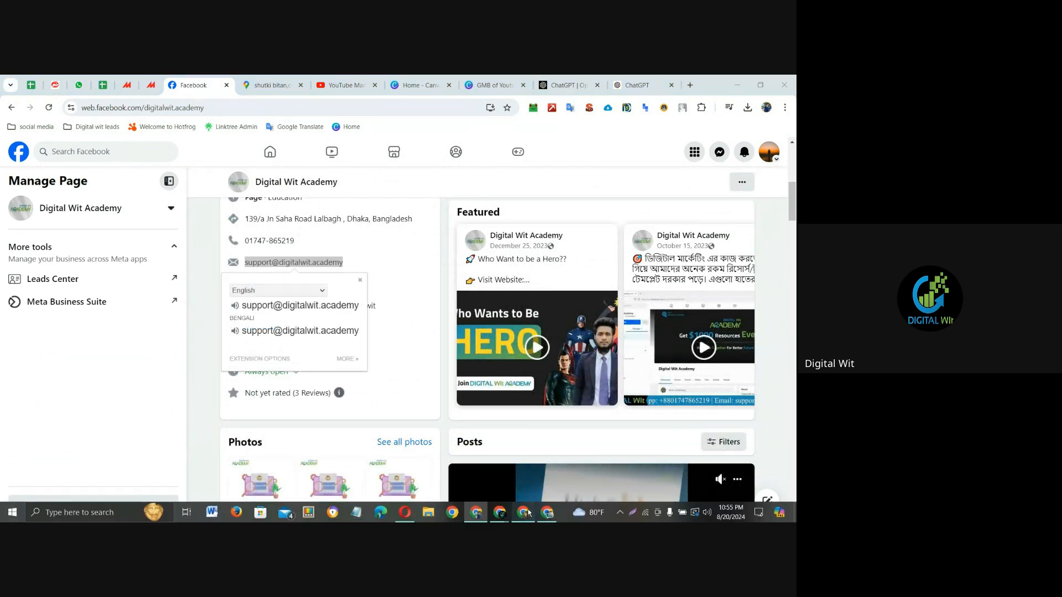
pyautogui.click(523, 513)
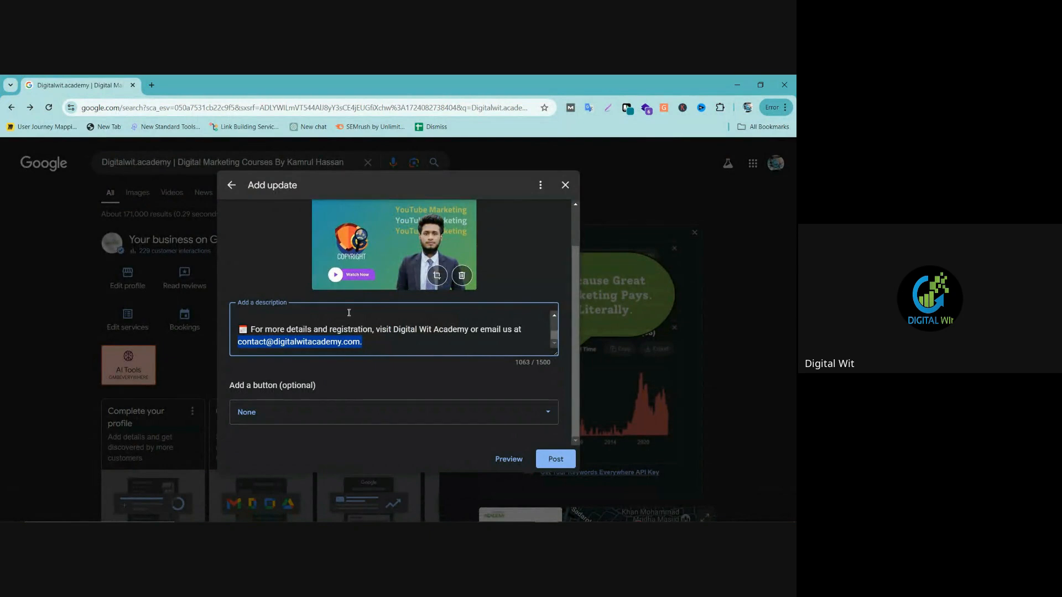
# Step: Return to ChatGPT's shorter text and highlight the contact e-mail address in its closing line
pyautogui.click(510, 514)
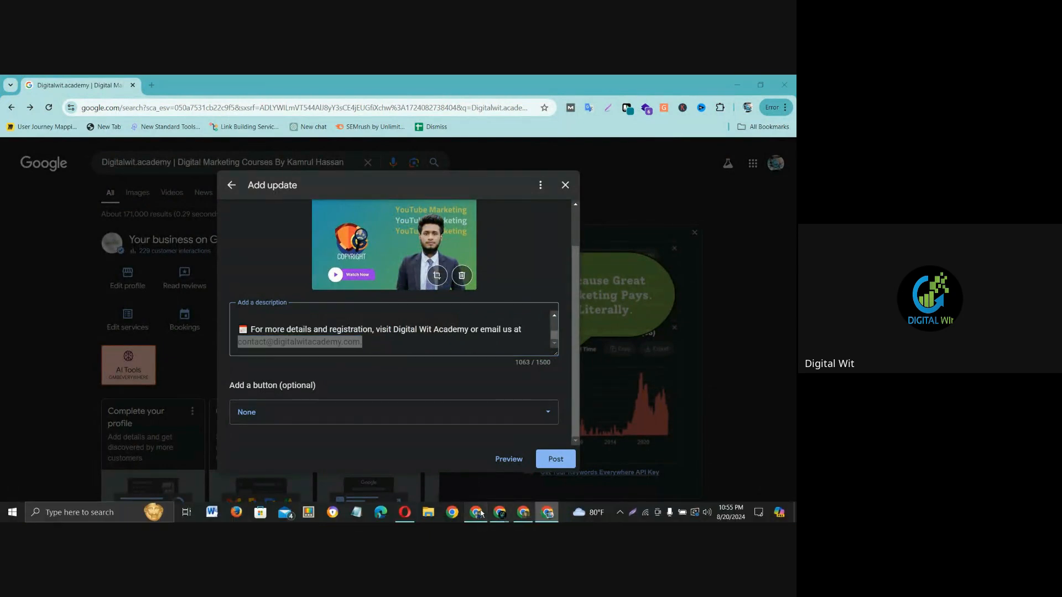
pyautogui.click(503, 513)
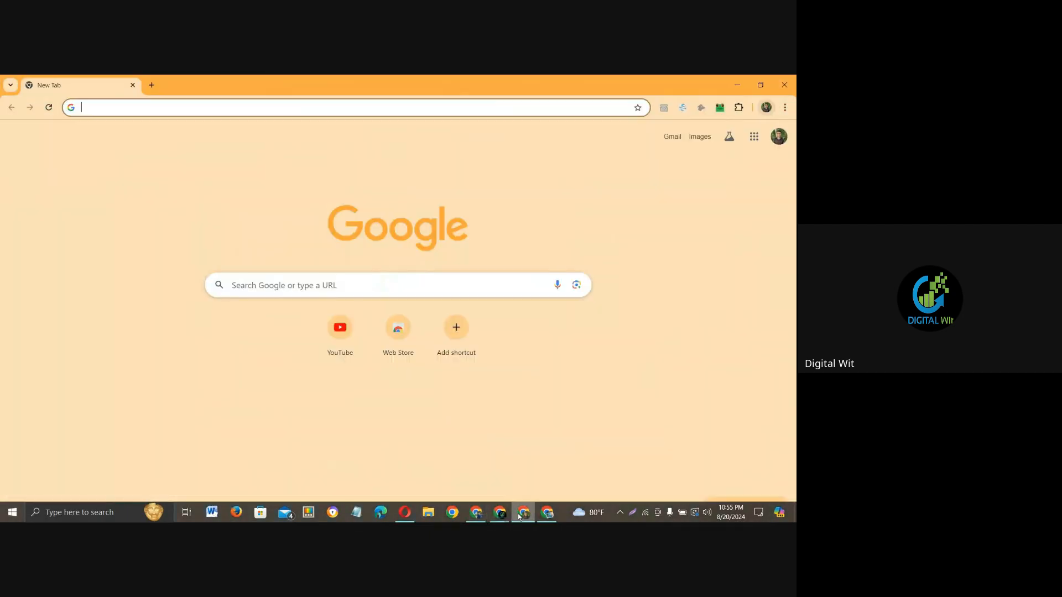
pyautogui.click(486, 514)
pyautogui.click(639, 83)
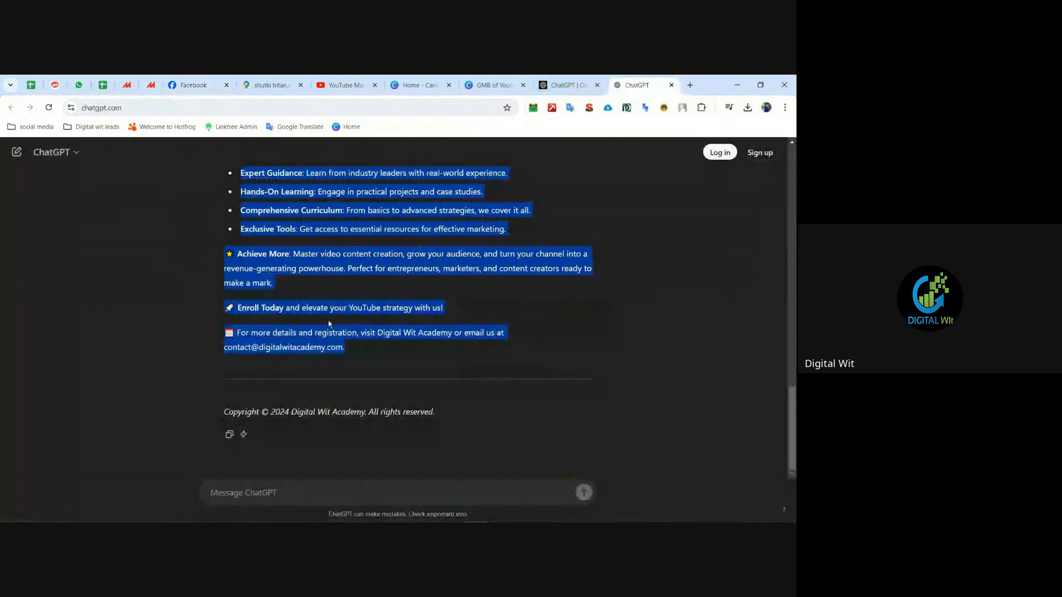
pyautogui.moveTo(224, 347); pyautogui.dragTo(358, 350)
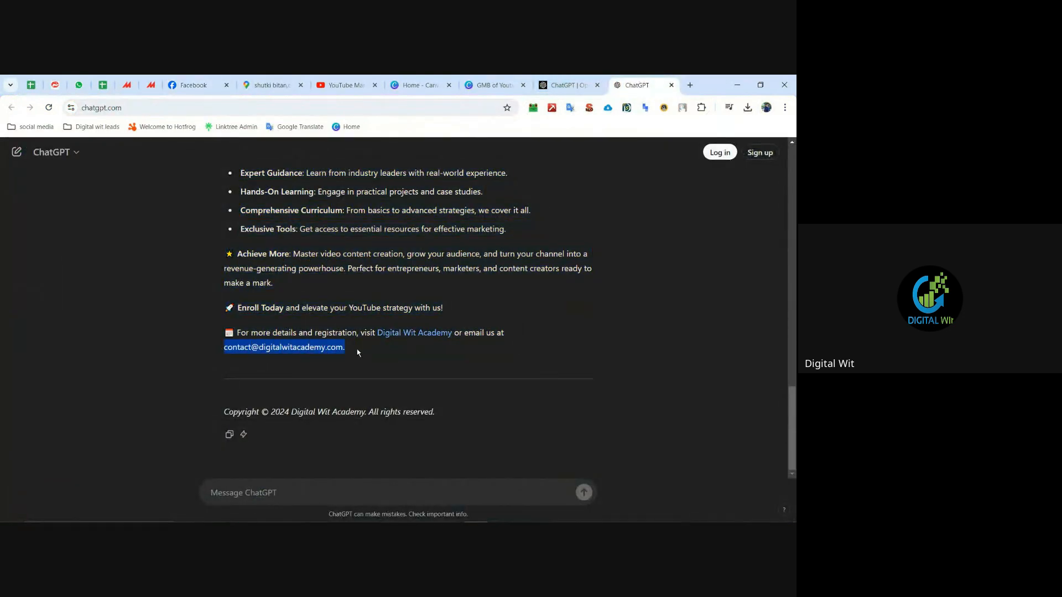
# Step: Replace the contact e-mail address at the end of the update's description with the copied support e-mail address
pyautogui.hotkey('ctrl', 'c')
pyautogui.click(360, 356)
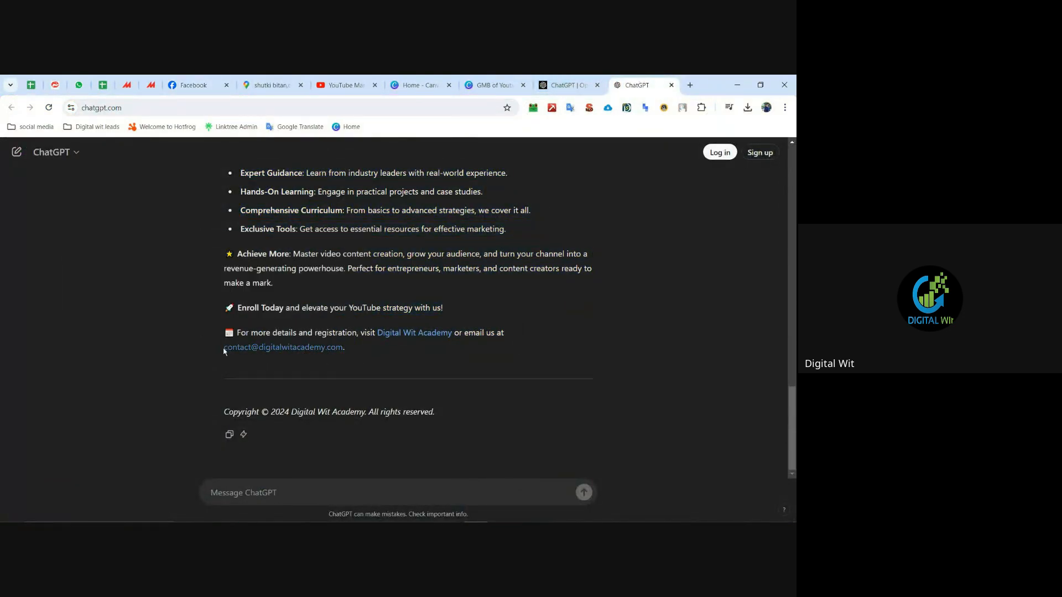
pyautogui.click(547, 512)
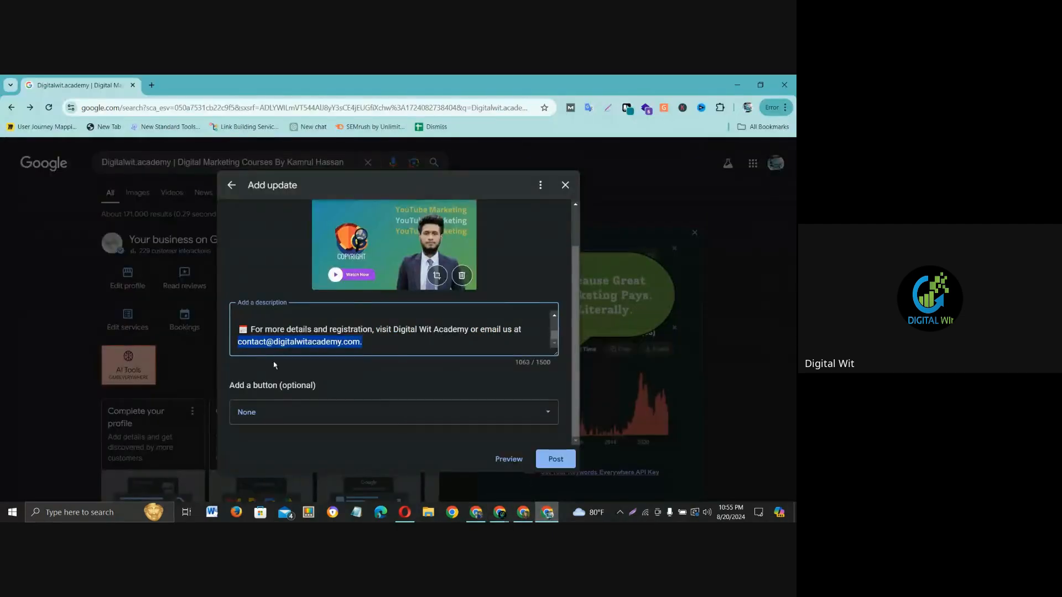
pyautogui.click(244, 344)
pyautogui.moveTo(372, 344); pyautogui.dragTo(201, 348)
pyautogui.press('super+v')
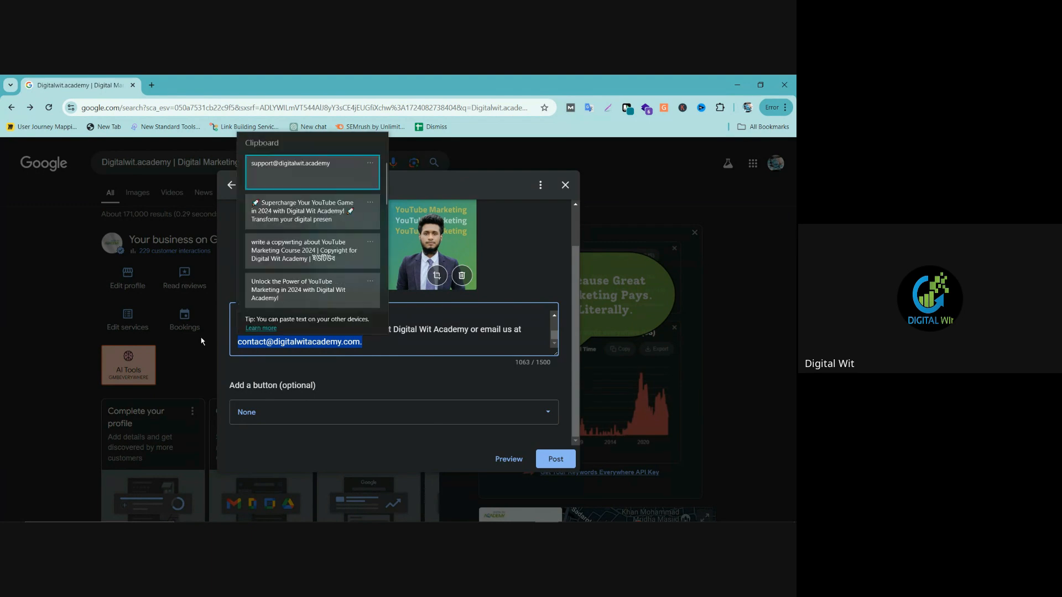
pyautogui.click(274, 177)
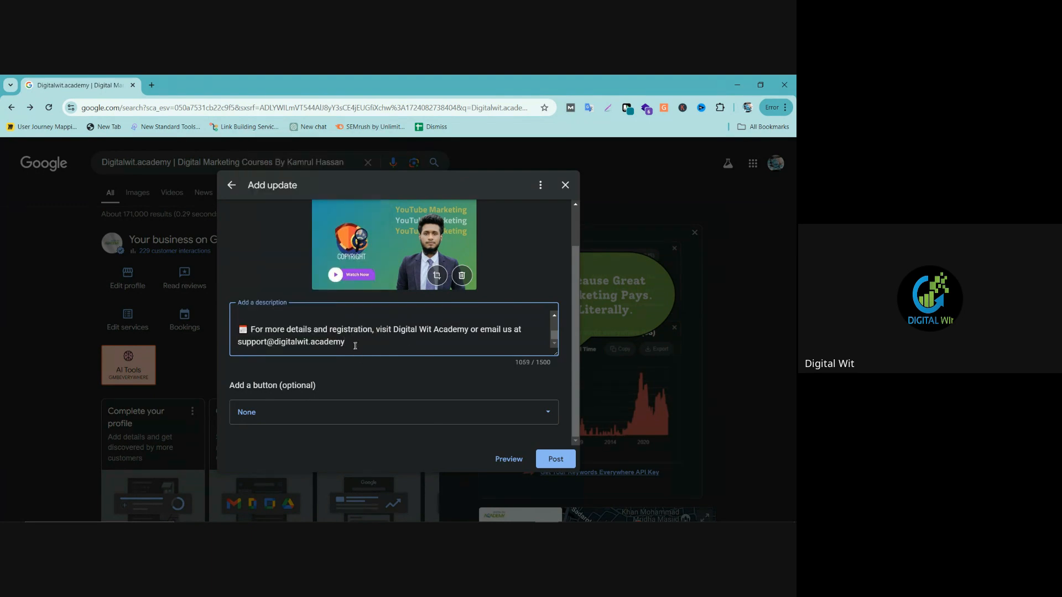
# Step: Review the update's description and optional button setting, check the YouTube Marketing Course video page and return to the Add update post
pyautogui.scroll(10, 400, 354)
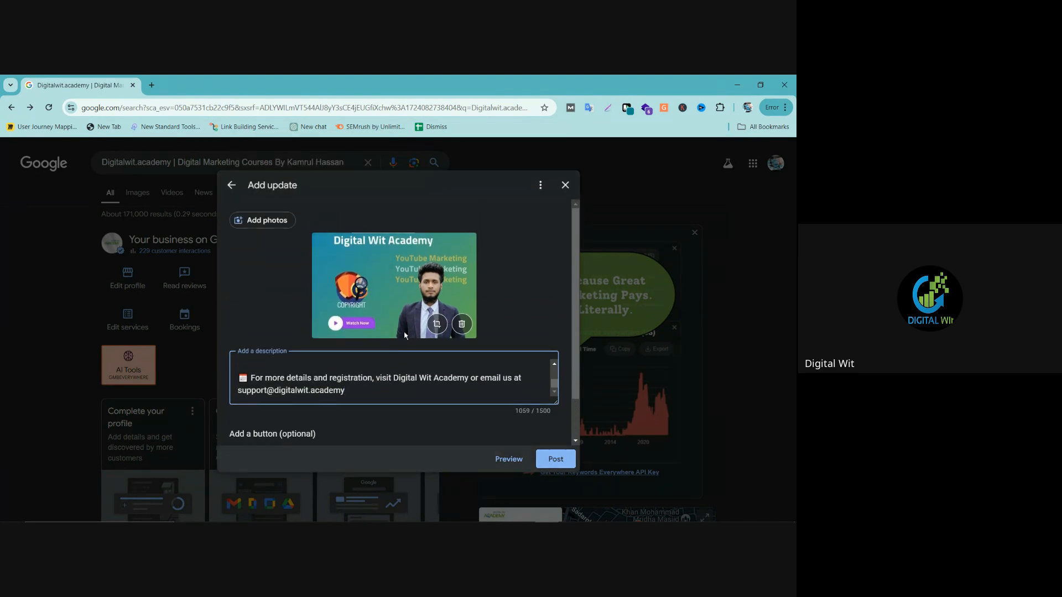
pyautogui.scroll(-10, 455, 366)
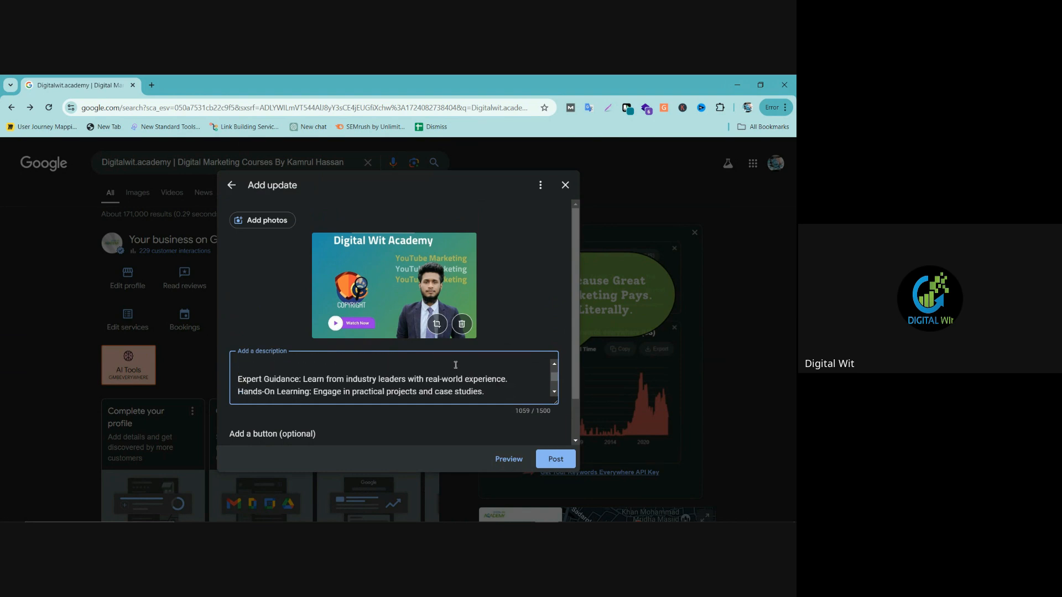
pyautogui.scroll(-1, 457, 288)
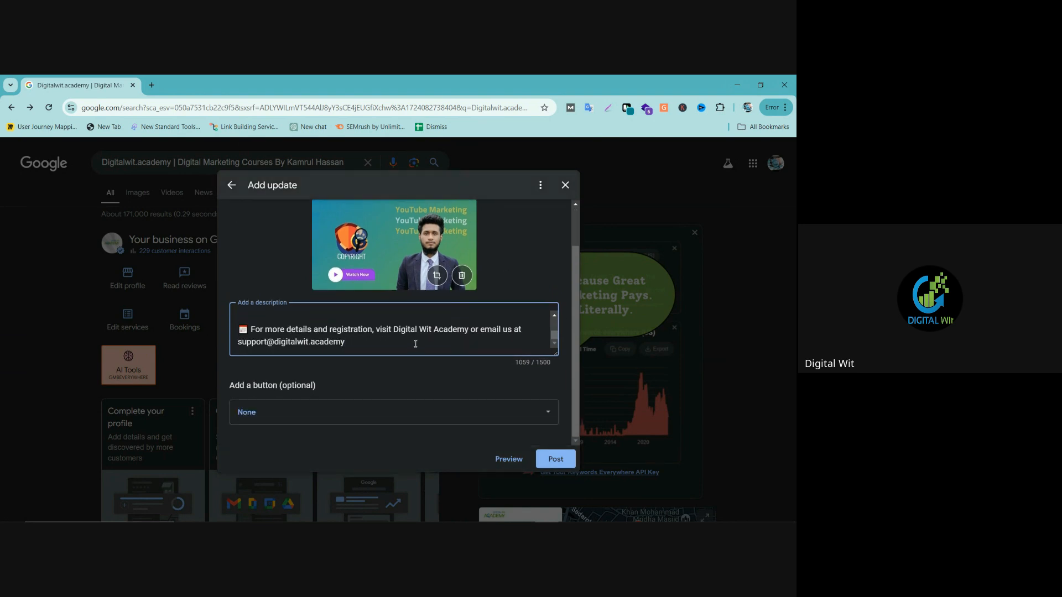
pyautogui.tripleClick(253, 389)
pyautogui.click(367, 377)
pyautogui.moveTo(516, 510)
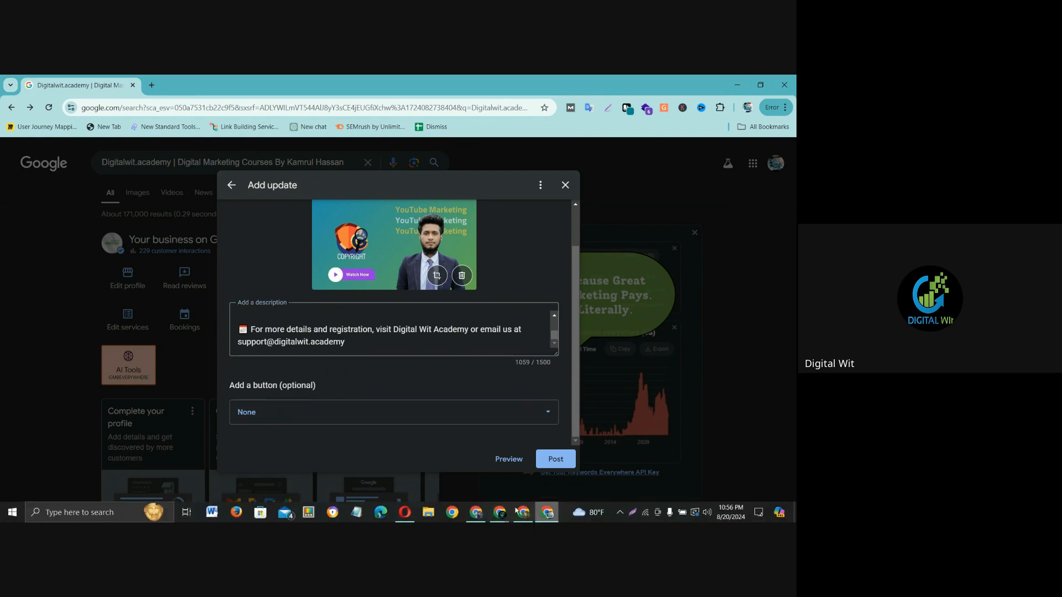
pyautogui.click(481, 516)
pyautogui.click(346, 85)
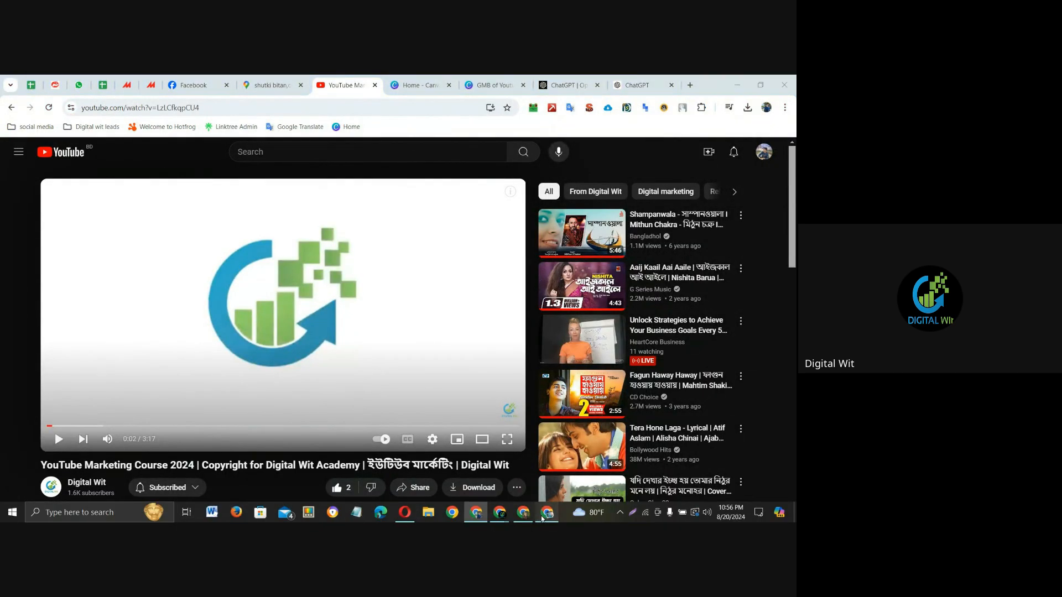
pyautogui.click(545, 513)
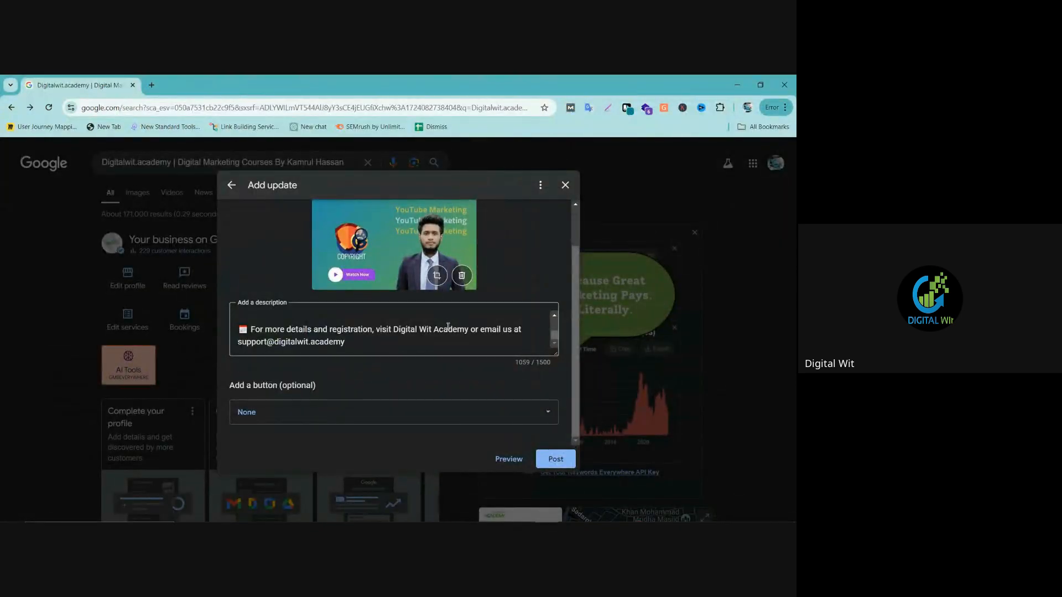
pyautogui.moveTo(231, 386); pyautogui.dragTo(326, 389)
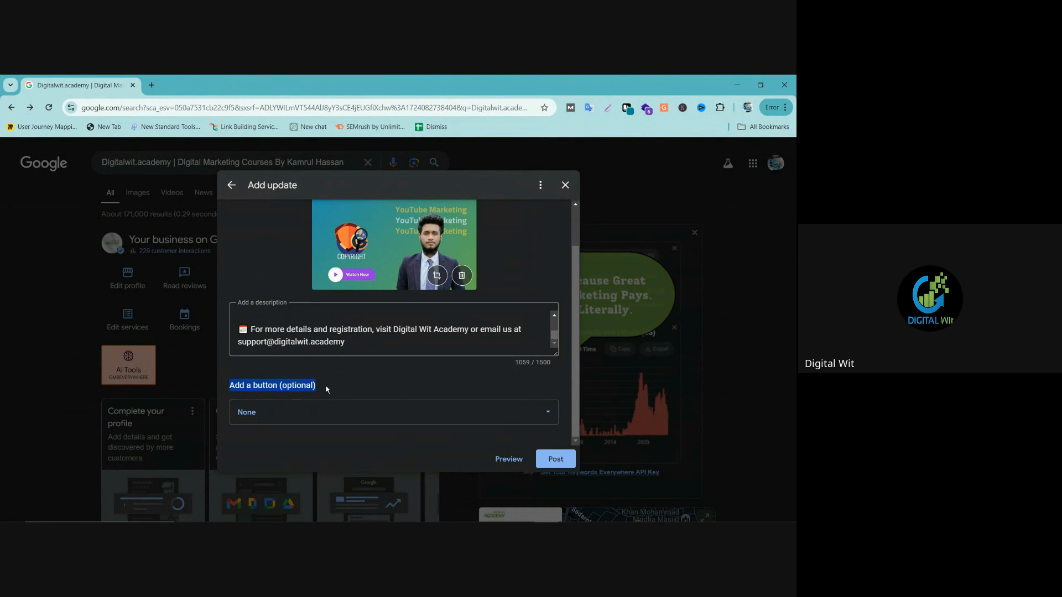
pyautogui.click(335, 395)
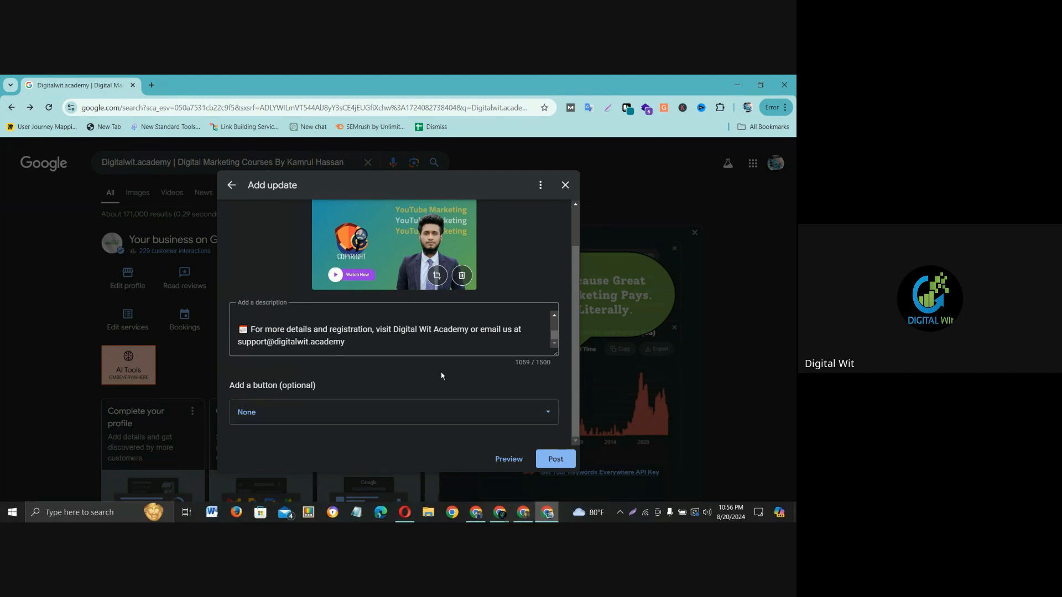
# Step: Add a "Learn more" button to the update and activate its link field
pyautogui.click(549, 414)
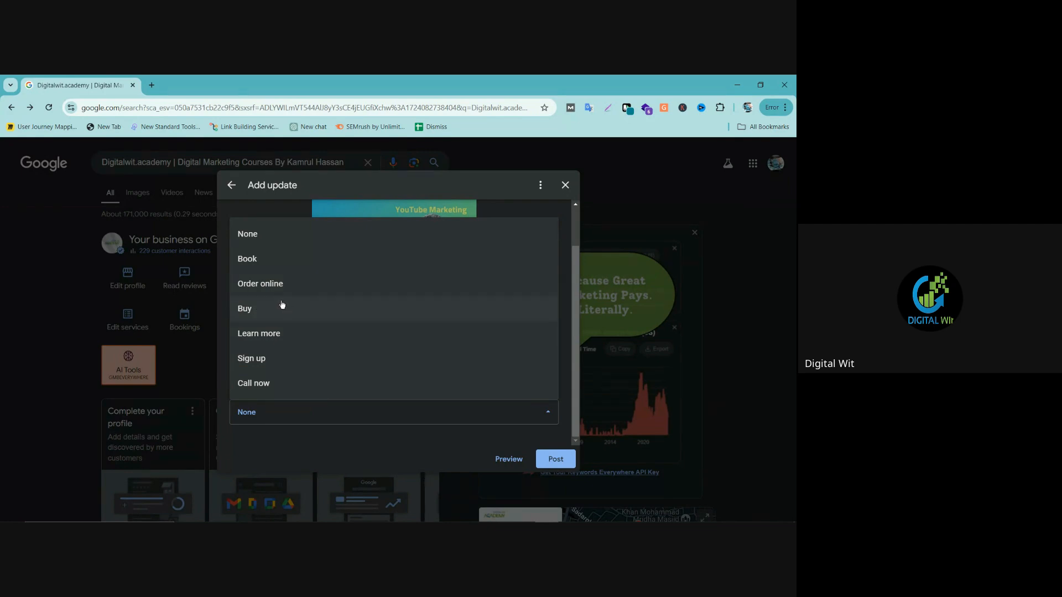
pyautogui.click(286, 334)
pyautogui.click(265, 411)
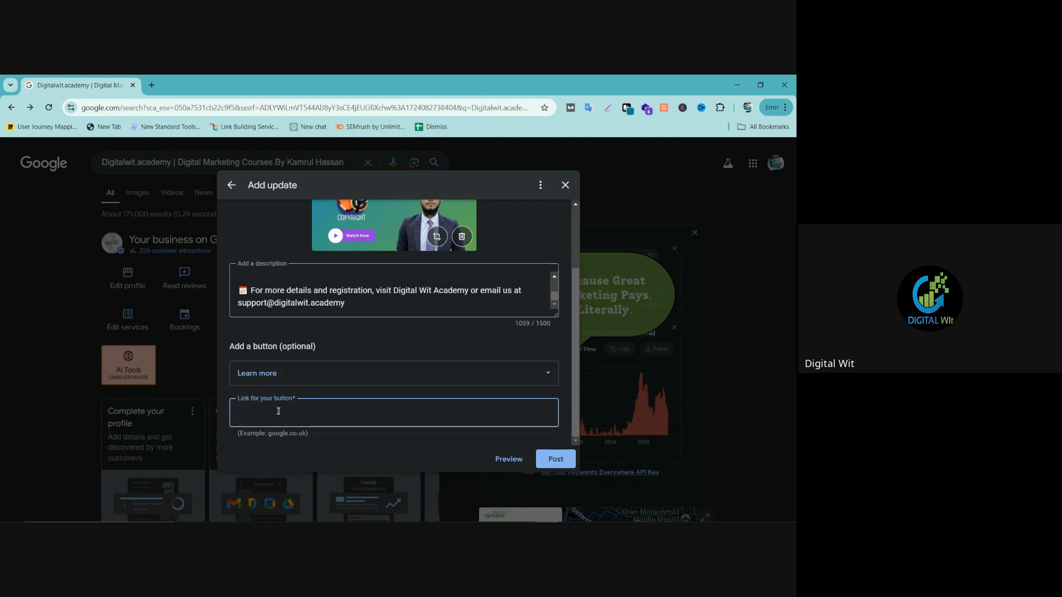
pyautogui.press('super+v')
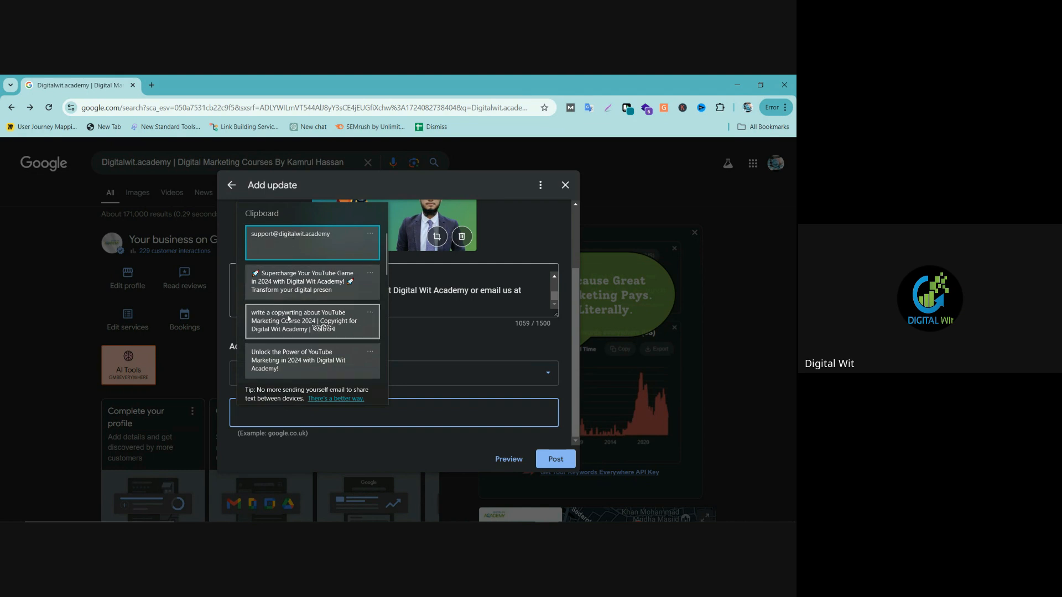
pyautogui.scroll(-1, 299, 260)
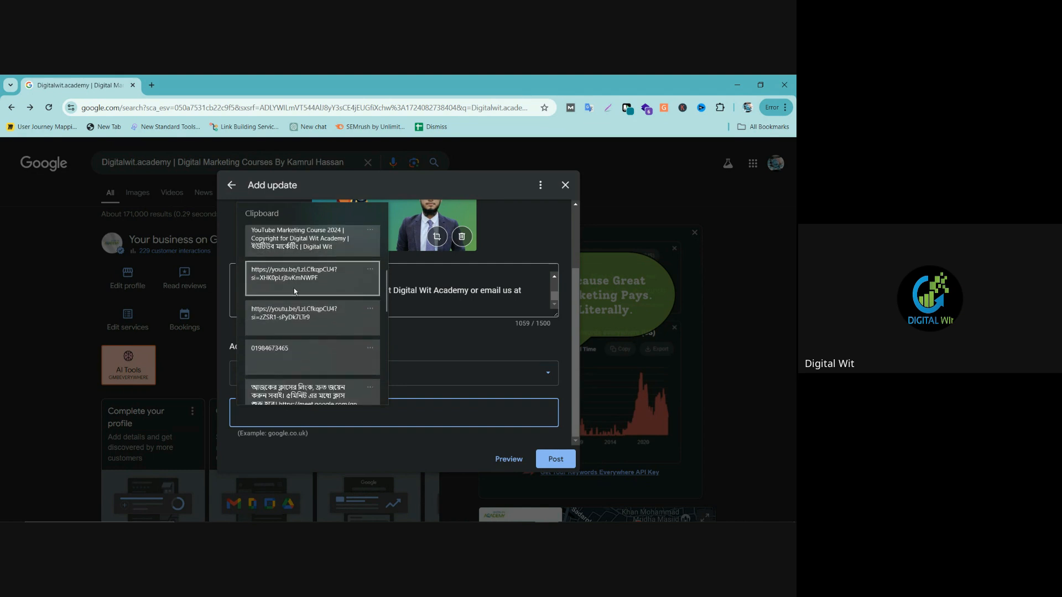
pyautogui.press('Escape')
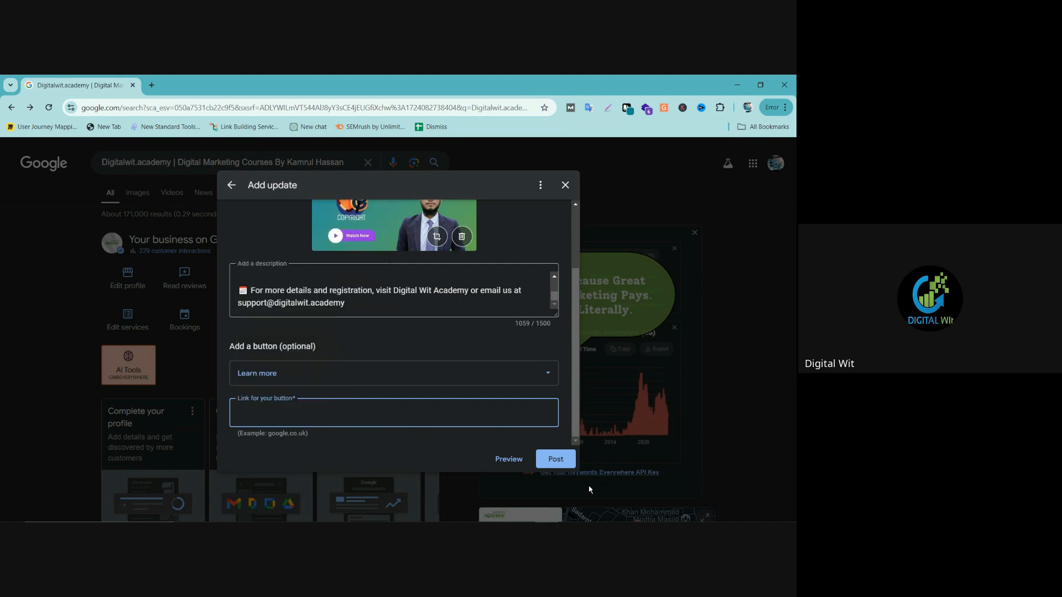
# Step: Copy the share link of the YouTube Marketing Course 2024 video and paste it as the Learn more button's link
pyautogui.click(483, 516)
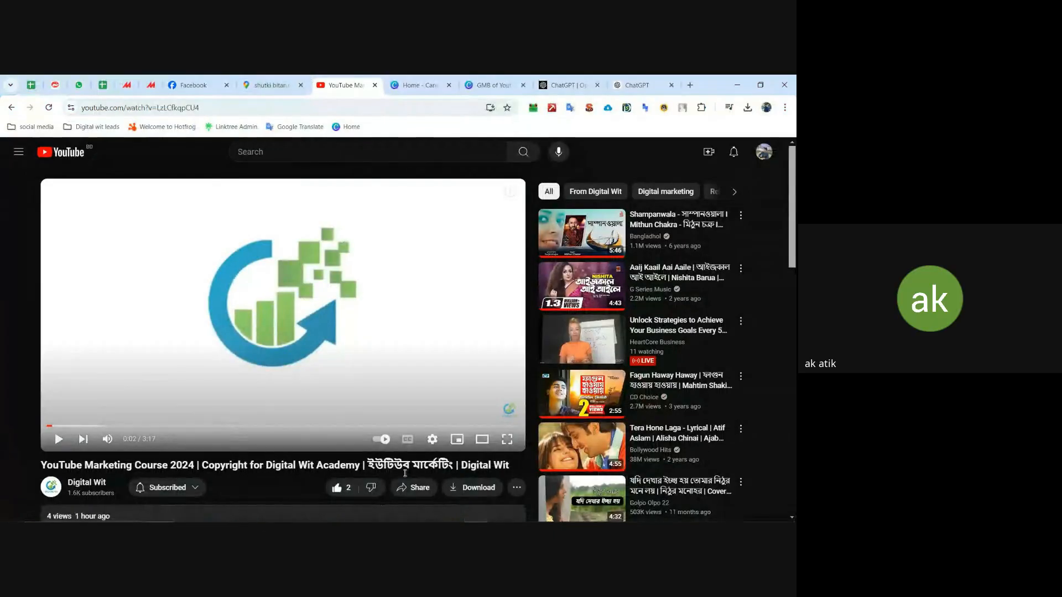
pyautogui.click(414, 487)
pyautogui.click(498, 387)
pyautogui.hotkey('alt', 'Tab')
pyautogui.hotkey('ctrl', 'v')
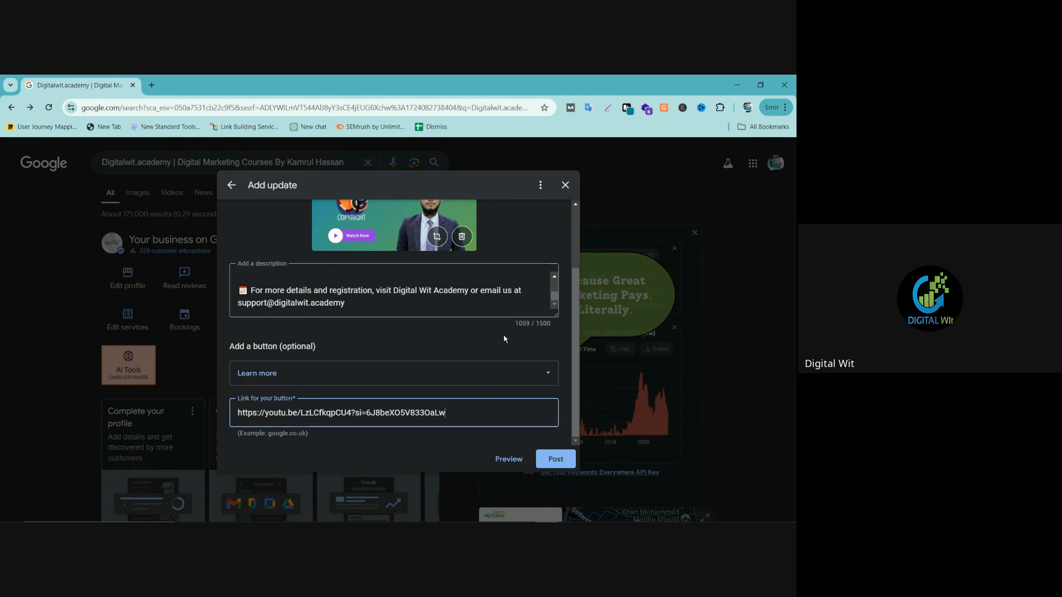
# Step: Publish the update and finish the posting dialog to return to the list of updates
pyautogui.click(556, 459)
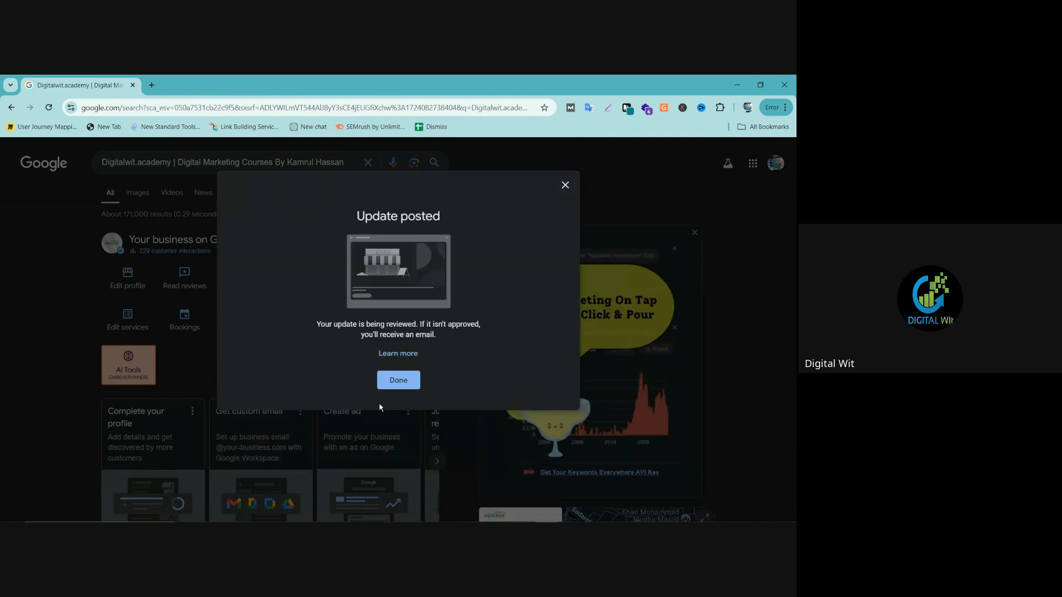
pyautogui.click(399, 380)
pyautogui.scroll(-2, 335, 253)
pyautogui.scroll(5, 335, 253)
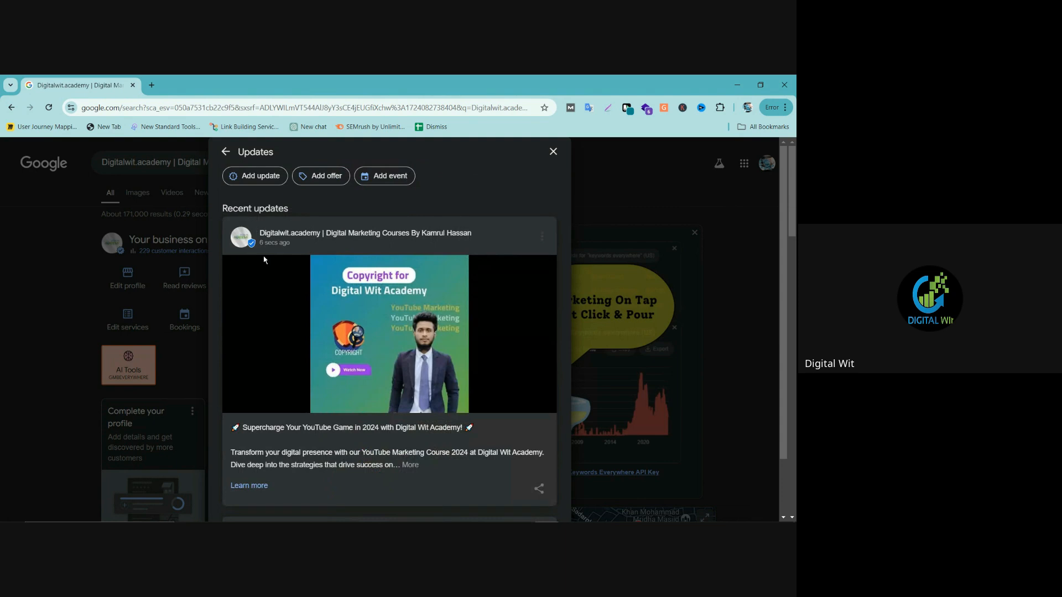
# Step: Examine the new post's publication time and the earlier posts under Recent updates, and close the updates list
pyautogui.moveTo(264, 243); pyautogui.dragTo(329, 246)
pyautogui.scroll(-1, 332, 244)
pyautogui.scroll(-5, 338, 232)
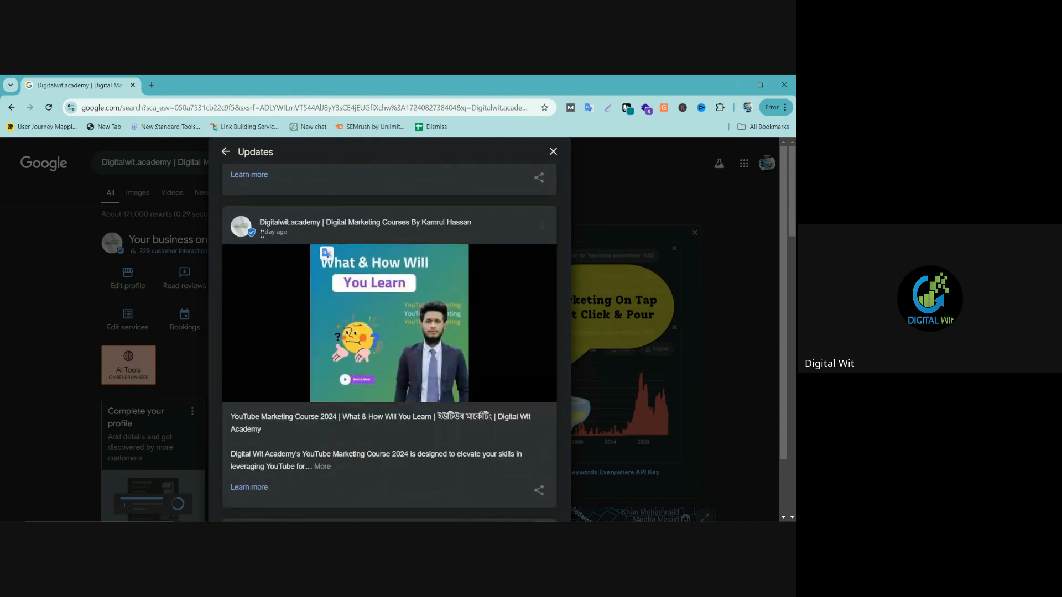
pyautogui.scroll(-2, 327, 232)
pyautogui.click(321, 363)
pyautogui.scroll(-3, 379, 307)
pyautogui.scroll(5, 381, 318)
pyautogui.scroll(-10, 380, 321)
pyautogui.scroll(4, 470, 249)
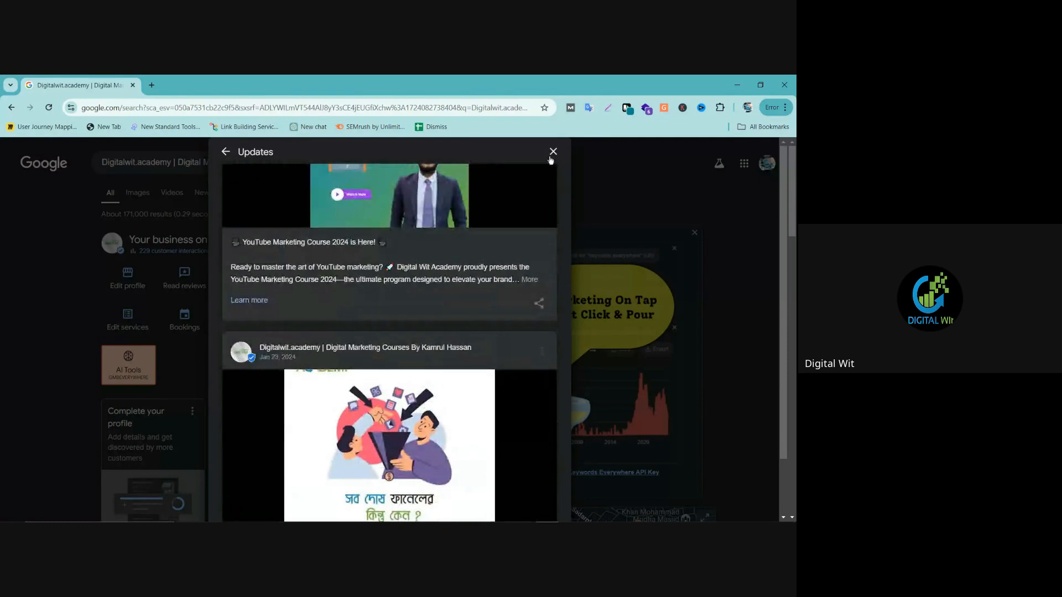
pyautogui.click(552, 153)
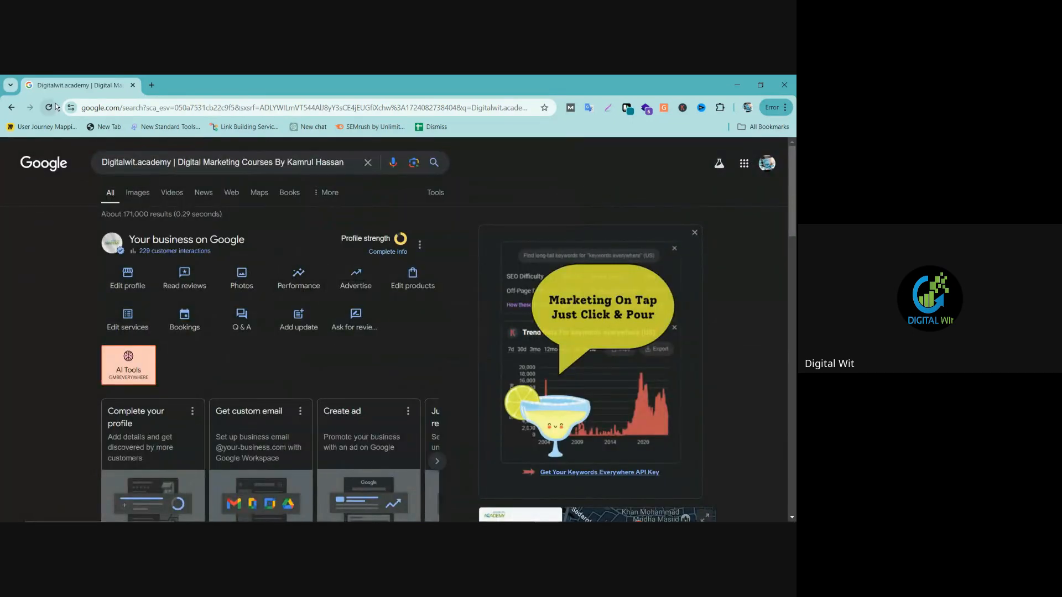
# Step: Open the business profile's Performance report and review its overview, platform breakdown and search terms
pyautogui.click(524, 512)
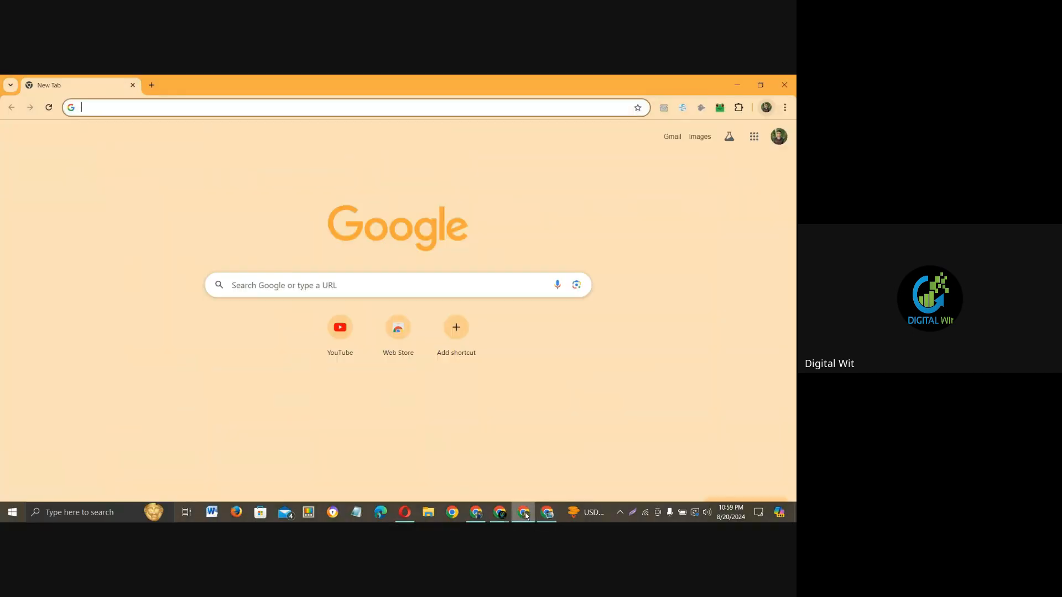
pyautogui.click(547, 513)
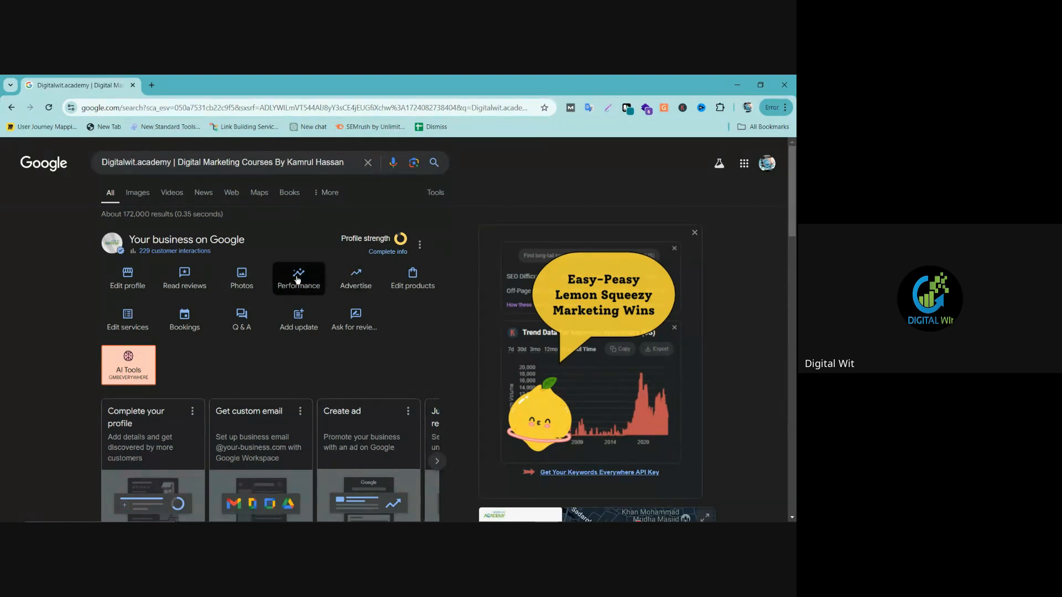
pyautogui.click(297, 279)
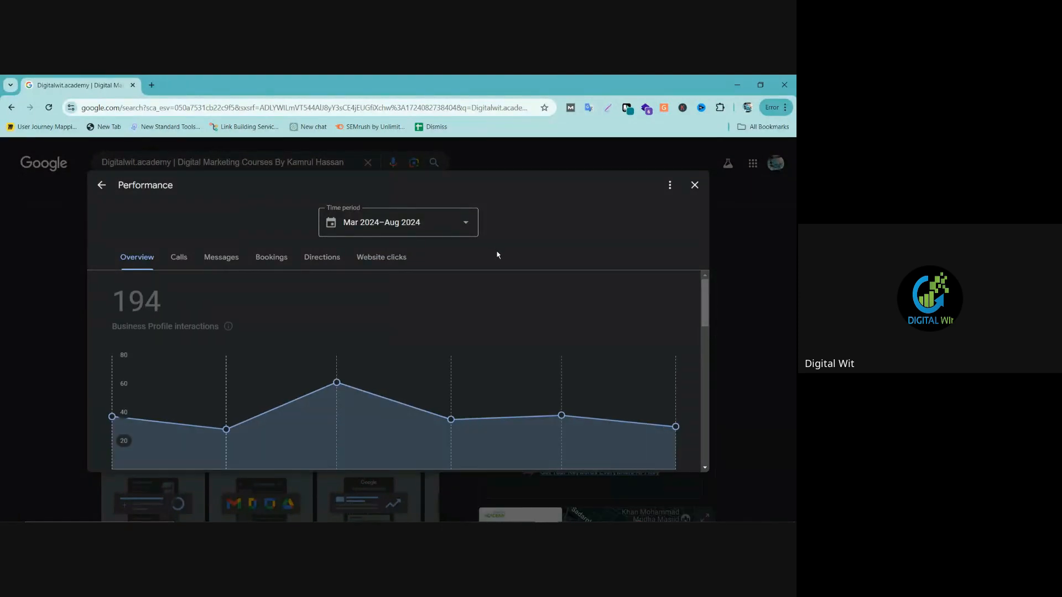
pyautogui.scroll(-1, 472, 368)
pyautogui.scroll(-3, 472, 367)
pyautogui.scroll(2, 481, 356)
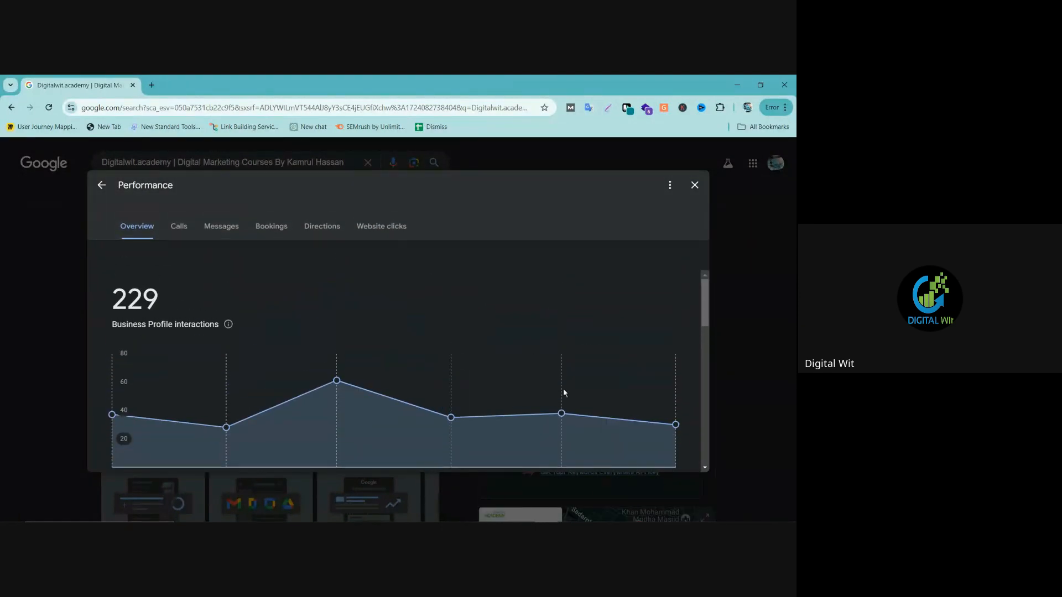
pyautogui.scroll(-5, 564, 393)
pyautogui.scroll(-5, 429, 297)
pyautogui.scroll(5, 437, 309)
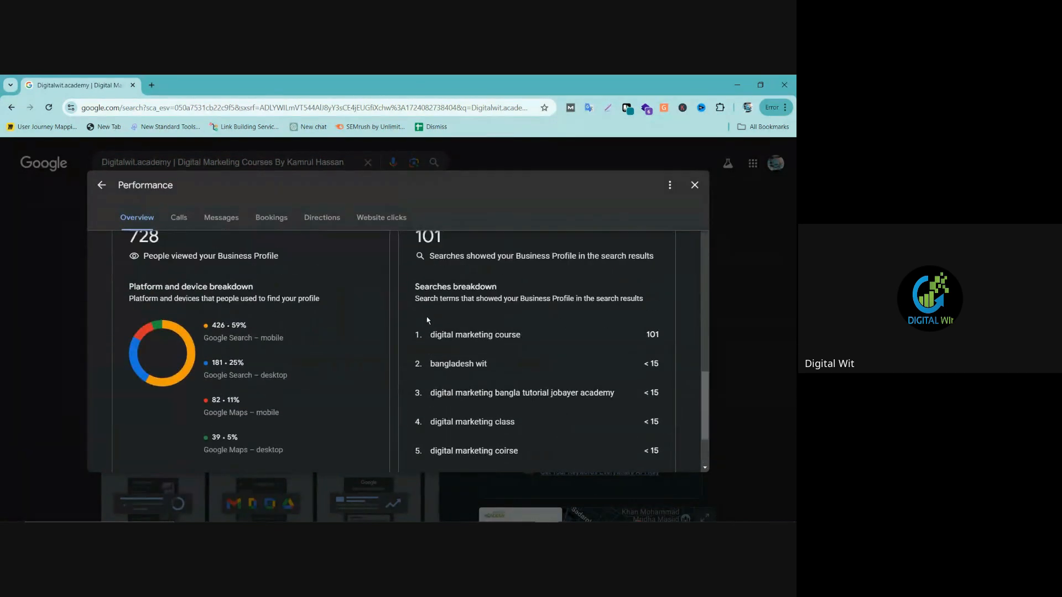
pyautogui.scroll(5, 444, 324)
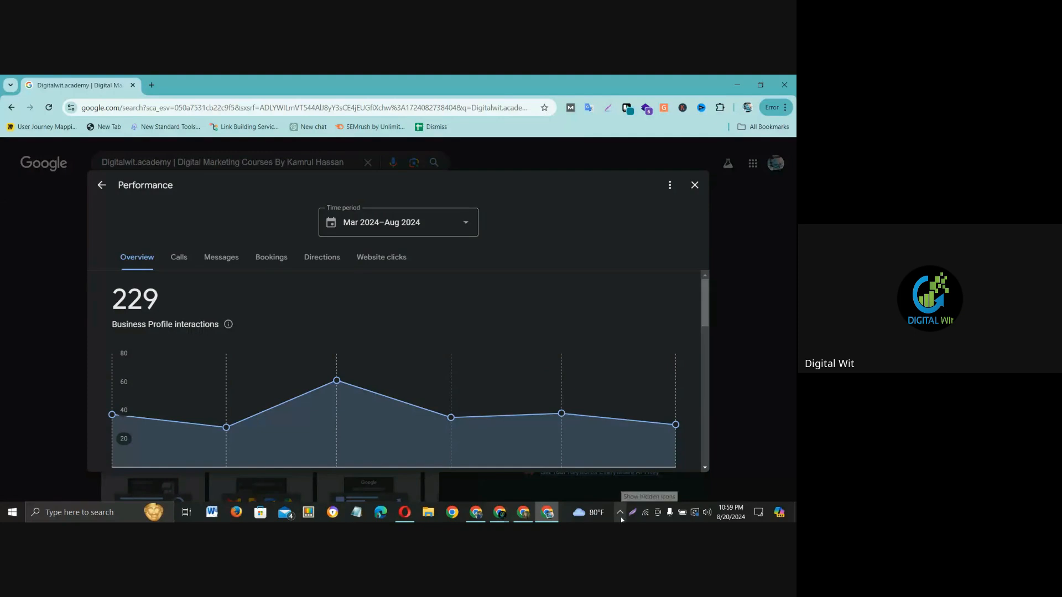
# Step: Check the available time period months and examine the Business Profile interactions total and its monthly chart
pyautogui.click(468, 227)
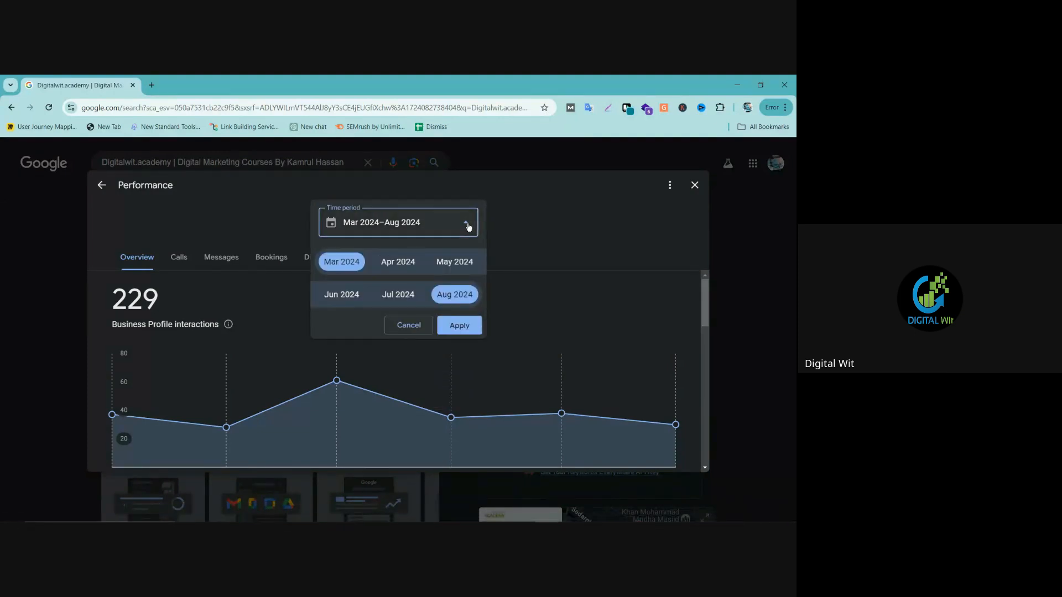
pyautogui.click(466, 227)
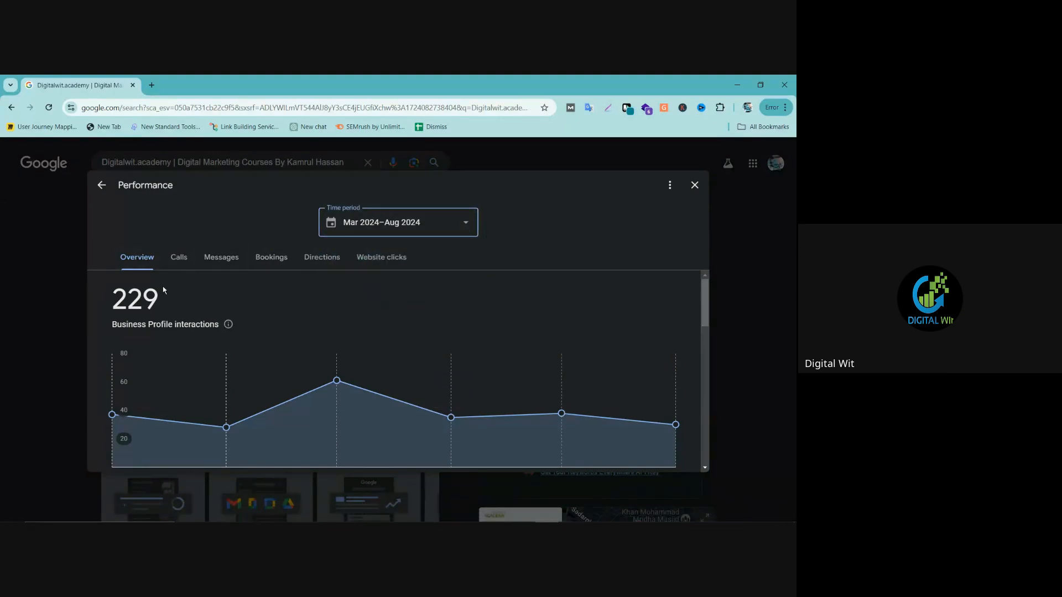
pyautogui.moveTo(109, 296); pyautogui.dragTo(159, 305)
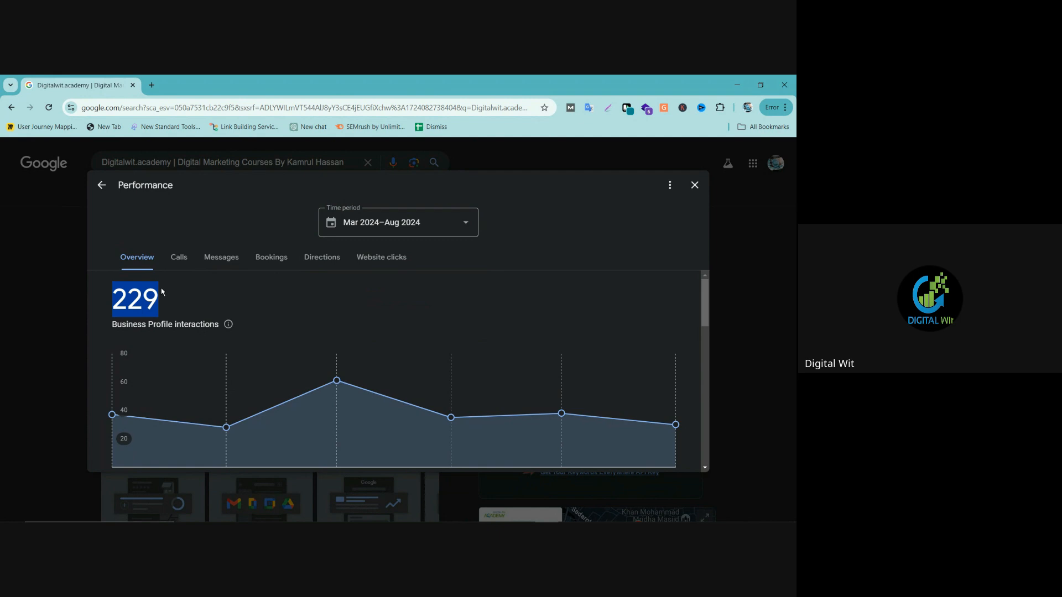
pyautogui.click(127, 301)
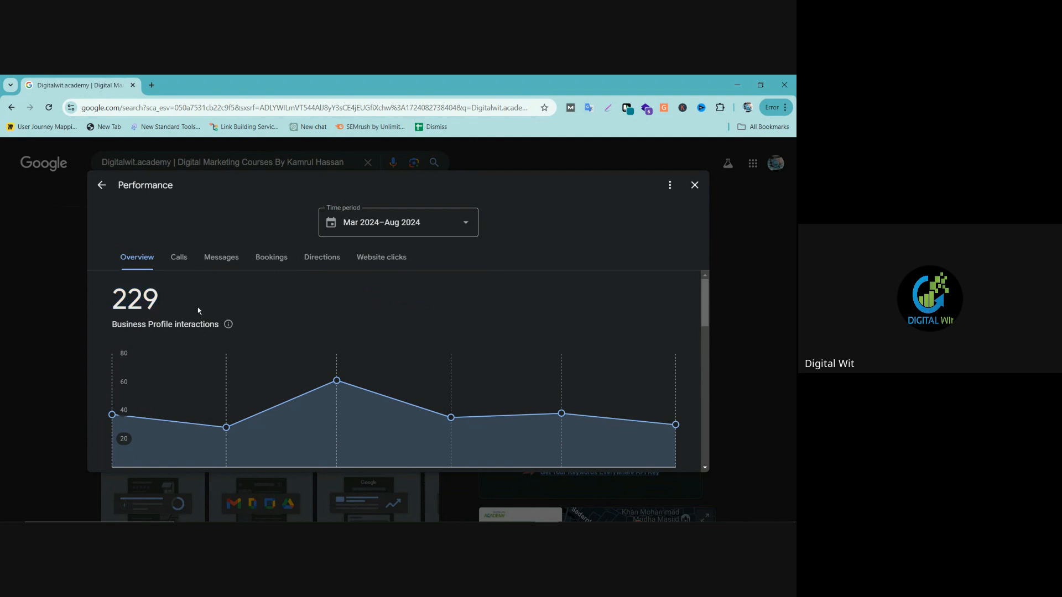
pyautogui.scroll(-1, 199, 308)
pyautogui.scroll(1, 200, 308)
pyautogui.scroll(-2, 203, 308)
pyautogui.scroll(1, 331, 315)
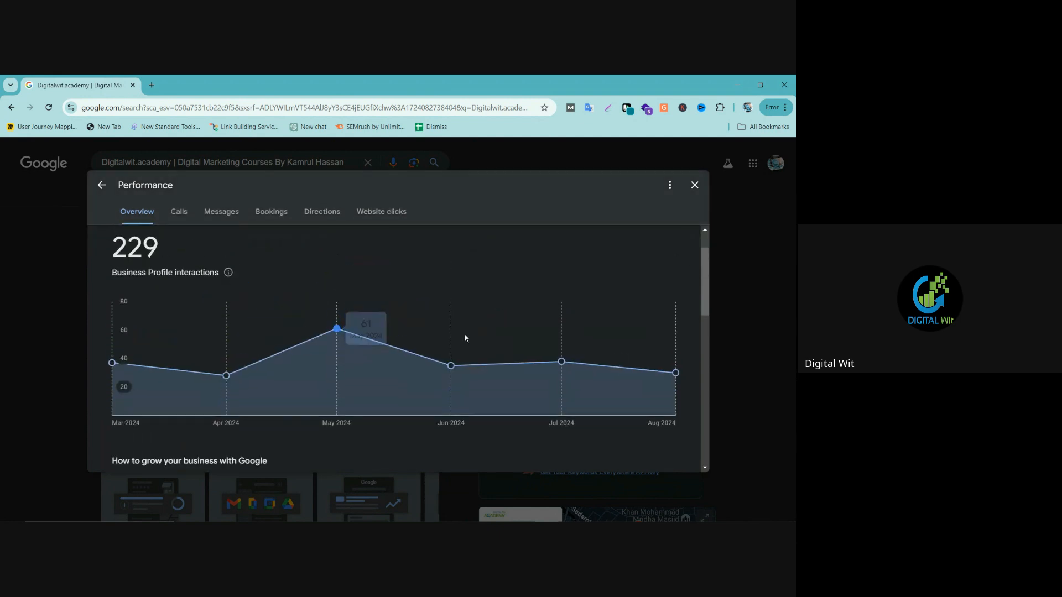
# Step: Examine the platform and device breakdown for Google Search and Google Maps on mobile and desktop under How people discovered you, and close the Performance report
pyautogui.scroll(-5, 475, 338)
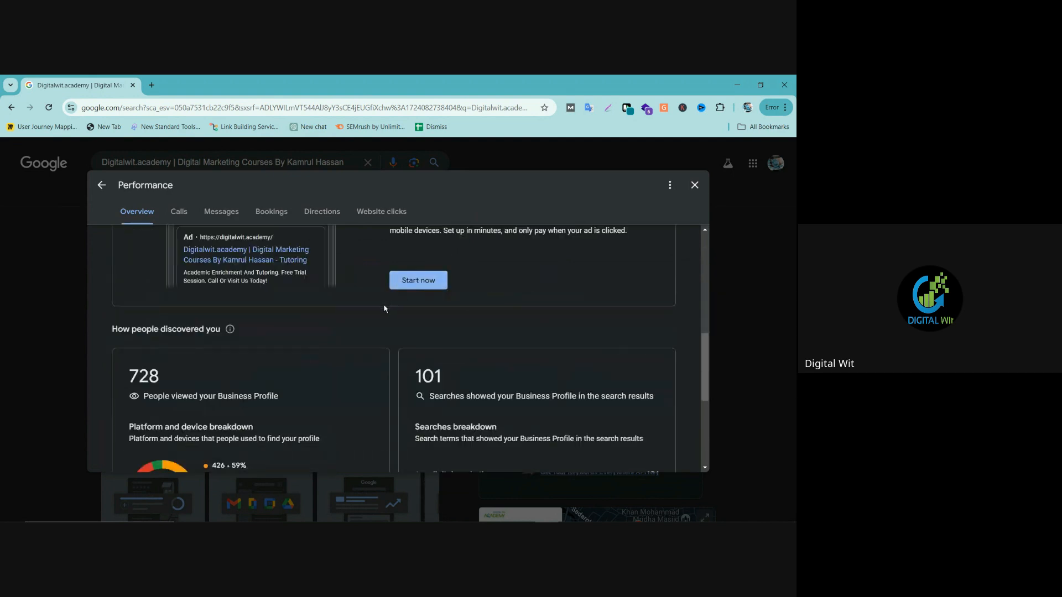
pyautogui.scroll(-4, 385, 309)
pyautogui.scroll(3, 420, 348)
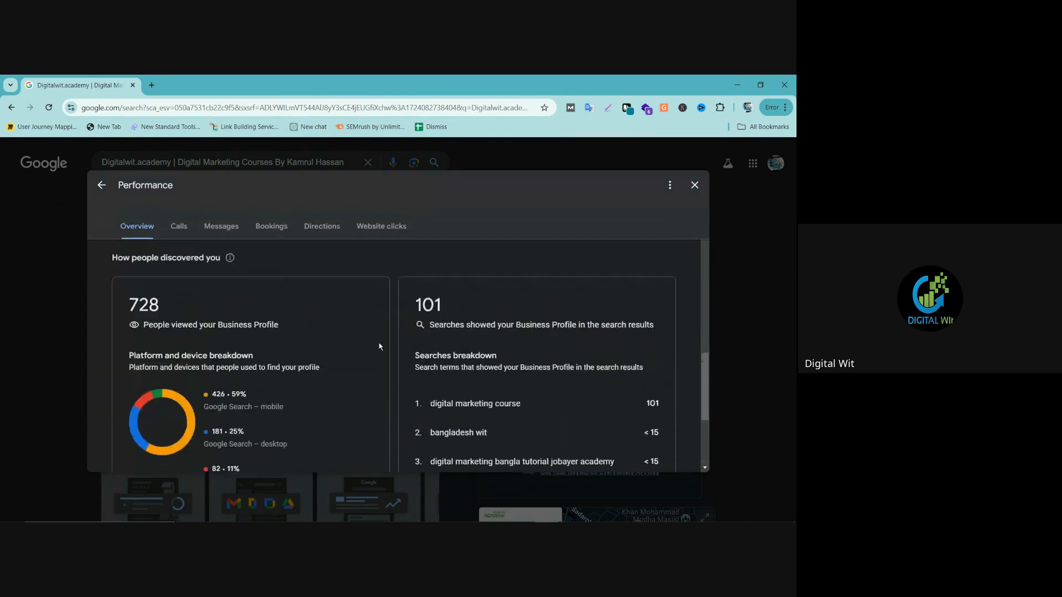
pyautogui.scroll(-2, 232, 388)
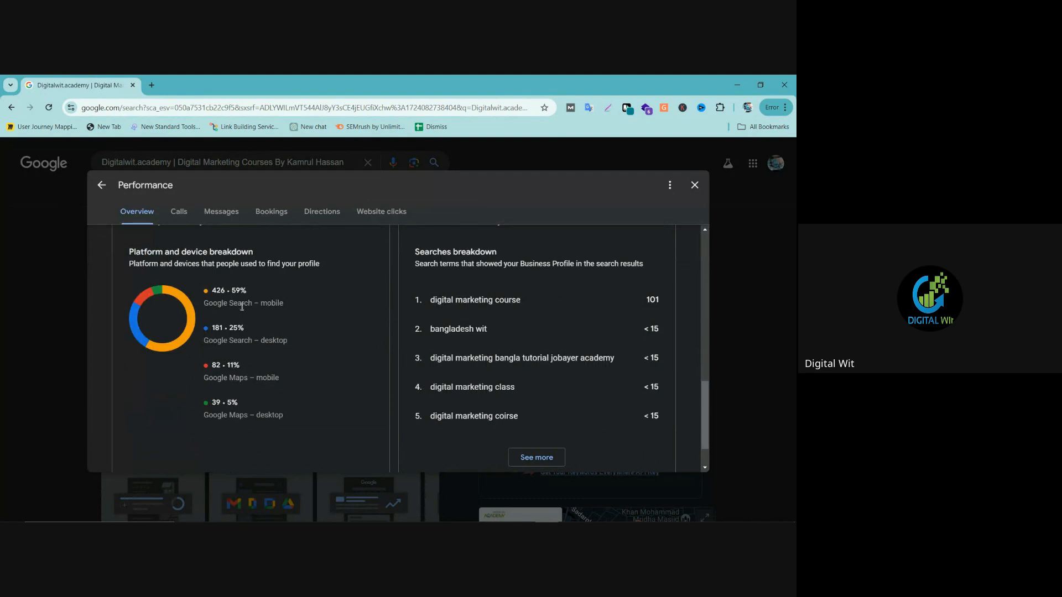
pyautogui.moveTo(204, 342); pyautogui.dragTo(289, 342)
pyautogui.moveTo(202, 378); pyautogui.dragTo(308, 379)
pyautogui.click(205, 415)
pyautogui.doubleClick(282, 415)
pyautogui.doubleClick(267, 378)
pyautogui.moveTo(253, 303); pyautogui.dragTo(392, 306)
pyautogui.scroll(2, 522, 308)
pyautogui.scroll(-3, 524, 304)
pyautogui.scroll(1, 602, 290)
pyautogui.scroll(5, 602, 289)
pyautogui.click(695, 185)
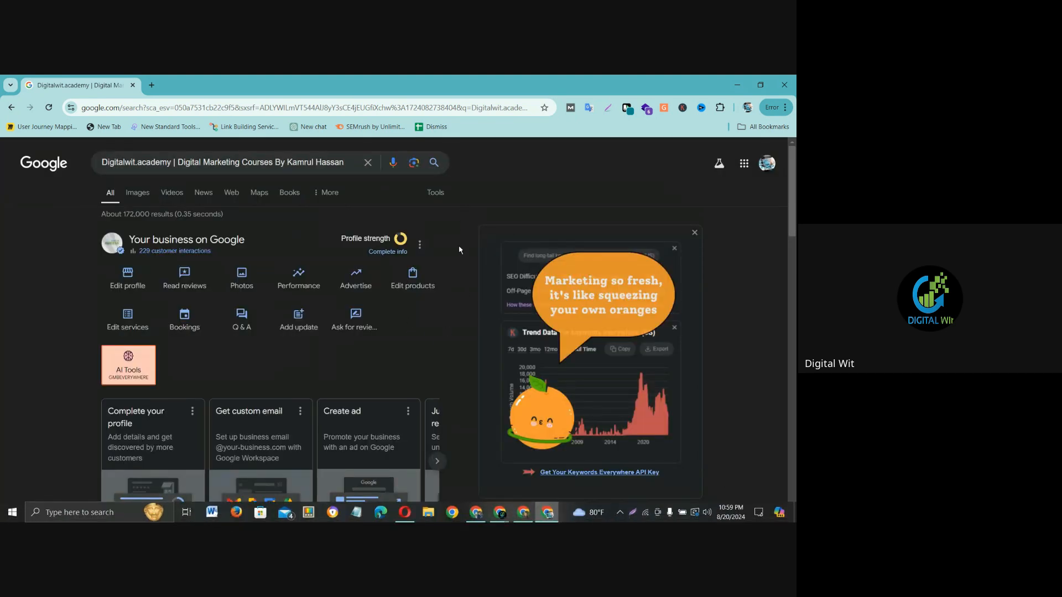
# Step: Dismiss the Keywords Everywhere promotion and look through the search results and the business's knowledge panel, returning to the profile management options
pyautogui.click(693, 233)
pyautogui.scroll(-10, 287, 364)
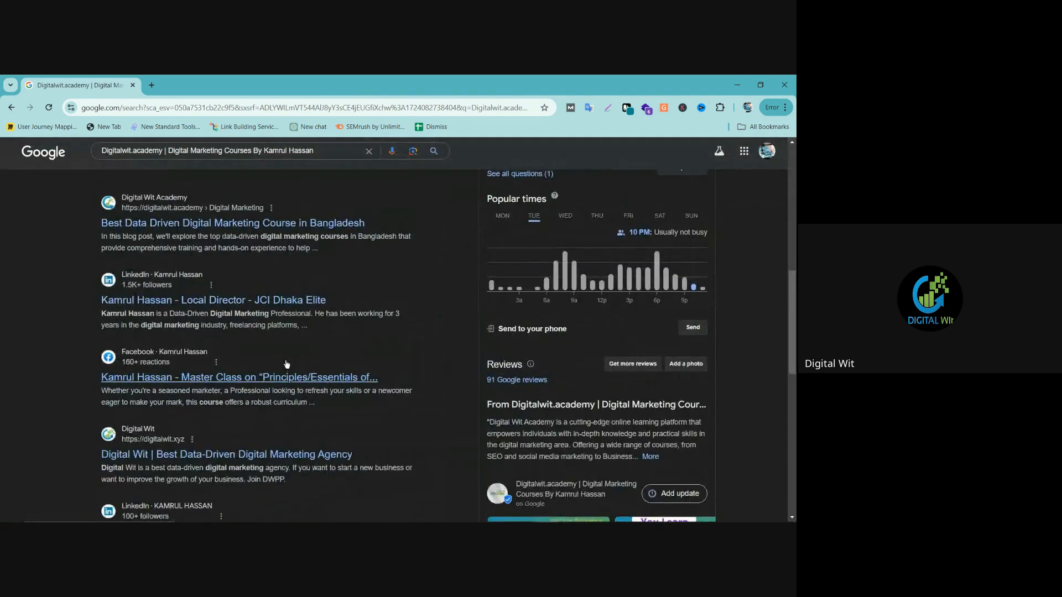
pyautogui.scroll(10, 287, 364)
pyautogui.scroll(-4, 553, 247)
pyautogui.scroll(8, 553, 247)
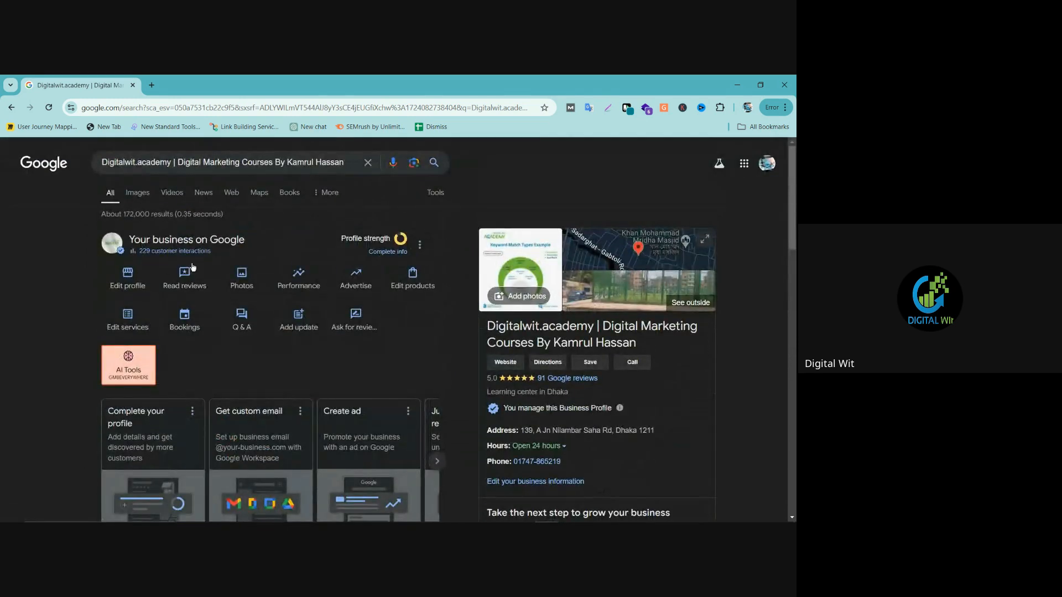
pyautogui.moveTo(500, 515)
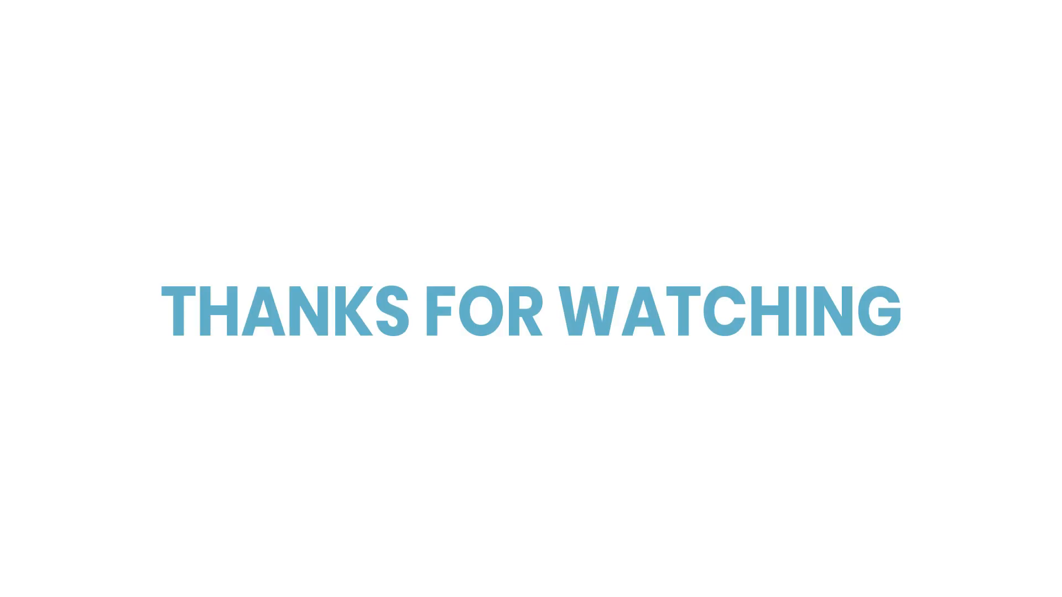